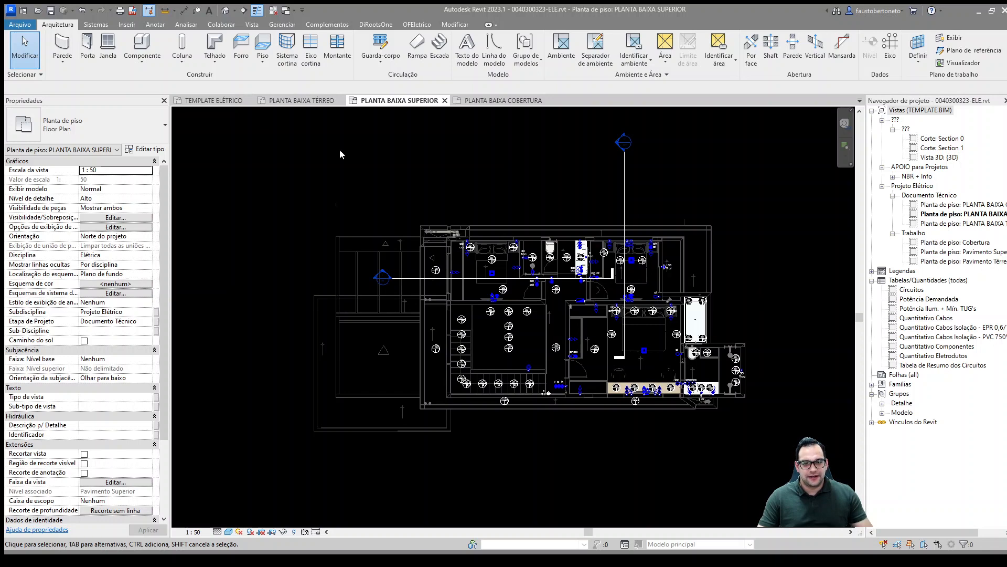
# Step: Open the PLANTA BAIXA TÉRREO plan and select the wall-mounted distribution board near the kitchen to examine its location and properties
pyautogui.click(310, 101)
pyautogui.scroll(-2, 519, 226)
pyautogui.scroll(2, 619, 277)
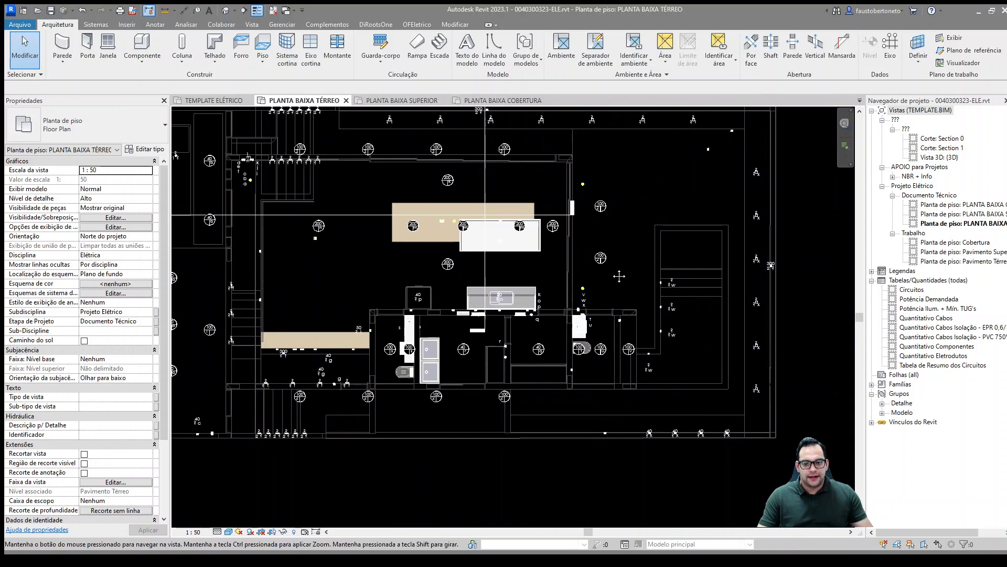
pyautogui.moveTo(619, 276); pyautogui.dragTo(690, 246, button='middle')
pyautogui.scroll(1, 564, 298)
pyautogui.moveTo(563, 308); pyautogui.dragTo(576, 311, button='middle')
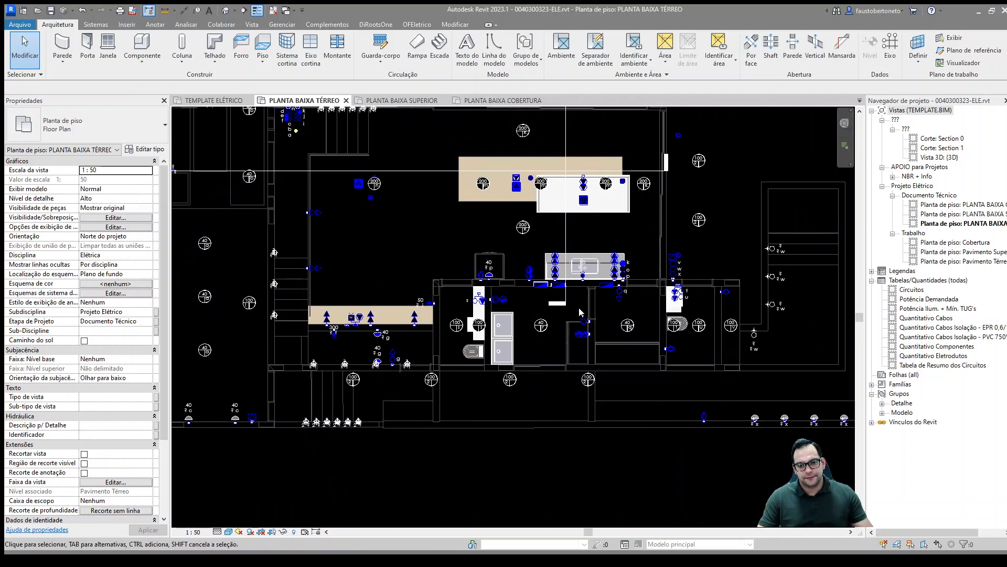
pyautogui.click(542, 285)
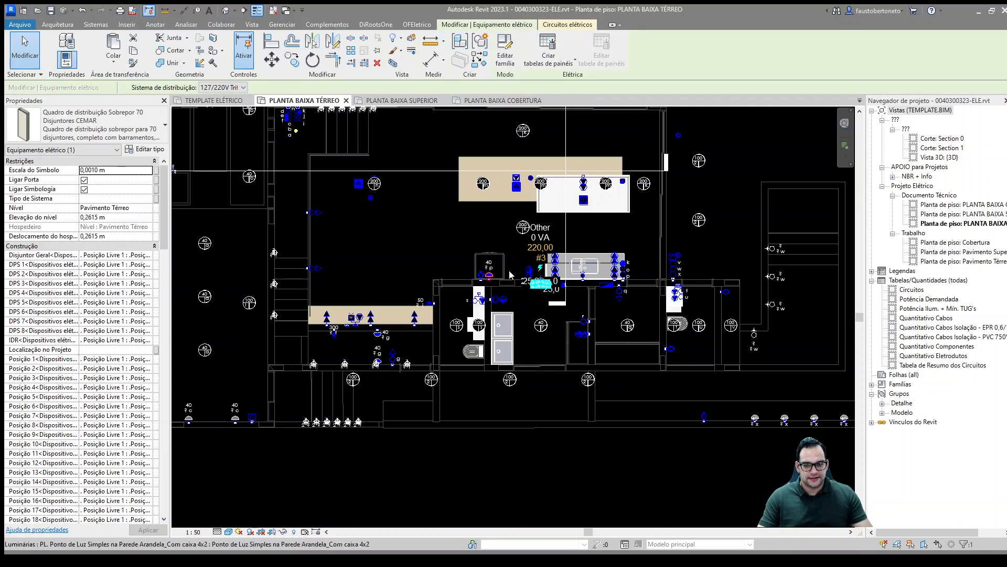
pyautogui.moveTo(539, 315); pyautogui.dragTo(523, 322, button='middle')
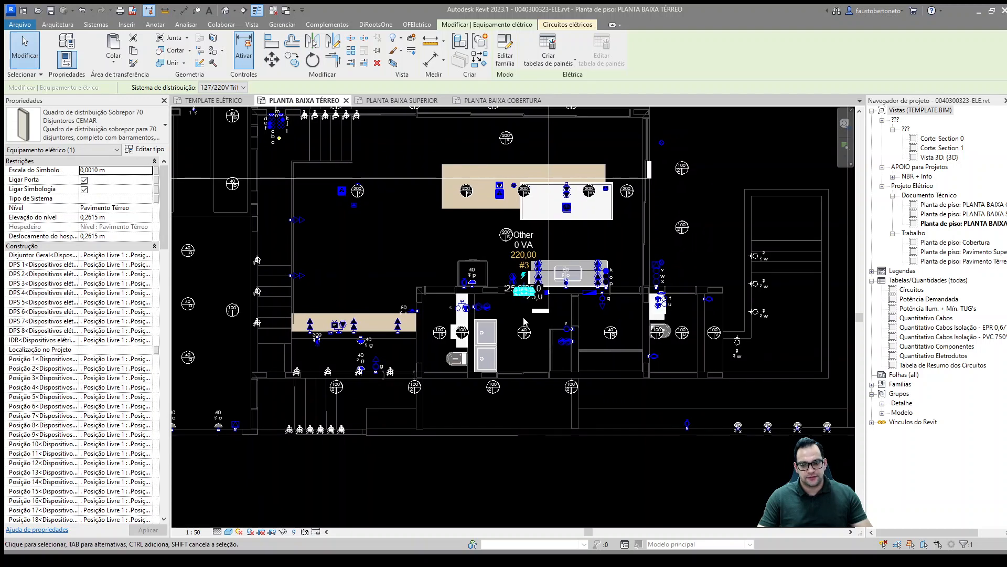
pyautogui.scroll(1, 529, 324)
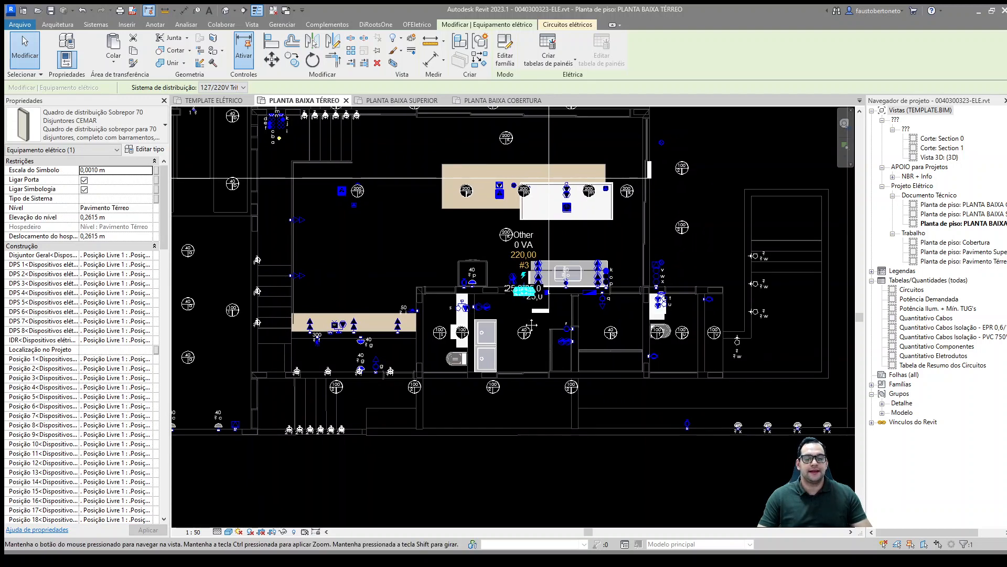
pyautogui.moveTo(530, 325); pyautogui.dragTo(548, 350, button='middle')
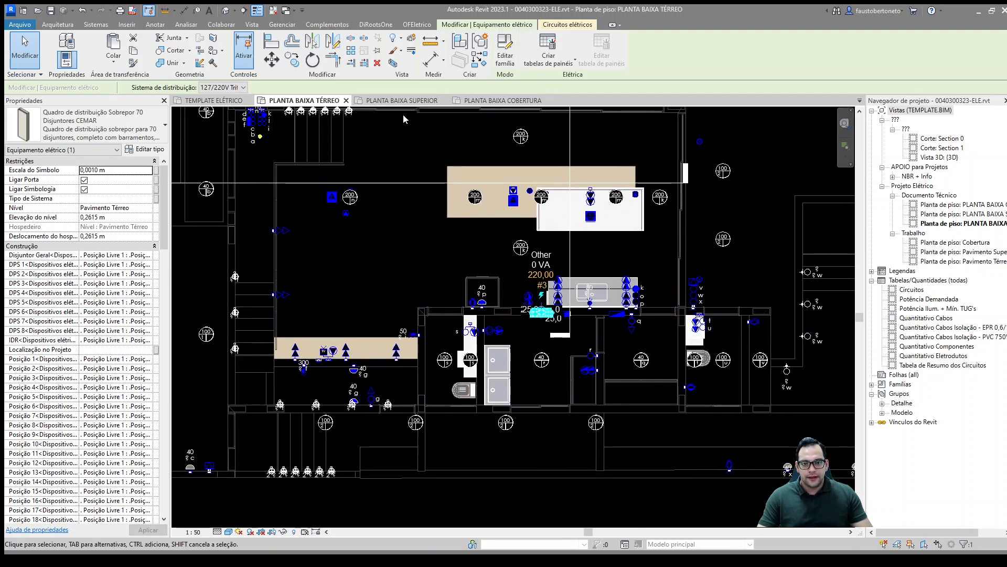
# Step: Open the PLANTA BAIXA SUPERIOR plan and select the distribution board by the central hallway to examine its position and properties
pyautogui.click(404, 101)
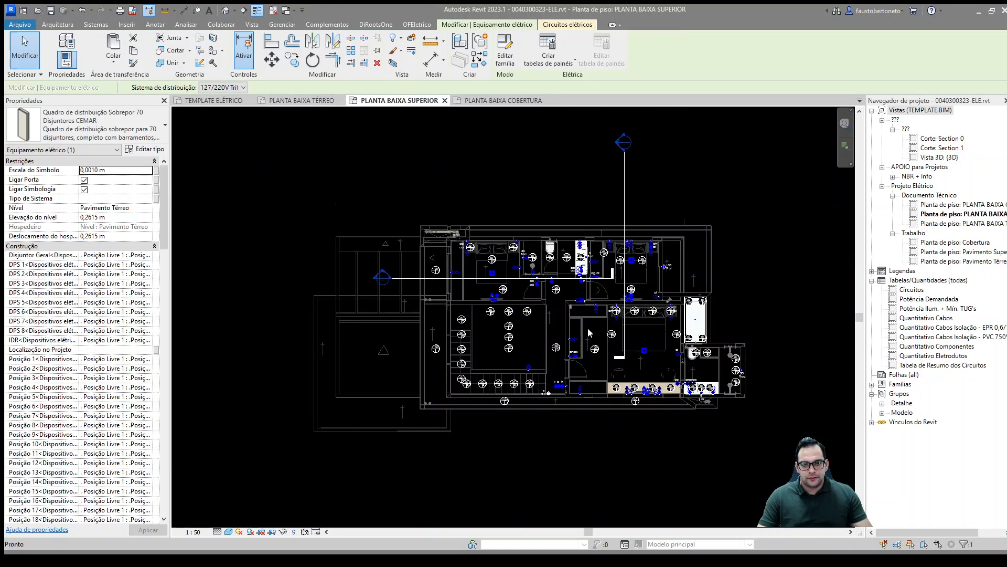
pyautogui.scroll(2, 575, 307)
pyautogui.click(572, 279)
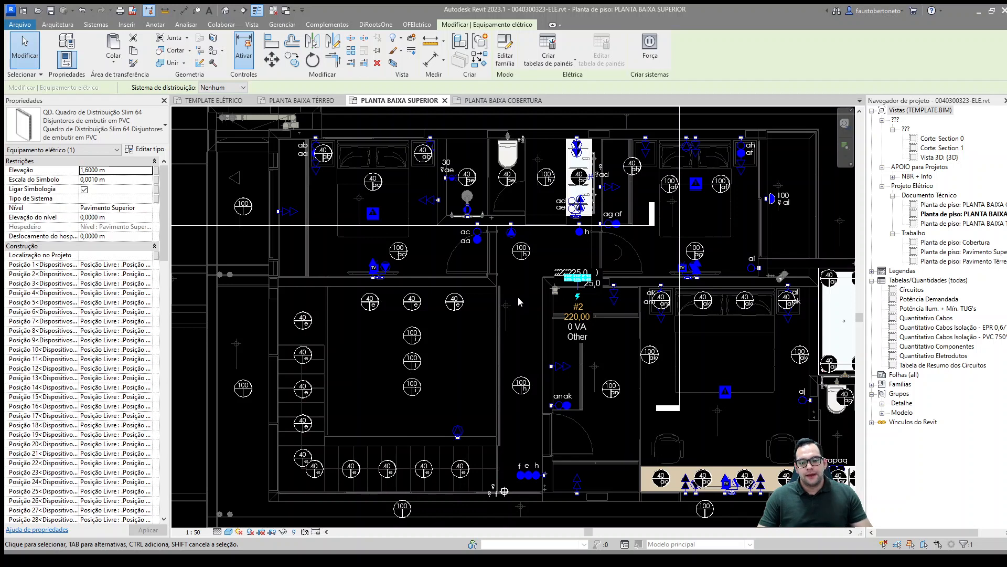
pyautogui.scroll(-1, 511, 298)
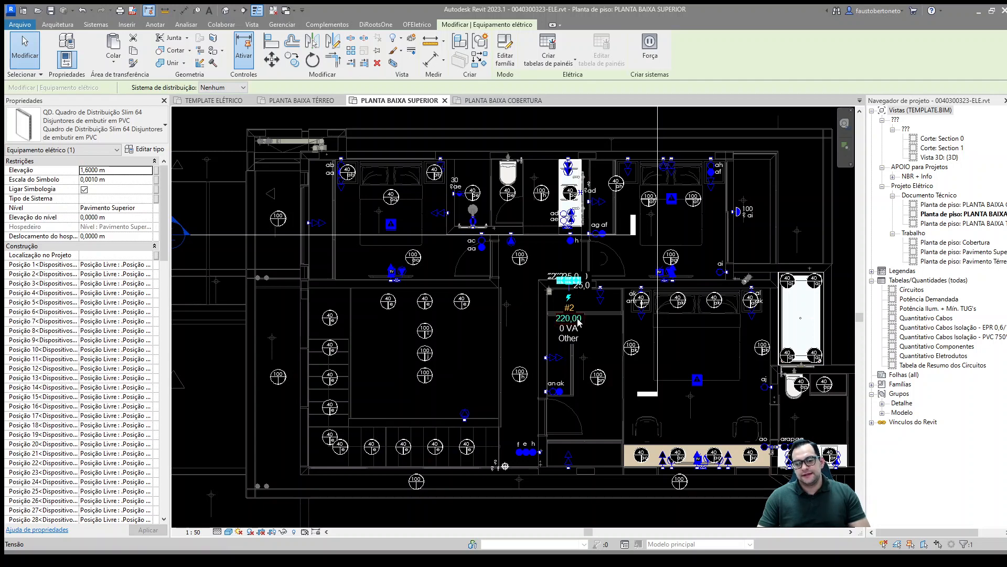
pyautogui.press('Escape')
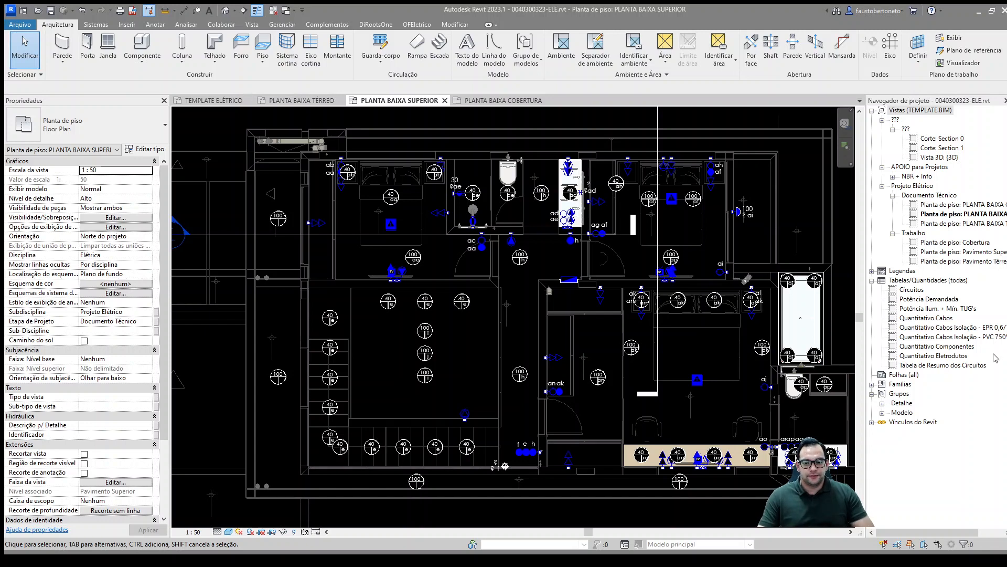
# Step: Select the elements in the stairwell area of the upper floor plan and isolate them in a 3D section box
pyautogui.moveTo(538, 292); pyautogui.dragTo(543, 300, button='middle')
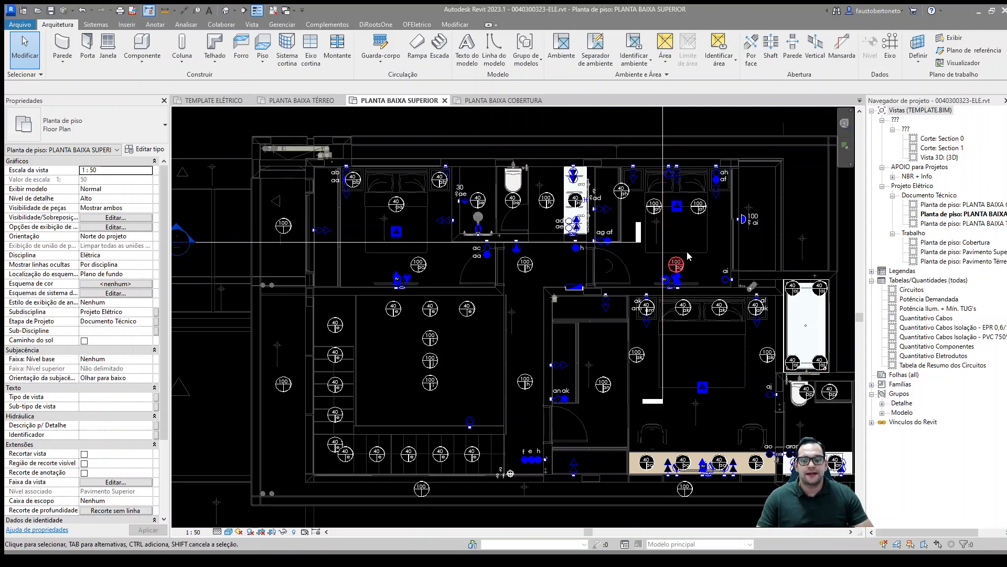
pyautogui.scroll(-2, 606, 323)
pyautogui.moveTo(606, 319); pyautogui.dragTo(620, 326, button='middle')
pyautogui.scroll(-1, 620, 326)
pyautogui.scroll(1, 523, 389)
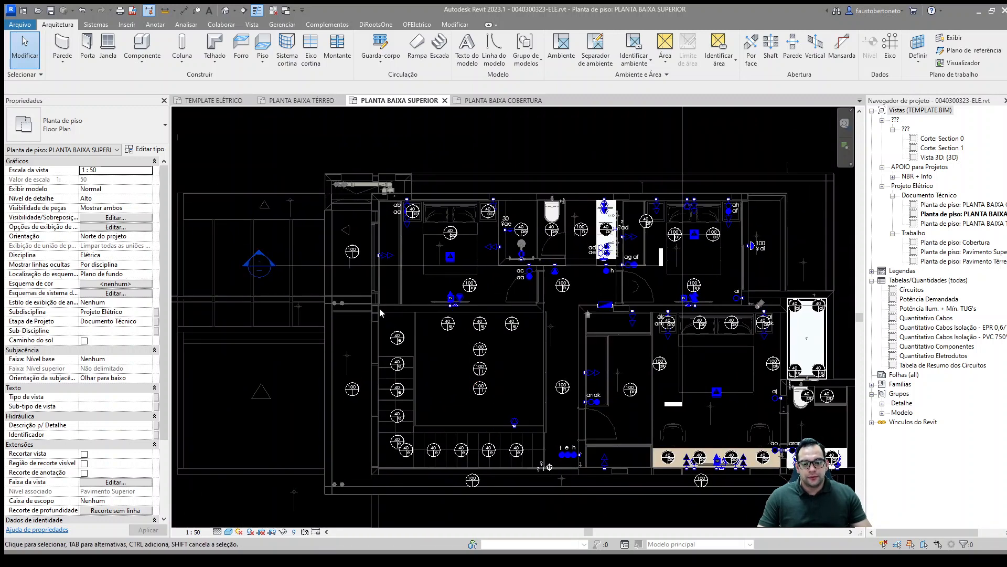
pyautogui.moveTo(382, 313); pyautogui.dragTo(580, 487)
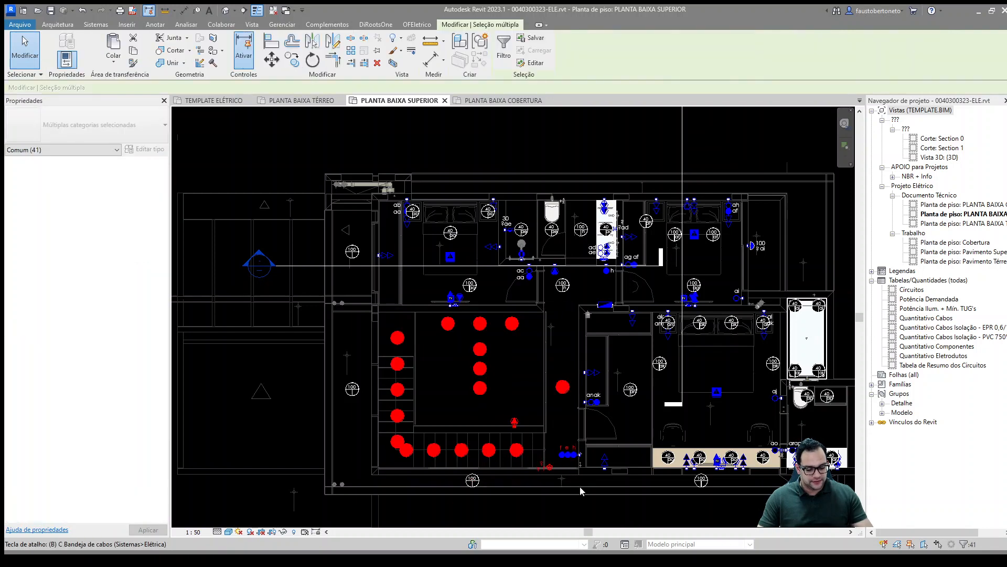
pyautogui.press('x')
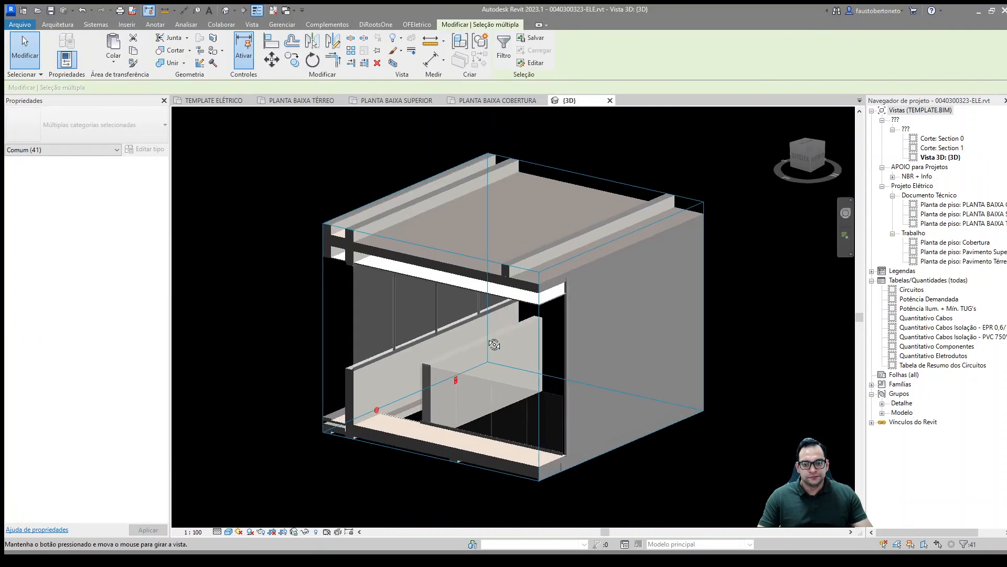
# Step: Extend the 3D section box downward past the upper slab to include the whole staircase and ground floor
pyautogui.keyDown('shift'); pyautogui.moveTo(494, 345); pyautogui.dragTo(562, 462, button='middle'); pyautogui.keyUp('shift')
pyautogui.click(561, 463)
pyautogui.click(558, 443)
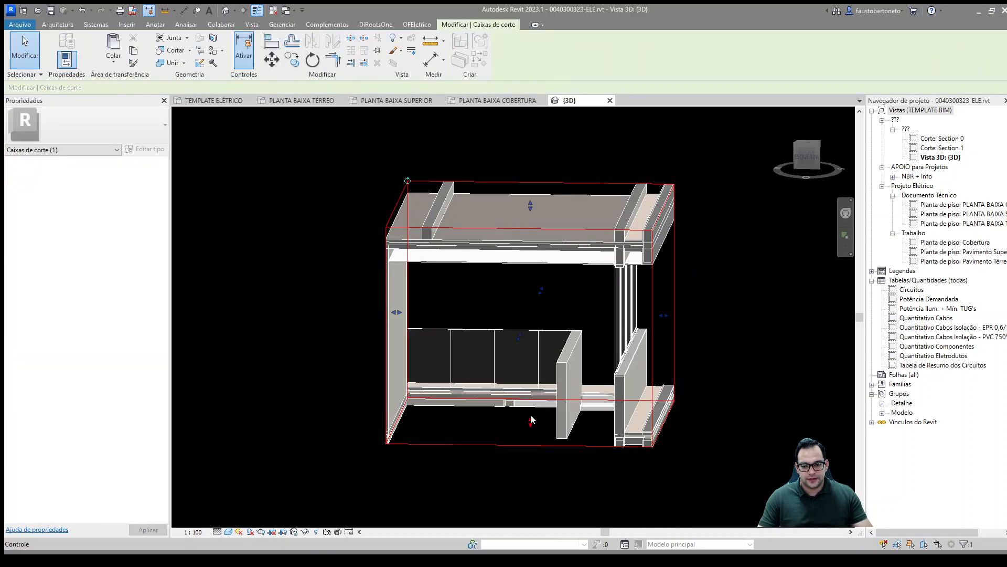
pyautogui.moveTo(532, 420); pyautogui.dragTo(531, 507)
pyautogui.moveTo(531, 506); pyautogui.dragTo(475, 385, button='middle')
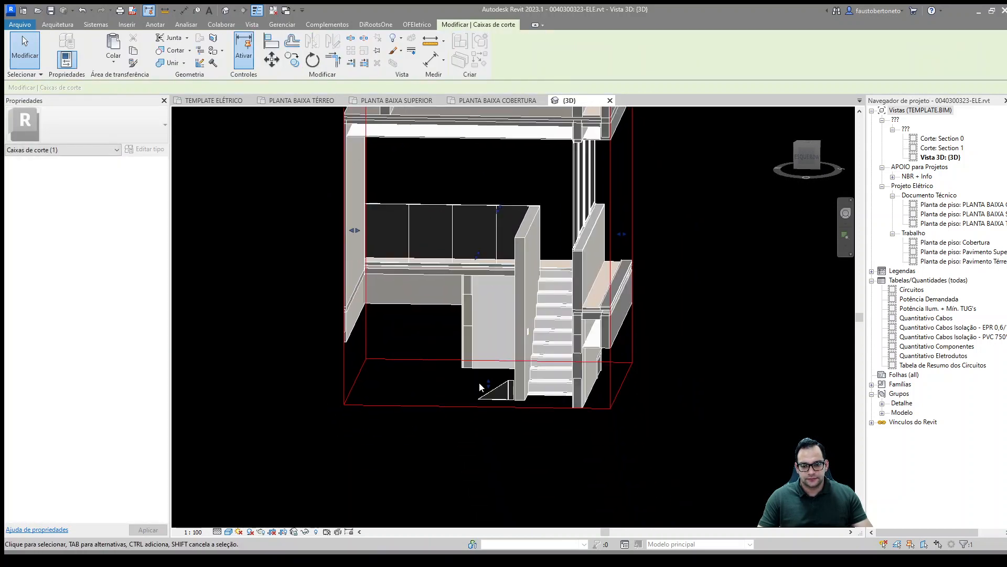
pyautogui.moveTo(487, 385); pyautogui.dragTo(483, 439)
pyautogui.moveTo(484, 440); pyautogui.dragTo(505, 254, button='middle')
pyautogui.moveTo(505, 253); pyautogui.dragTo(502, 380)
pyautogui.keyDown('shift'); pyautogui.moveTo(522, 288); pyautogui.dragTo(493, 310, button='middle'); pyautogui.keyUp('shift')
pyautogui.moveTo(493, 310); pyautogui.dragTo(501, 455, button='middle')
pyautogui.scroll(-2, 502, 455)
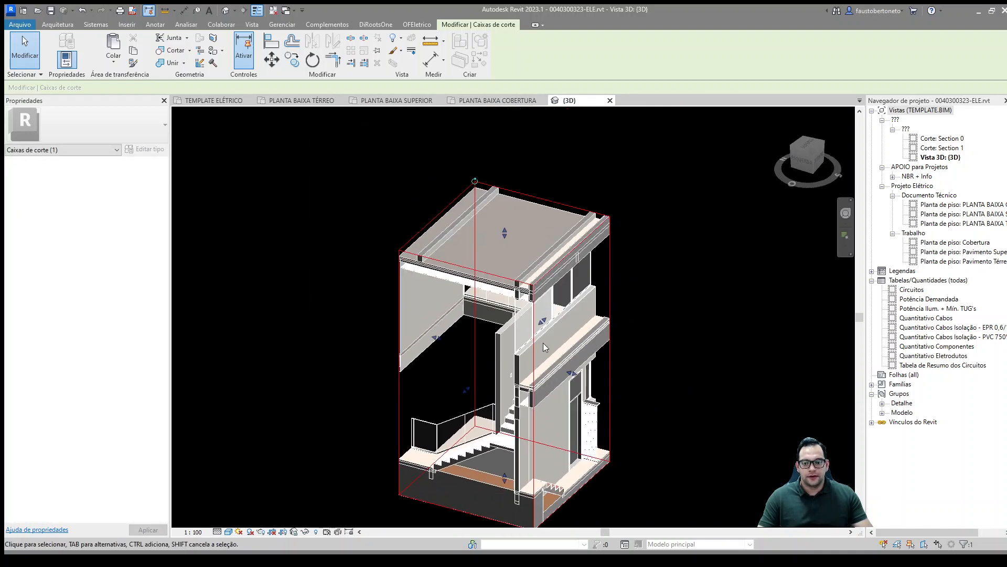
pyautogui.keyDown('shift'); pyautogui.moveTo(544, 347); pyautogui.dragTo(493, 310, button='middle'); pyautogui.keyUp('shift')
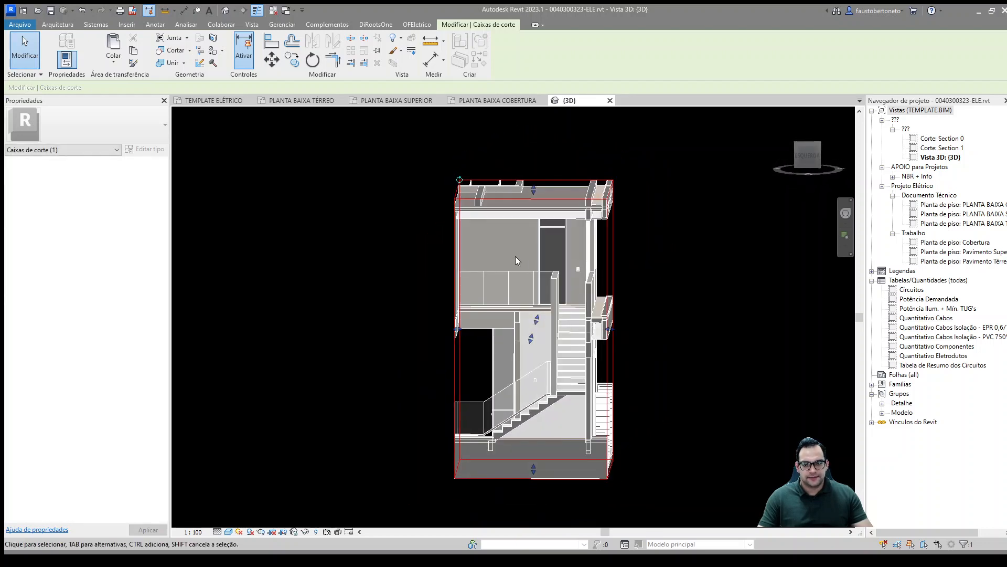
# Step: Check the section box's extent on the upper floor plan and widen it in 3D to include the rooms beside the stairwell
pyautogui.click(405, 100)
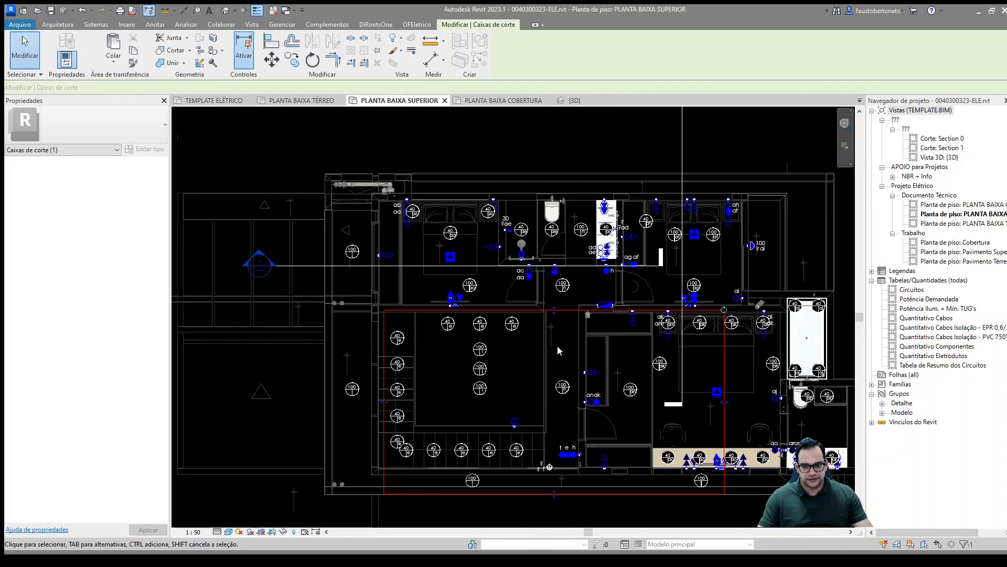
pyautogui.click(558, 347)
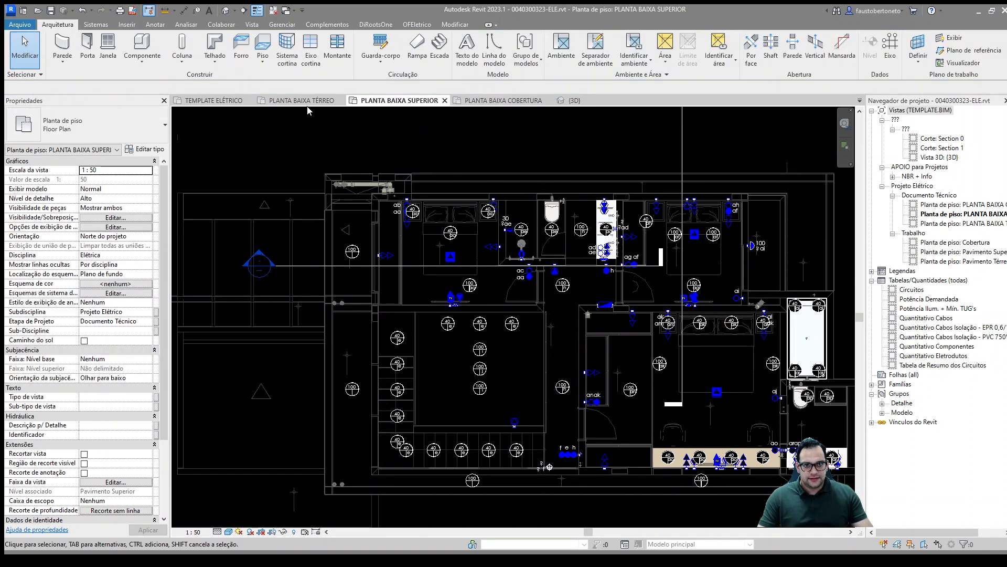
pyautogui.click(575, 100)
pyautogui.keyDown('shift'); pyautogui.moveTo(468, 448); pyautogui.dragTo(492, 483, button='middle'); pyautogui.keyUp('shift')
pyautogui.click(467, 401)
pyautogui.moveTo(459, 330); pyautogui.dragTo(369, 332)
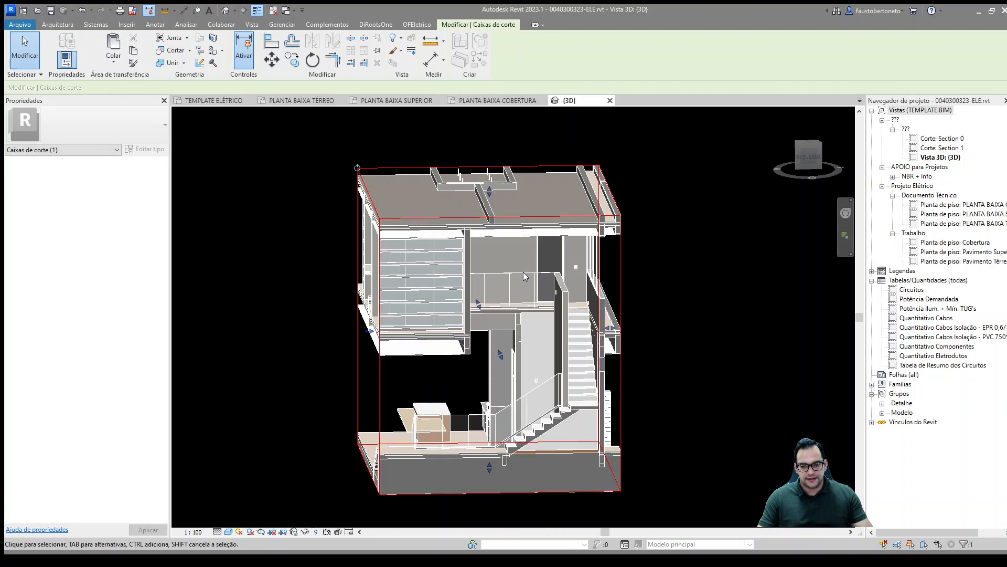
pyautogui.keyDown('shift'); pyautogui.moveTo(525, 275); pyautogui.dragTo(518, 267, button='middle'); pyautogui.keyUp('shift')
pyautogui.keyDown('shift'); pyautogui.moveTo(494, 255); pyautogui.dragTo(486, 237, button='middle'); pyautogui.keyUp('shift')
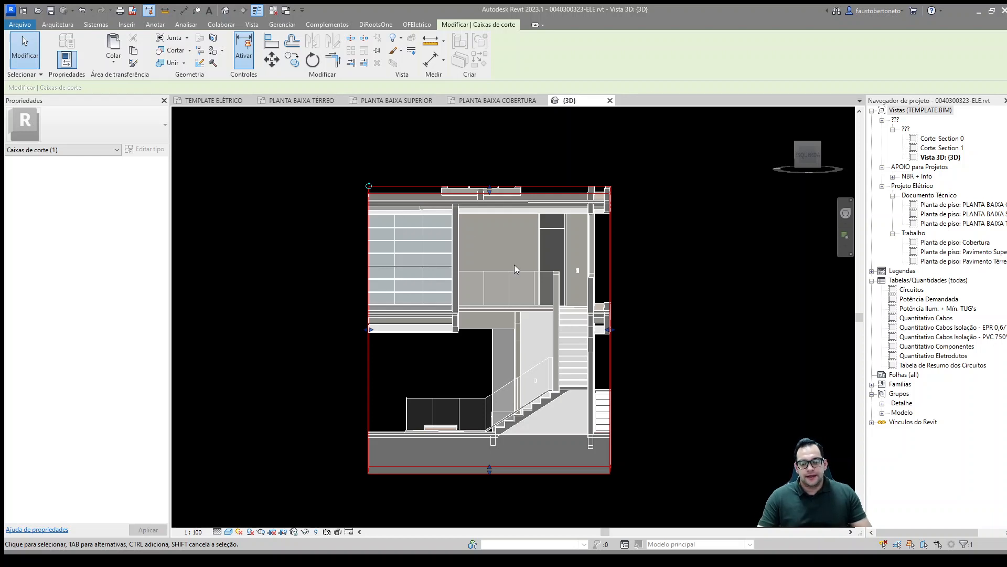
# Step: Inspect the upper-floor distribution board in 3D, checking its wall position relative to the bathroom and the floor below
pyautogui.scroll(4, 514, 264)
pyautogui.keyDown('shift'); pyautogui.moveTo(531, 319); pyautogui.dragTo(471, 304, button='middle'); pyautogui.keyUp('shift')
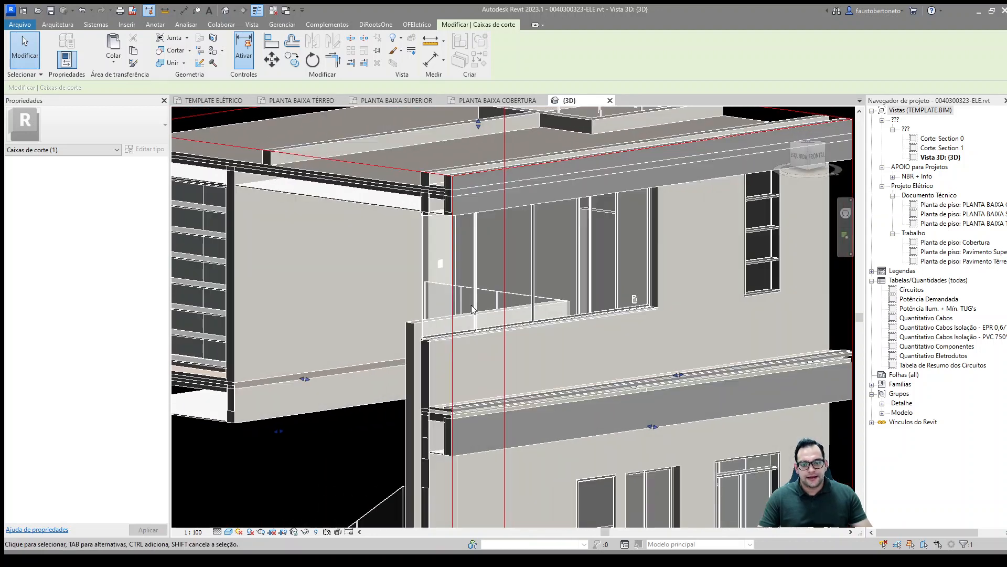
pyautogui.keyDown('shift'); pyautogui.moveTo(430, 257); pyautogui.dragTo(714, 276, button='middle'); pyautogui.keyUp('shift')
pyautogui.keyDown('shift'); pyautogui.moveTo(374, 271); pyautogui.dragTo(361, 270, button='middle'); pyautogui.keyUp('shift')
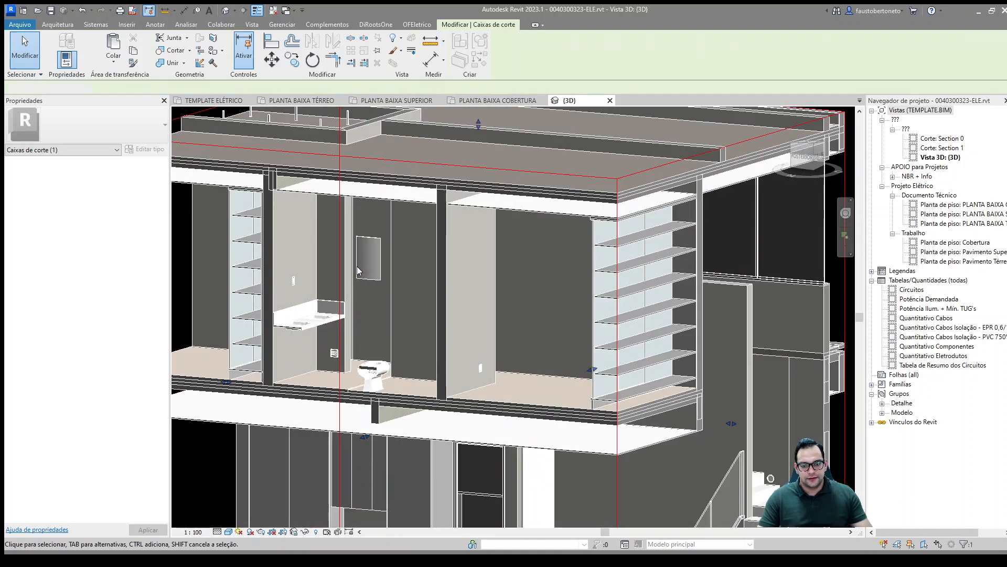
pyautogui.press('Escape')
pyautogui.scroll(-2, 377, 270)
pyautogui.click(361, 254)
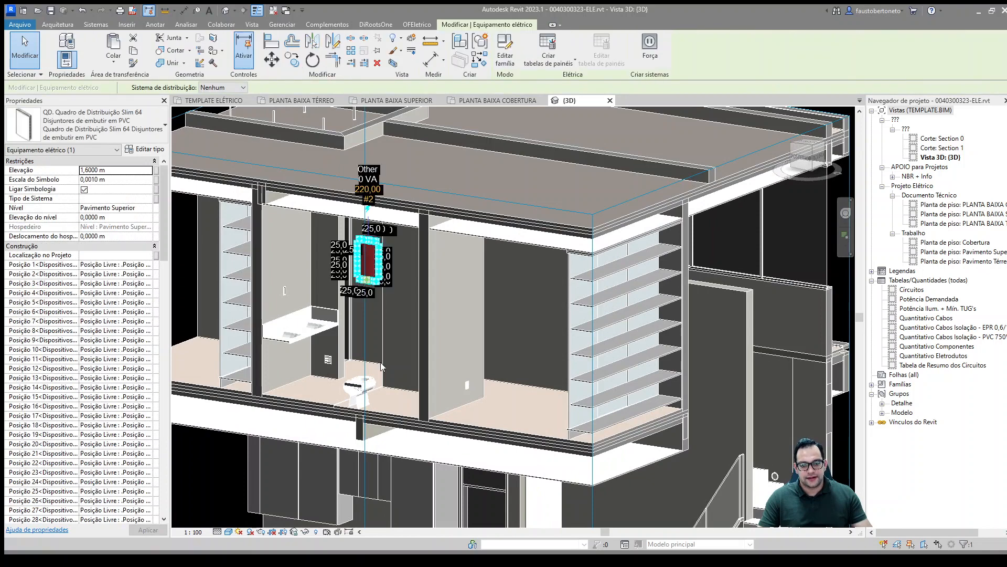
pyautogui.moveTo(392, 351); pyautogui.dragTo(407, 223, button='middle')
pyautogui.scroll(-4, 409, 225)
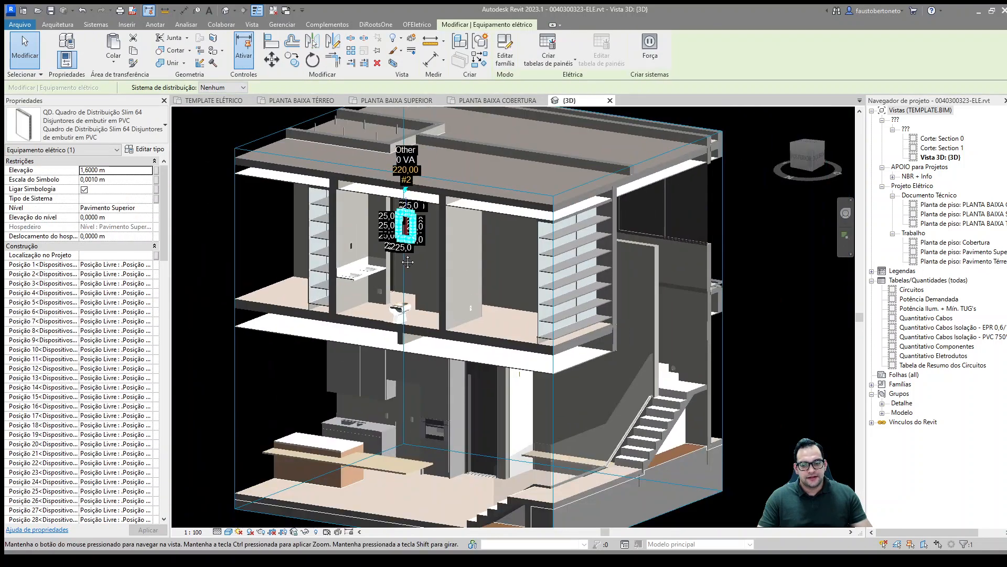
pyautogui.keyDown('shift'); pyautogui.moveTo(410, 229); pyautogui.dragTo(462, 275, button='middle'); pyautogui.keyUp('shift')
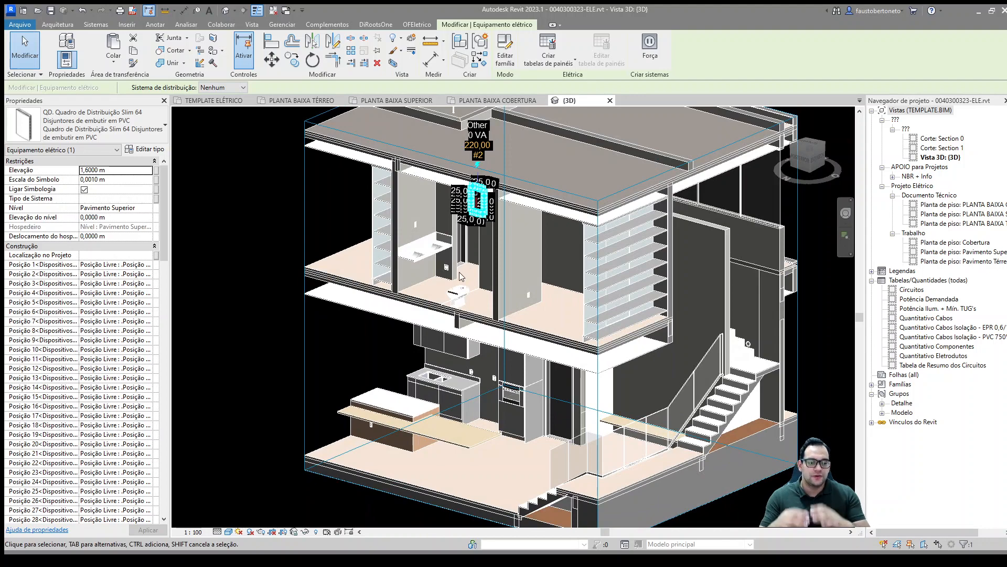
pyautogui.press('Escape')
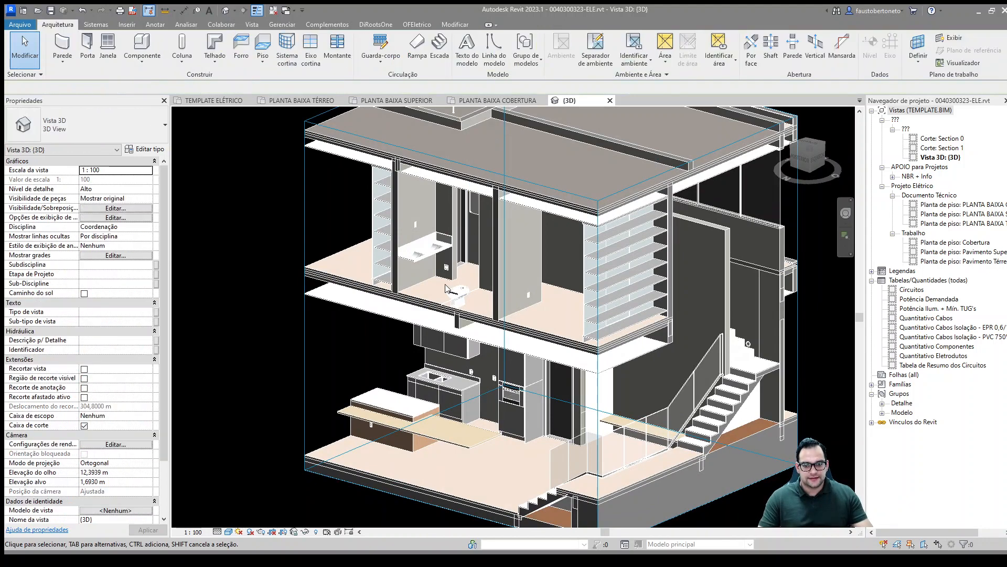
# Step: Inspect the ground-floor distribution board in 3D, examining its position relative to the kitchen, exterior wall and upper floor
pyautogui.keyDown('shift'); pyautogui.moveTo(461, 277); pyautogui.dragTo(632, 295, button='middle'); pyautogui.keyUp('shift')
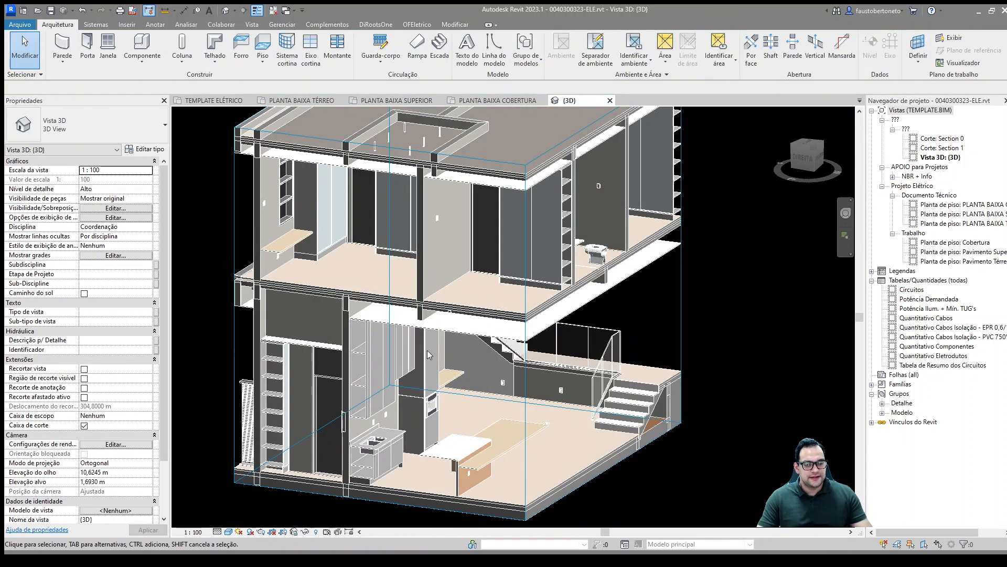
pyautogui.scroll(-2, 424, 351)
pyautogui.moveTo(424, 351); pyautogui.dragTo(469, 338, button='middle')
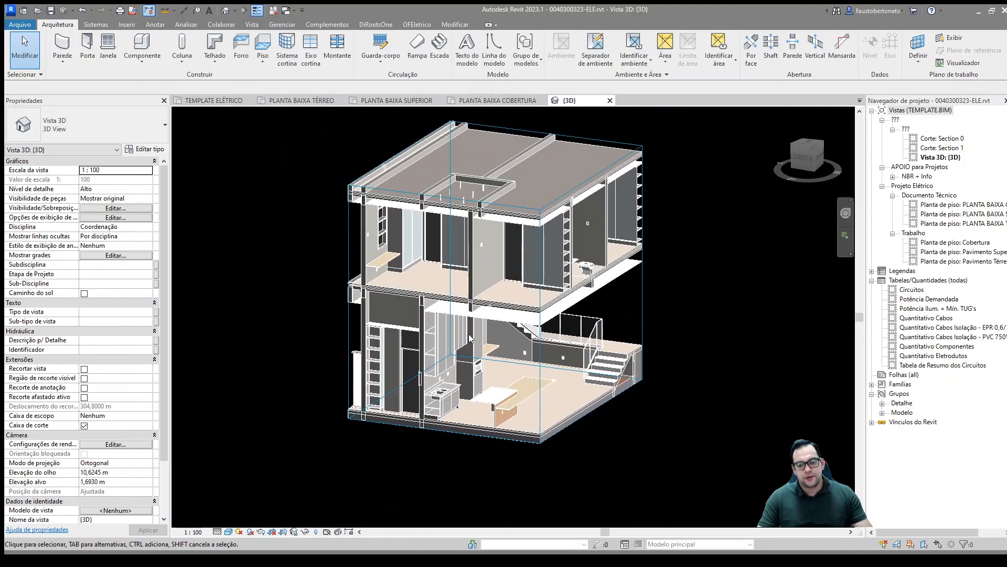
pyautogui.scroll(2, 466, 340)
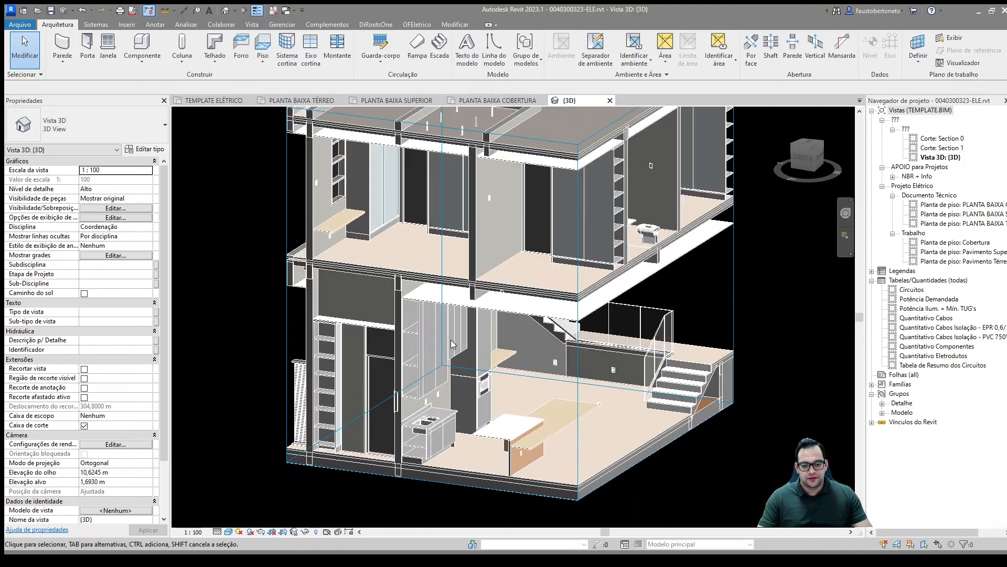
pyautogui.keyDown('shift'); pyautogui.moveTo(452, 344); pyautogui.dragTo(771, 350, button='middle'); pyautogui.keyUp('shift')
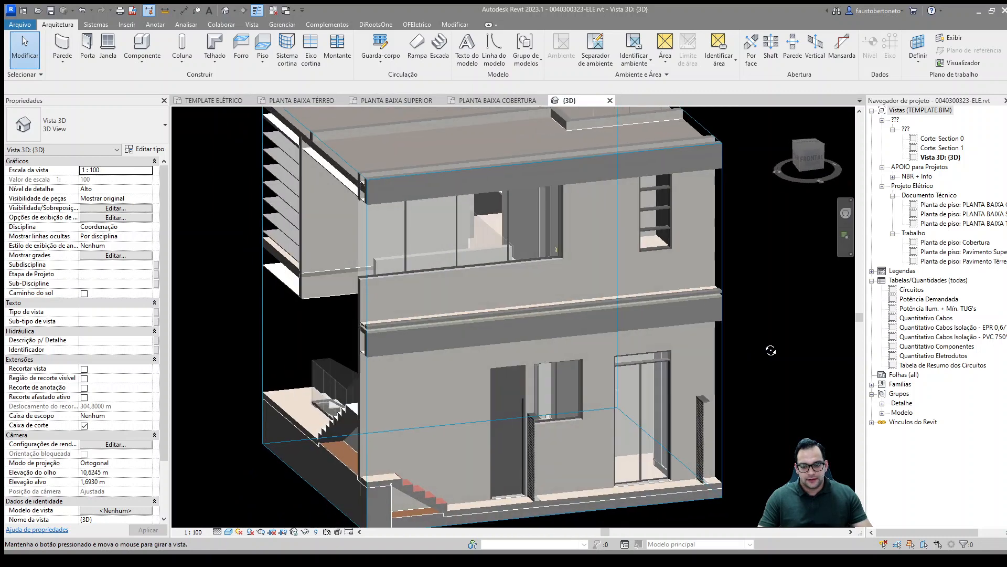
pyautogui.scroll(3, 660, 424)
pyautogui.keyDown('shift'); pyautogui.moveTo(662, 427); pyautogui.dragTo(617, 376, button='middle'); pyautogui.keyUp('shift')
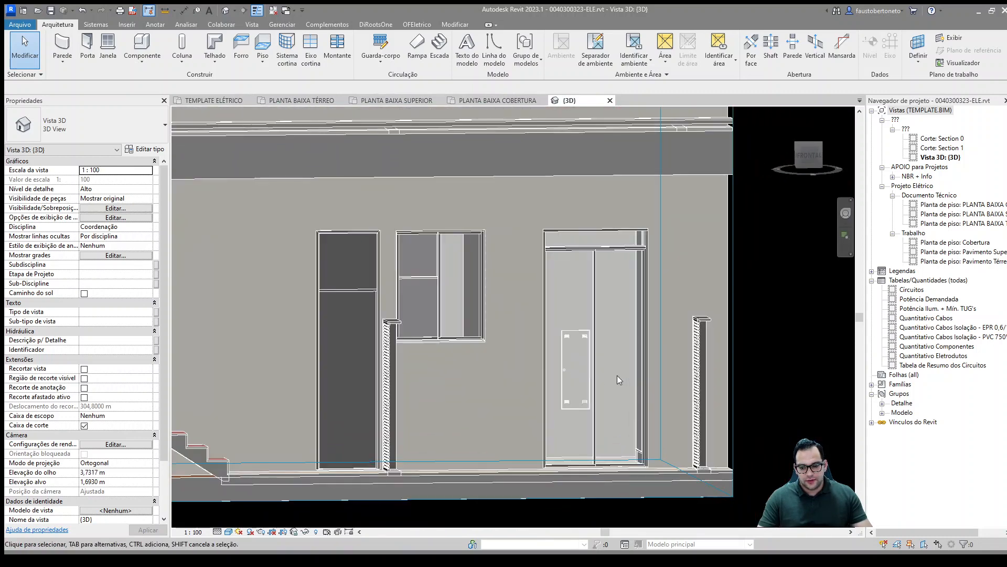
pyautogui.click(573, 387)
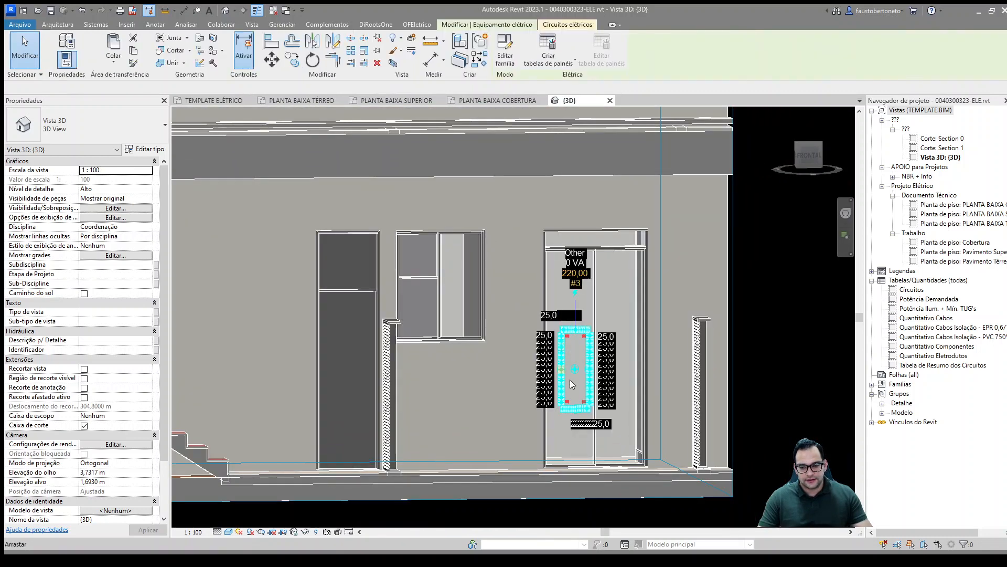
pyautogui.press('Escape')
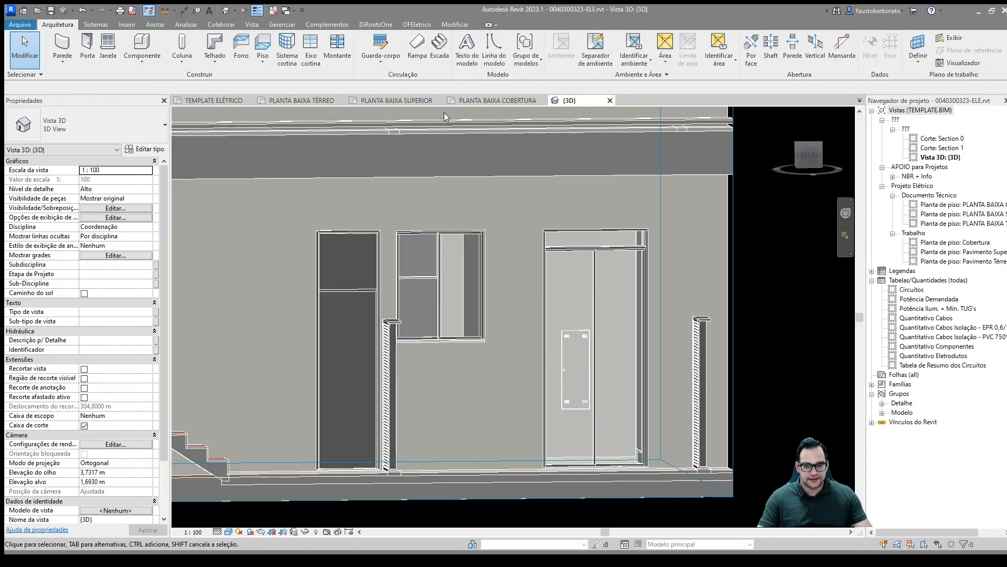
# Step: Locate the ground-floor distribution board on the PLANTA BAIXA TÉRREO plan, beside the kitchen counter, and inspect its properties
pyautogui.click(315, 101)
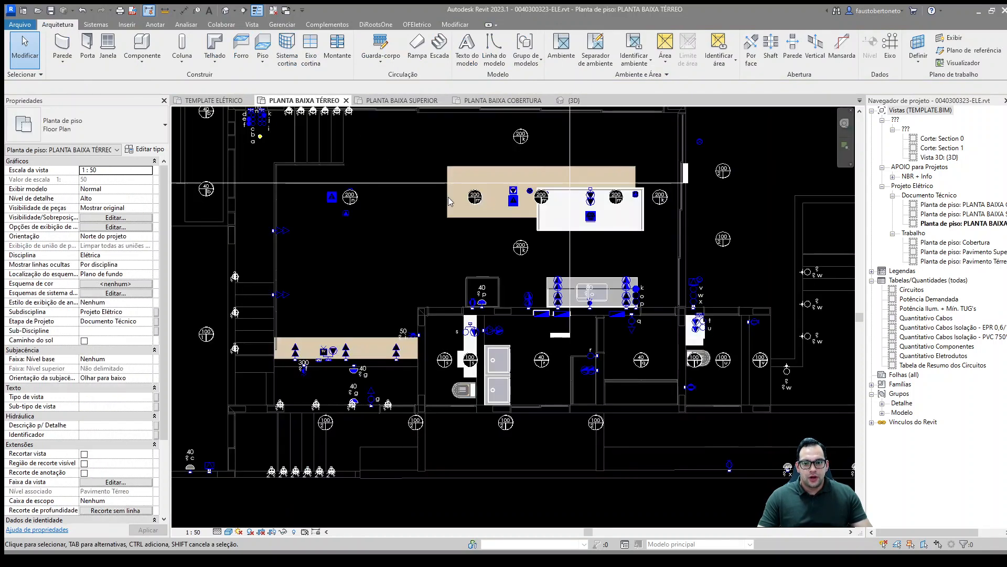
pyautogui.moveTo(476, 255); pyautogui.dragTo(497, 276, button='middle')
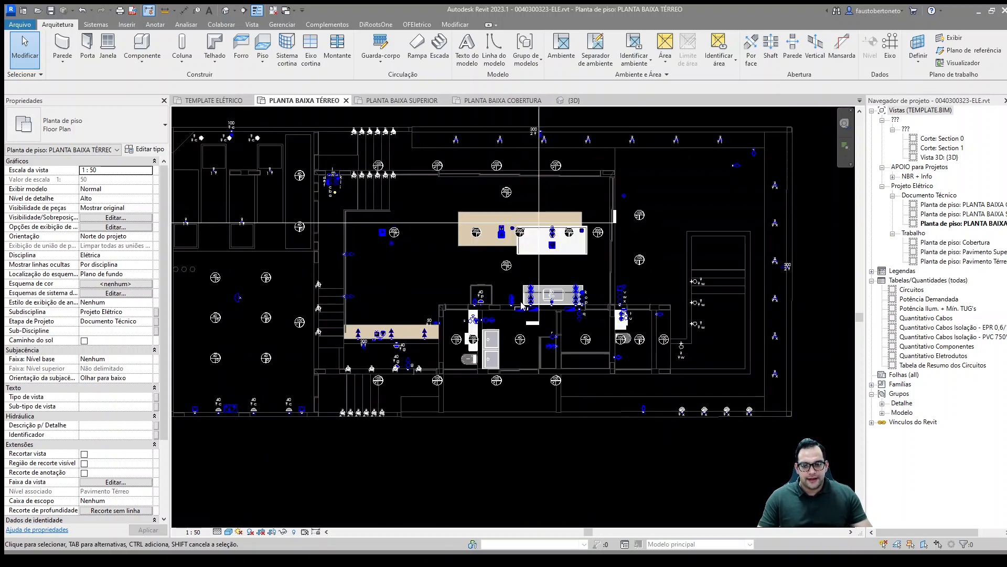
pyautogui.scroll(5, 523, 307)
pyautogui.click(527, 319)
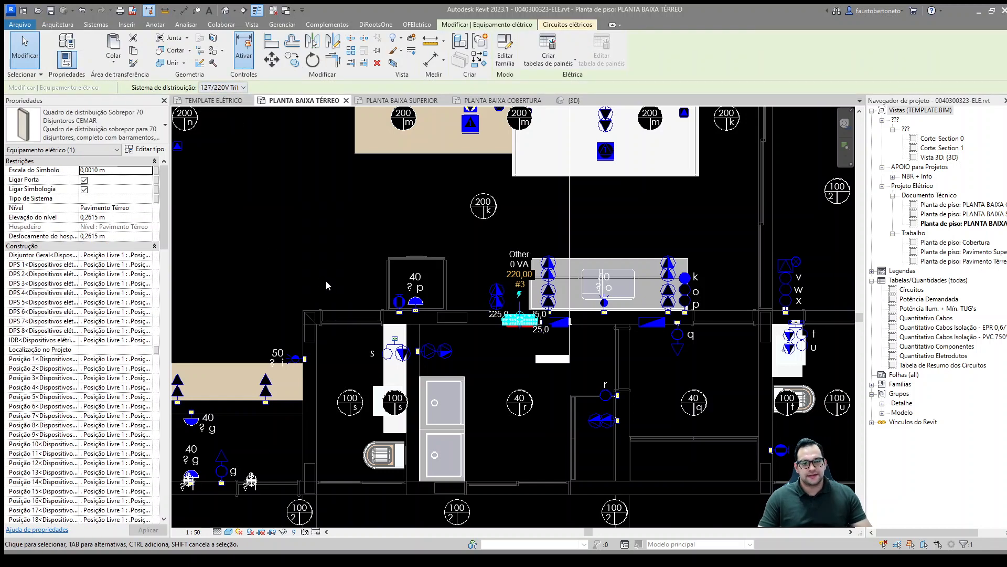
pyautogui.press('Escape')
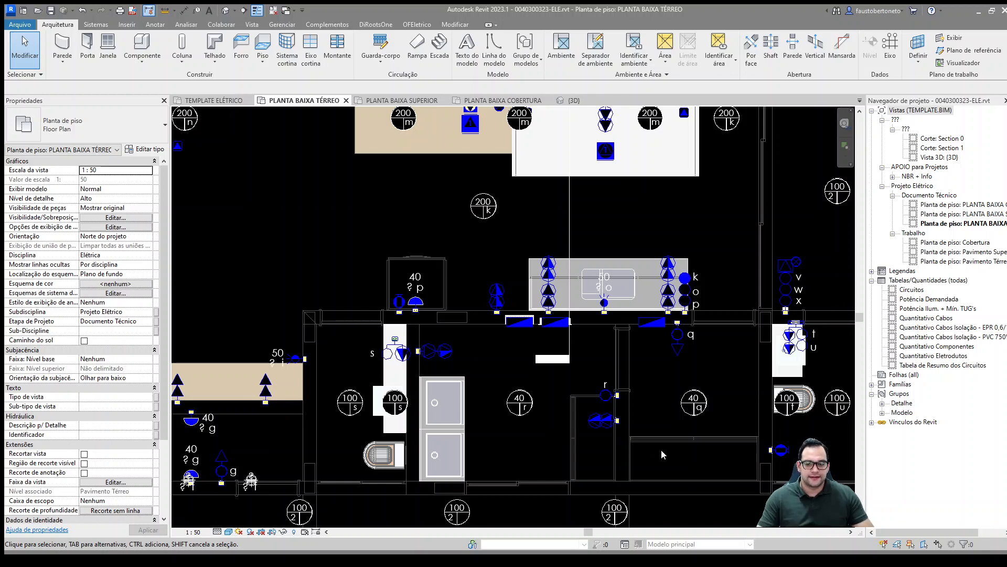
pyautogui.click(519, 321)
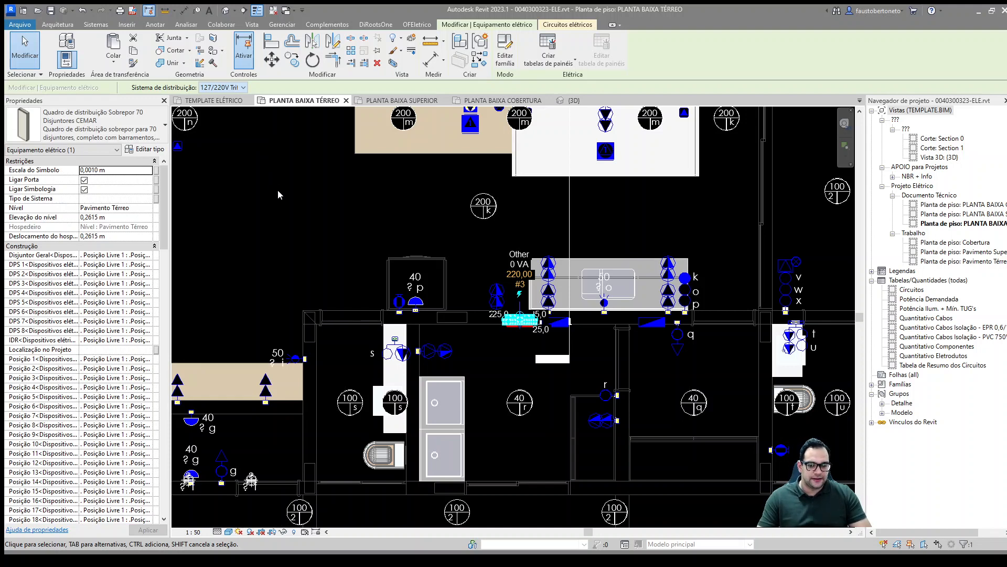
pyautogui.click(322, 198)
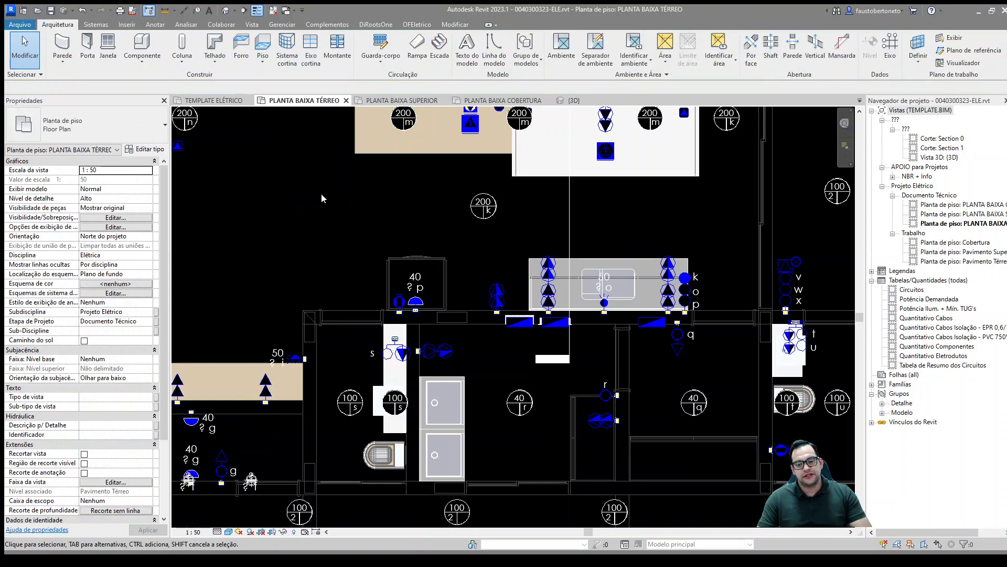
# Step: Examine the ground floor plan from the kitchen wall to the grouped light switches at the entrance beside the steps
pyautogui.moveTo(322, 197)
pyautogui.mouseDown(button='middle')
pyautogui.moveTo(403, 210)
pyautogui.moveTo(465, 256)
pyautogui.mouseUp(button='middle')
pyautogui.scroll(-2, 405, 213)
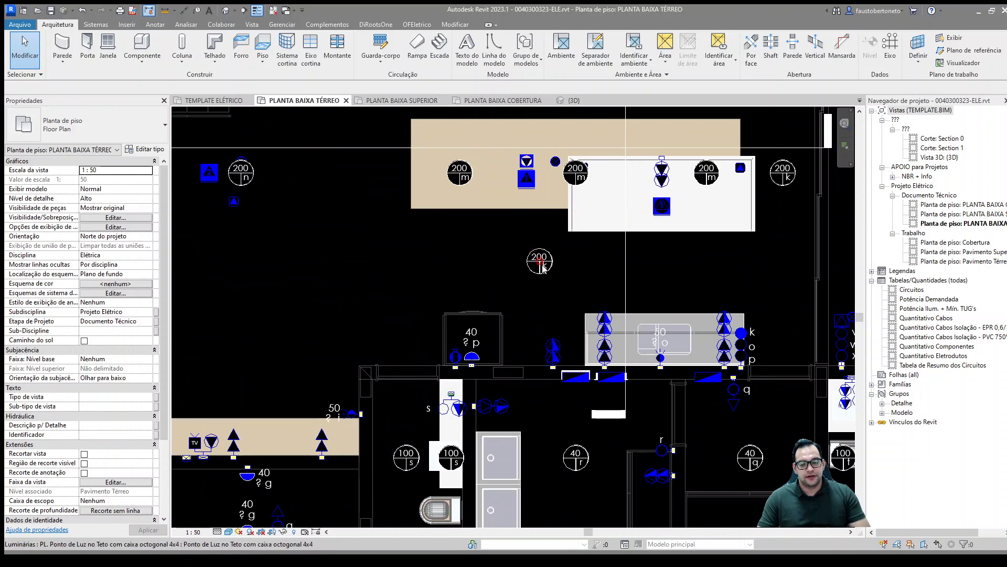
pyautogui.moveTo(470, 262); pyautogui.dragTo(502, 271, button='middle')
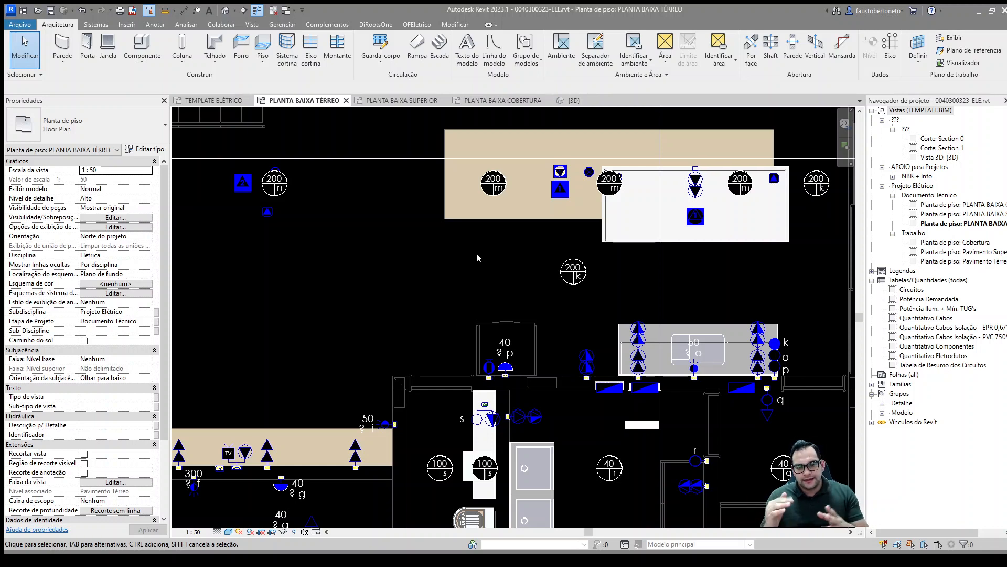
pyautogui.moveTo(461, 227); pyautogui.dragTo(631, 314, button='middle')
pyautogui.moveTo(392, 186); pyautogui.dragTo(549, 257, button='middle')
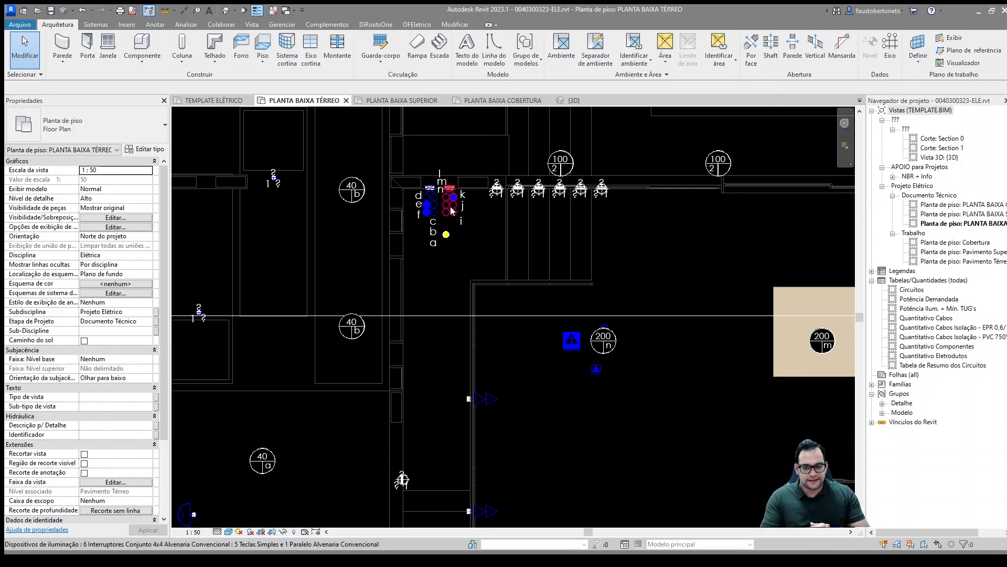
pyautogui.moveTo(558, 268); pyautogui.dragTo(418, 300, button='middle')
pyautogui.scroll(-1, 520, 225)
pyautogui.scroll(1, 420, 294)
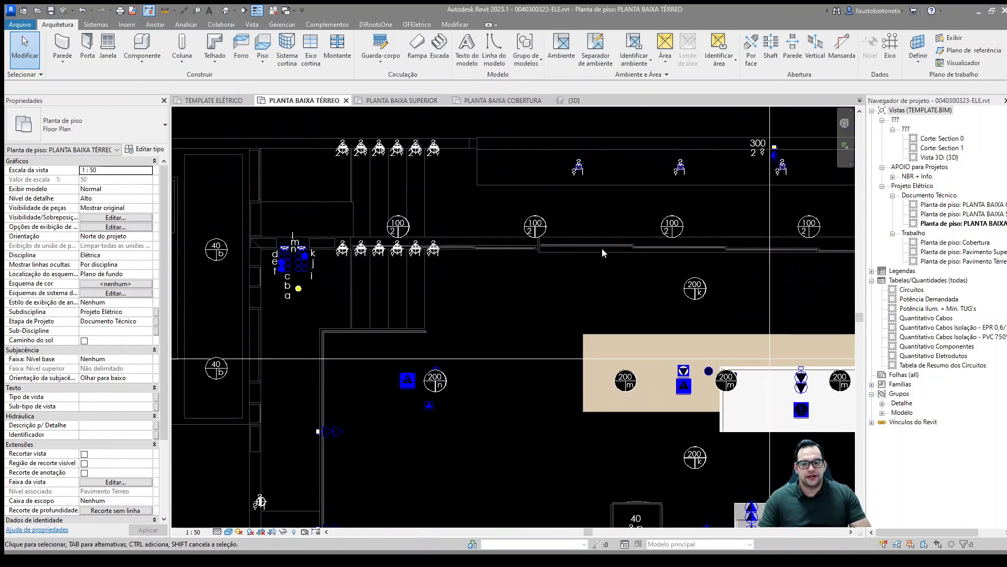
# Step: Survey the lighting and outlet layout across the ground floor plan, from the outer walkway to the kitchen and service rooms
pyautogui.scroll(-1, 611, 251)
pyautogui.moveTo(687, 232)
pyautogui.mouseDown(button='middle')
pyautogui.moveTo(610, 251)
pyautogui.moveTo(621, 253)
pyautogui.moveTo(451, 262)
pyautogui.mouseUp(button='middle')
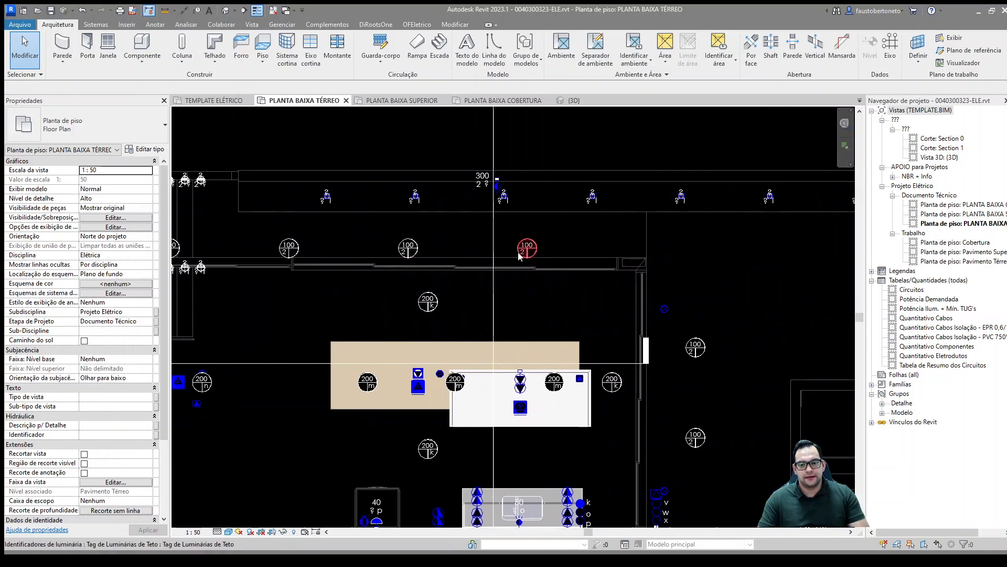
pyautogui.moveTo(594, 260); pyautogui.dragTo(580, 259, button='middle')
pyautogui.scroll(-3, 579, 259)
pyautogui.moveTo(546, 334); pyautogui.dragTo(637, 204, button='middle')
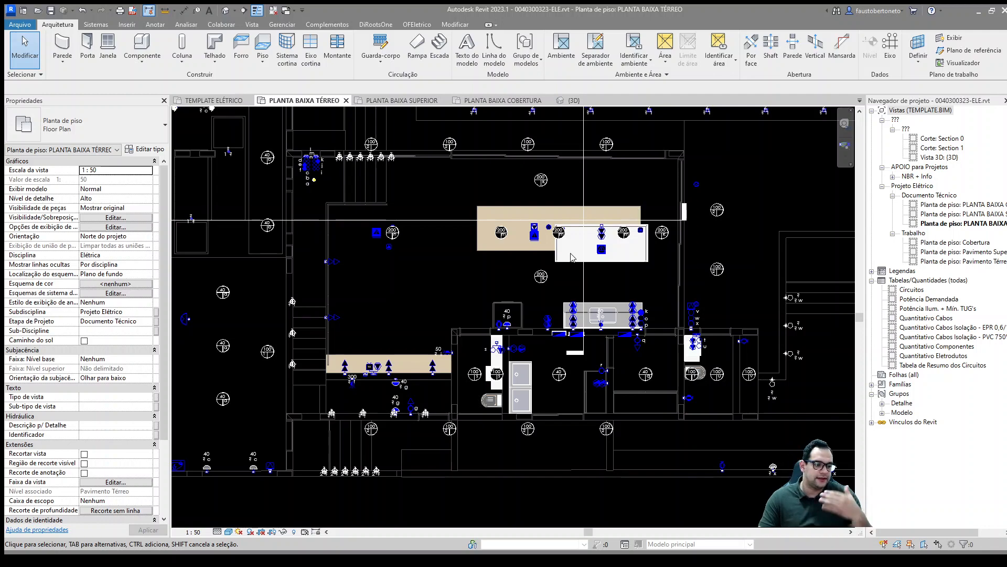
pyautogui.scroll(-1, 499, 278)
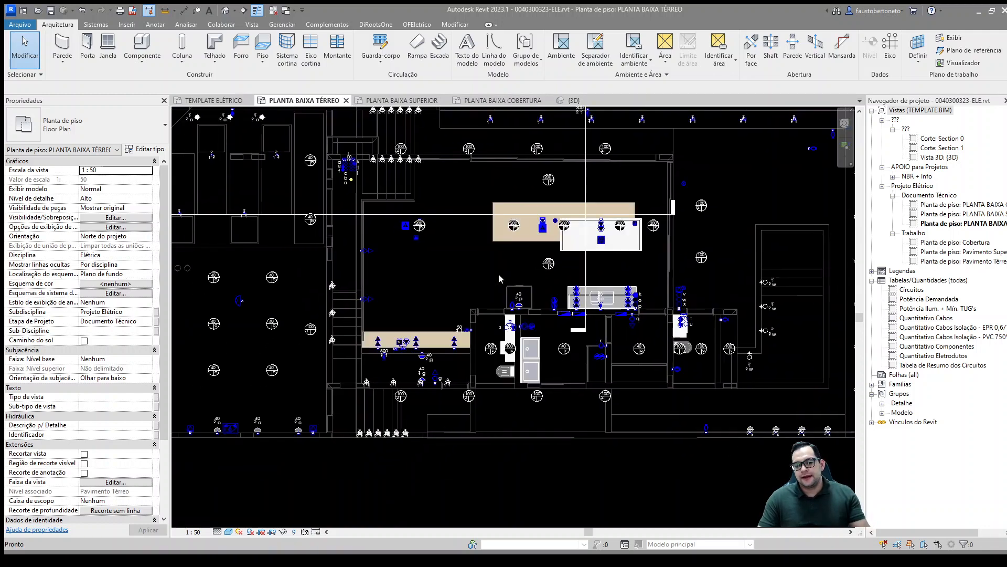
# Step: Create a panel schedule for the ground-floor QDG distribution board beside the kitchen counter
pyautogui.scroll(1, 469, 278)
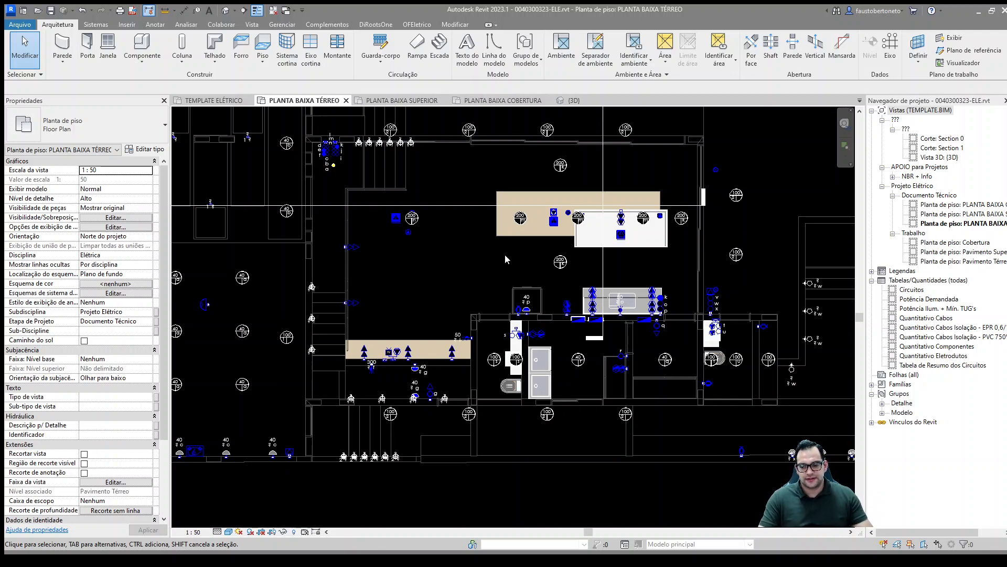
pyautogui.scroll(4, 562, 310)
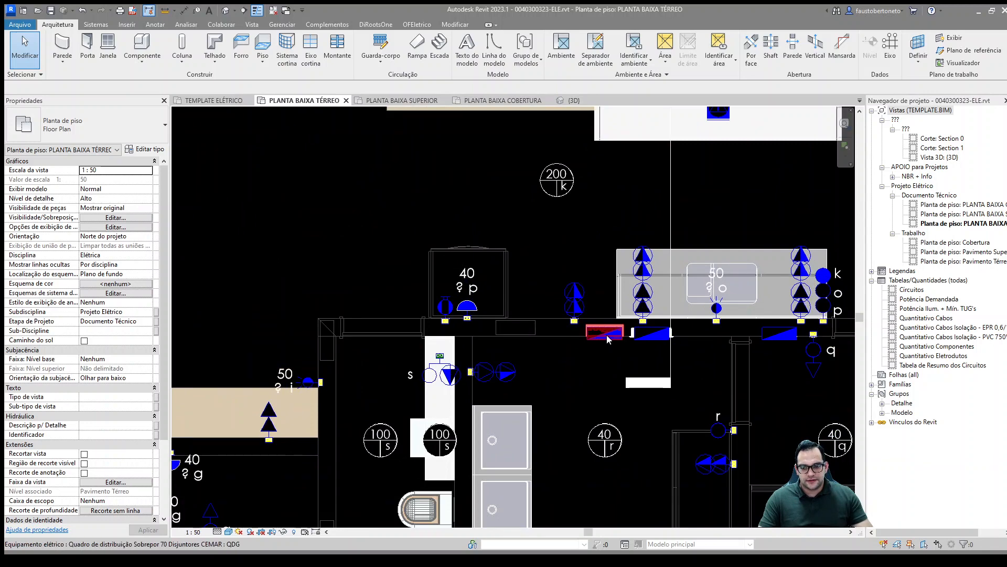
pyautogui.click(608, 338)
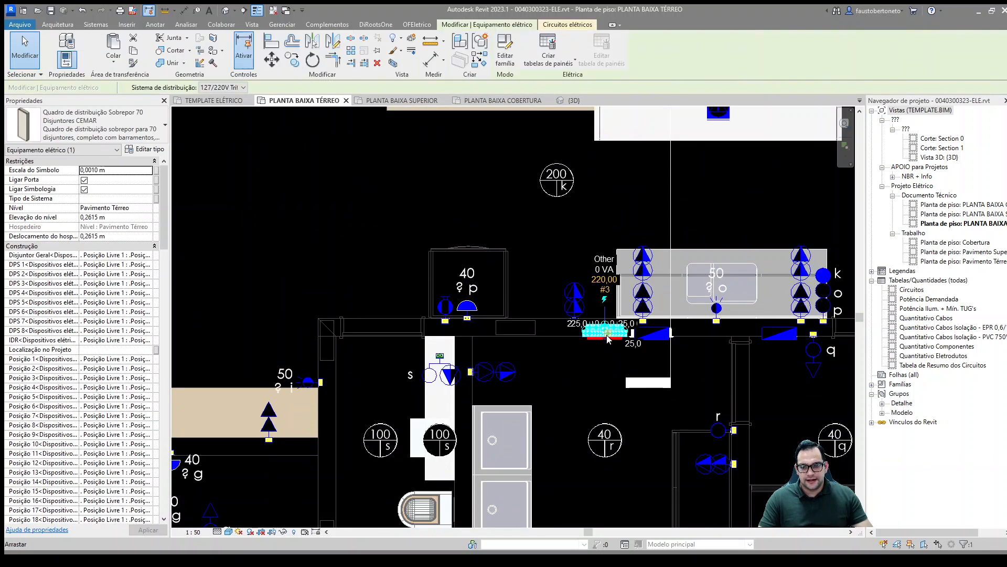
pyautogui.click(548, 57)
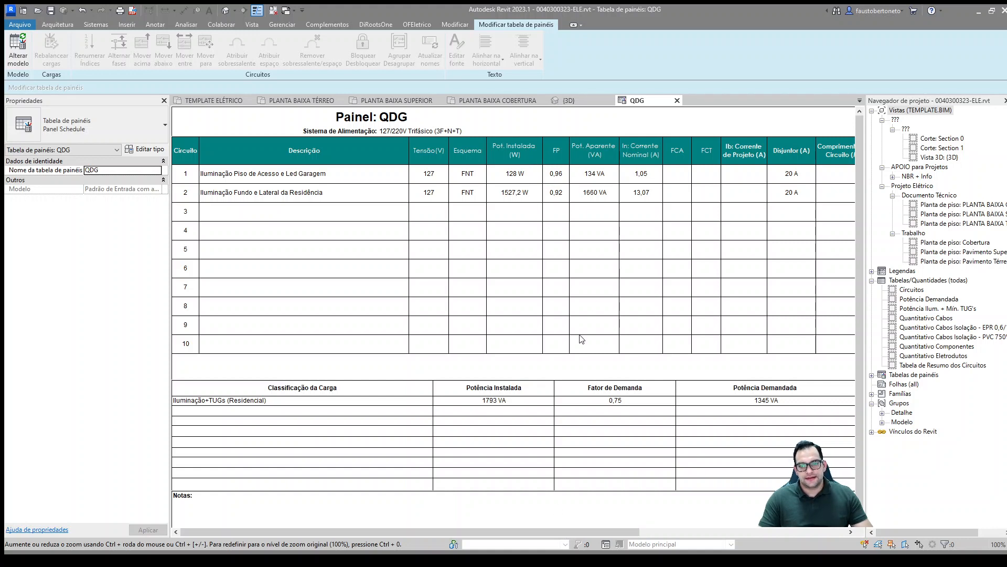
# Step: Review the QDG panel schedule's columns and totals, checking circuit 1's length and conductor section fields against its circuit properties
pyautogui.moveTo(566, 531); pyautogui.dragTo(668, 526)
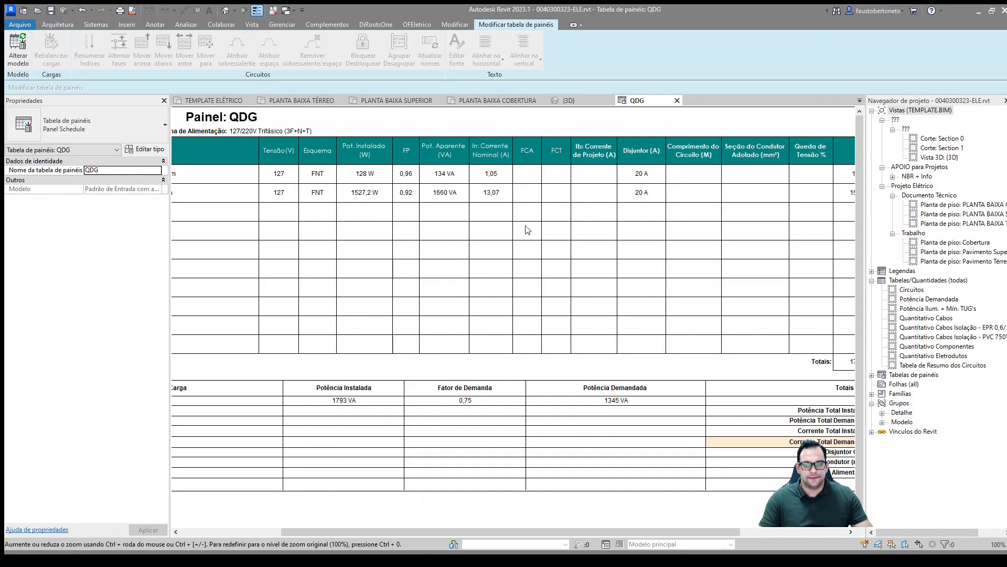
pyautogui.moveTo(630, 528); pyautogui.dragTo(754, 530)
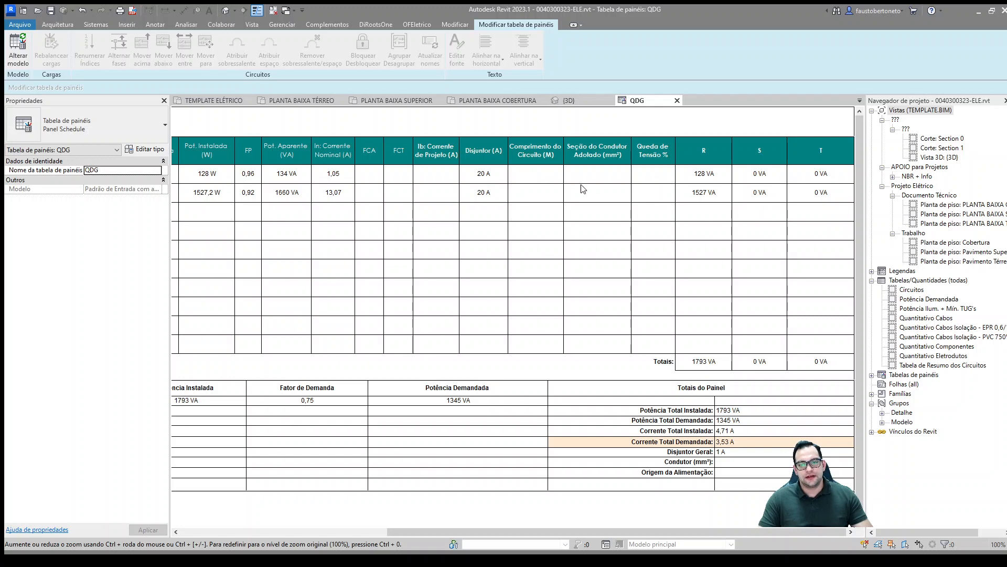
pyautogui.click(552, 177)
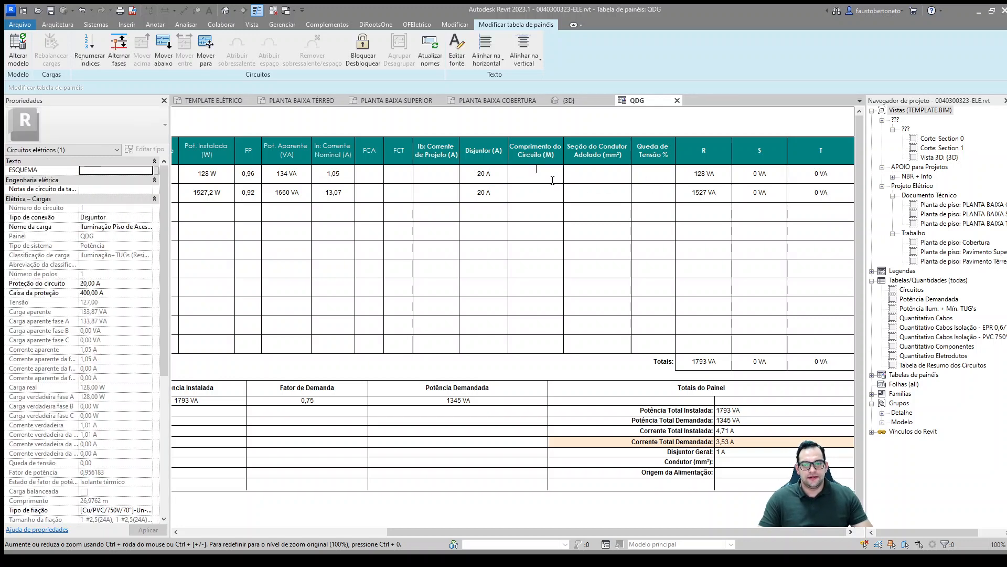
pyautogui.scroll(-1, 119, 339)
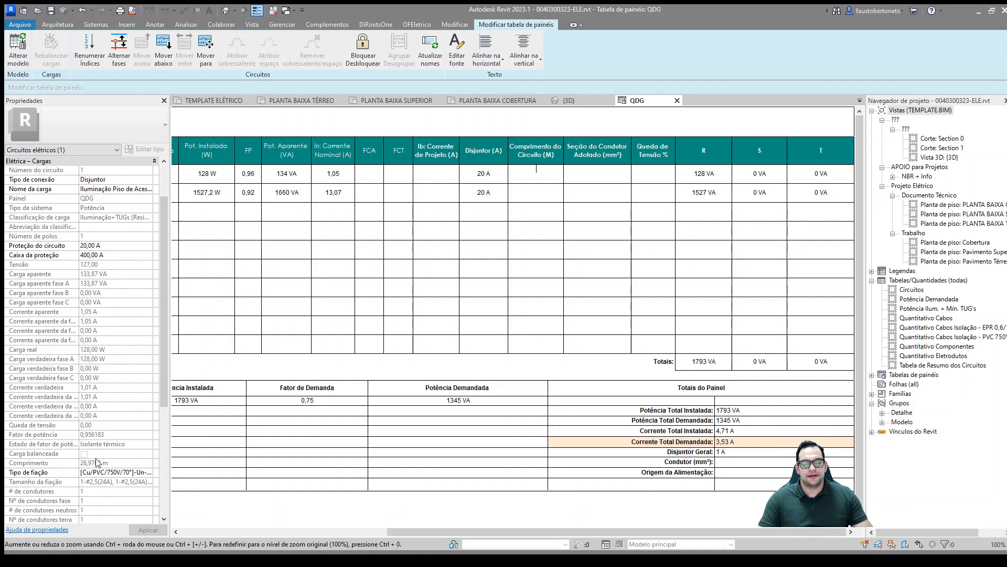
pyautogui.click(606, 177)
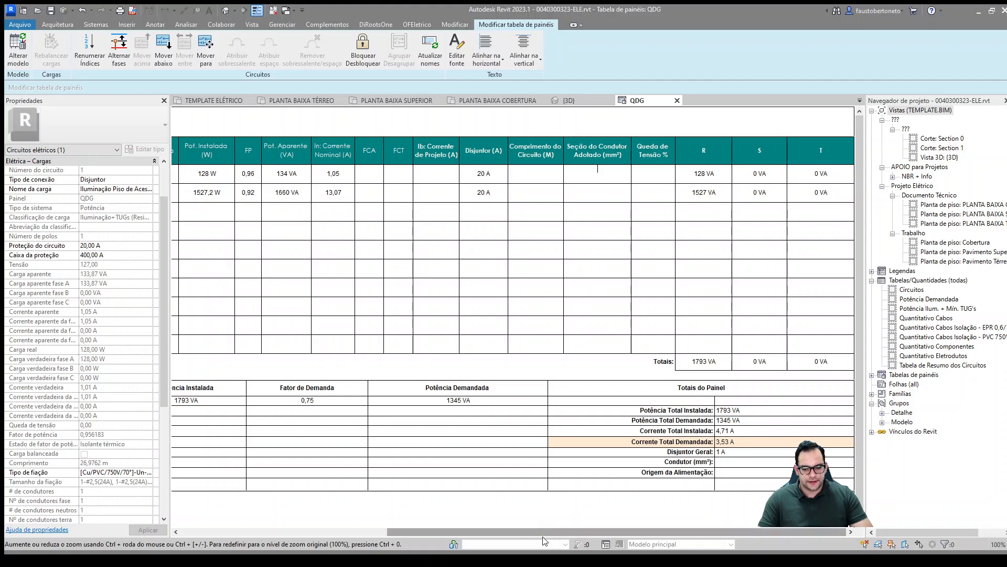
pyautogui.moveTo(543, 534); pyautogui.dragTo(331, 537)
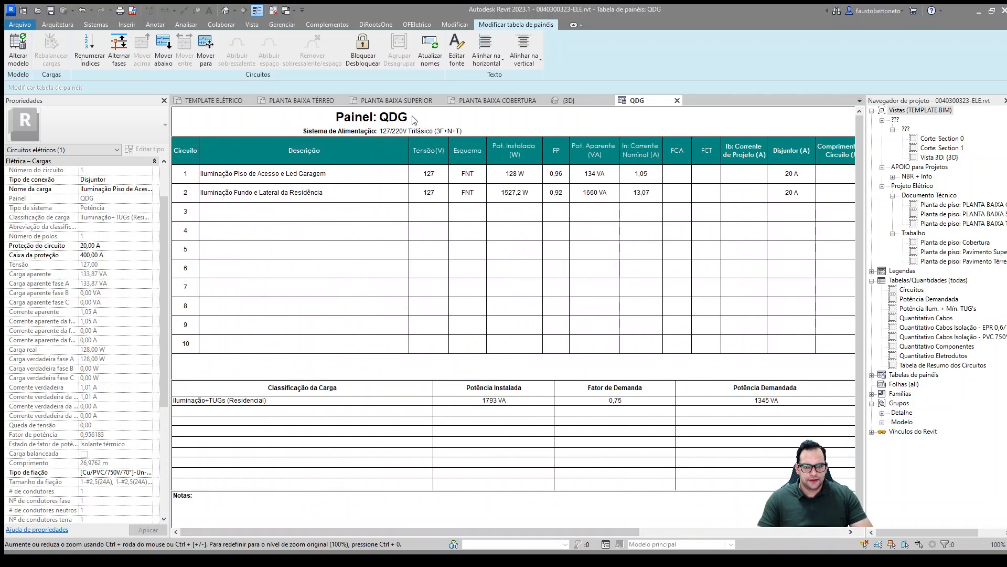
# Step: Return to the ground floor plan and select the garage's six ceiling lights and half-round fixture, leaving out the 100-tagged light
pyautogui.click(317, 101)
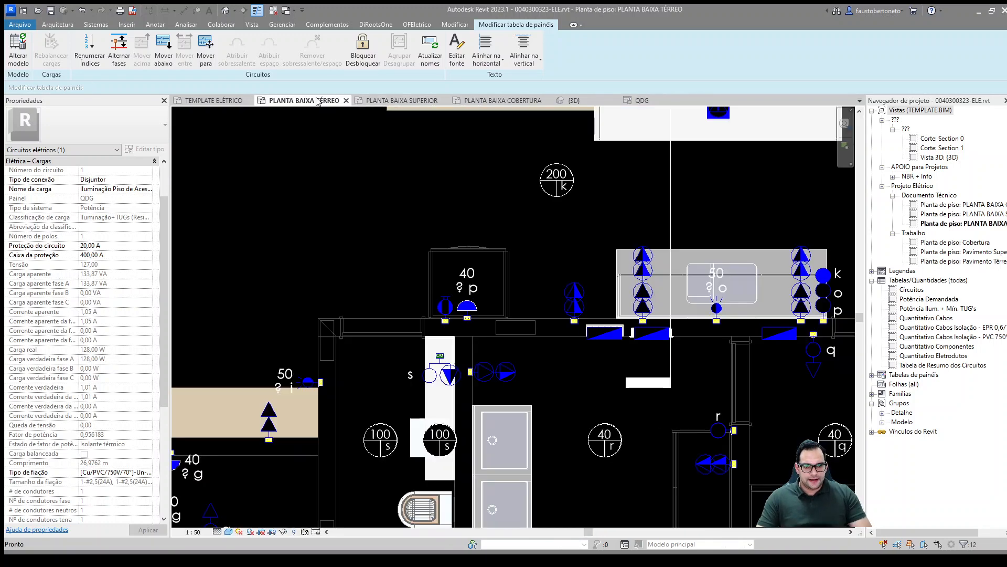
pyautogui.scroll(-2, 496, 255)
pyautogui.scroll(1, 514, 215)
pyautogui.moveTo(516, 219); pyautogui.dragTo(589, 288, button='middle')
pyautogui.scroll(-1, 567, 346)
pyautogui.moveTo(534, 304); pyautogui.dragTo(588, 289, button='middle')
pyautogui.scroll(-1, 588, 289)
pyautogui.moveTo(497, 332); pyautogui.dragTo(588, 256, button='middle')
pyautogui.scroll(-2, 588, 255)
pyautogui.moveTo(392, 274); pyautogui.dragTo(348, 338, button='middle')
pyautogui.moveTo(379, 389); pyautogui.dragTo(430, 356, button='middle')
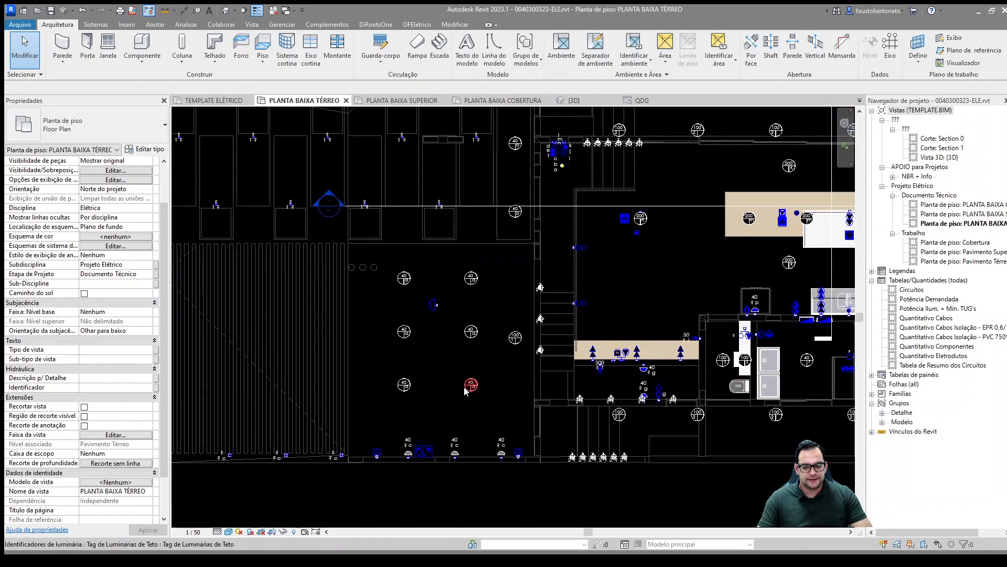
pyautogui.moveTo(457, 402); pyautogui.dragTo(445, 428, button='middle')
pyautogui.scroll(1, 378, 349)
pyautogui.scroll(1, 378, 348)
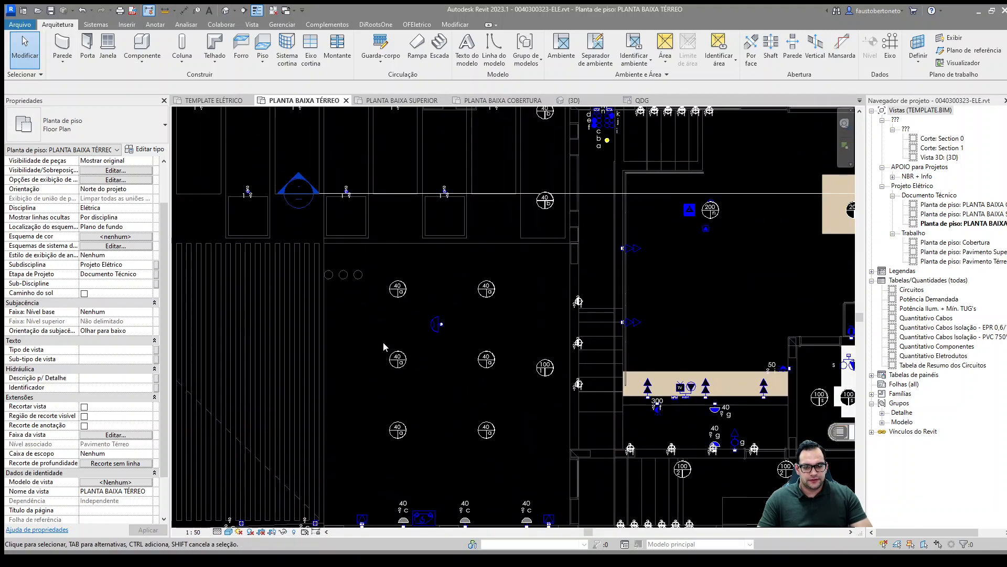
pyautogui.moveTo(376, 260); pyautogui.dragTo(560, 463)
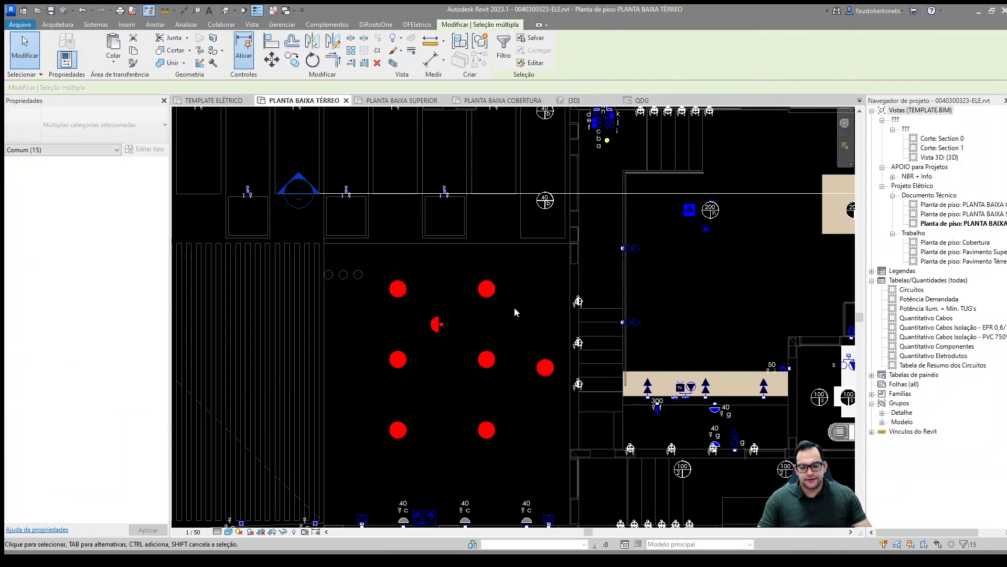
pyautogui.click(526, 307)
pyautogui.moveTo(375, 265); pyautogui.dragTo(534, 475)
# Step: Add the two 40-tagged ceiling lights above the garage and the lights labelled c along the upper boundary wall to the selection
pyautogui.keyDown('ctrl'); pyautogui.scroll(4, 540, 384); pyautogui.keyUp('ctrl')
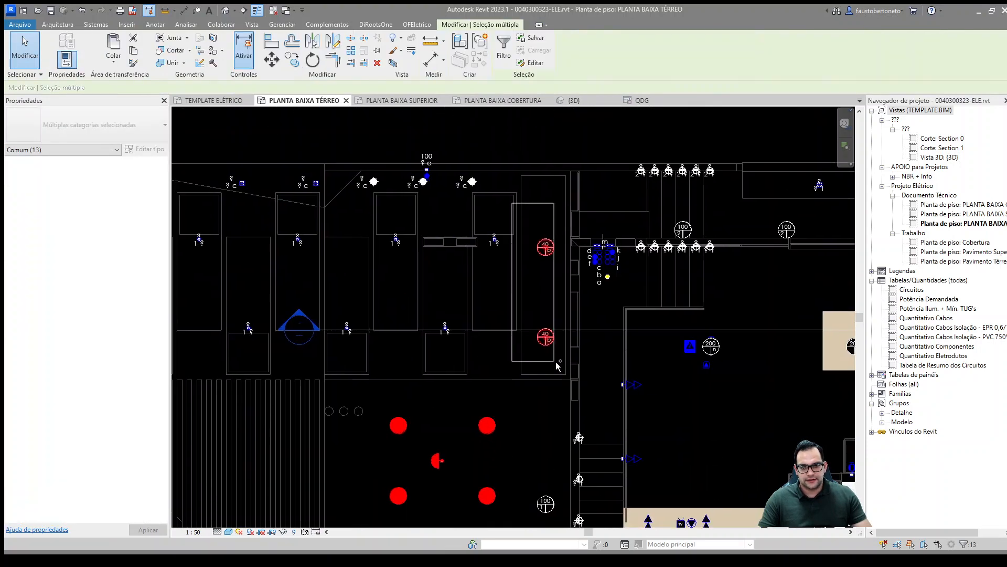
pyautogui.keyDown('ctrl'); pyautogui.moveTo(557, 361); pyautogui.dragTo(566, 363); pyautogui.keyUp('ctrl')
pyautogui.moveTo(493, 268); pyautogui.dragTo(588, 314, button='middle')
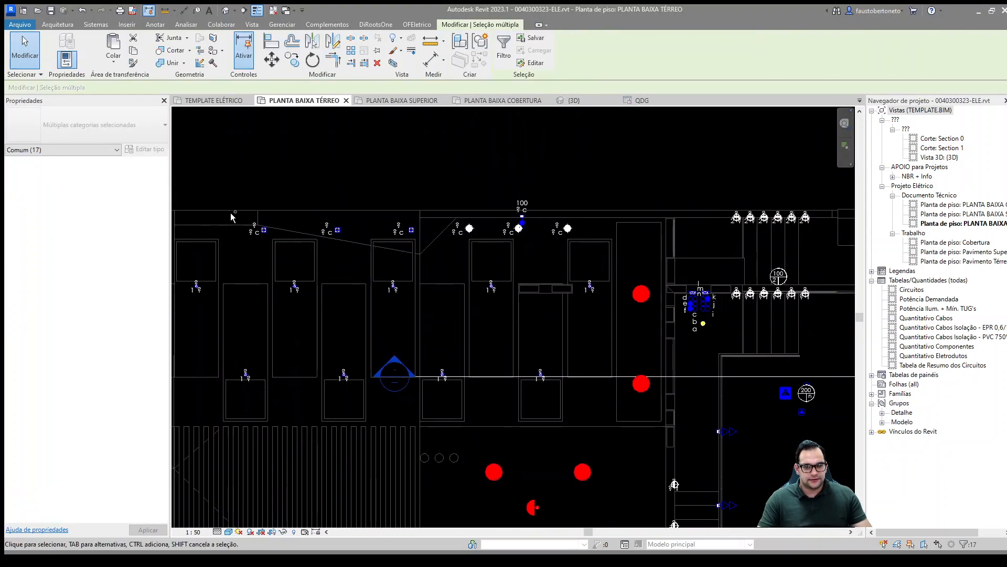
pyautogui.keyDown('ctrl'); pyautogui.moveTo(227, 210); pyautogui.dragTo(596, 263); pyautogui.keyUp('ctrl')
pyautogui.keyDown('ctrl'); pyautogui.moveTo(493, 176); pyautogui.dragTo(558, 240); pyautogui.keyUp('ctrl')
# Step: Add the row of six step lights labelled f beside the entrance switches to the selection
pyautogui.moveTo(644, 231); pyautogui.dragTo(502, 192, button='middle')
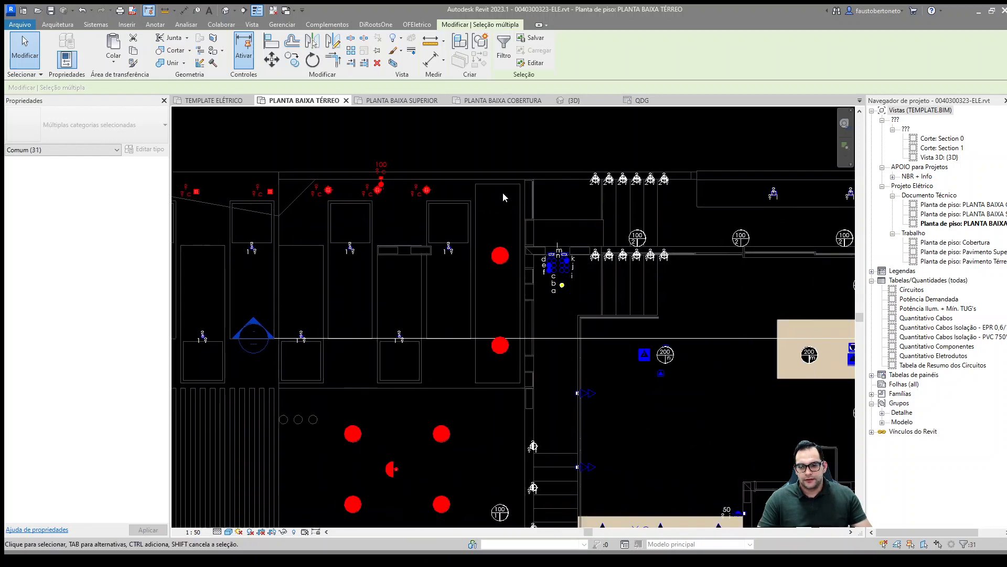
pyautogui.scroll(4, 656, 268)
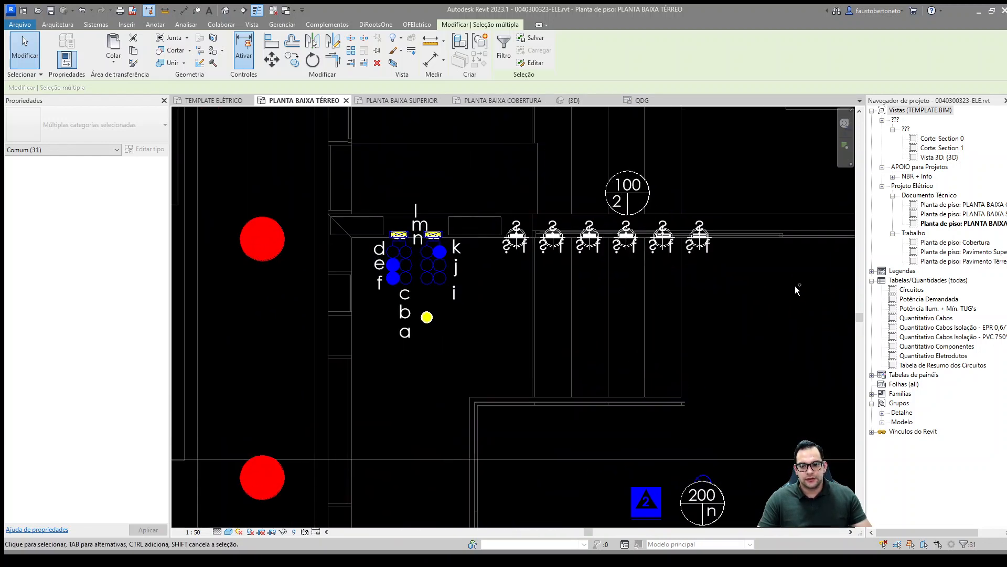
pyautogui.keyDown('ctrl'); pyautogui.moveTo(798, 288); pyautogui.dragTo(490, 279); pyautogui.keyUp('ctrl')
pyautogui.scroll(-2, 490, 279)
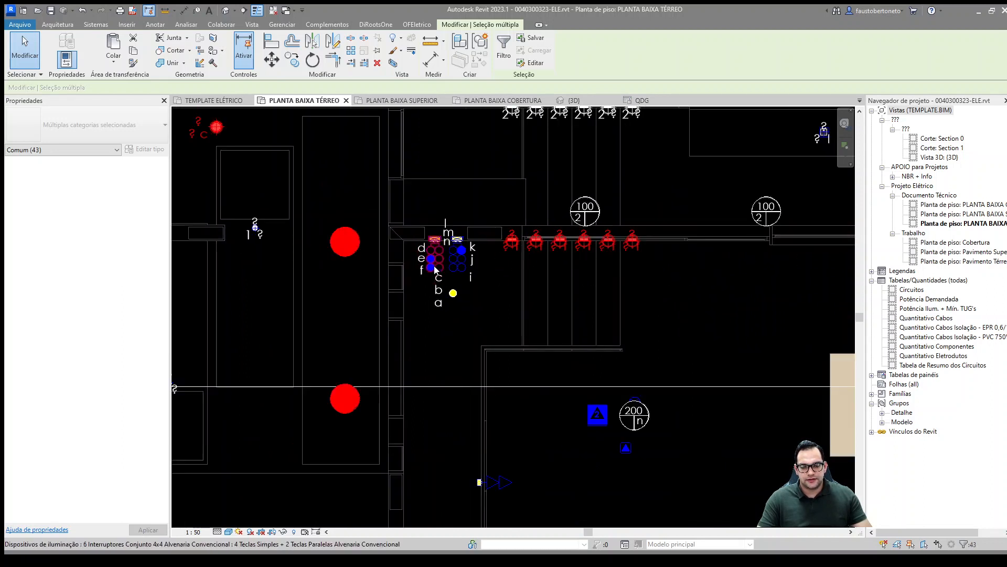
# Step: Add the three step lights on the stairs between the garage and the house to the selection
pyautogui.moveTo(441, 339); pyautogui.dragTo(441, 290, button='middle')
pyautogui.scroll(-1, 424, 209)
pyautogui.moveTo(440, 218); pyautogui.dragTo(470, 131, button='middle')
pyautogui.scroll(-1, 470, 131)
pyautogui.scroll(-1, 540, 159)
pyautogui.moveTo(469, 309); pyautogui.dragTo(500, 286, button='middle')
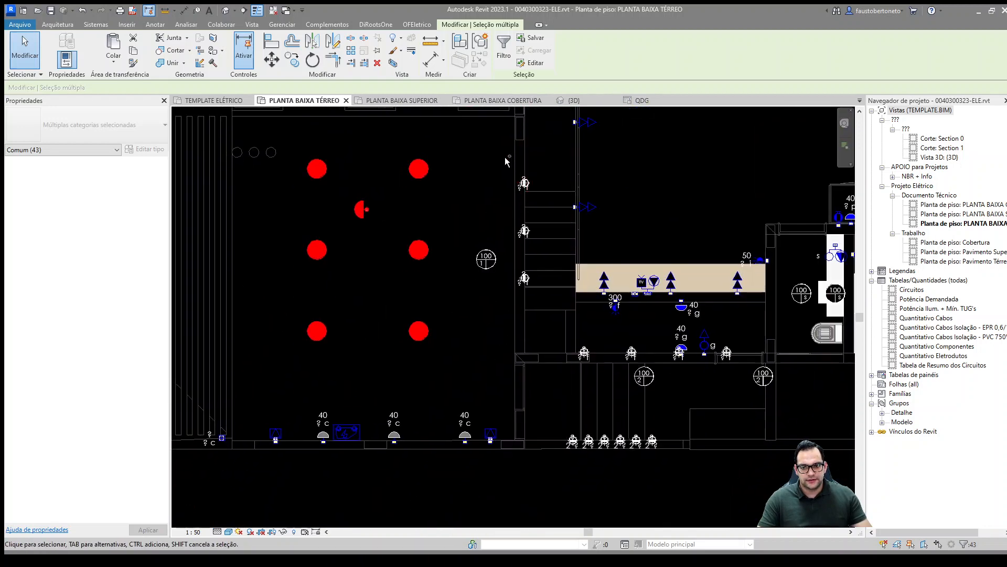
pyautogui.keyDown('ctrl'); pyautogui.moveTo(505, 157); pyautogui.dragTo(559, 327); pyautogui.keyUp('ctrl')
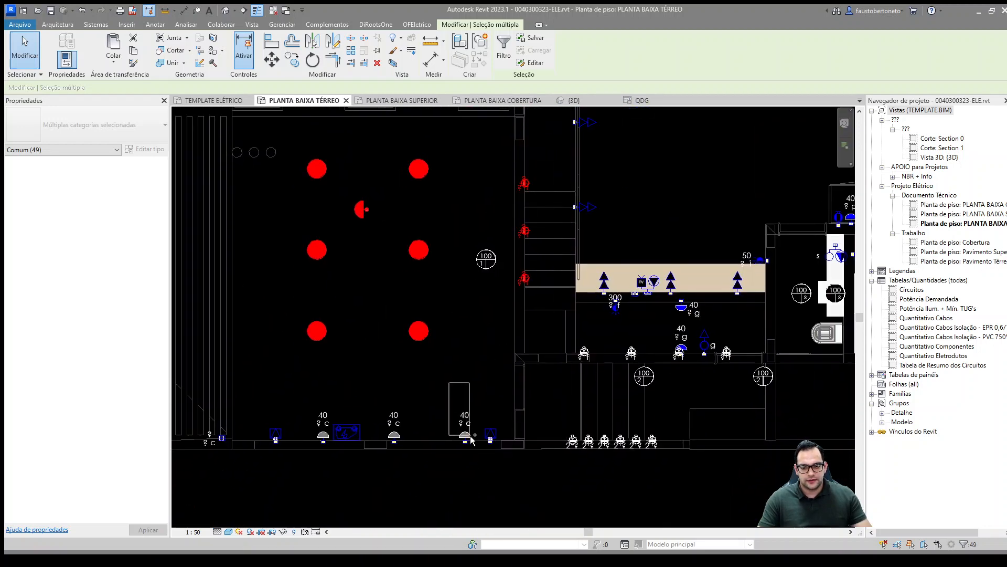
# Step: Add the garage's three 40-tagged wall lights labelled c and the three c lights along the adjoining lower boundary wall to the selection
pyautogui.keyDown('ctrl'); pyautogui.moveTo(471, 439); pyautogui.dragTo(475, 453); pyautogui.keyUp('ctrl')
pyautogui.keyDown('ctrl'); pyautogui.moveTo(379, 394); pyautogui.dragTo(417, 457); pyautogui.keyUp('ctrl')
pyautogui.moveTo(489, 404); pyautogui.dragTo(647, 386, button='middle')
pyautogui.moveTo(310, 361); pyautogui.dragTo(428, 351, button='middle')
pyautogui.keyDown('ctrl'); pyautogui.moveTo(279, 372); pyautogui.dragTo(513, 442); pyautogui.keyUp('ctrl')
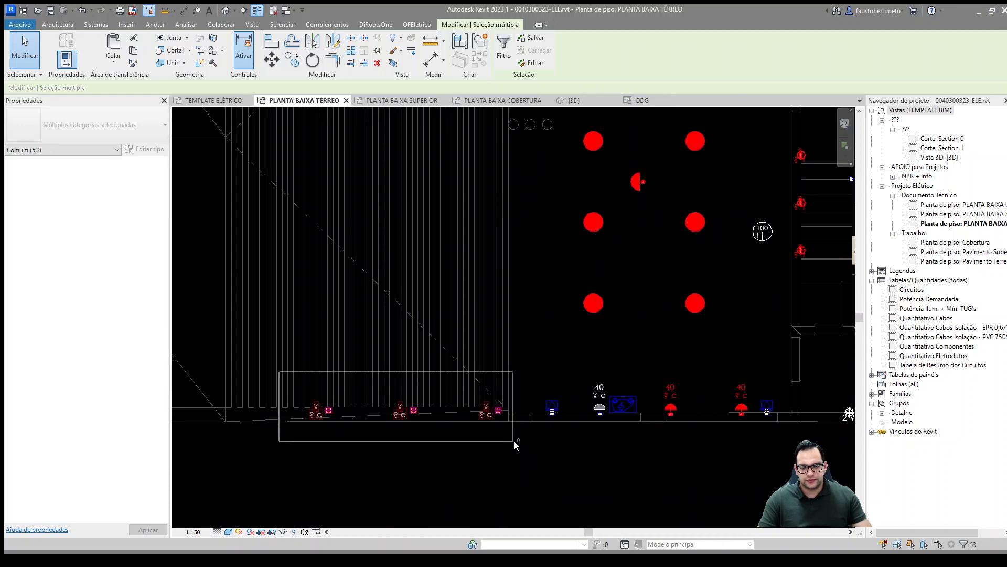
pyautogui.keyDown('ctrl'); pyautogui.moveTo(580, 365); pyautogui.dragTo(608, 436); pyautogui.keyUp('ctrl')
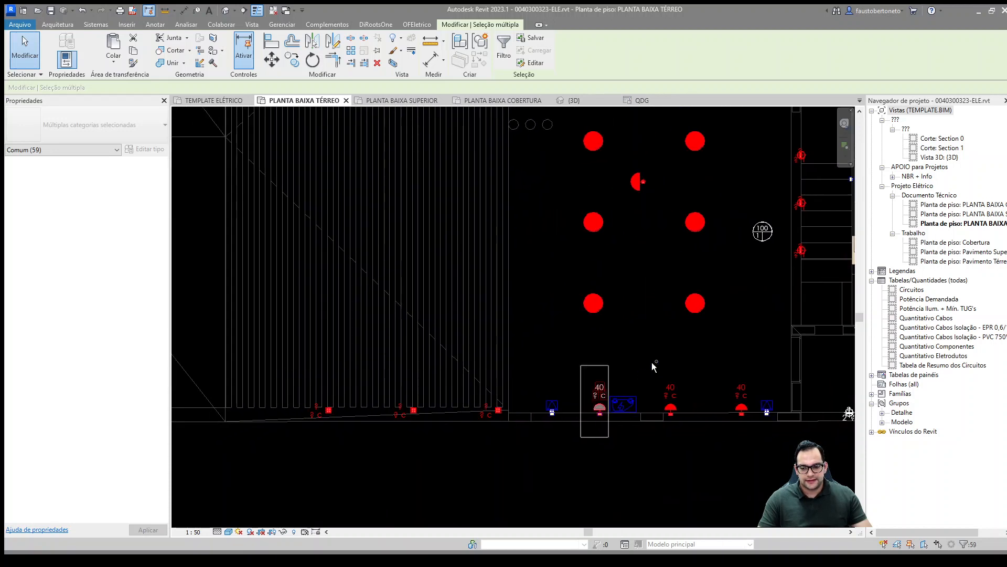
# Step: Add the four recessed wall spotlights labelled f along the wall below the TV counter to the selection
pyautogui.moveTo(669, 359); pyautogui.dragTo(451, 357, button='middle')
pyautogui.moveTo(550, 334); pyautogui.dragTo(423, 358, button='middle')
pyautogui.keyDown('ctrl'); pyautogui.moveTo(486, 414); pyautogui.dragTo(590, 447); pyautogui.keyUp('ctrl')
pyautogui.keyDown('ctrl'); pyautogui.moveTo(500, 330); pyautogui.dragTo(591, 369); pyautogui.keyUp('ctrl')
pyautogui.scroll(4, 593, 359)
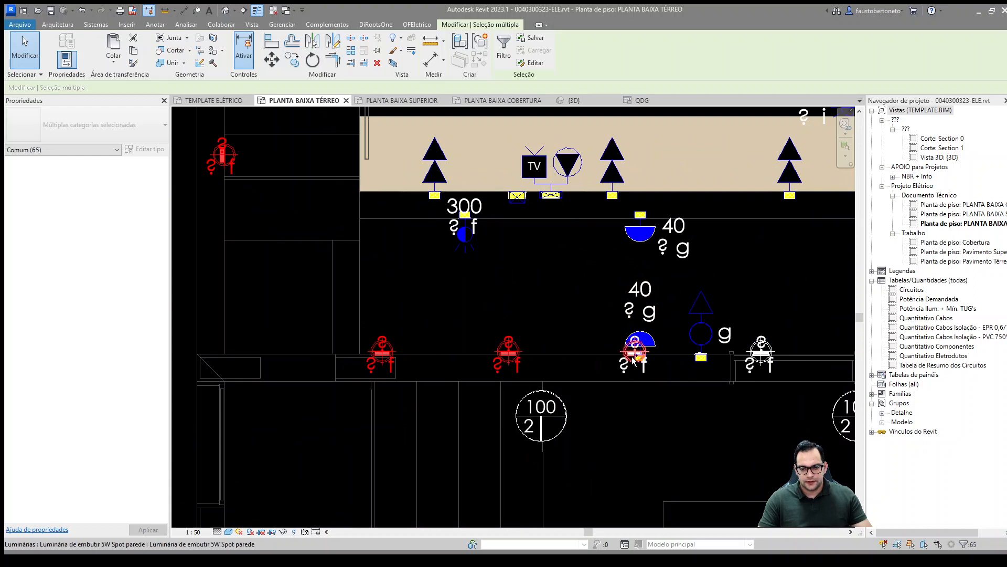
pyautogui.keyDown('ctrl'); pyautogui.click(759, 352); pyautogui.keyUp('ctrl')
pyautogui.moveTo(786, 323); pyautogui.dragTo(722, 403, button='middle')
# Step: Add the 300-tagged furniture LED light labelled f below the TV counter to the selection
pyautogui.keyDown('ctrl'); pyautogui.click(408, 319); pyautogui.keyUp('ctrl')
pyautogui.keyDown('ctrl'); pyautogui.click(404, 325); pyautogui.keyUp('ctrl')
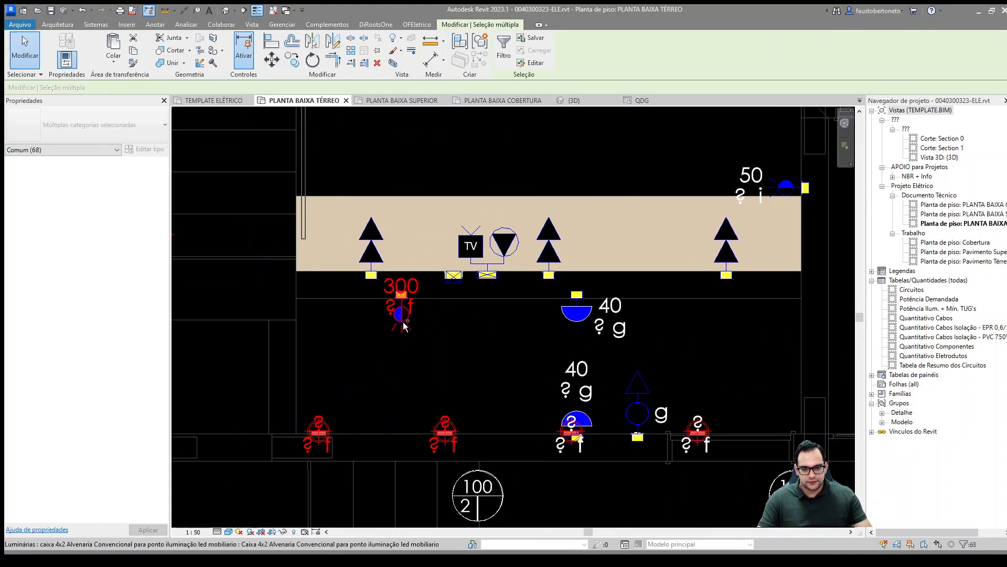
pyautogui.keyDown('ctrl'); pyautogui.click(402, 317); pyautogui.keyUp('ctrl')
pyautogui.scroll(-2, 445, 341)
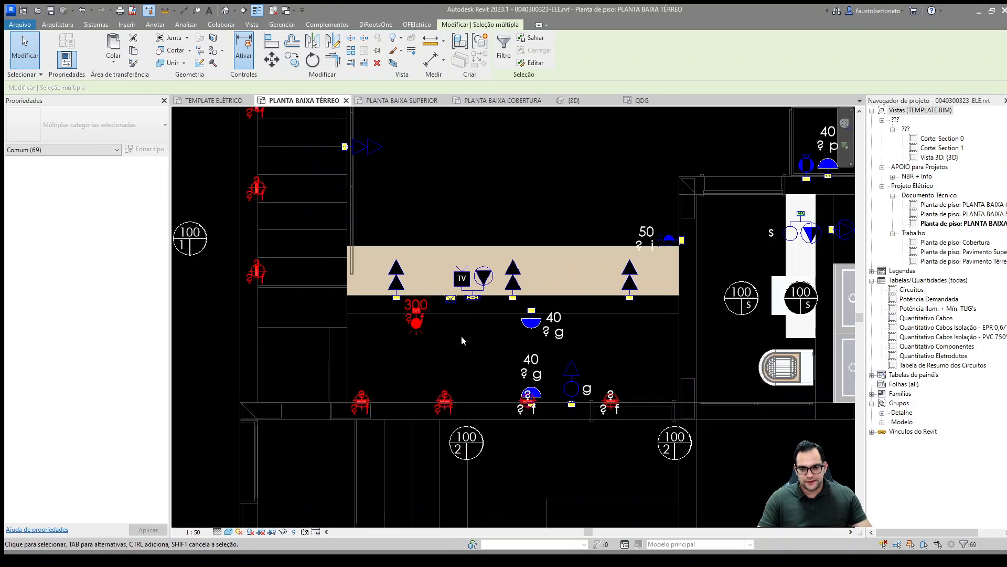
pyautogui.moveTo(509, 330); pyautogui.dragTo(519, 365, button='middle')
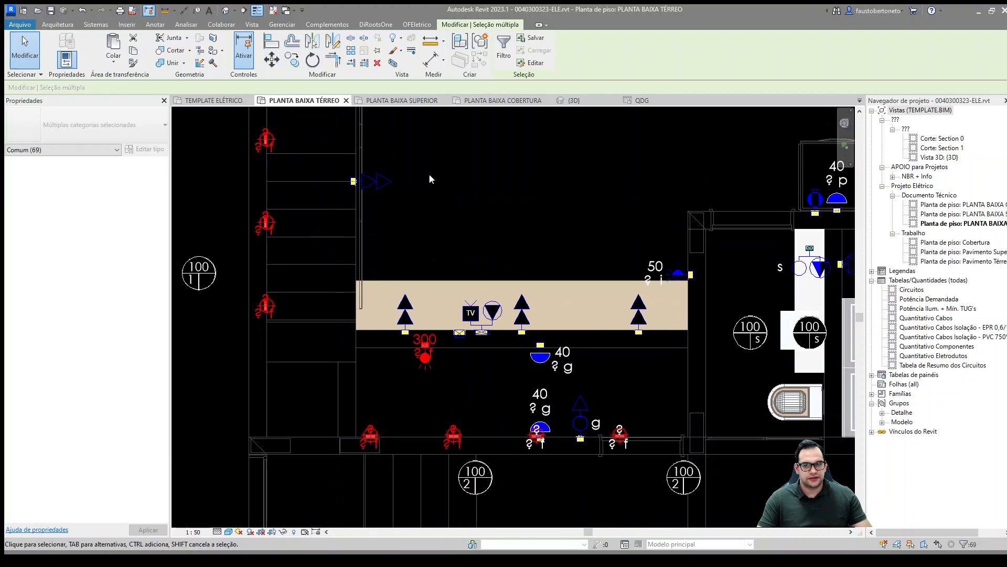
# Step: On the upper floor plan, add the 40-tagged e lights around the stairs and void plus the f spotlight to the selection
pyautogui.click(415, 100)
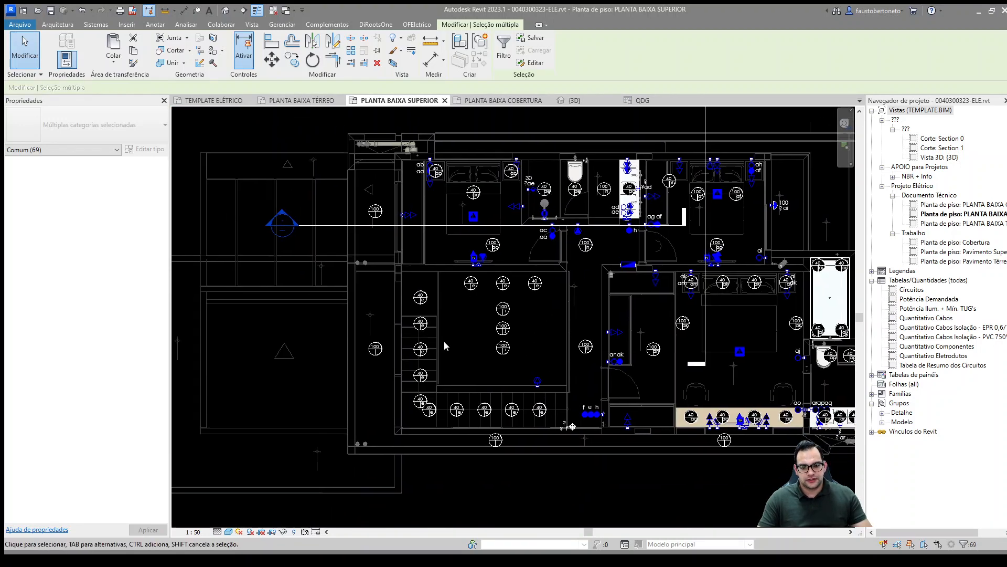
pyautogui.scroll(2, 408, 297)
pyautogui.keyDown('ctrl'); pyautogui.moveTo(408, 282); pyautogui.dragTo(604, 465); pyautogui.keyUp('ctrl')
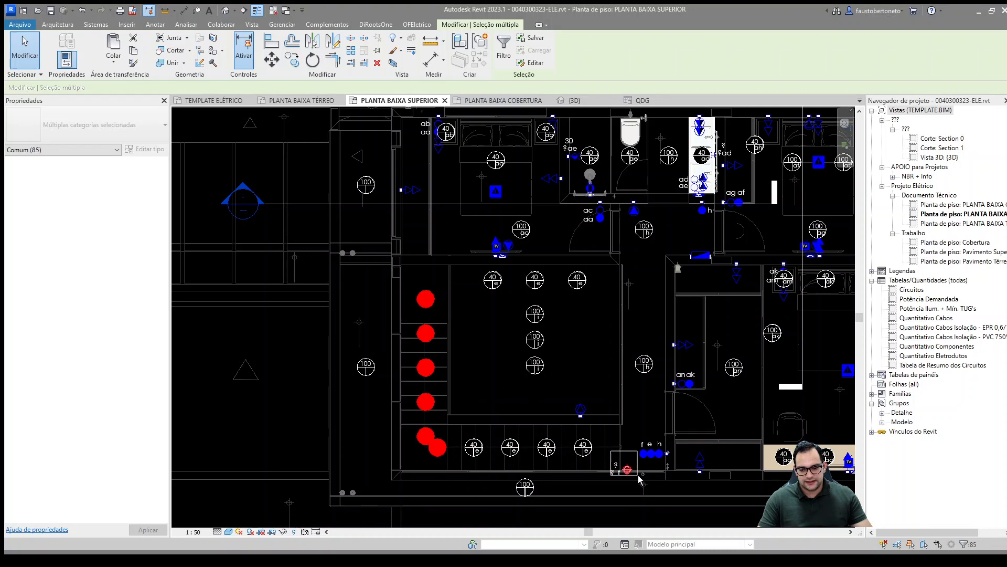
pyautogui.keyDown('ctrl'); pyautogui.click(627, 469); pyautogui.keyUp('ctrl')
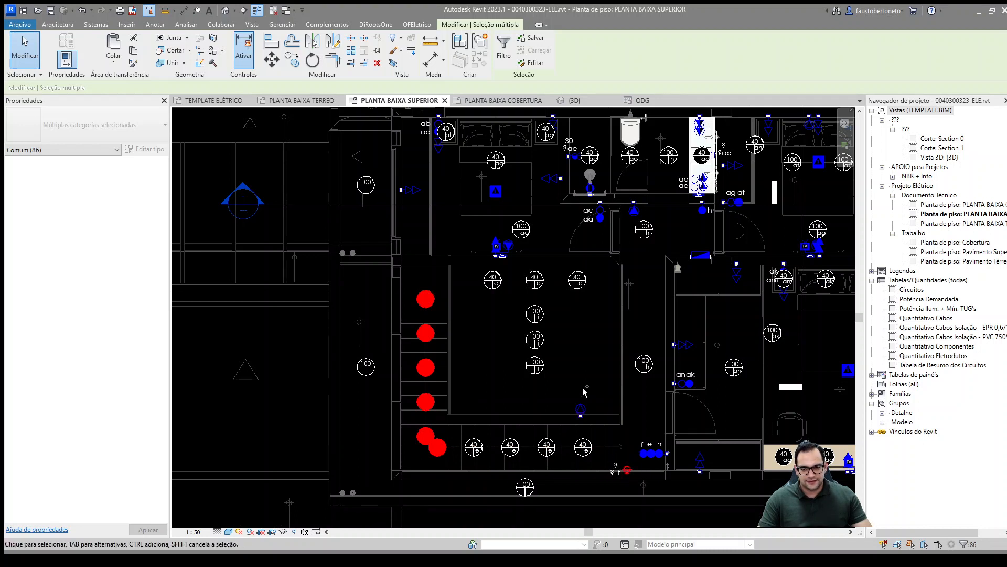
pyautogui.keyDown('ctrl'); pyautogui.moveTo(478, 269); pyautogui.dragTo(603, 288); pyautogui.keyUp('ctrl')
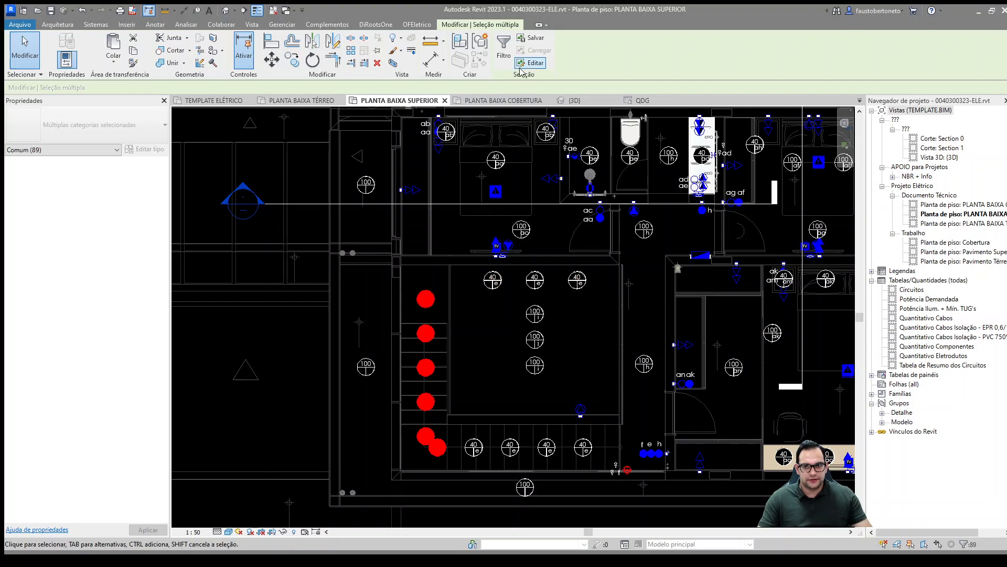
# Step: Filter the selection down to the lighting fixtures (Luminárias) and create a power circuit from them
pyautogui.click(504, 53)
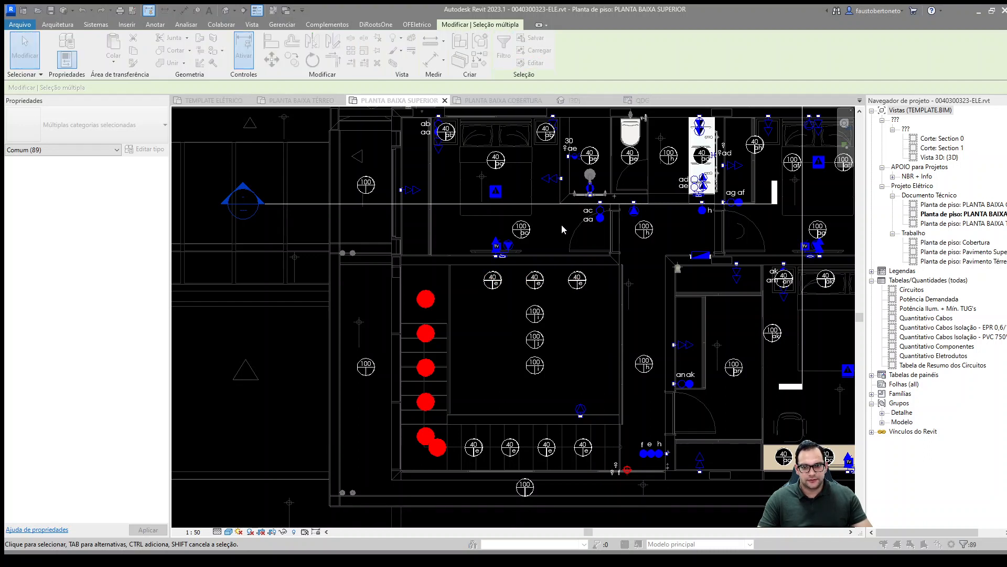
pyautogui.click(482, 358)
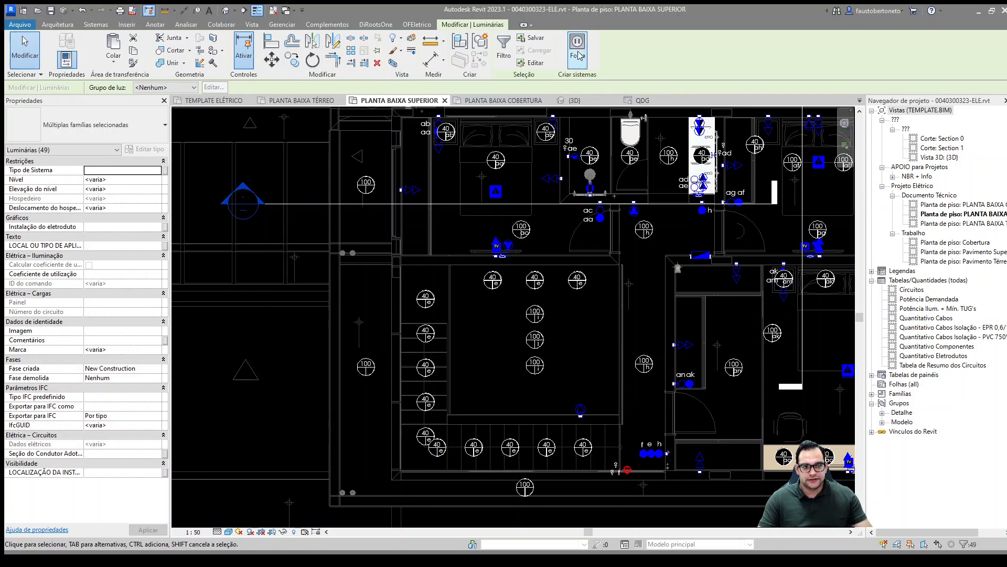
pyautogui.click(578, 52)
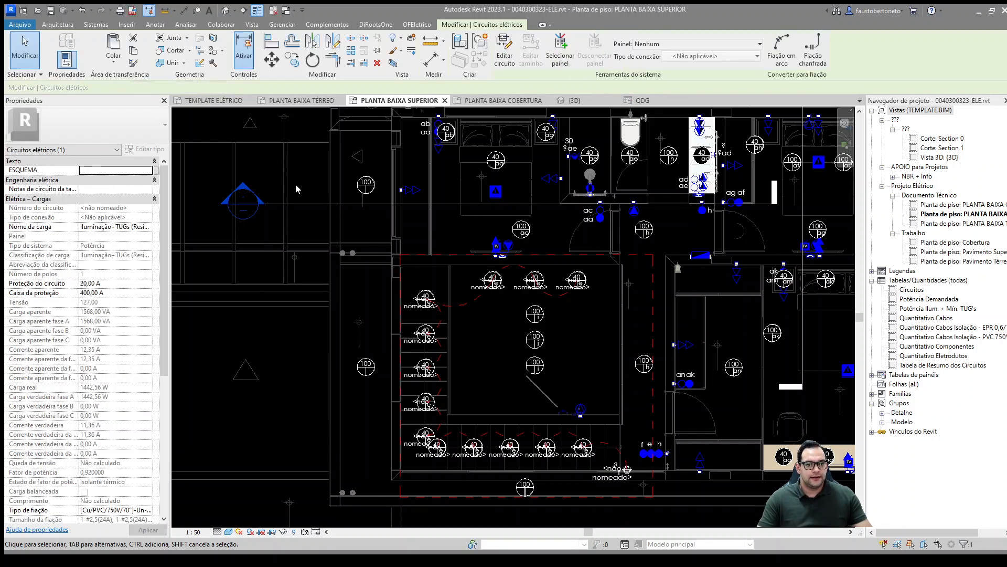
# Step: Set the new circuit's load name to "Iluminação Garagem e Sala/Escada"
pyautogui.click(117, 226)
pyautogui.hotkey('ctrl', 'a')
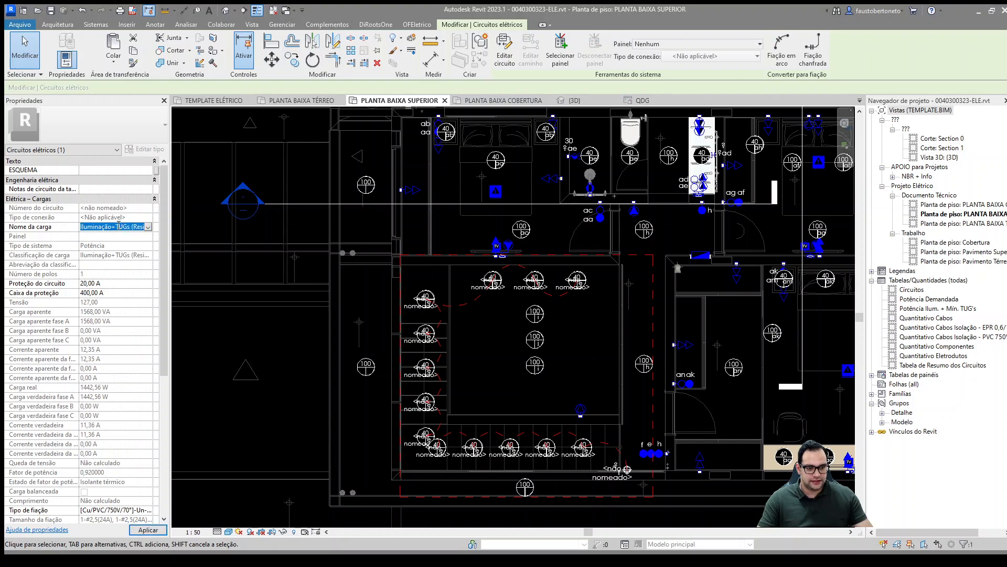
pyautogui.press('BackSpace')
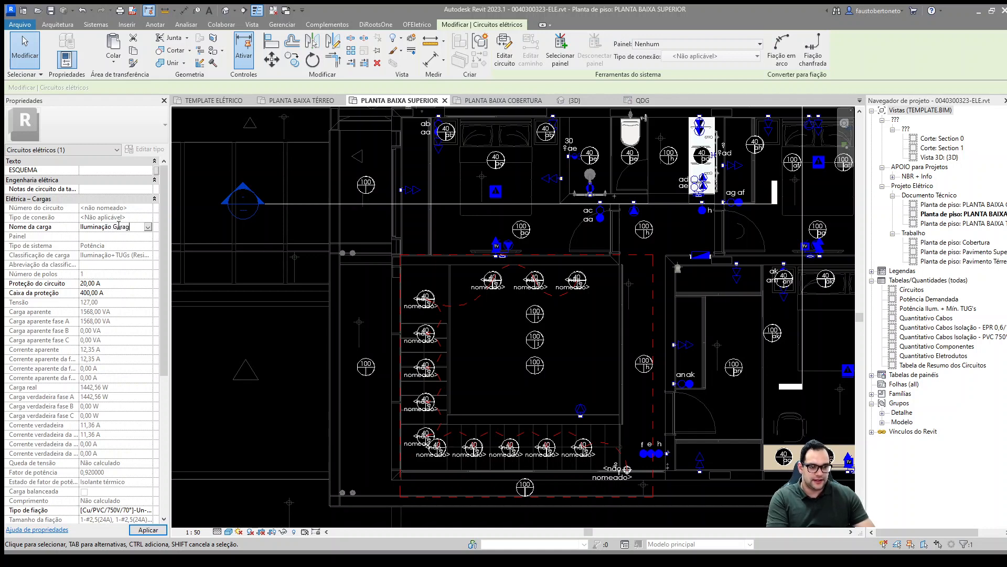
pyautogui.write('Iluminação Garagem e')
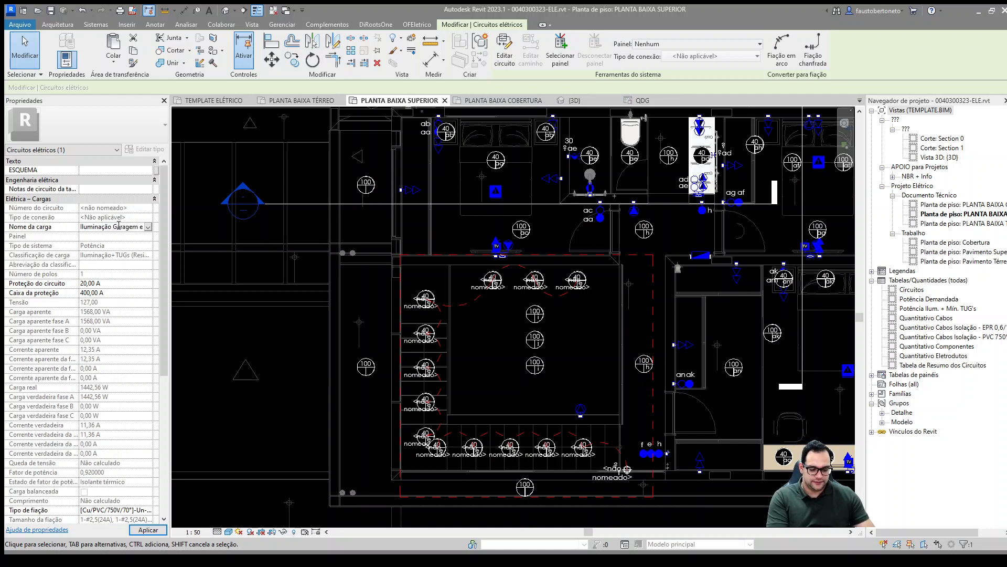
pyautogui.write(' Sala/')
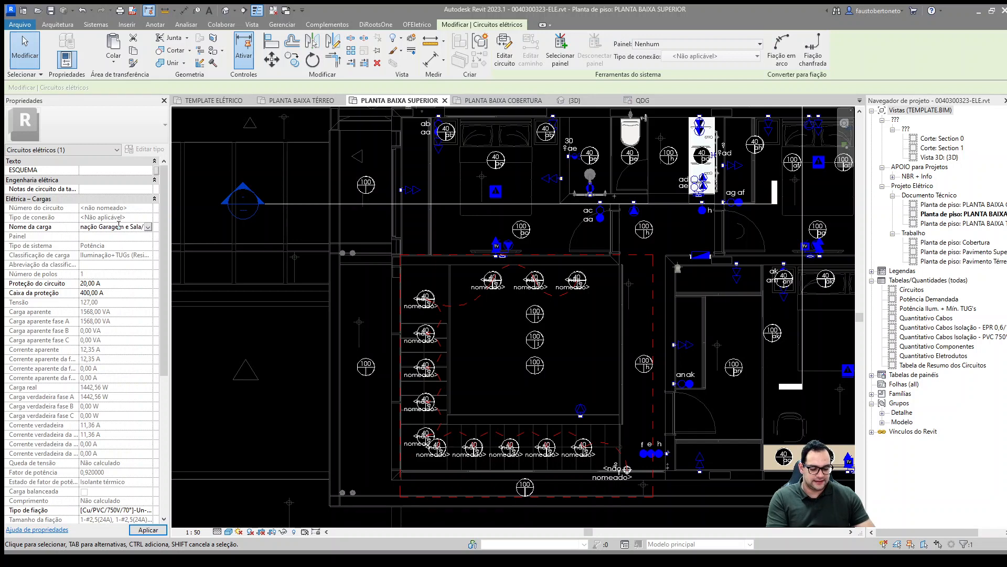
pyautogui.write('Escada')
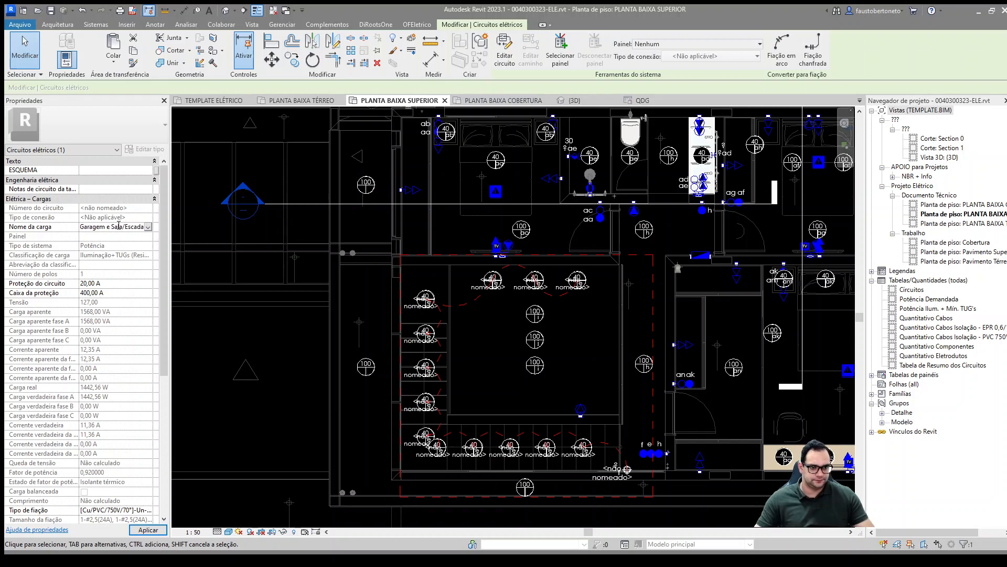
pyautogui.press('Return')
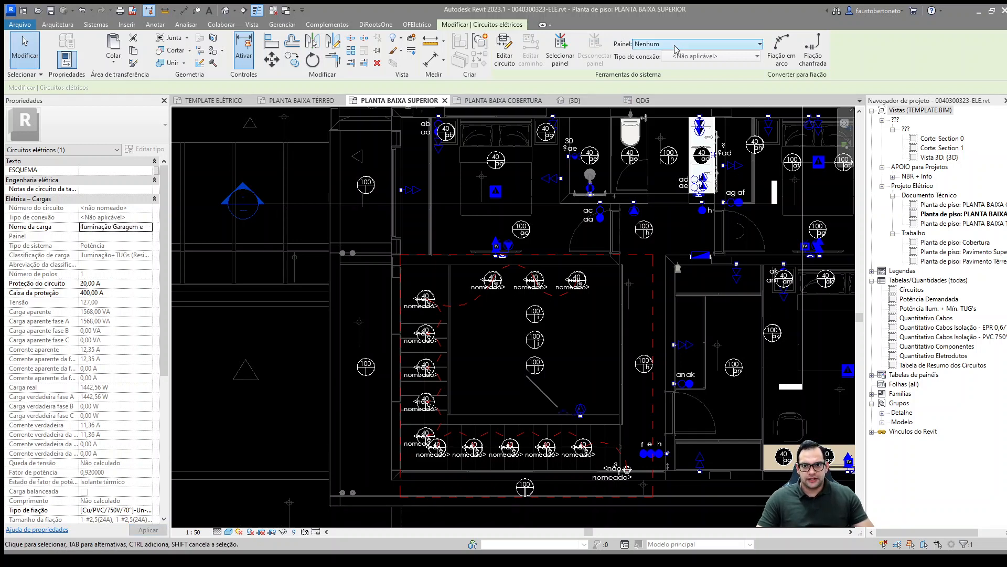
# Step: Assign the lighting circuit to panel QDG and open the QDG panel schedule
pyautogui.click(688, 77)
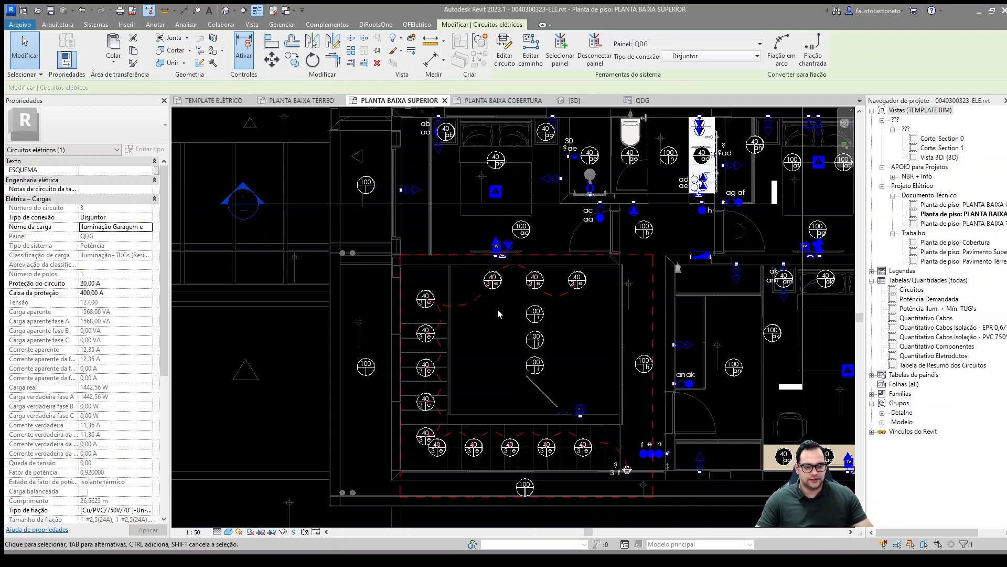
pyautogui.click(641, 100)
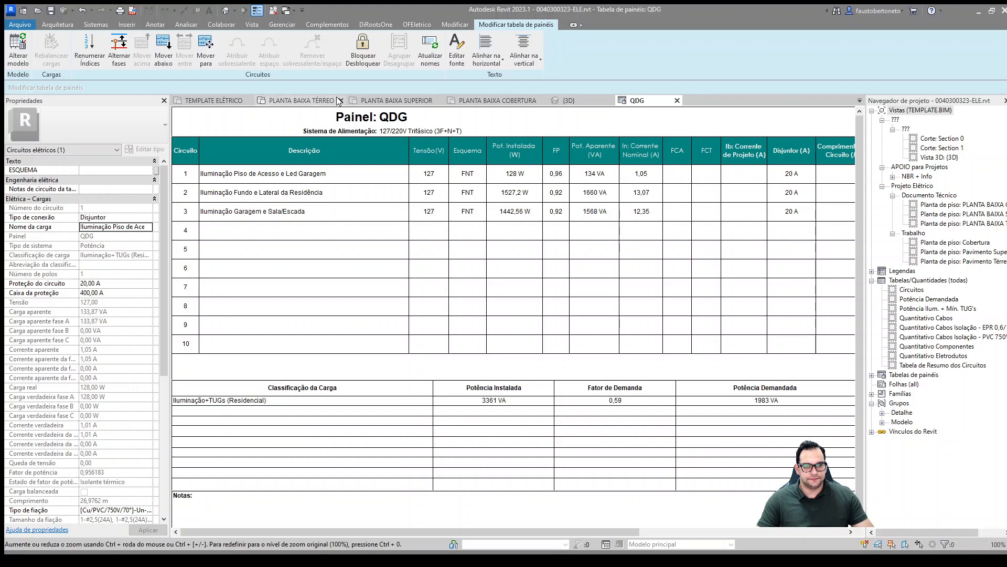
# Step: Return to the ground floor plan, examine the entrance switches and the circuit wiring around the garage, and clear the selection
pyautogui.click(304, 100)
pyautogui.moveTo(516, 273); pyautogui.dragTo(568, 335, button='middle')
pyautogui.scroll(-3, 502, 279)
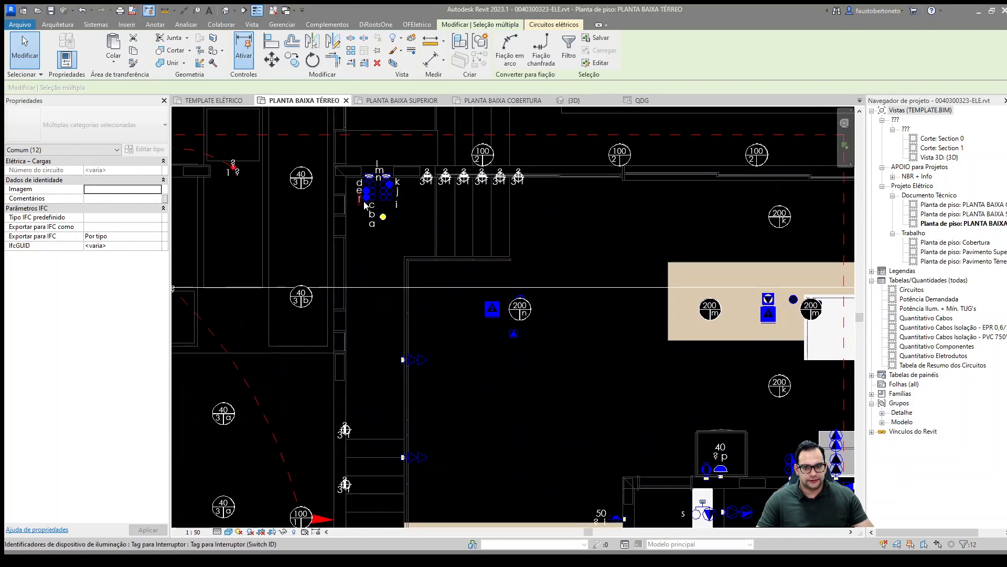
pyautogui.moveTo(385, 205); pyautogui.dragTo(403, 187, button='middle')
pyautogui.scroll(-2, 369, 240)
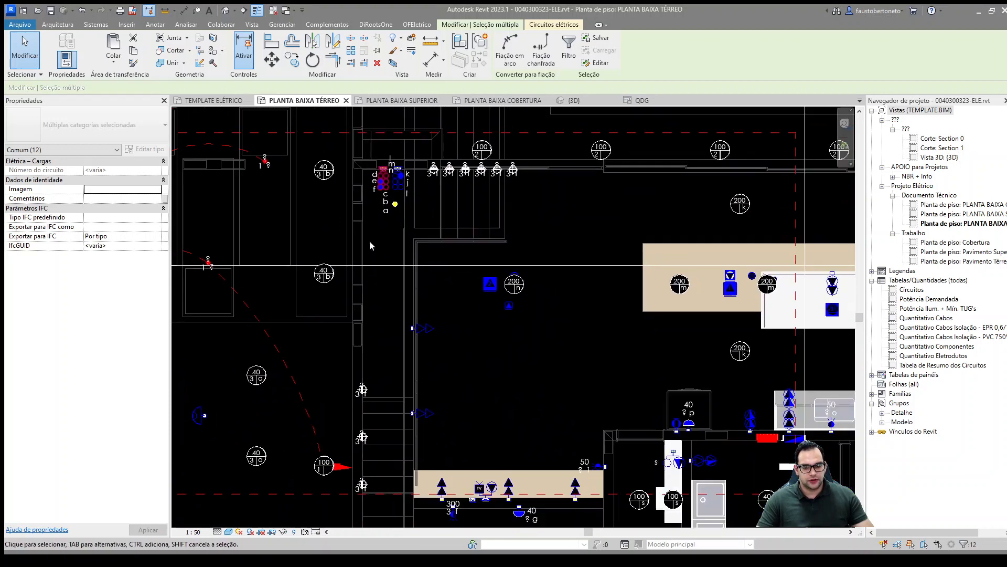
pyautogui.moveTo(439, 349); pyautogui.dragTo(544, 249, button='middle')
pyautogui.moveTo(367, 230); pyautogui.dragTo(387, 272, button='middle')
pyautogui.scroll(-2, 300, 209)
pyautogui.moveTo(301, 215); pyautogui.dragTo(414, 220, button='middle')
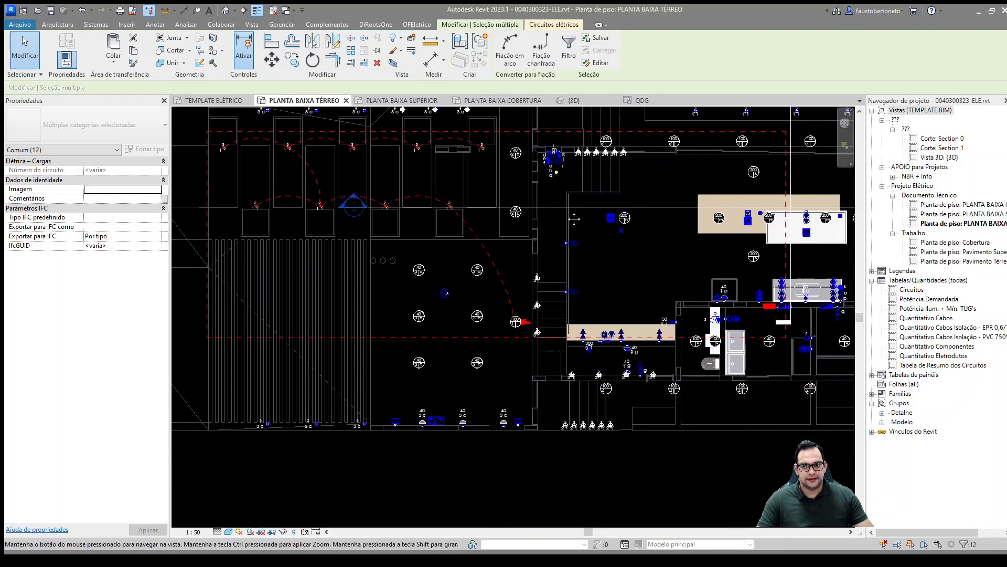
pyautogui.moveTo(535, 297); pyautogui.dragTo(516, 303, button='middle')
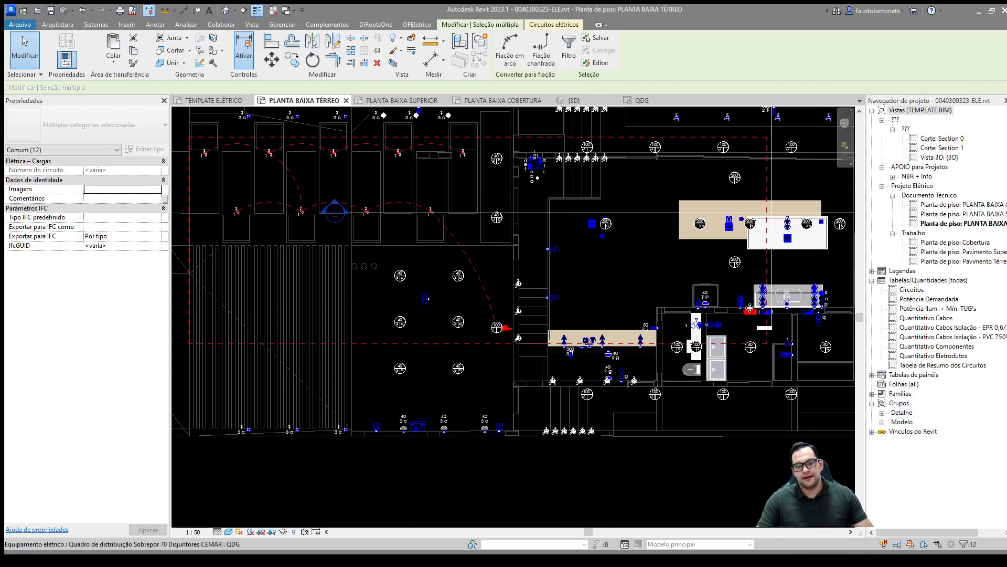
pyautogui.click(492, 257)
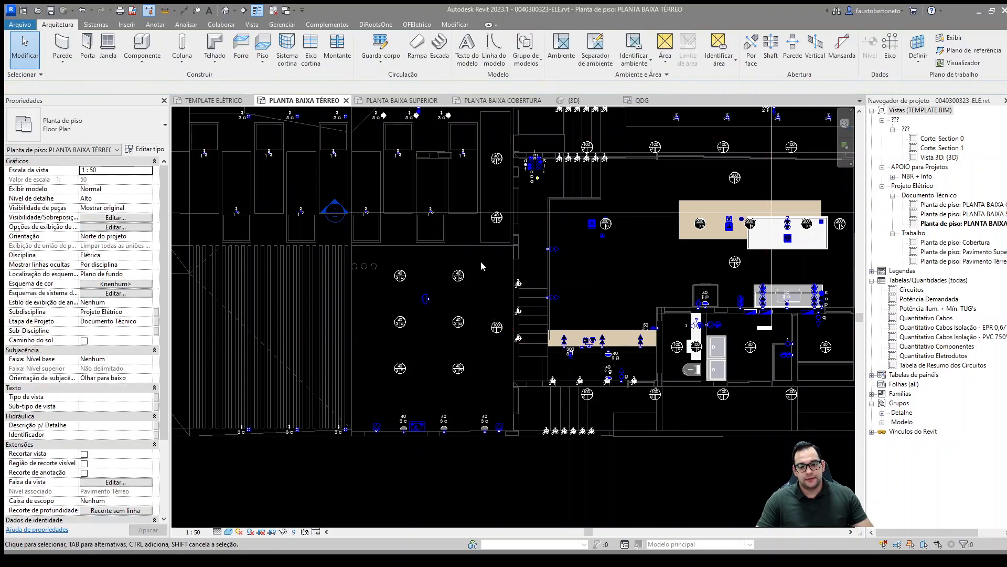
# Step: Select an f-labelled spotlight on the garage-side stairs and open its circuit 3 for editing
pyautogui.scroll(10, 483, 265)
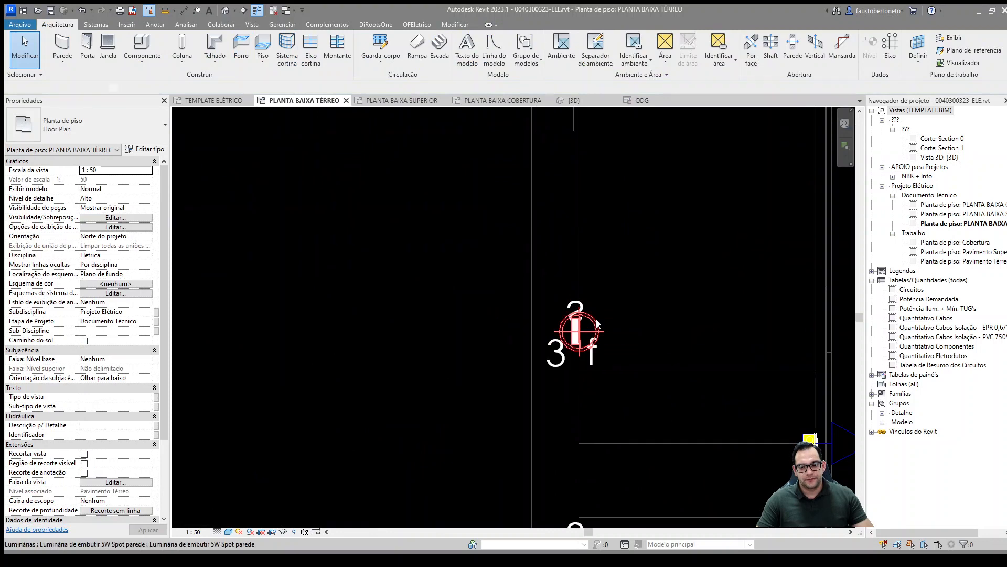
pyautogui.click(597, 323)
pyautogui.moveTo(597, 323); pyautogui.dragTo(523, 469, button='middle')
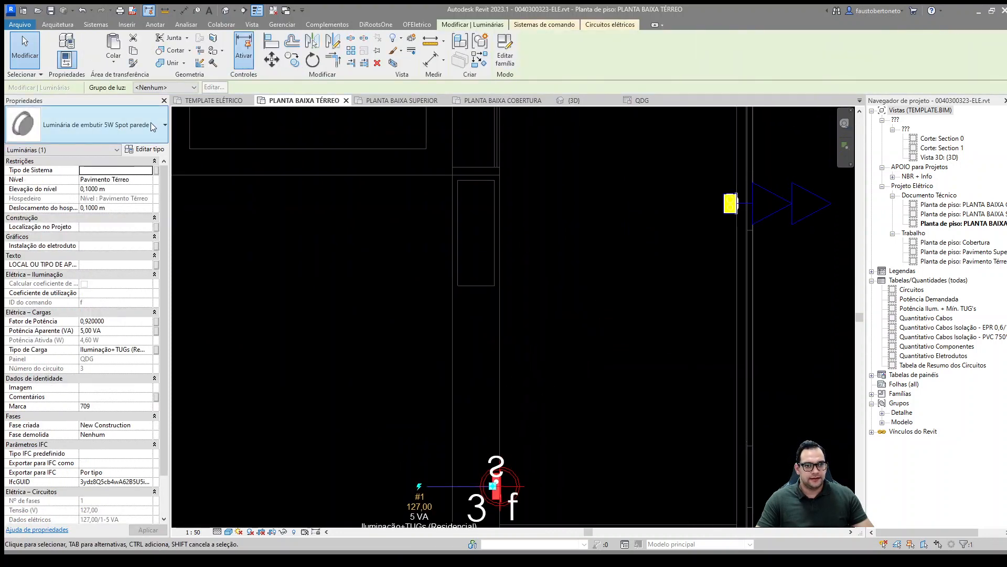
pyautogui.click(609, 26)
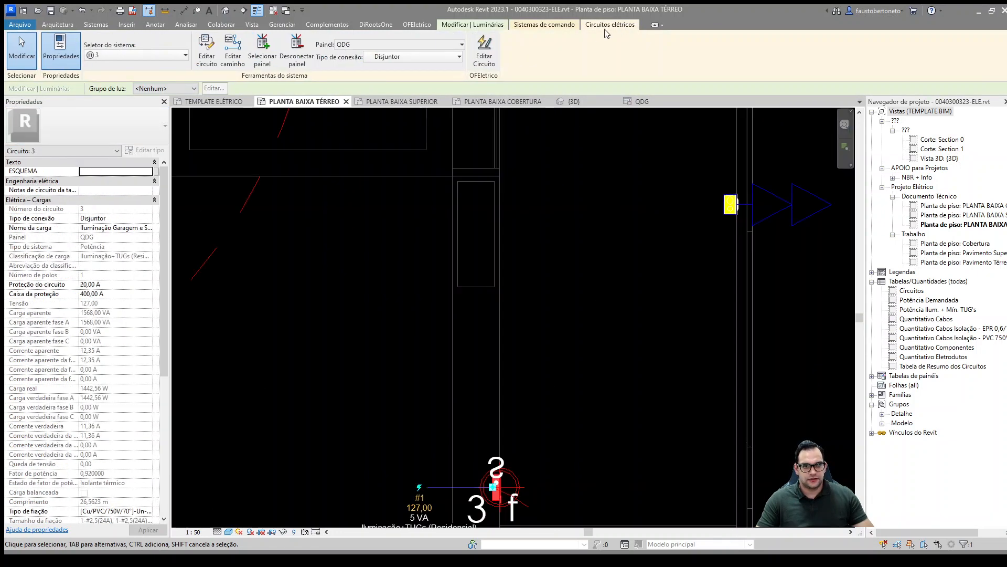
pyautogui.click(207, 50)
# Step: Add the six entrance switch modules labelled a to f to circuit 3
pyautogui.scroll(-4, 487, 326)
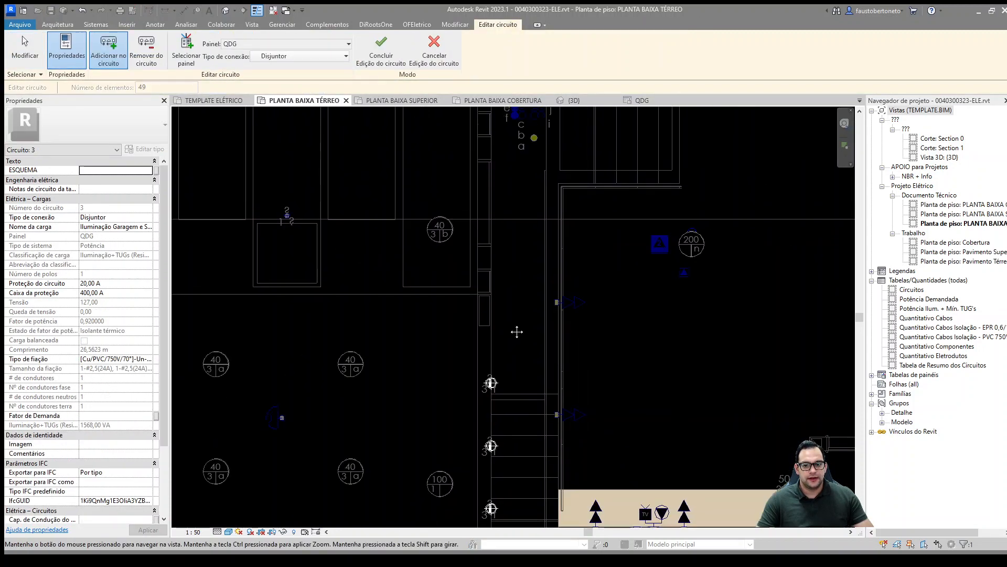
pyautogui.moveTo(517, 331); pyautogui.dragTo(508, 387, button='middle')
pyautogui.scroll(6, 523, 303)
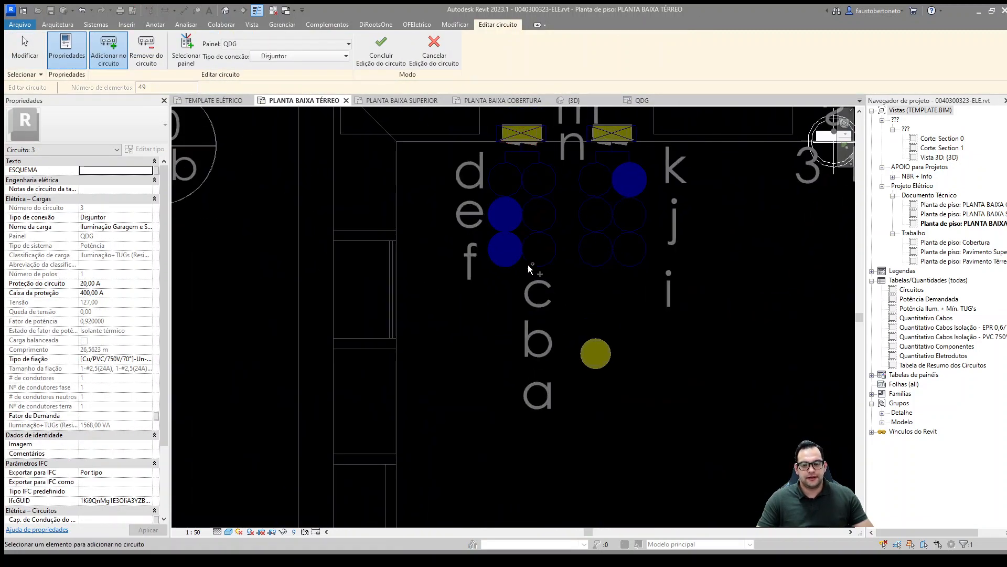
pyautogui.moveTo(591, 296); pyautogui.dragTo(557, 290, button='middle')
pyautogui.scroll(-3, 573, 350)
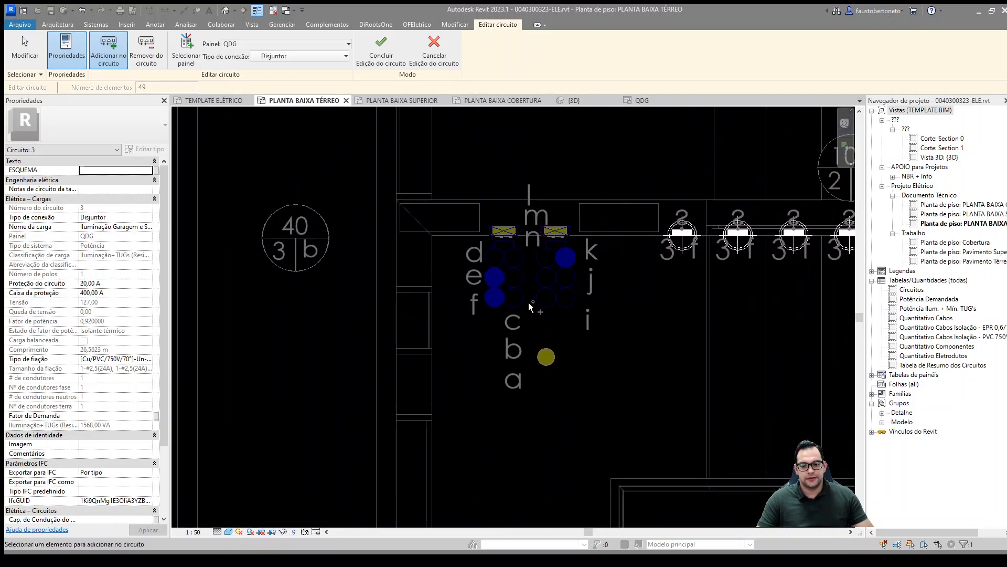
pyautogui.click(523, 304)
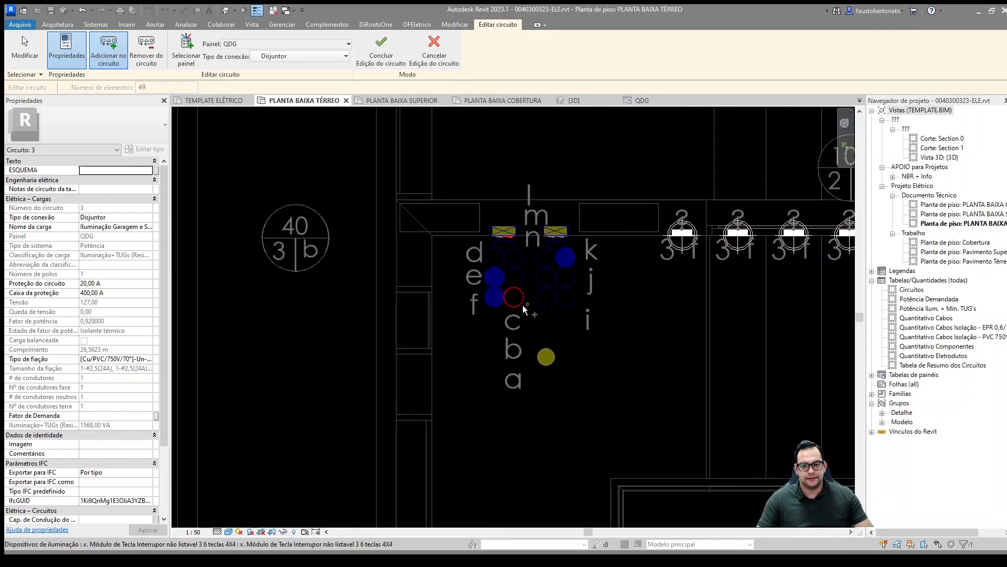
pyautogui.click(521, 274)
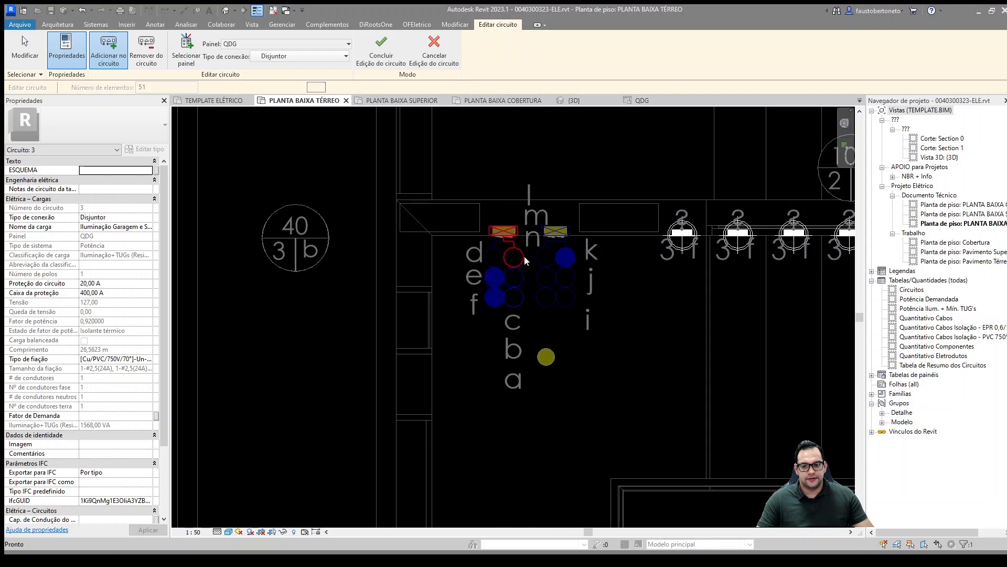
pyautogui.click(524, 256)
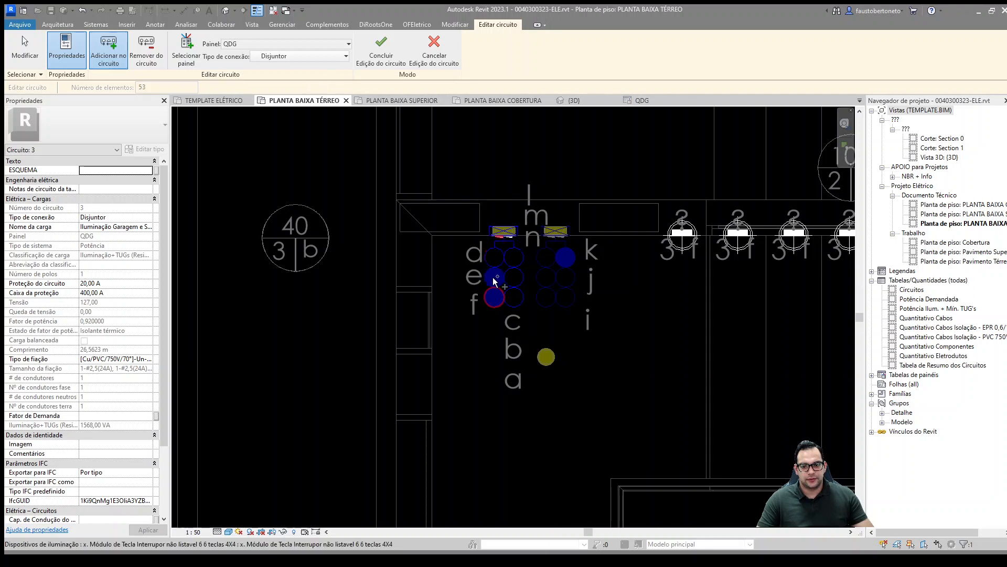
pyautogui.click(495, 277)
pyautogui.click(495, 277)
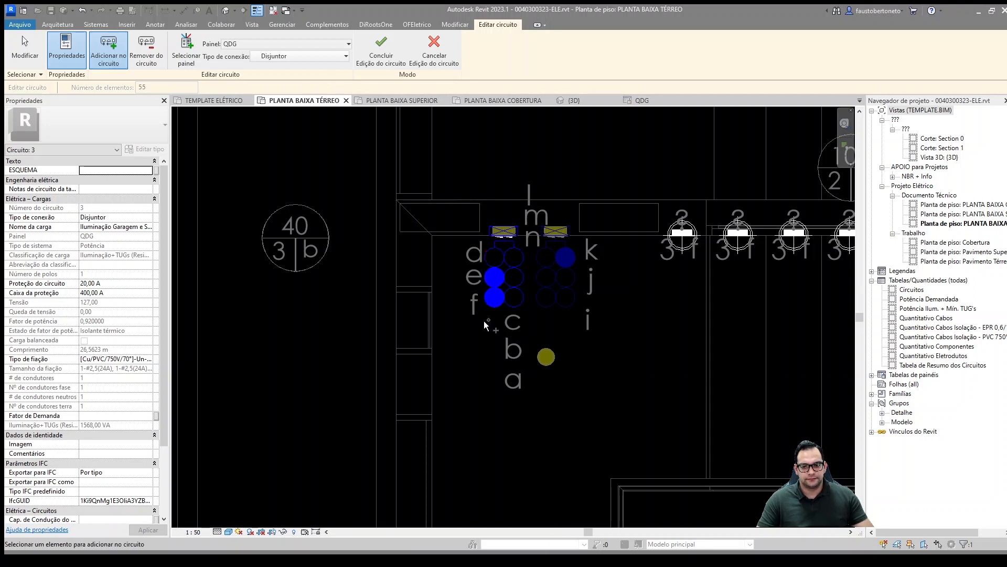
# Step: Finish editing circuit 3 and check the labels of the entrance switches on the ground floor plan
pyautogui.scroll(-4, 387, 395)
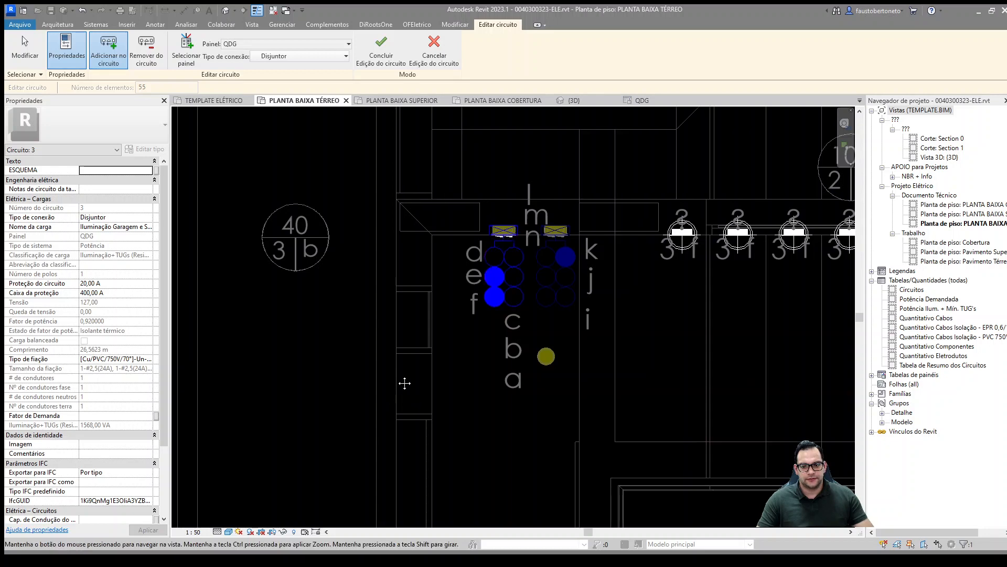
pyautogui.click(370, 56)
pyautogui.scroll(3, 508, 332)
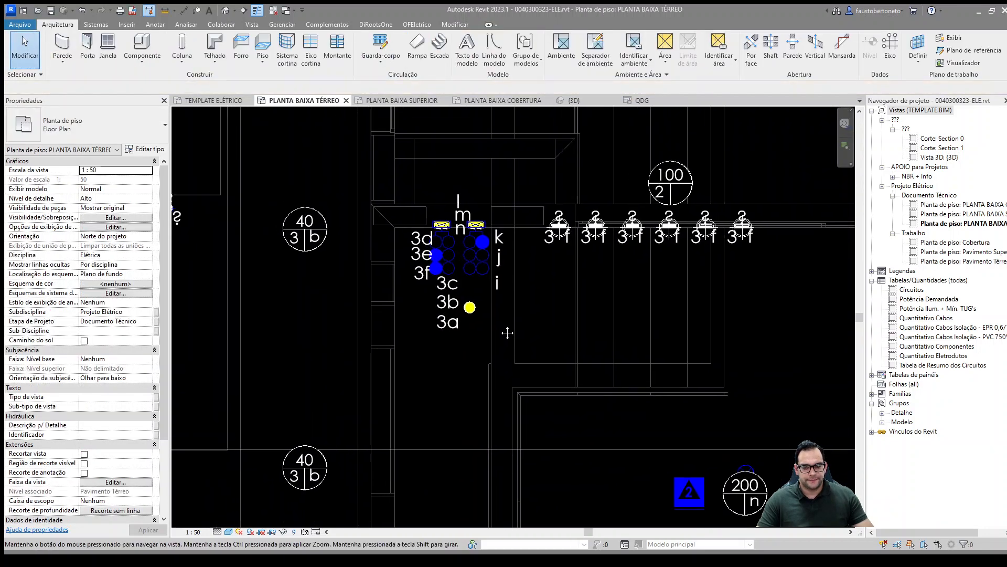
pyautogui.moveTo(508, 332); pyautogui.dragTo(523, 341, button='middle')
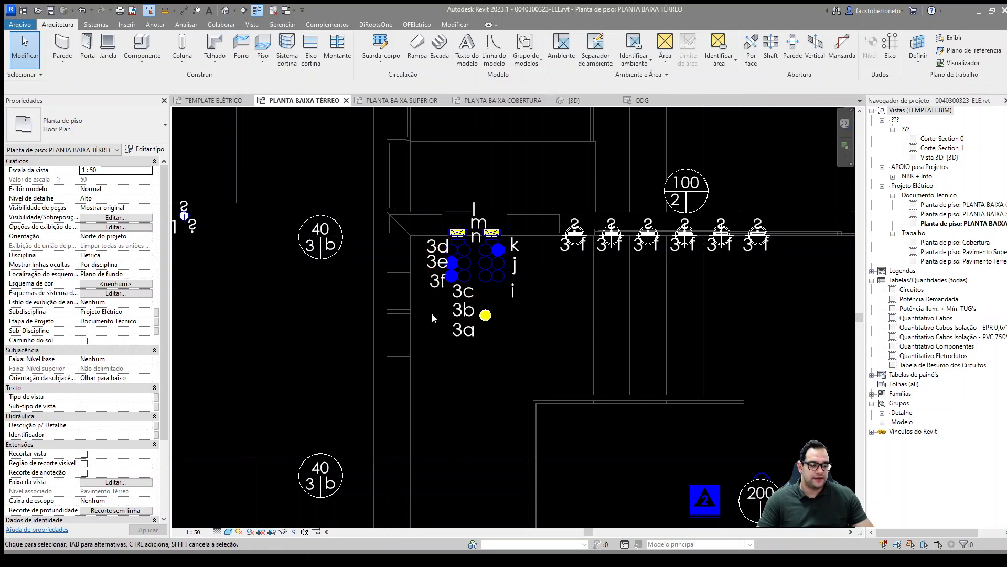
pyautogui.moveTo(511, 302); pyautogui.dragTo(513, 317, button='middle')
pyautogui.scroll(1, 512, 318)
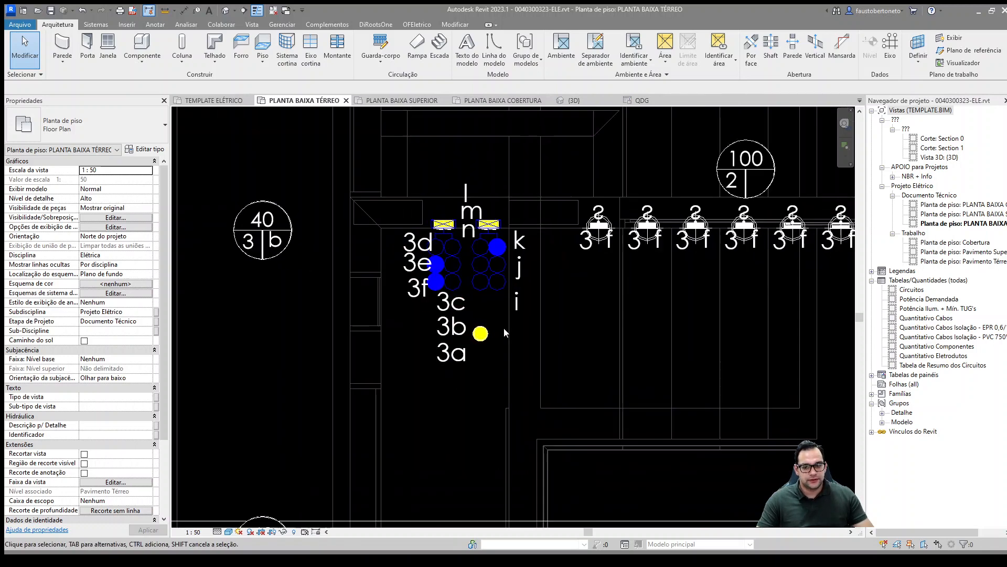
# Step: Tag the octagonal-box ceiling light point just below the entrance switches by category
pyautogui.press('t')
pyautogui.press('g')
pyautogui.click(480, 338)
pyautogui.press('Escape')
pyautogui.press('Escape')
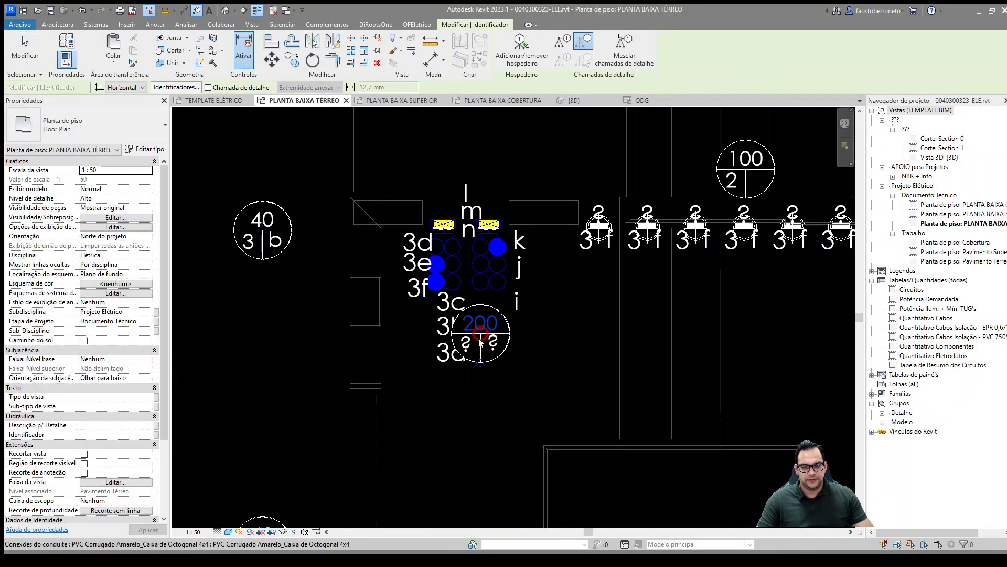
pyautogui.click(504, 351)
pyautogui.moveTo(579, 361); pyautogui.dragTo(455, 267, button='middle')
pyautogui.press('Escape')
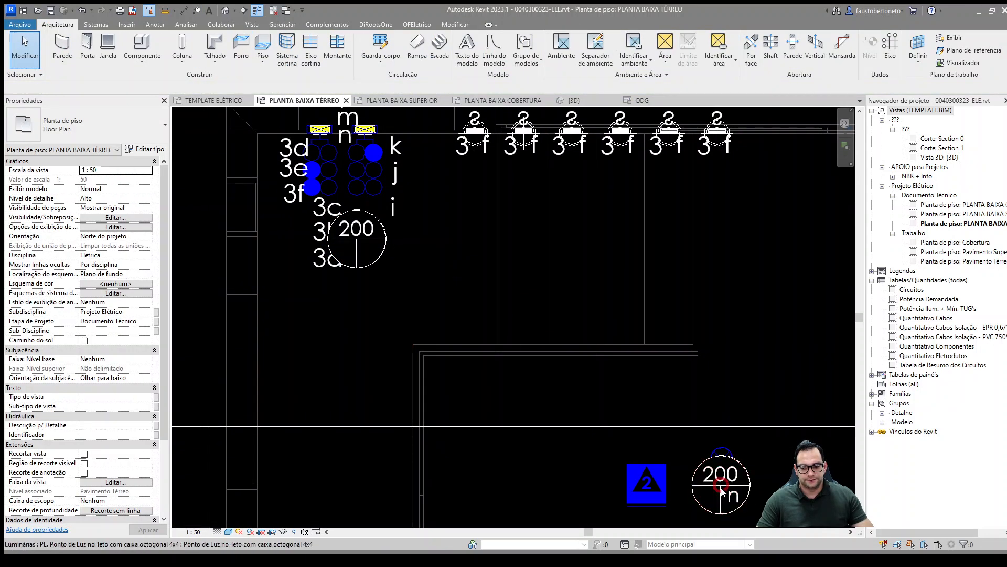
# Step: Create a switch system for the 200 VA ceiling light by the entrance and assign it to the n switch module
pyautogui.click(370, 245)
pyautogui.press('s')
pyautogui.press('w')
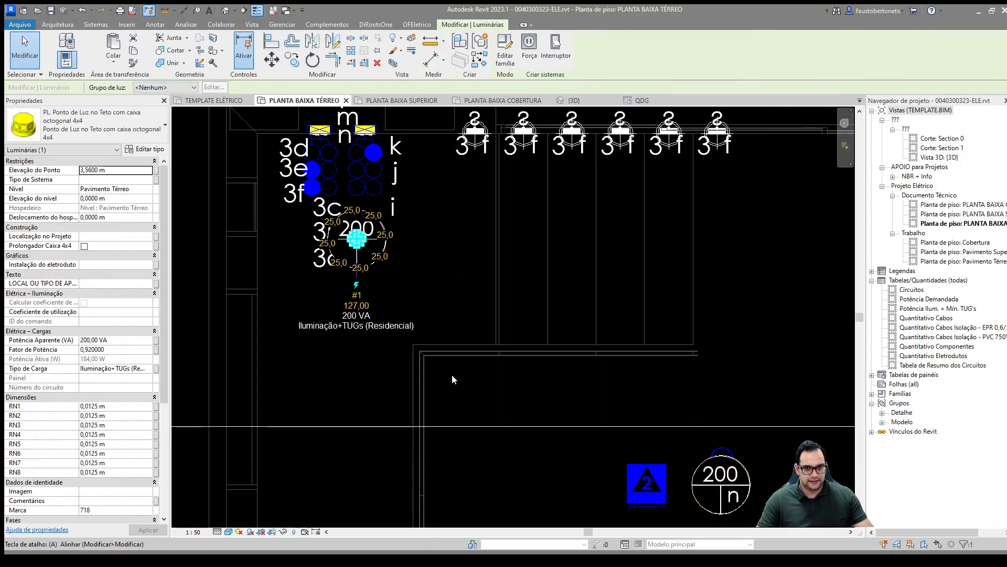
pyautogui.moveTo(453, 306); pyautogui.dragTo(483, 348, button='middle')
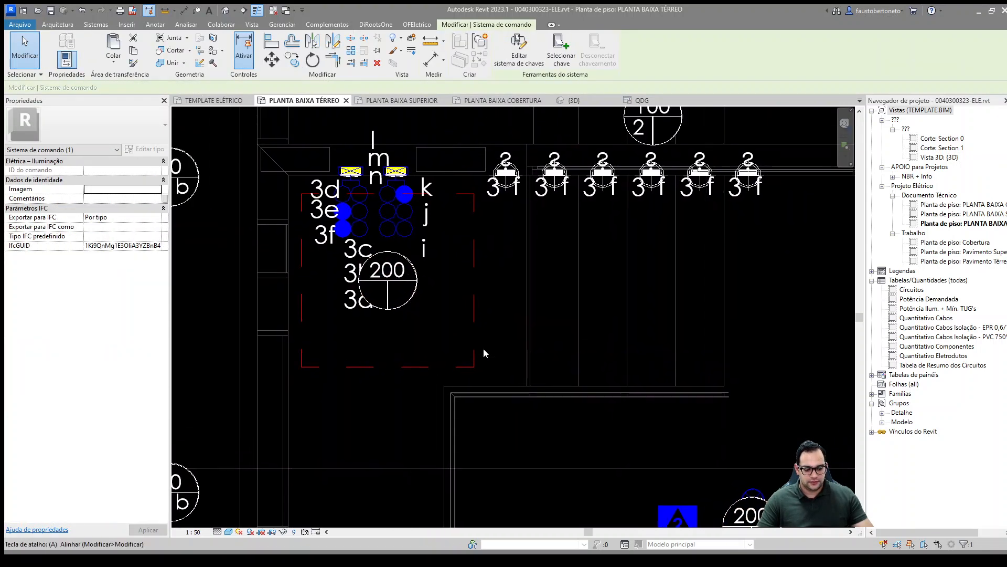
pyautogui.press('Escape')
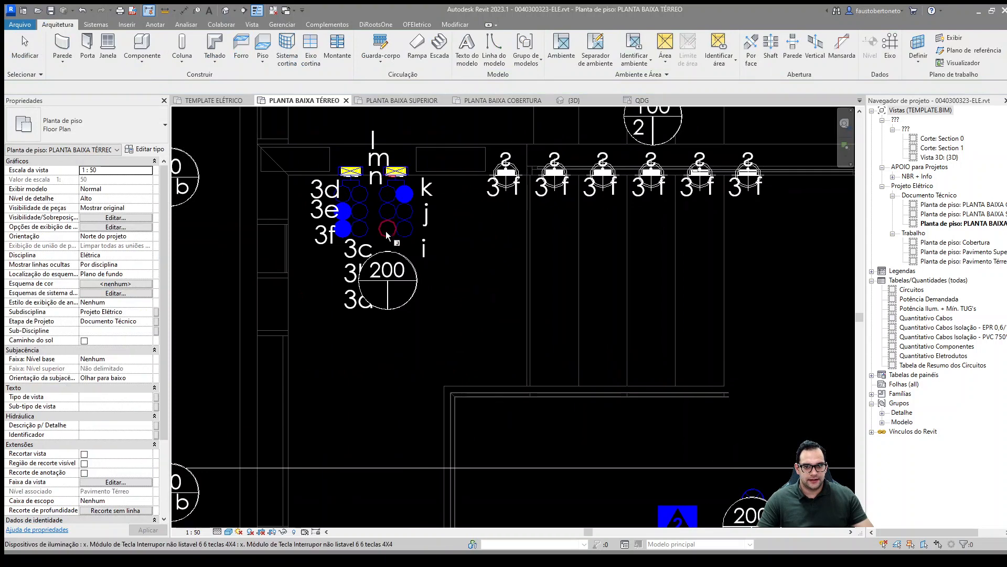
pyautogui.click(385, 231)
pyautogui.moveTo(449, 302); pyautogui.dragTo(461, 294, button='middle')
pyautogui.scroll(-3, 461, 298)
pyautogui.press('Escape')
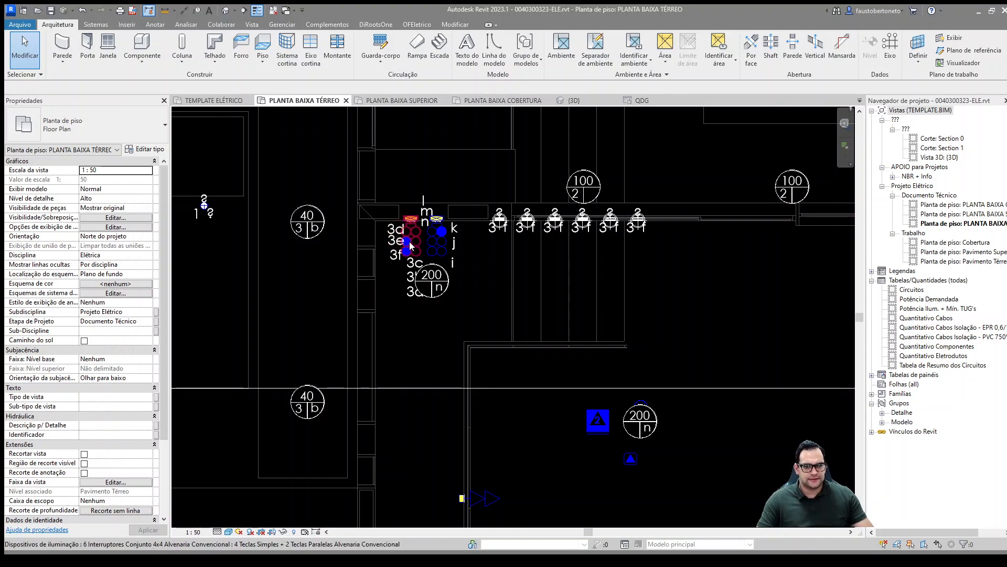
pyautogui.moveTo(411, 246); pyautogui.dragTo(575, 262, button='middle')
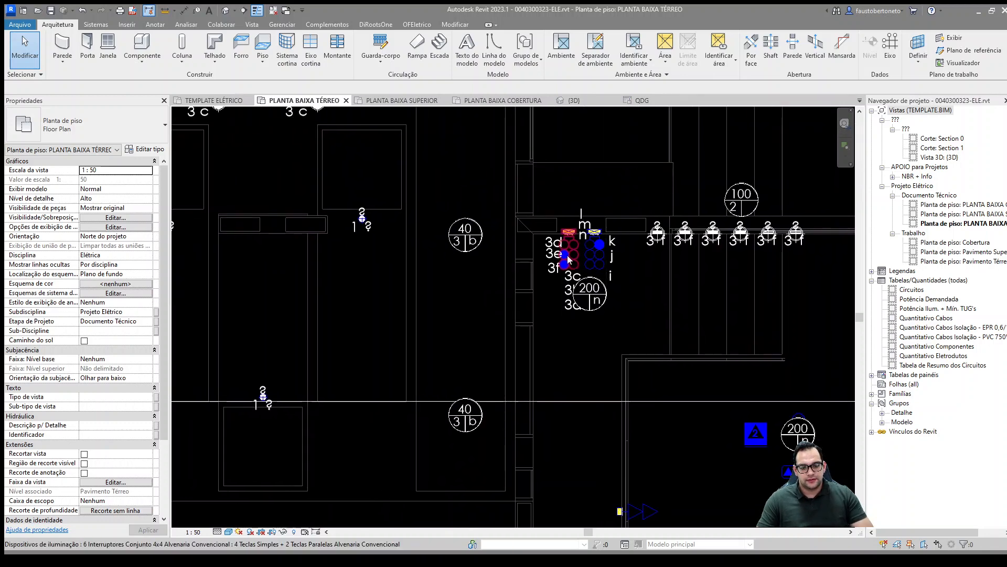
pyautogui.scroll(-3, 568, 266)
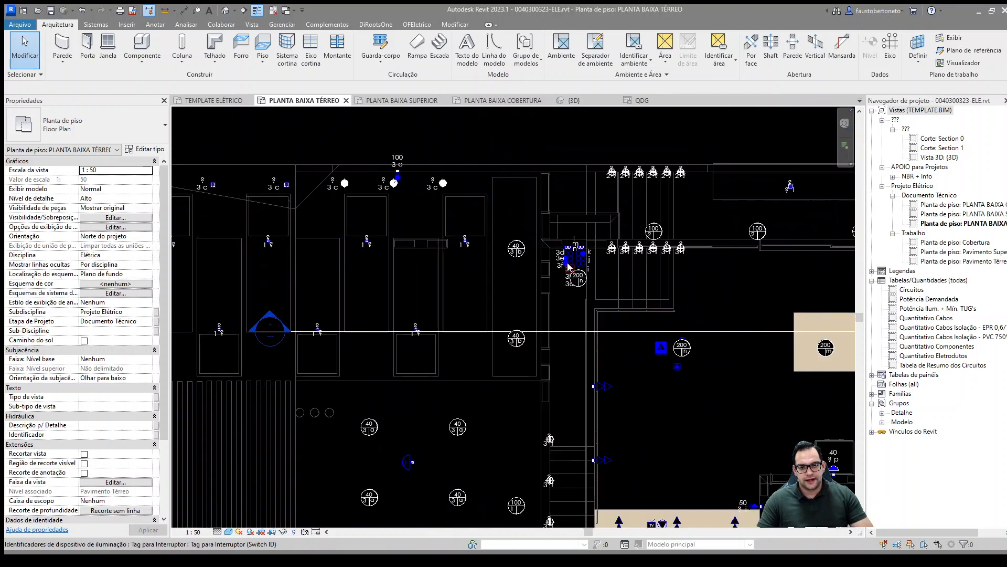
pyautogui.scroll(2, 574, 262)
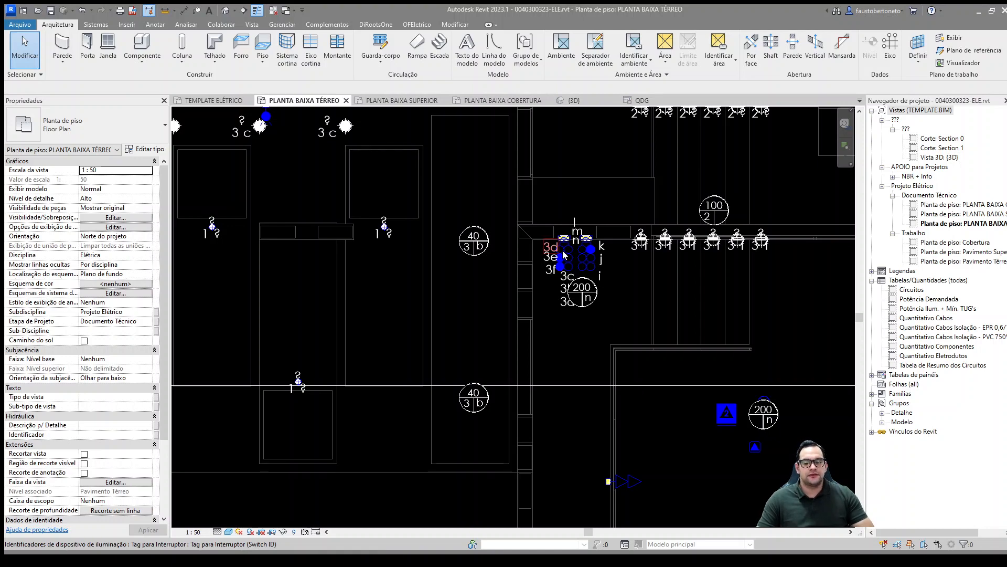
pyautogui.click(384, 227)
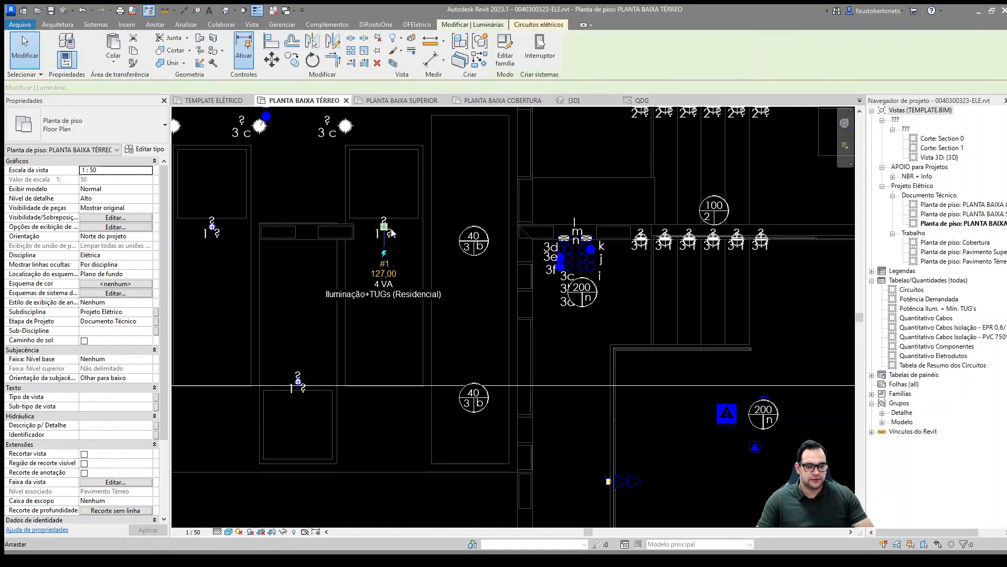
pyautogui.press('Escape')
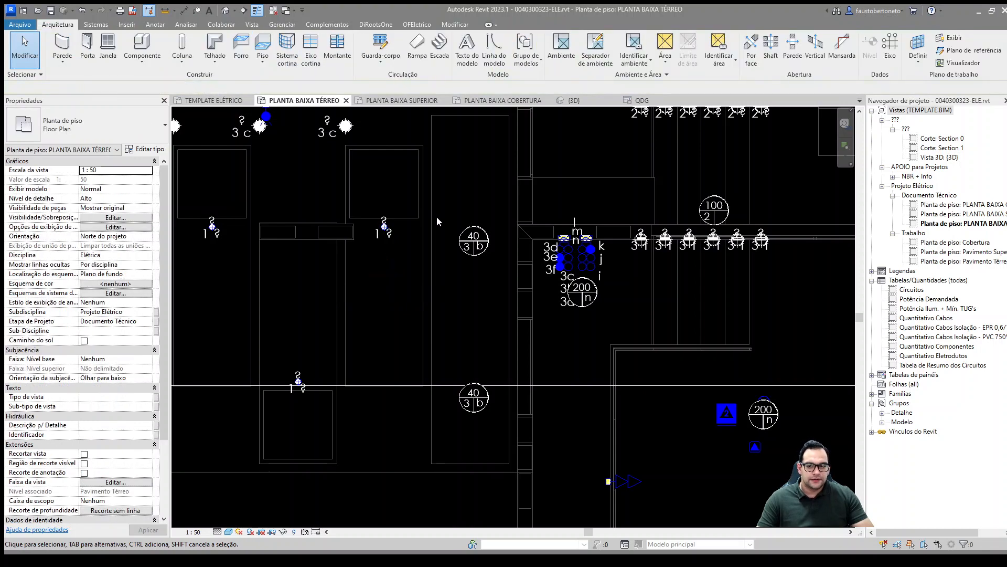
# Step: Go to the upper floor plan and open circuit 3 for editing from an e-labelled light above the stairs
pyautogui.click(418, 101)
pyautogui.moveTo(513, 342); pyautogui.dragTo(466, 294, button='middle')
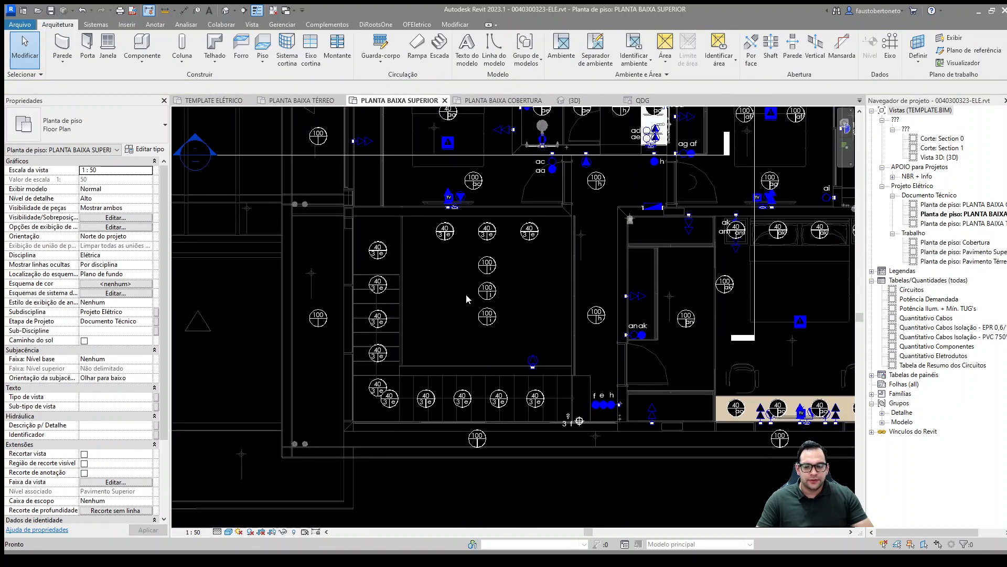
pyautogui.scroll(3, 561, 393)
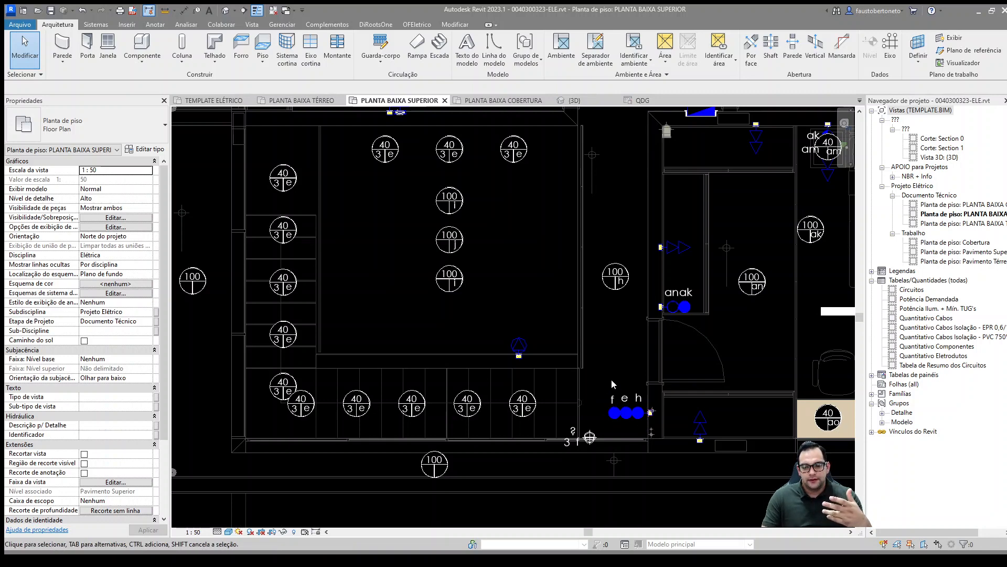
pyautogui.click(522, 410)
pyautogui.press('e')
pyautogui.press('c')
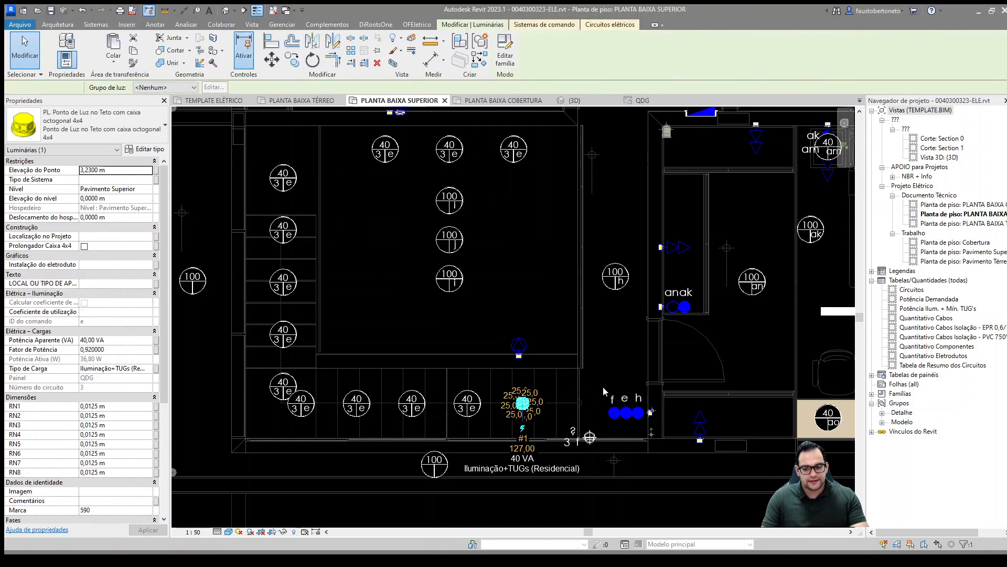
# Step: Add the f, e and h switch modules at the head of the stairs to circuit 3
pyautogui.scroll(2, 590, 423)
pyautogui.scroll(1, 593, 434)
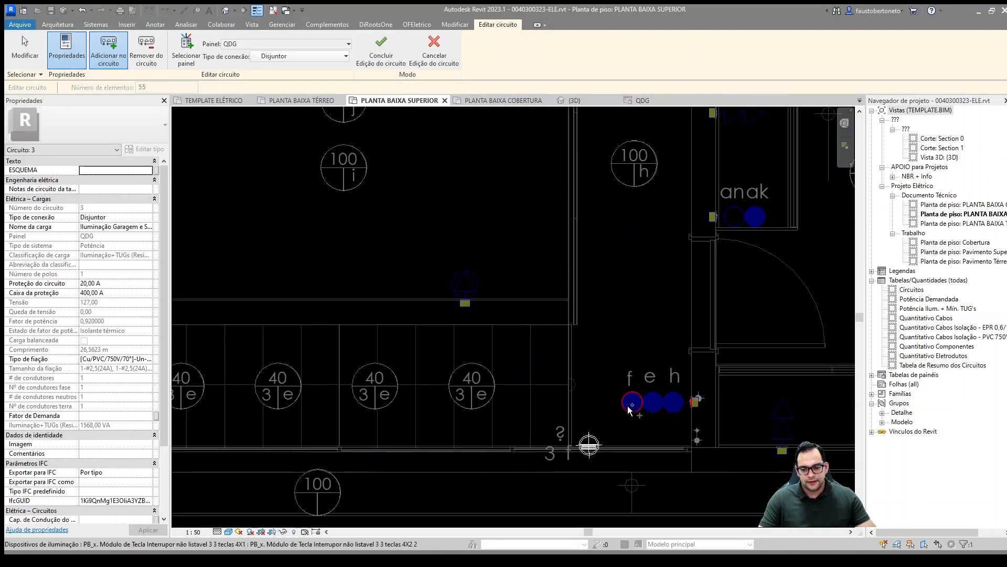
pyautogui.click(639, 411)
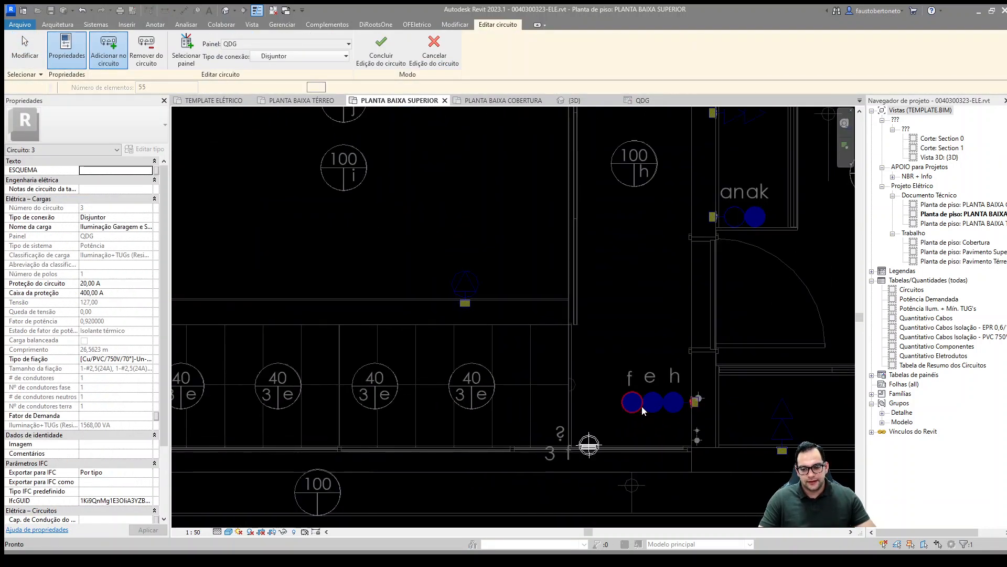
pyautogui.click(680, 411)
pyautogui.click(683, 414)
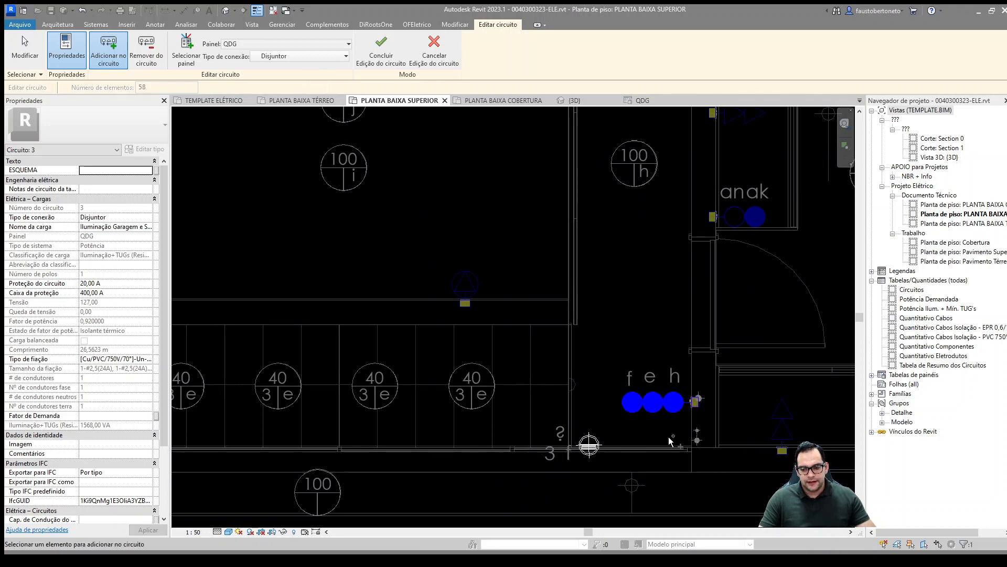
# Step: Add the three 100 VA h-labelled ceiling lights along the upper corridor and the parallel h switch to circuit 3
pyautogui.moveTo(615, 300); pyautogui.dragTo(544, 422, button='middle')
pyautogui.scroll(-1, 553, 362)
pyautogui.moveTo(558, 300); pyautogui.dragTo(530, 519, button='middle')
pyautogui.scroll(-1, 568, 361)
pyautogui.scroll(-1, 534, 409)
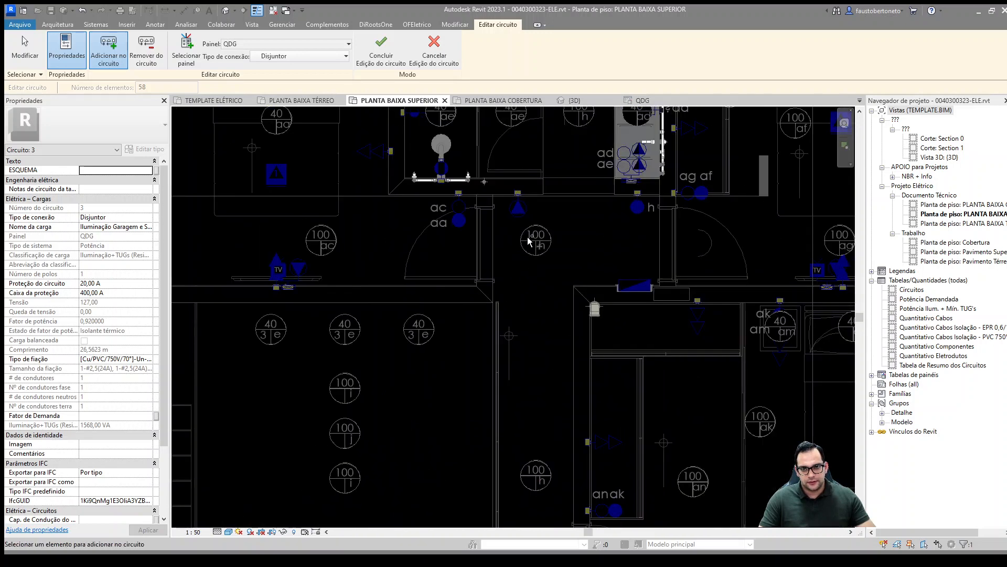
pyautogui.moveTo(546, 240); pyautogui.dragTo(529, 277, button='middle')
pyautogui.moveTo(532, 314); pyautogui.dragTo(488, 175, button='middle')
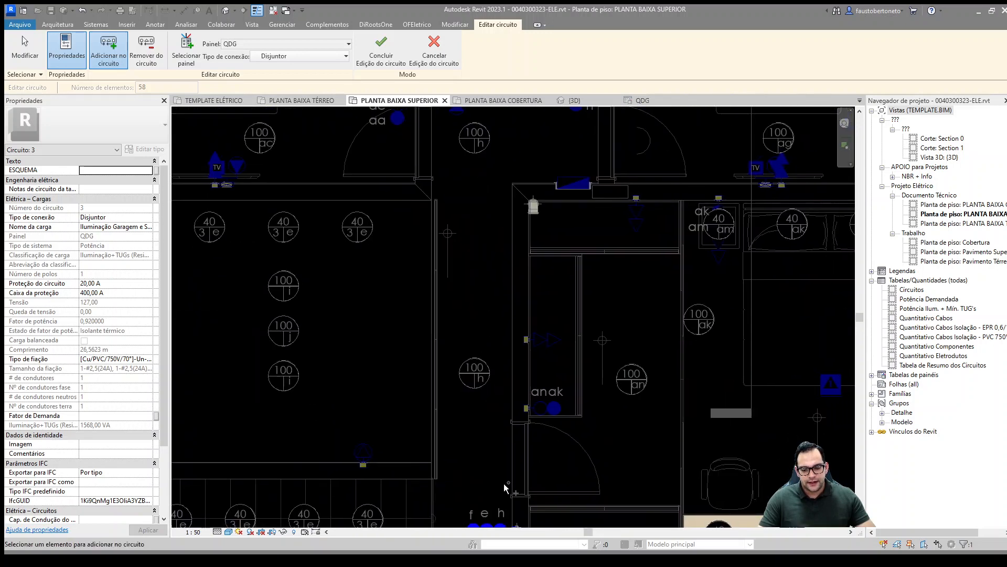
pyautogui.moveTo(504, 483); pyautogui.dragTo(470, 477, button='middle')
pyautogui.scroll(-1, 476, 458)
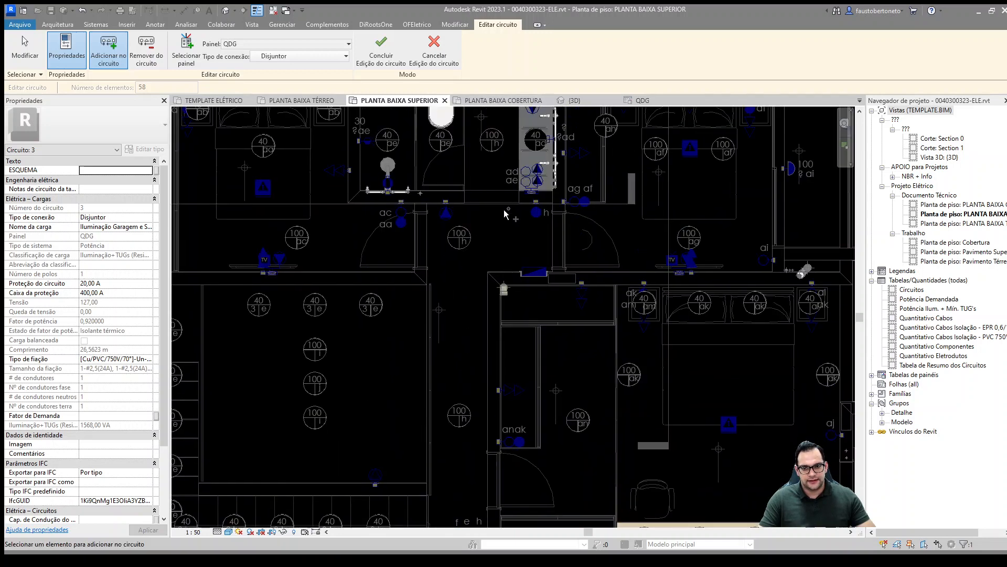
pyautogui.moveTo(505, 212); pyautogui.dragTo(513, 300, button='middle')
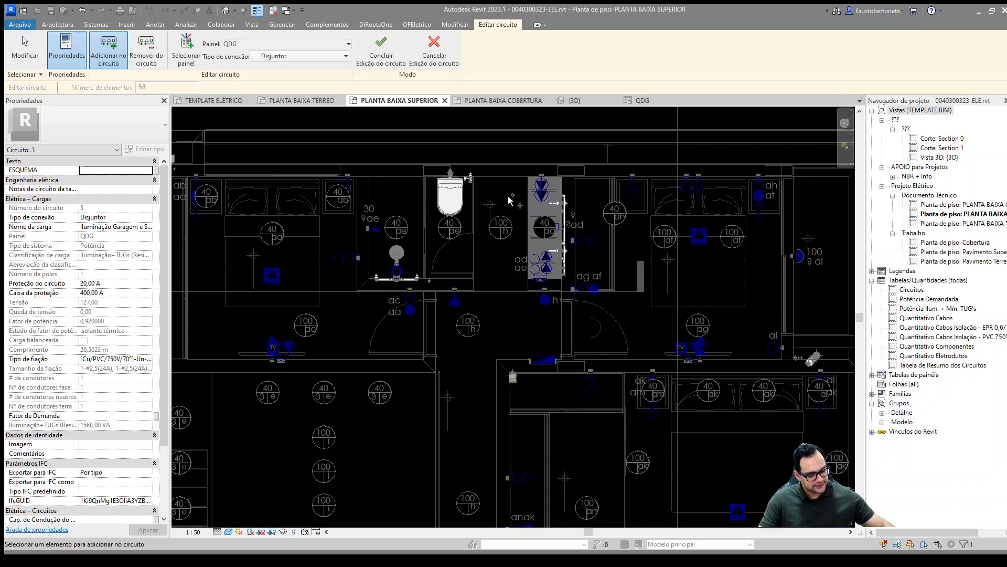
pyautogui.click(500, 229)
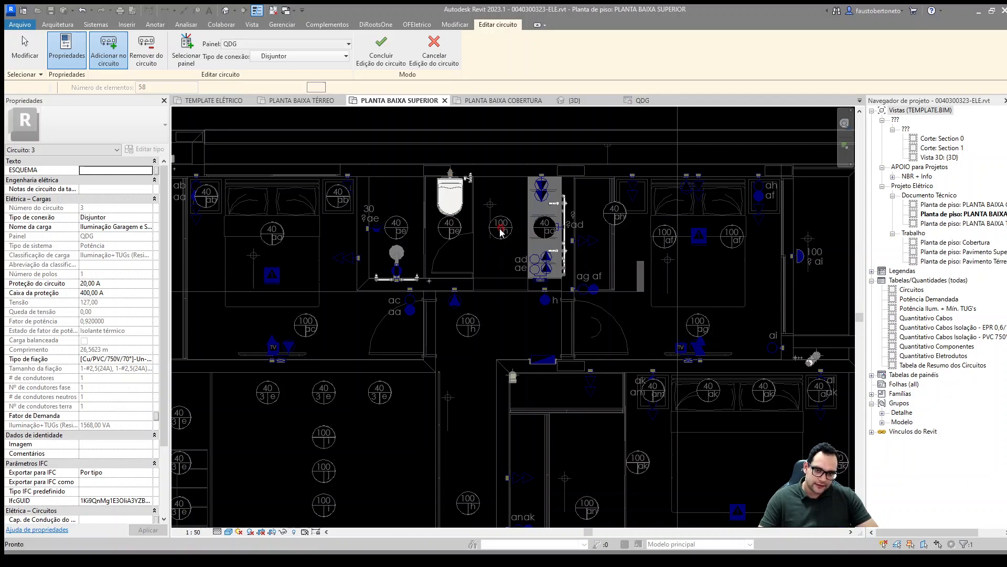
pyautogui.click(467, 326)
pyautogui.moveTo(513, 367); pyautogui.dragTo(512, 351, button='middle')
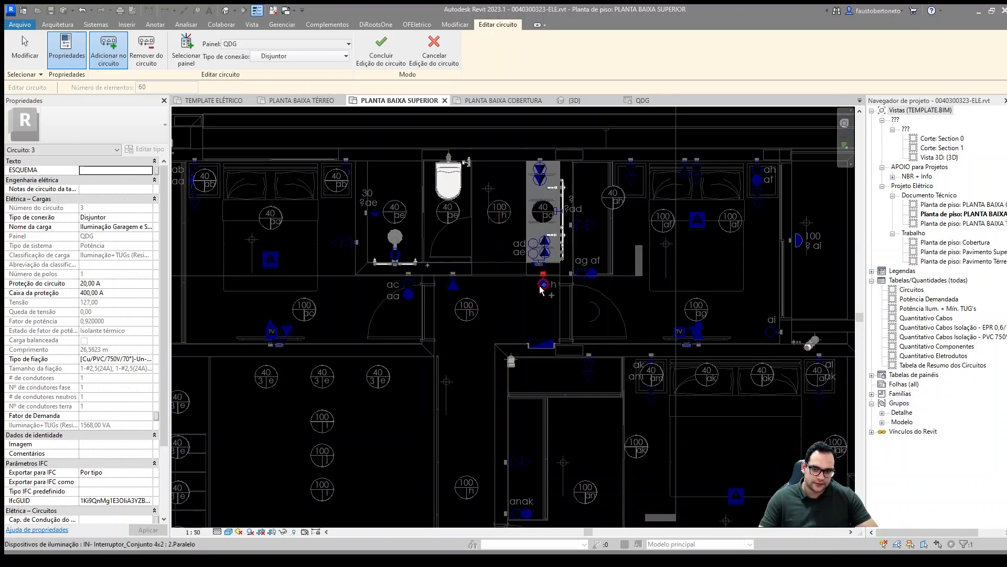
pyautogui.click(541, 289)
pyautogui.moveTo(467, 464); pyautogui.dragTo(461, 349, button='middle')
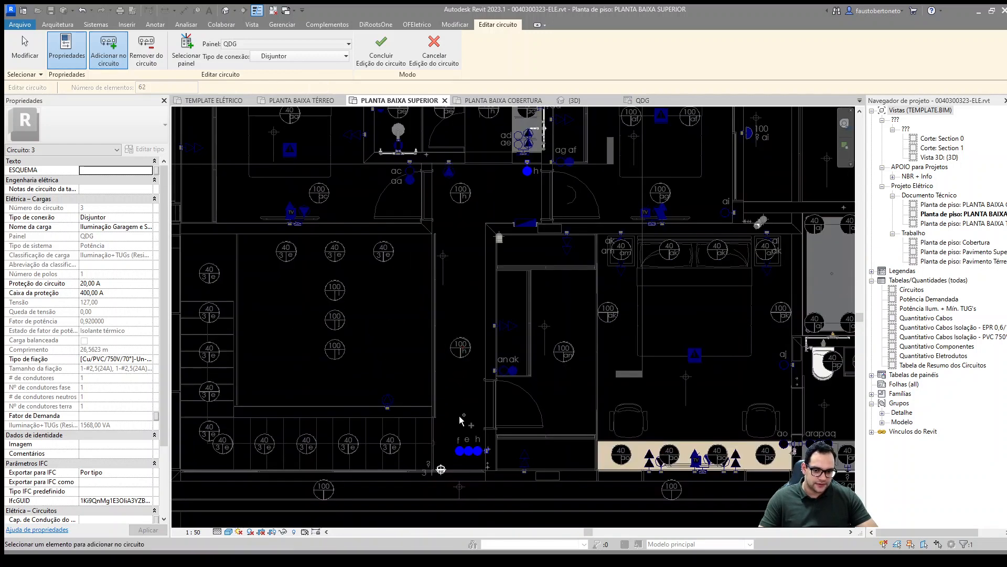
# Step: Review the upper corridor and finish editing circuit 3
pyautogui.moveTo(467, 409); pyautogui.dragTo(491, 365, button='middle')
pyautogui.moveTo(477, 320); pyautogui.dragTo(498, 331, button='middle')
pyautogui.moveTo(471, 226); pyautogui.dragTo(501, 252, button='middle')
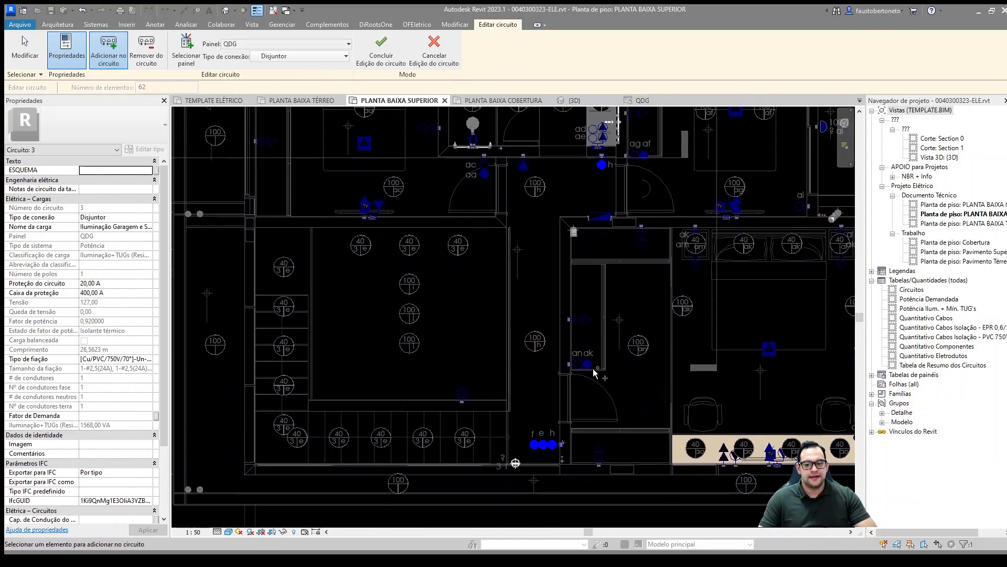
pyautogui.click(381, 50)
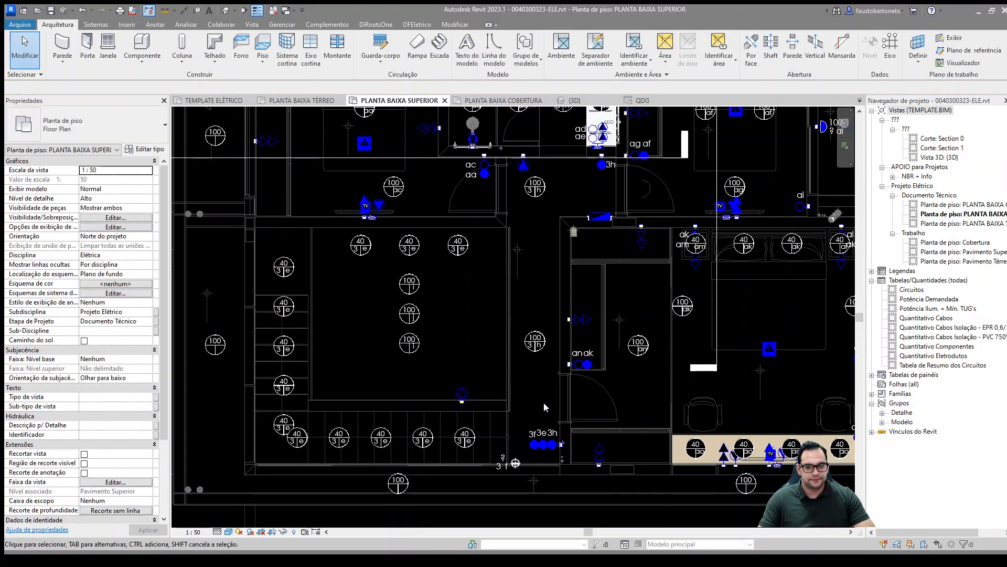
# Step: Return to the ground floor plan and examine the lights around the living room, kitchen and service rooms
pyautogui.click(325, 101)
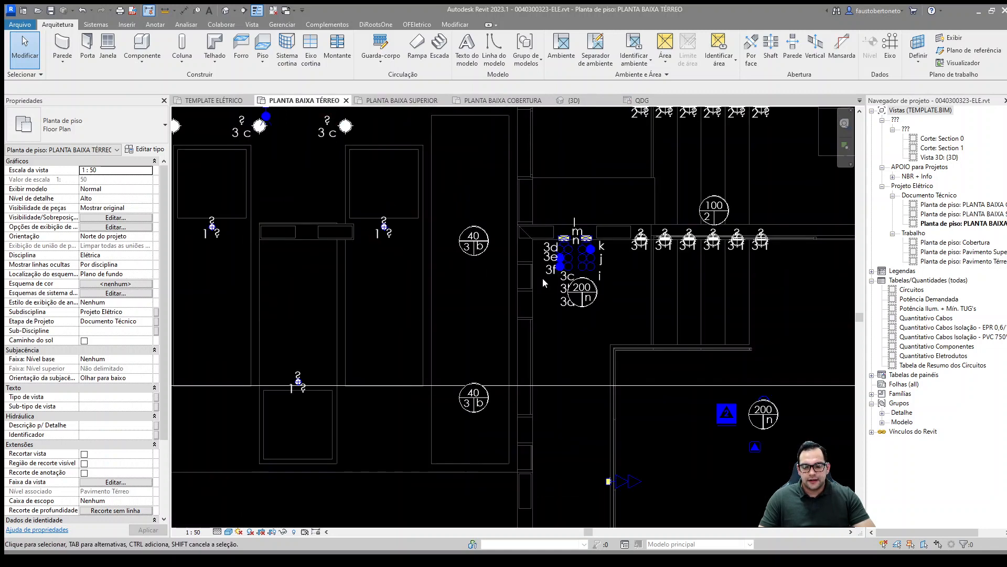
pyautogui.scroll(-4, 542, 278)
pyautogui.moveTo(472, 313); pyautogui.dragTo(381, 274, button='middle')
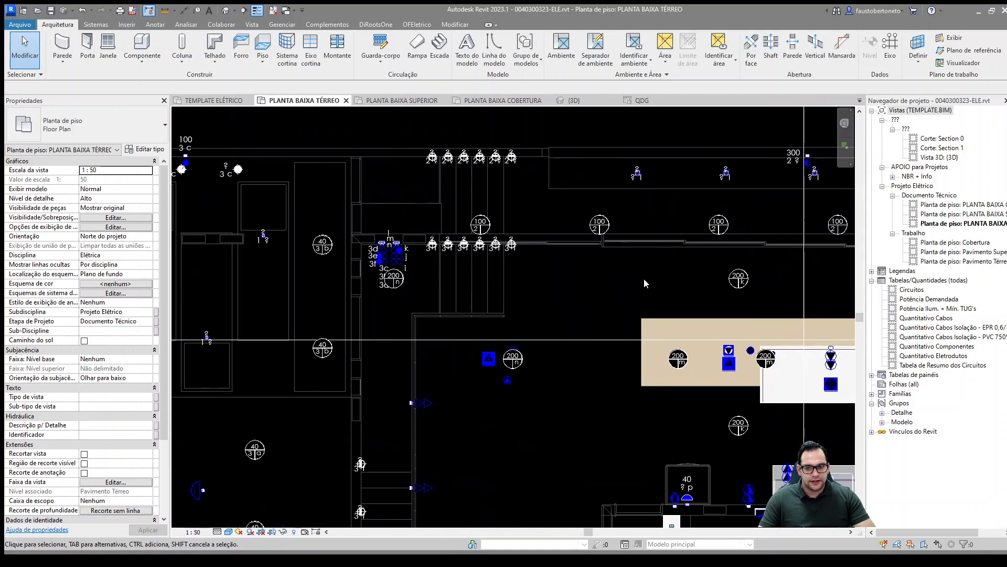
pyautogui.moveTo(642, 279); pyautogui.dragTo(566, 280, button='middle')
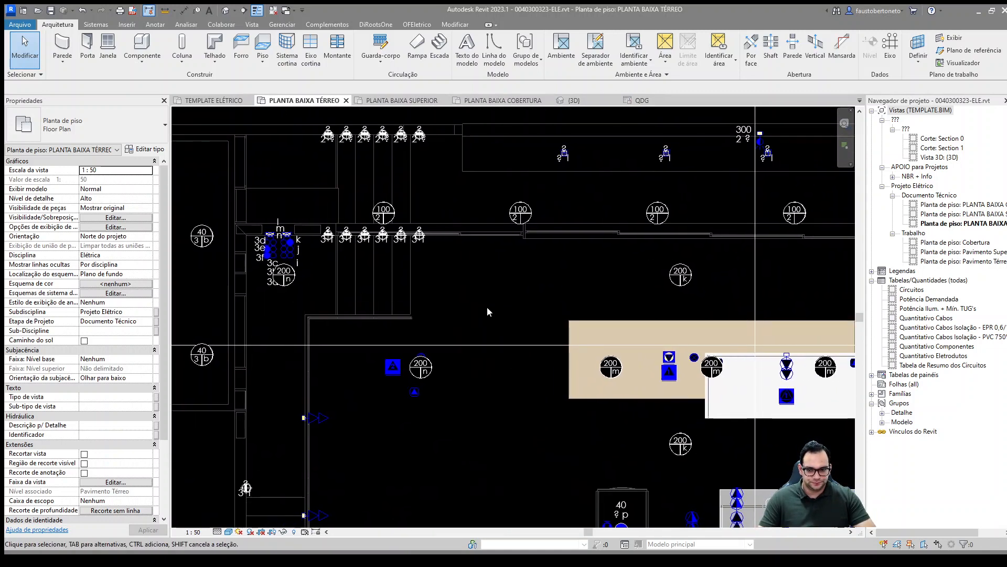
pyautogui.moveTo(487, 306); pyautogui.dragTo(372, 253, button='middle')
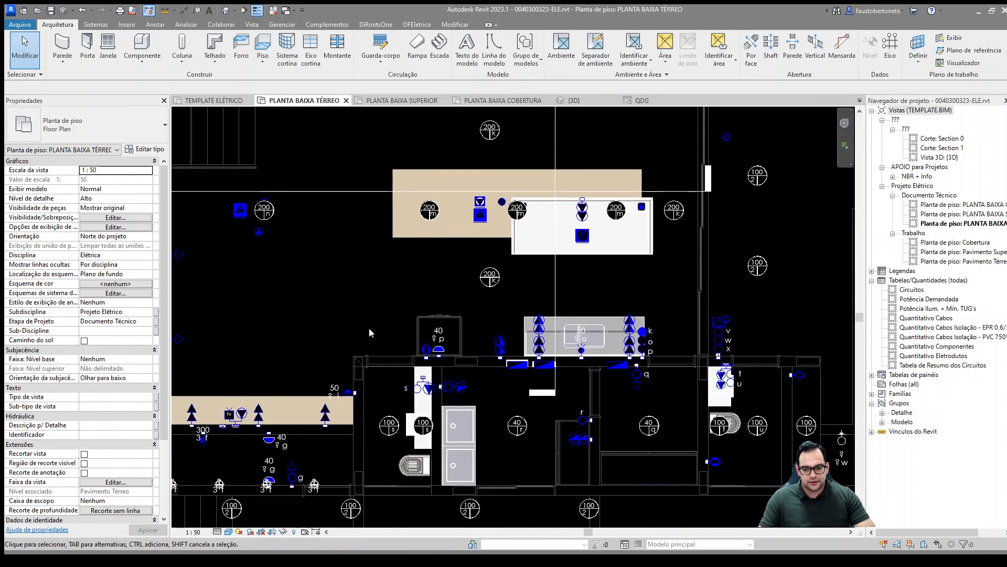
pyautogui.moveTo(392, 330); pyautogui.dragTo(518, 315, button='middle')
pyautogui.scroll(2, 408, 234)
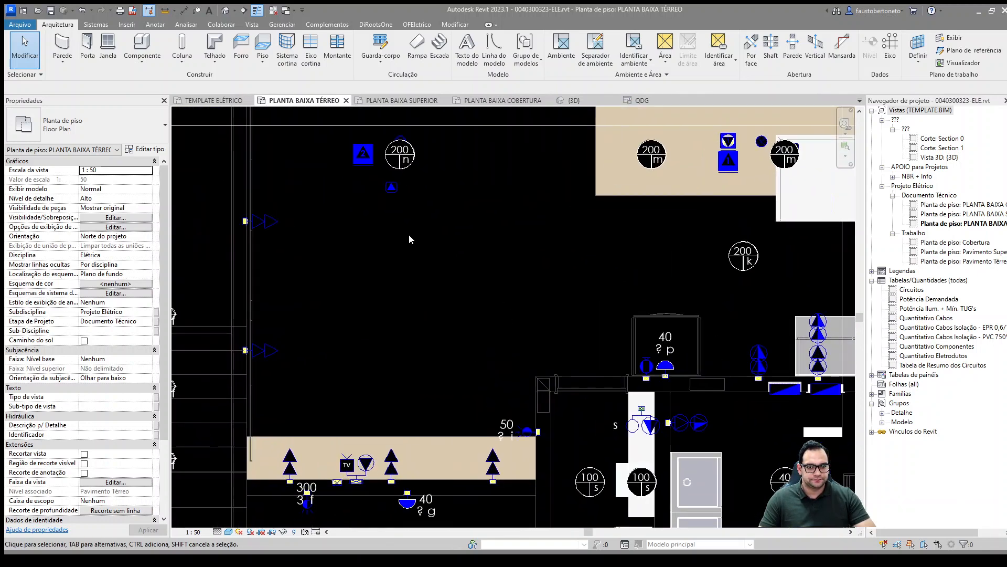
# Step: Examine the wall sockets and floor outlets around the living room on the ground floor plan
pyautogui.moveTo(408, 234); pyautogui.dragTo(438, 355, button='middle')
pyautogui.moveTo(527, 344); pyautogui.dragTo(483, 340, button='middle')
pyautogui.moveTo(514, 375)
pyautogui.mouseDown(button='middle')
pyautogui.moveTo(372, 326)
pyautogui.moveTo(532, 383)
pyautogui.mouseUp(button='middle')
pyautogui.scroll(1, 459, 356)
pyautogui.scroll(-1, 413, 320)
pyautogui.scroll(-2, 532, 383)
pyautogui.moveTo(294, 398); pyautogui.dragTo(534, 323, button='middle')
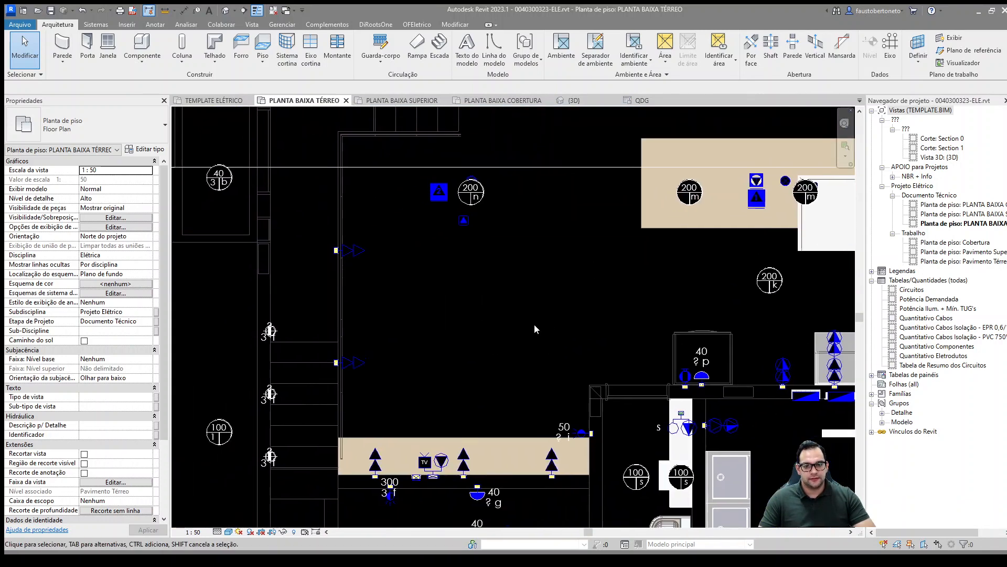
pyautogui.scroll(1, 531, 324)
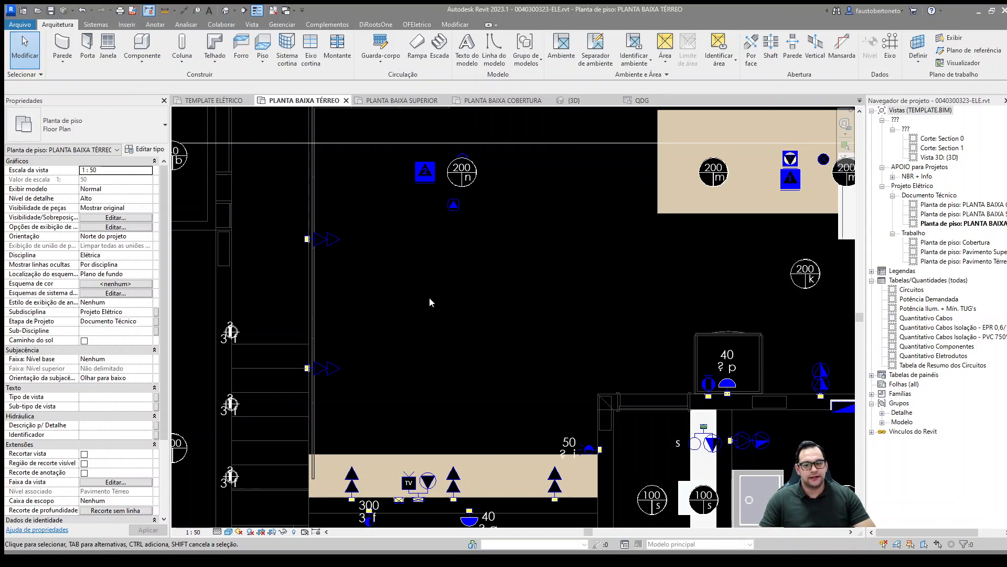
pyautogui.scroll(3, 430, 299)
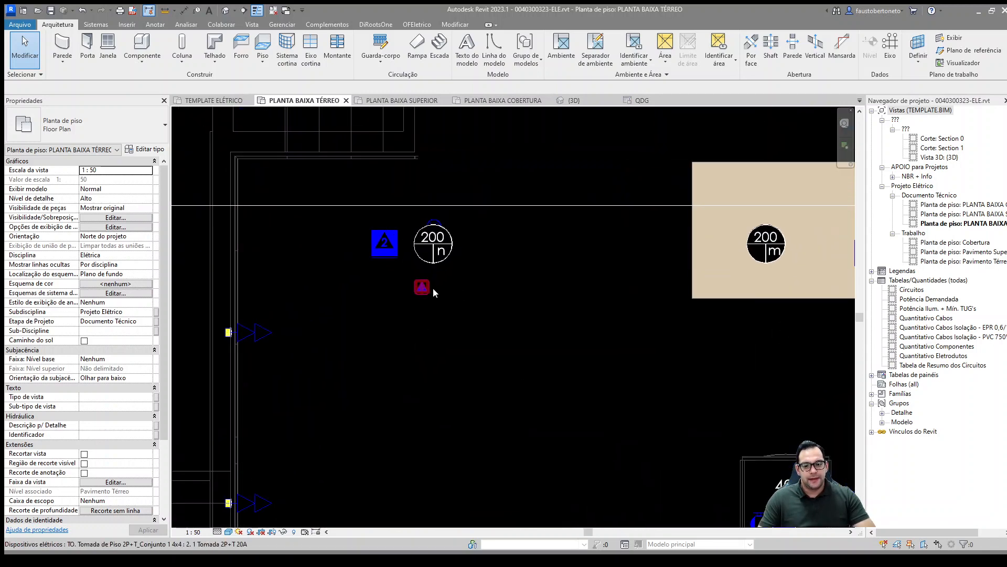
pyautogui.moveTo(464, 302); pyautogui.dragTo(527, 188, button='middle')
pyautogui.scroll(-1, 527, 187)
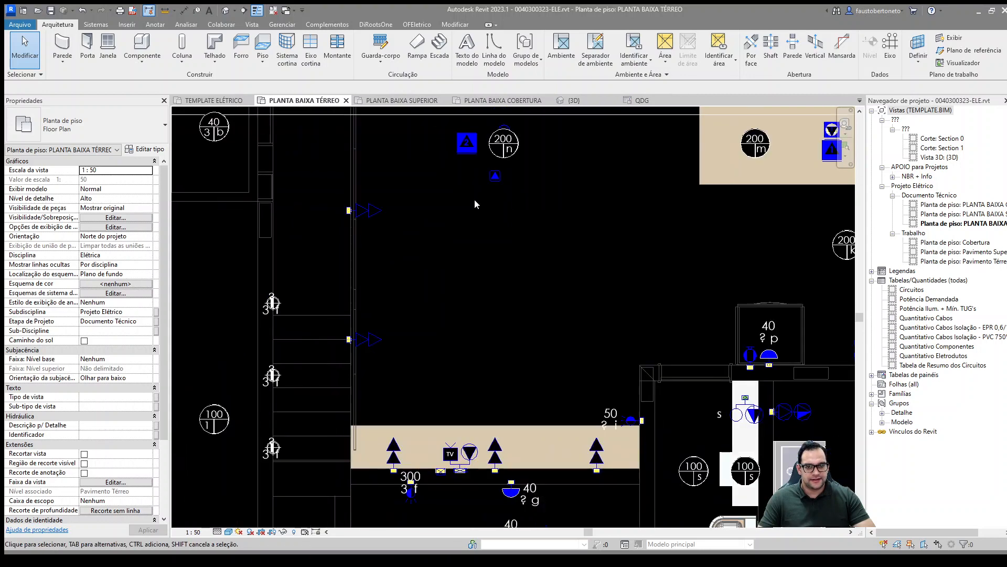
pyautogui.moveTo(370, 292); pyautogui.dragTo(339, 307, button='middle')
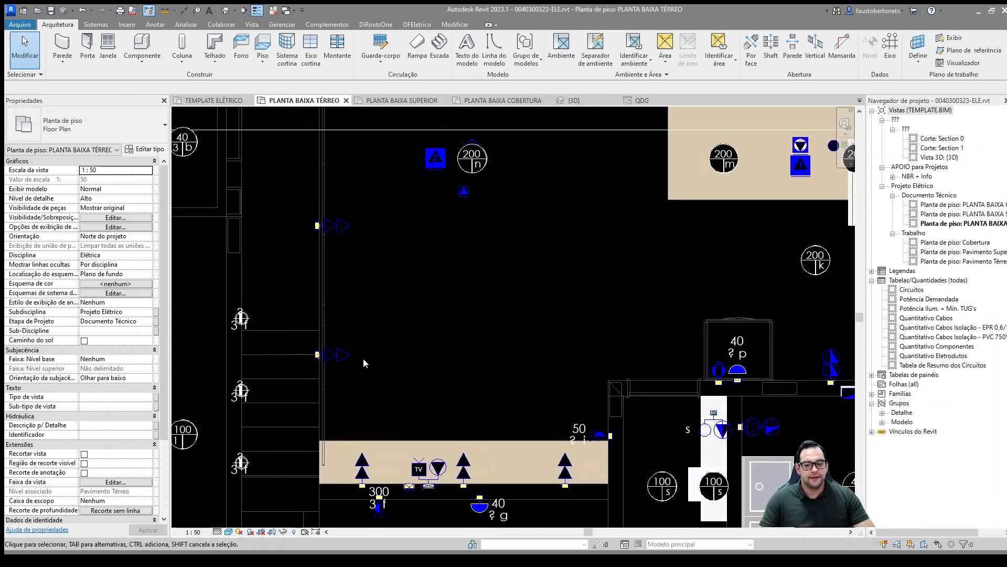
# Step: Inspect the load and voltage properties of the lower double 2P+T 10A socket on the wall beside the stairs
pyautogui.click(347, 353)
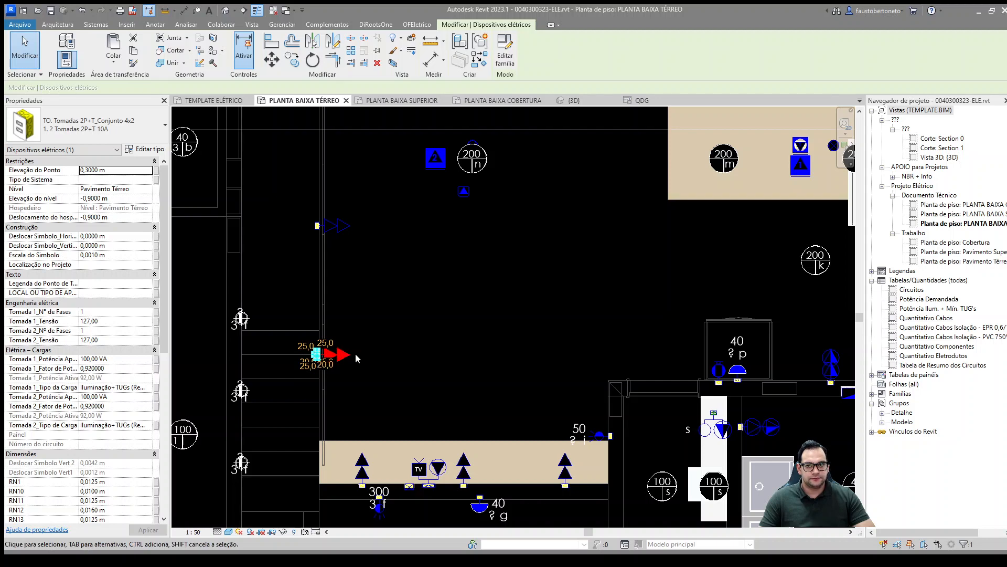
pyautogui.click(360, 363)
pyautogui.scroll(3, 359, 364)
pyautogui.click(338, 352)
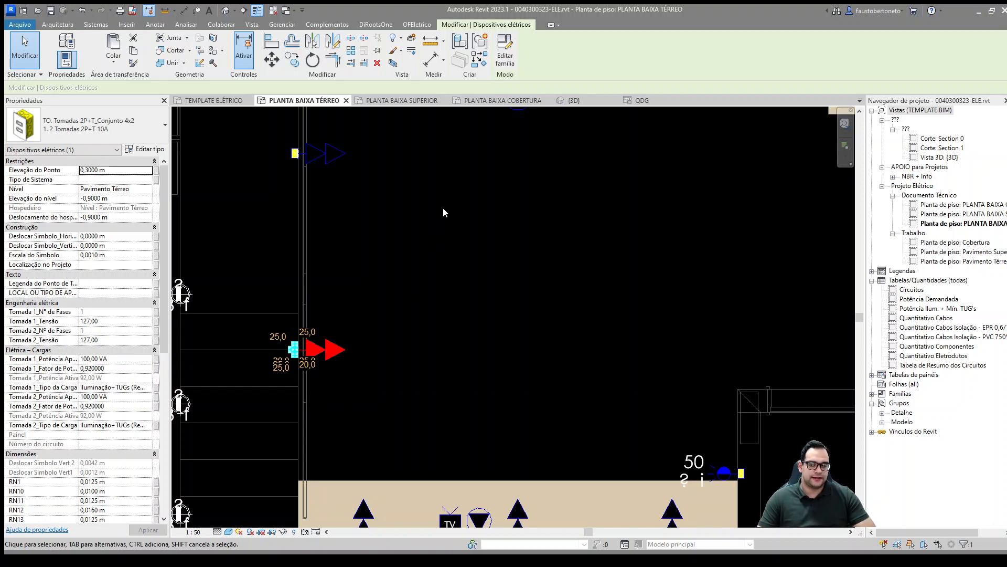
pyautogui.moveTo(443, 213); pyautogui.dragTo(454, 238, button='middle')
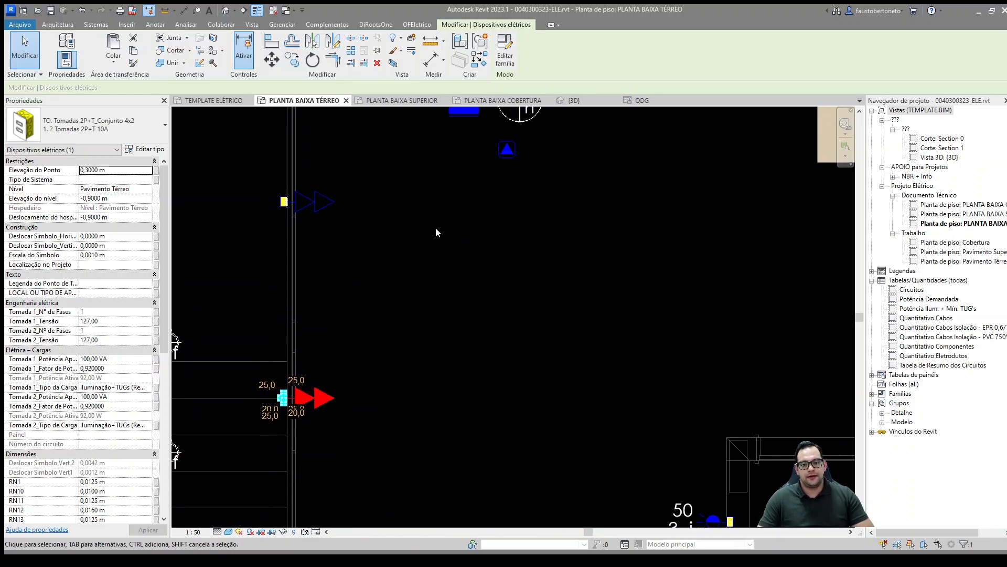
pyautogui.click(401, 322)
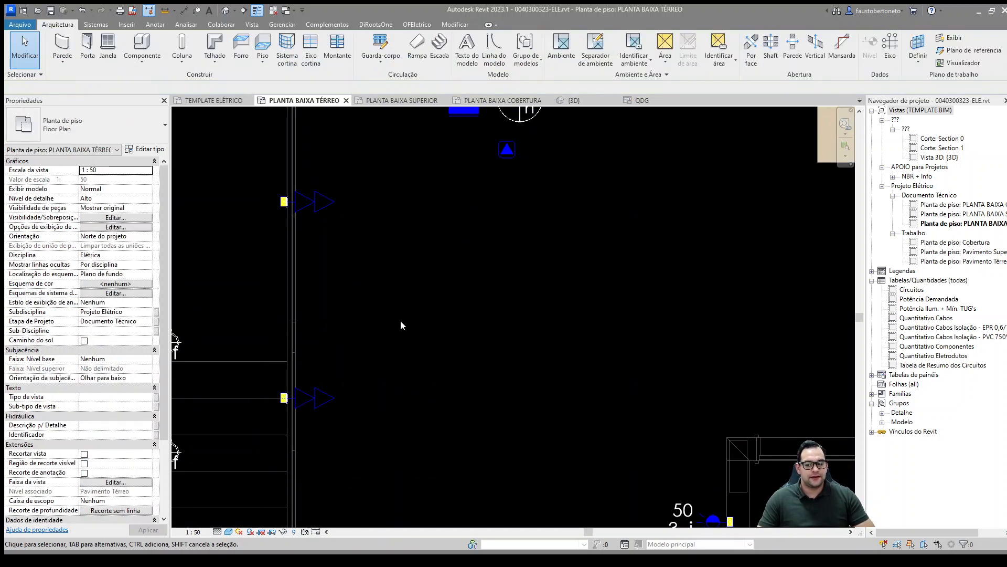
pyautogui.click(327, 403)
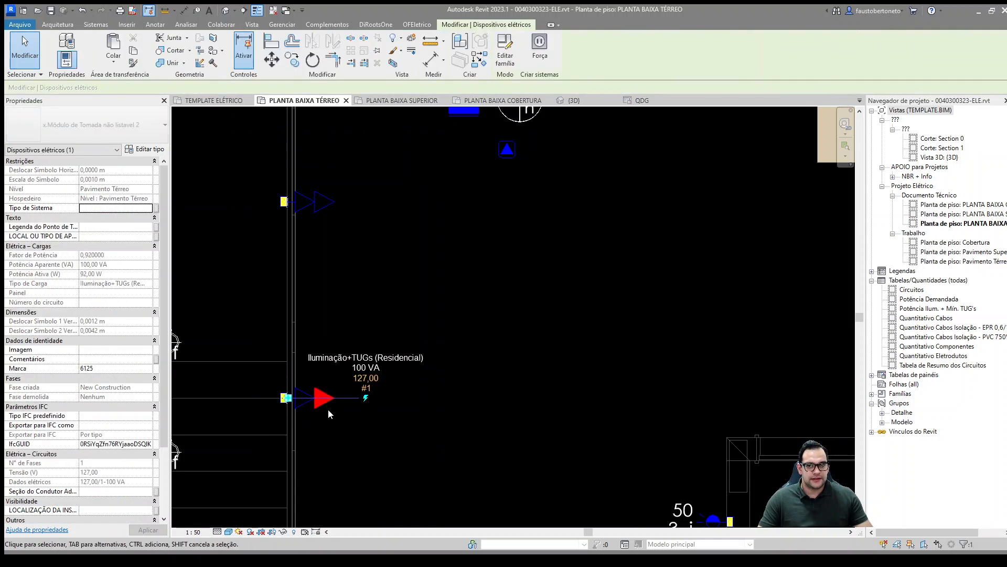
pyautogui.click(544, 65)
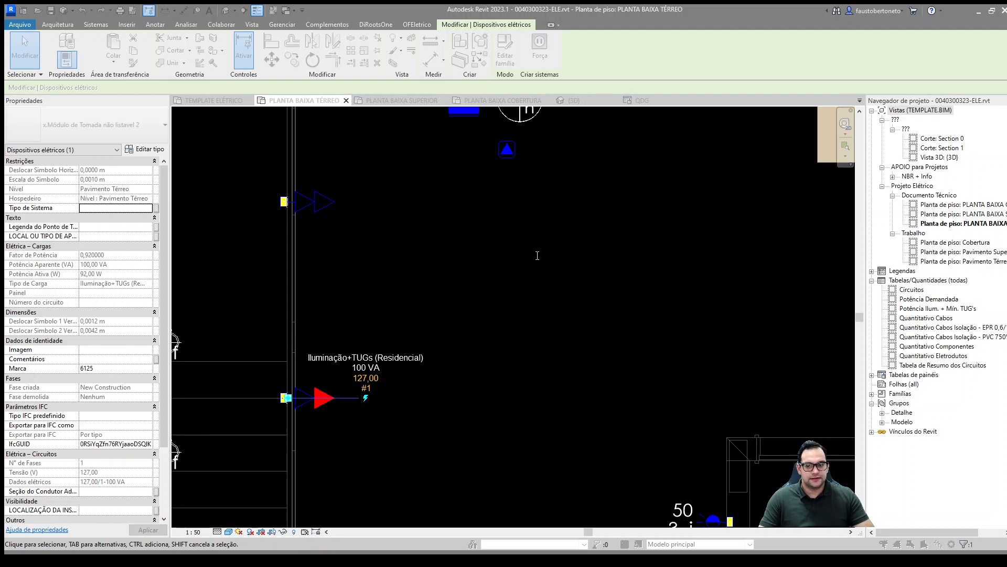
pyautogui.click(549, 298)
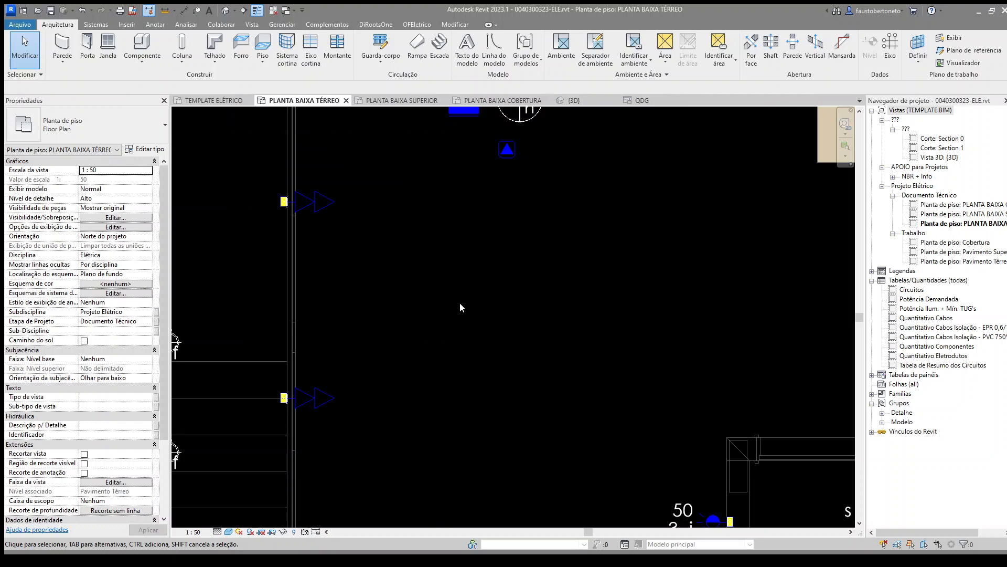
pyautogui.click(327, 204)
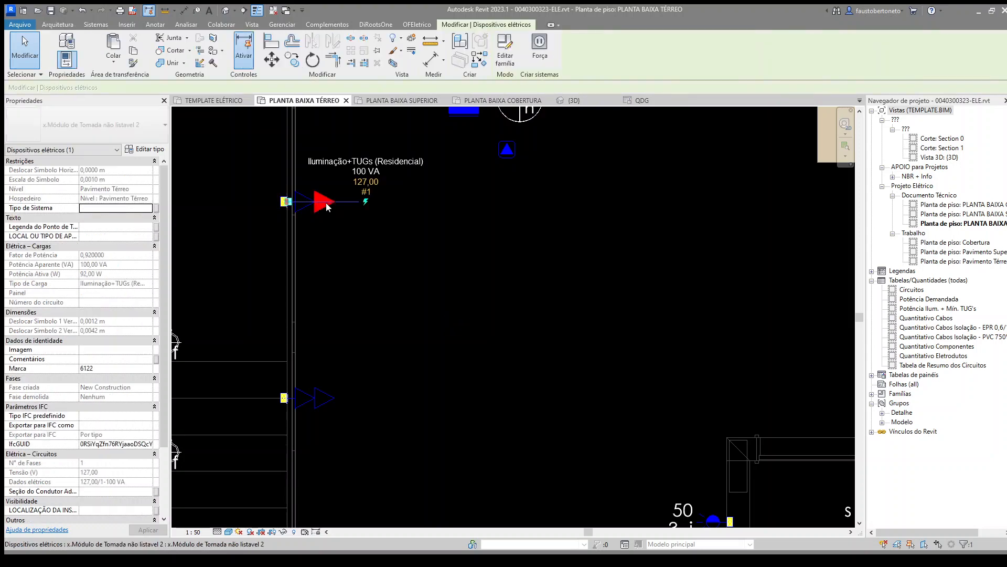
pyautogui.click(540, 50)
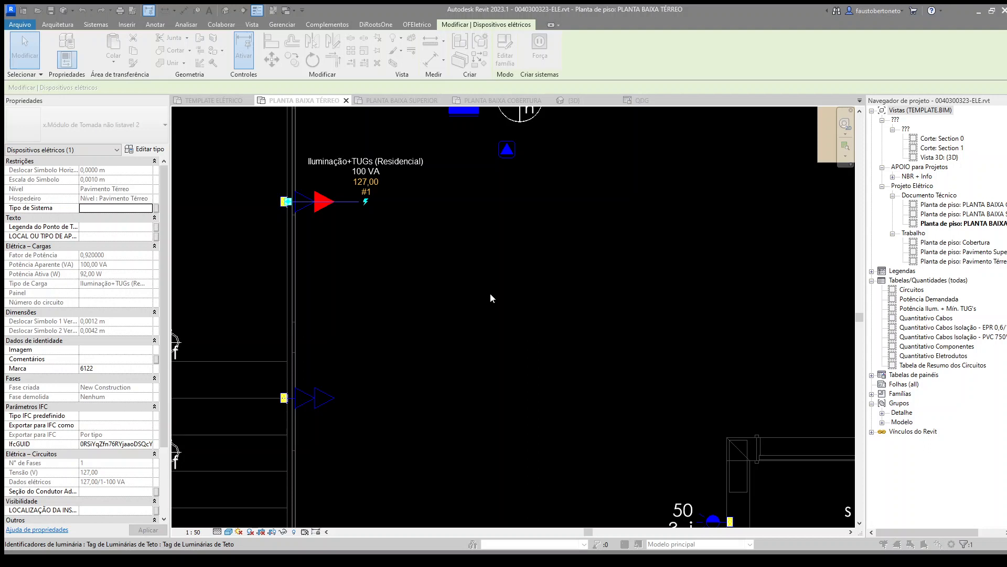
pyautogui.press('Escape')
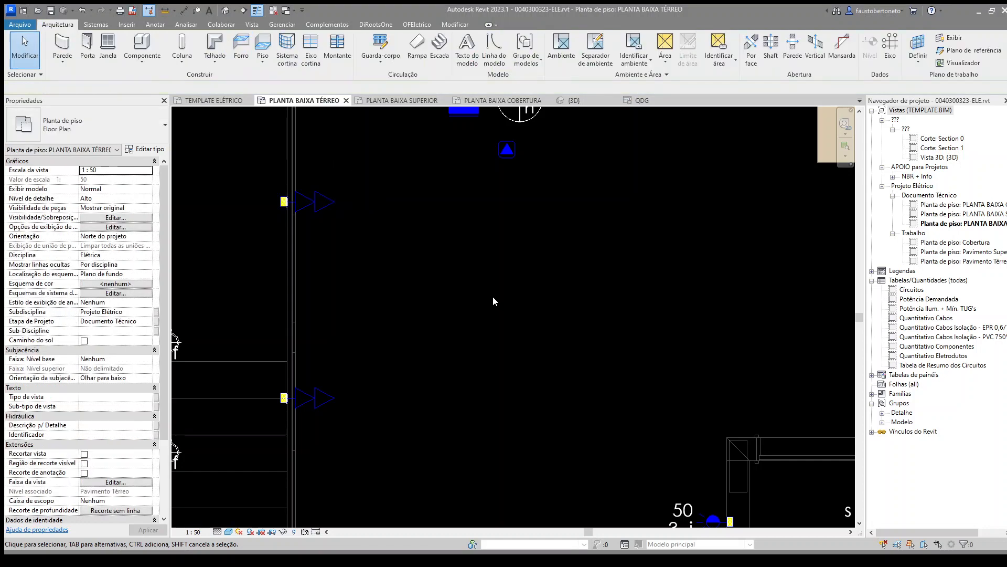
pyautogui.click(323, 201)
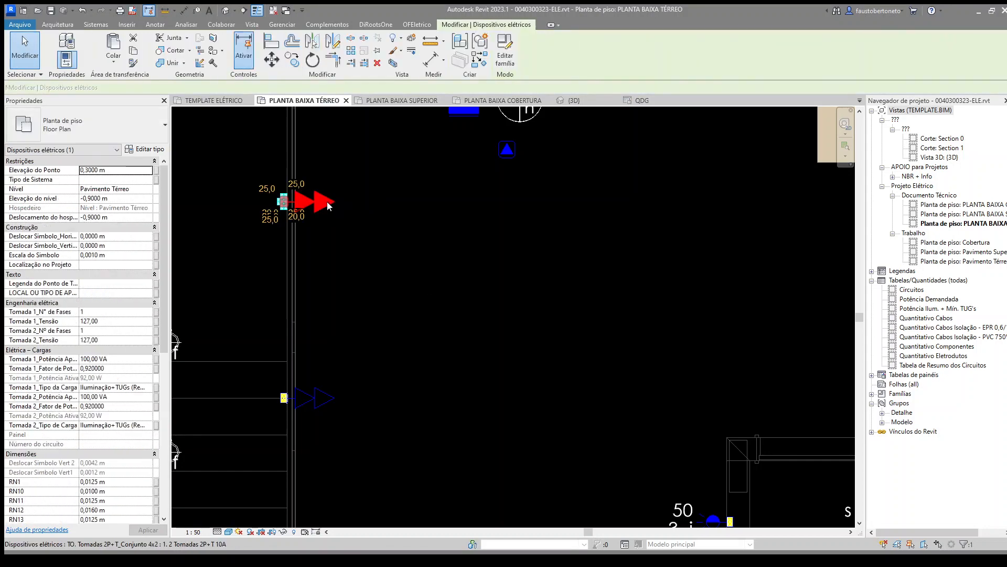
pyautogui.click(540, 42)
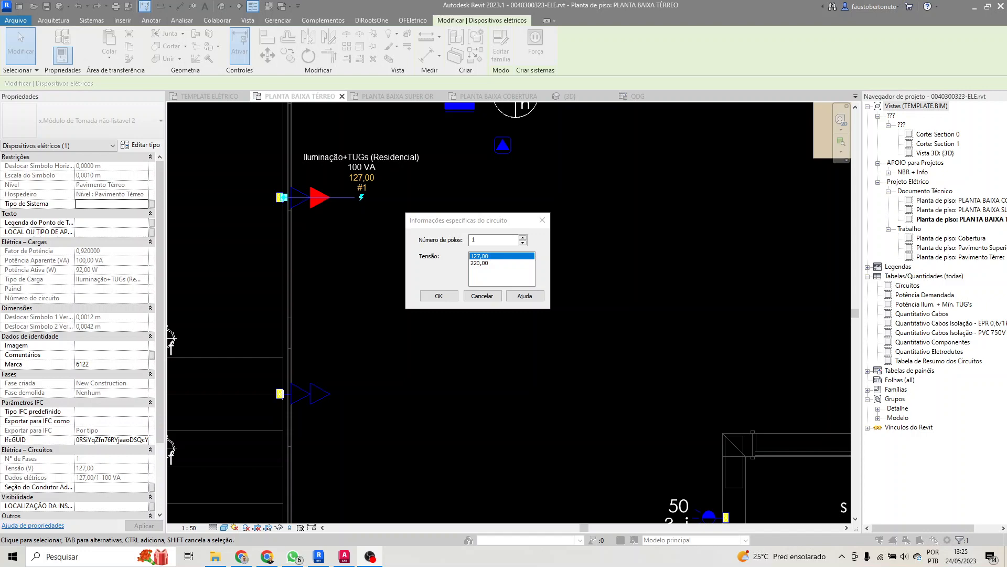
pyautogui.click(491, 229)
pyautogui.click(497, 296)
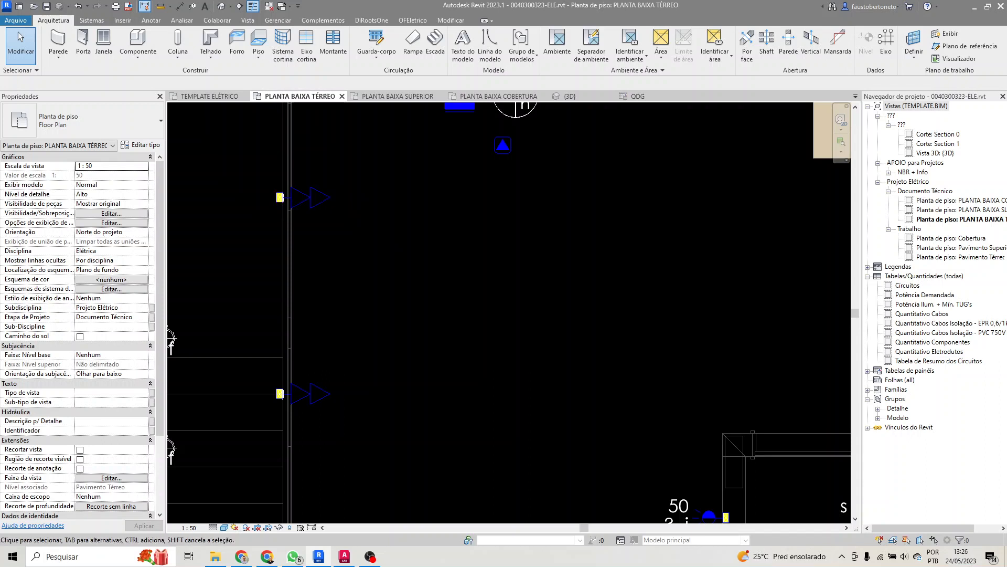
pyautogui.hotkey('alt', 'Tab')
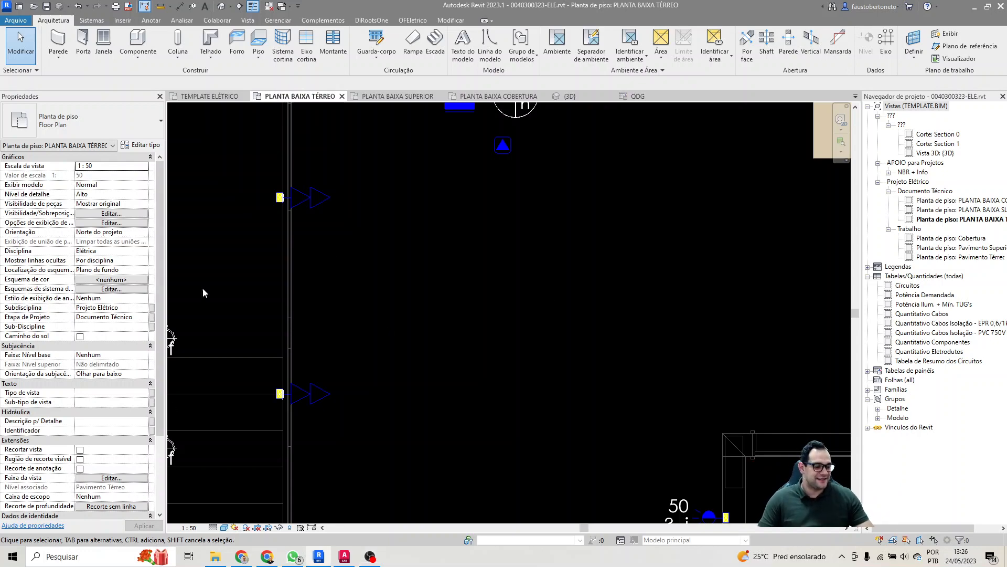
# Step: Create a two-pole 220 V power circuit from the outer module of the upper double socket on the wall beside the stairs
pyautogui.click(323, 203)
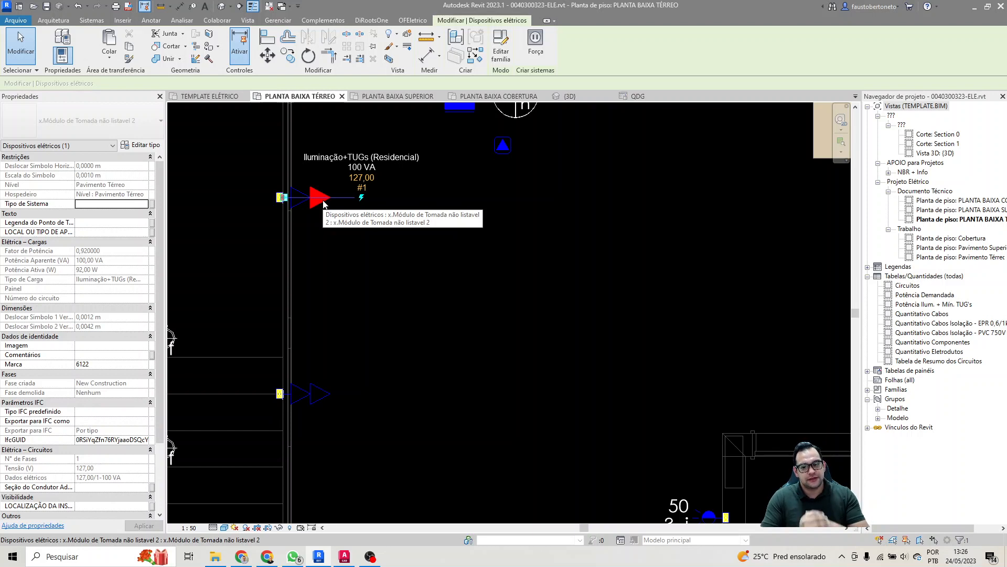
pyautogui.click(534, 48)
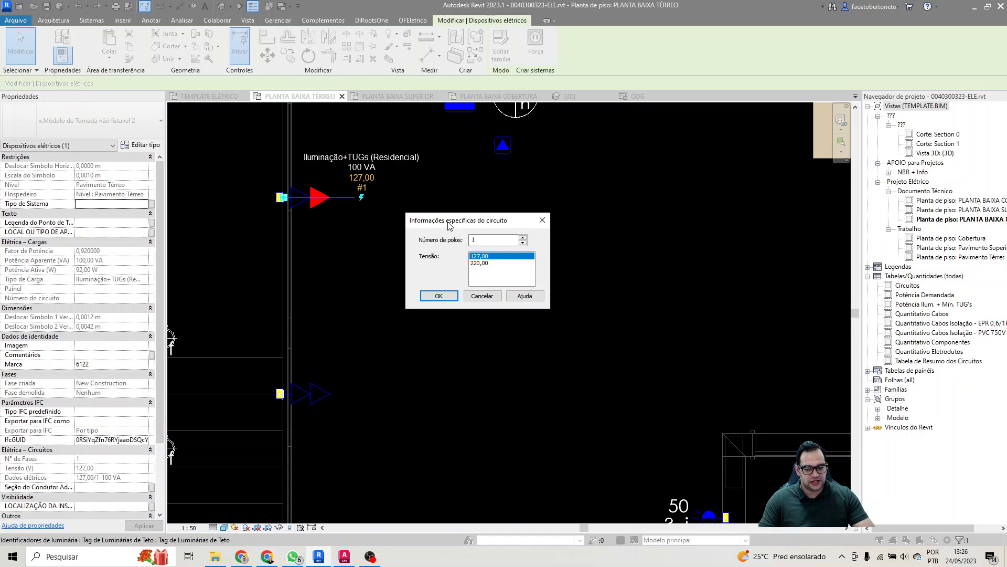
pyautogui.moveTo(449, 225); pyautogui.dragTo(457, 223)
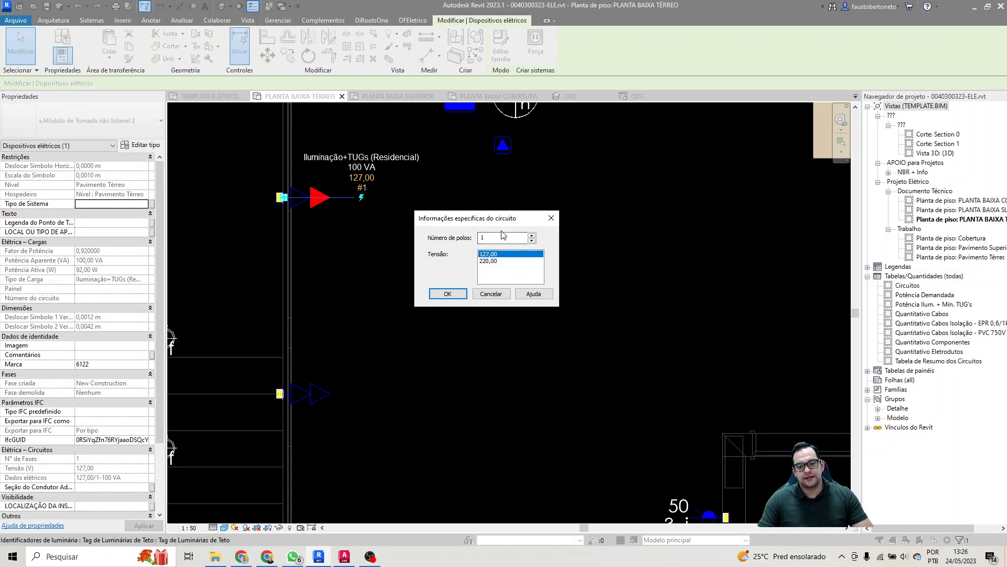
pyautogui.click(531, 236)
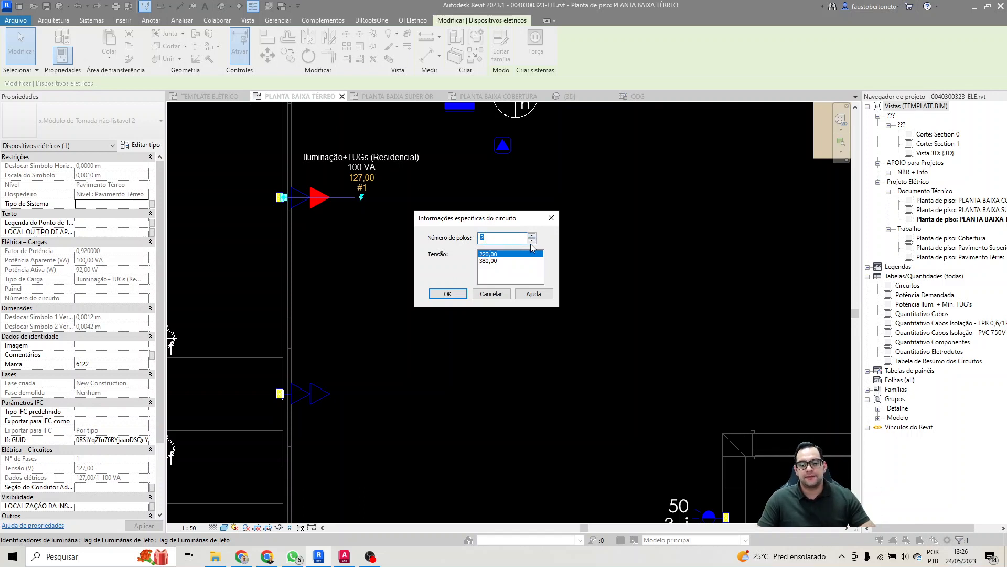
pyautogui.click(454, 295)
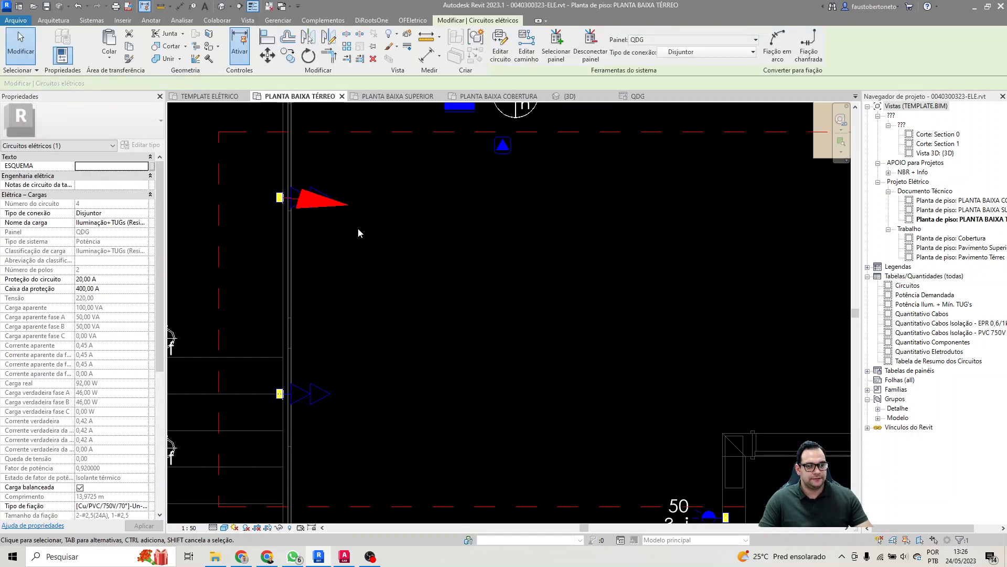
# Step: Name the new socket circuit's load "Tomadas Sala"
pyautogui.click(120, 223)
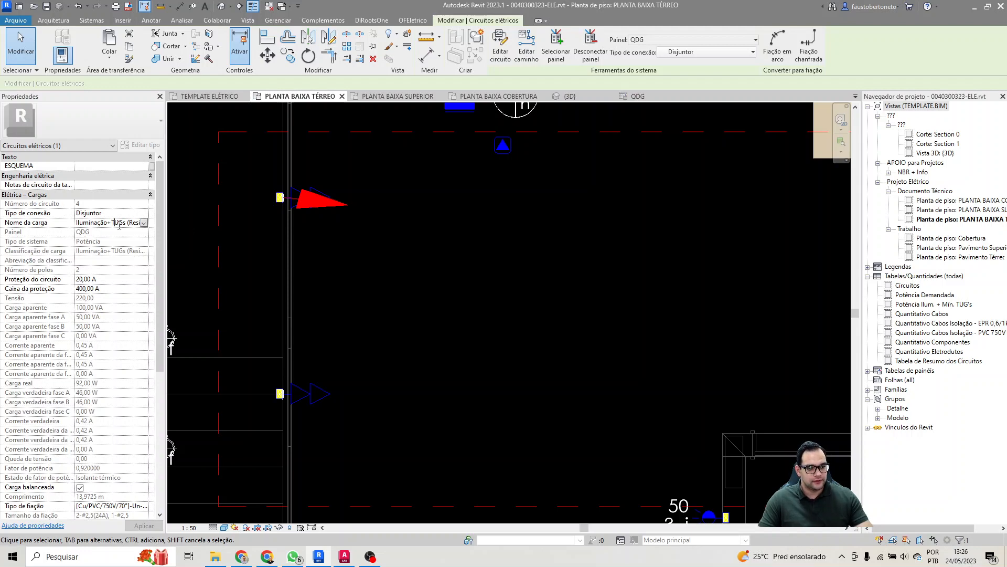
pyautogui.write('Tom')
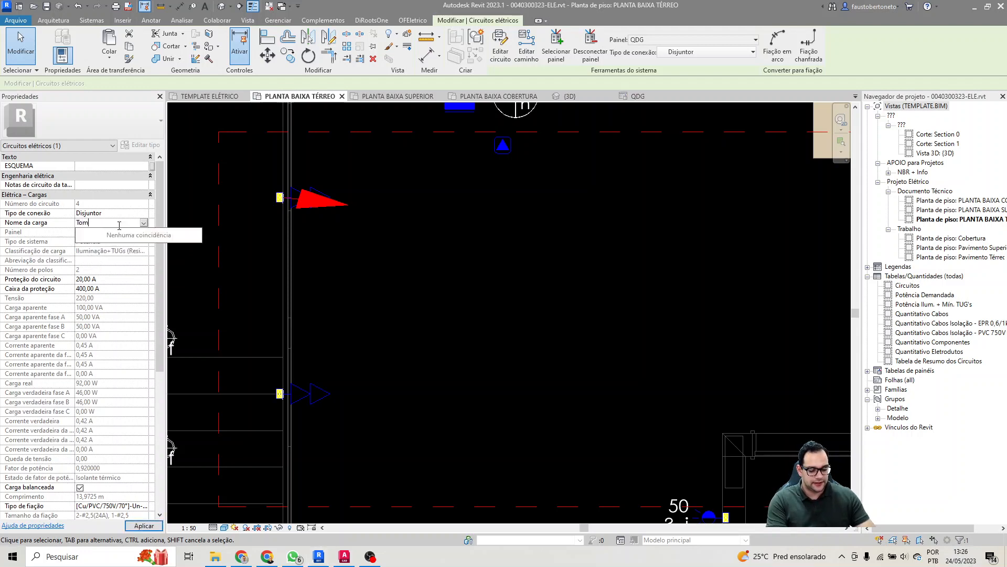
pyautogui.write('adas Sala')
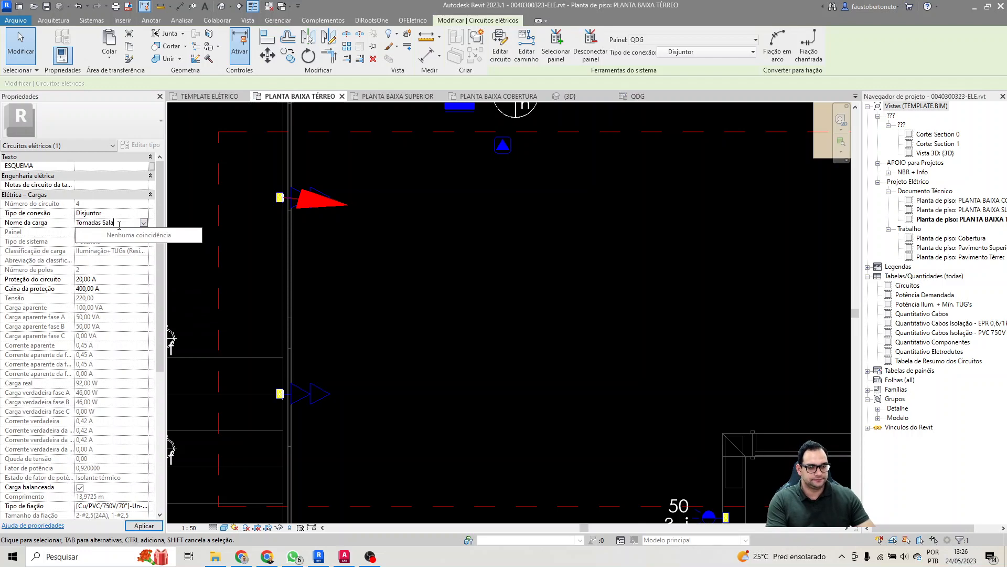
pyautogui.press('Return')
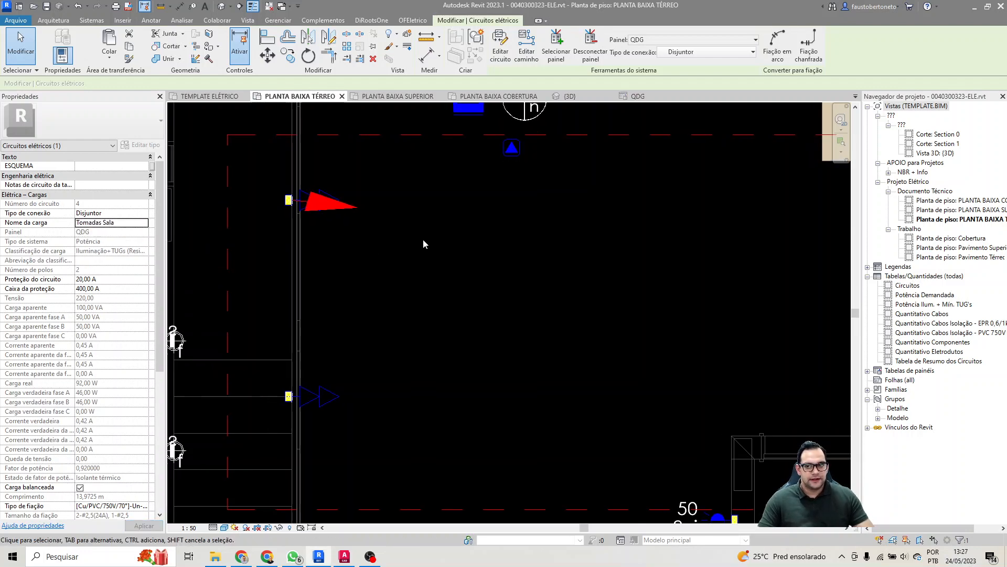
# Step: Add the upper double socket's remaining module and both modules of the lower double socket to the Tomadas Sala circuit
pyautogui.click(500, 46)
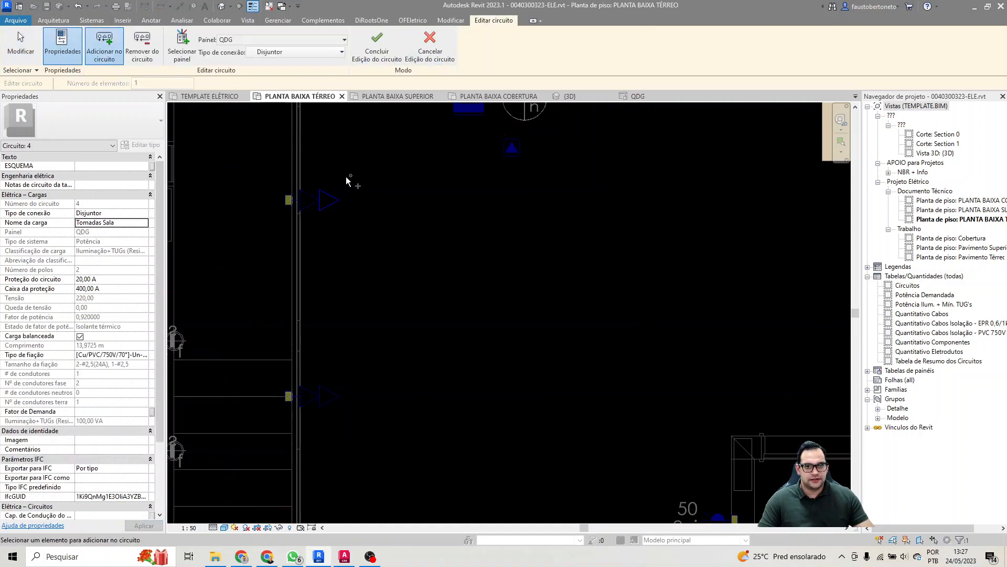
pyautogui.click(311, 205)
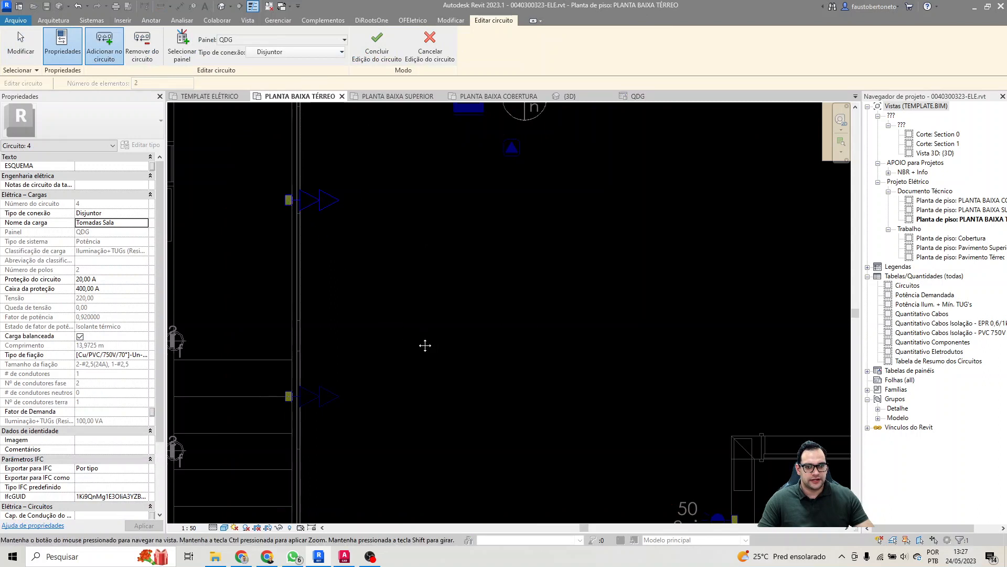
pyautogui.click(338, 367)
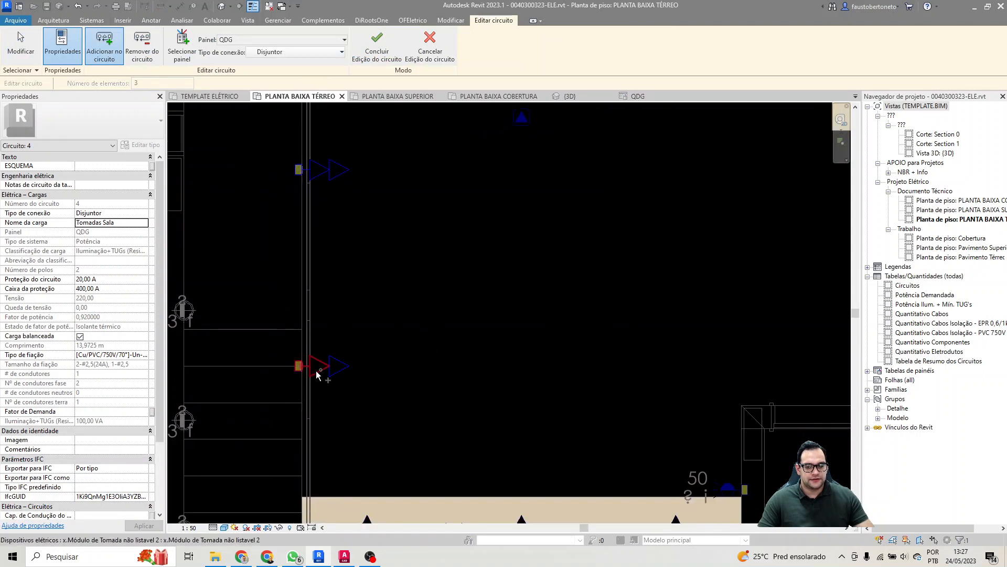
pyautogui.click(316, 370)
# Step: Add both modules of the double sockets at the right end and the middle of the TV panel to the Tomadas Sala circuit and finish editing
pyautogui.moveTo(524, 393); pyautogui.dragTo(520, 332, button='middle')
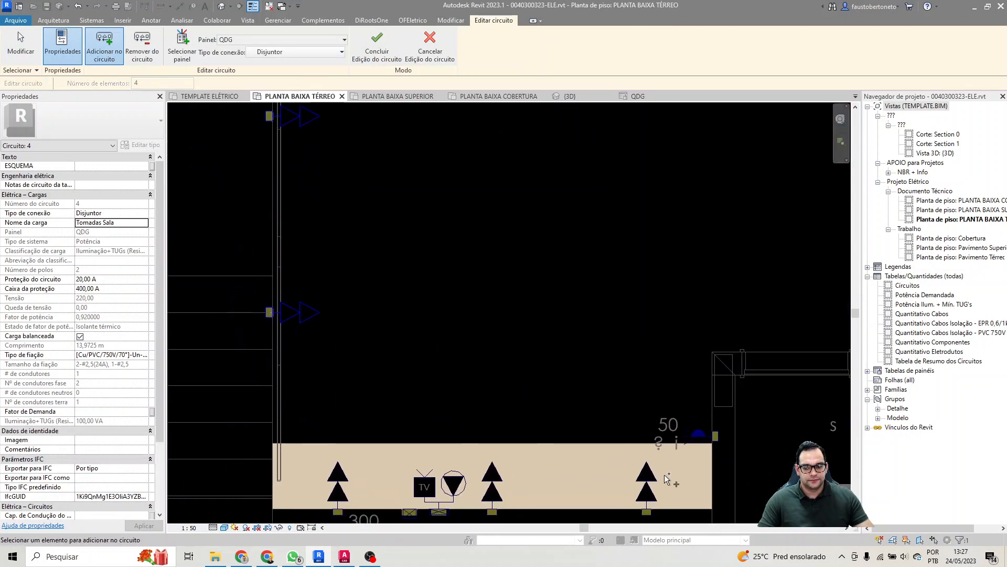
pyautogui.click(650, 479)
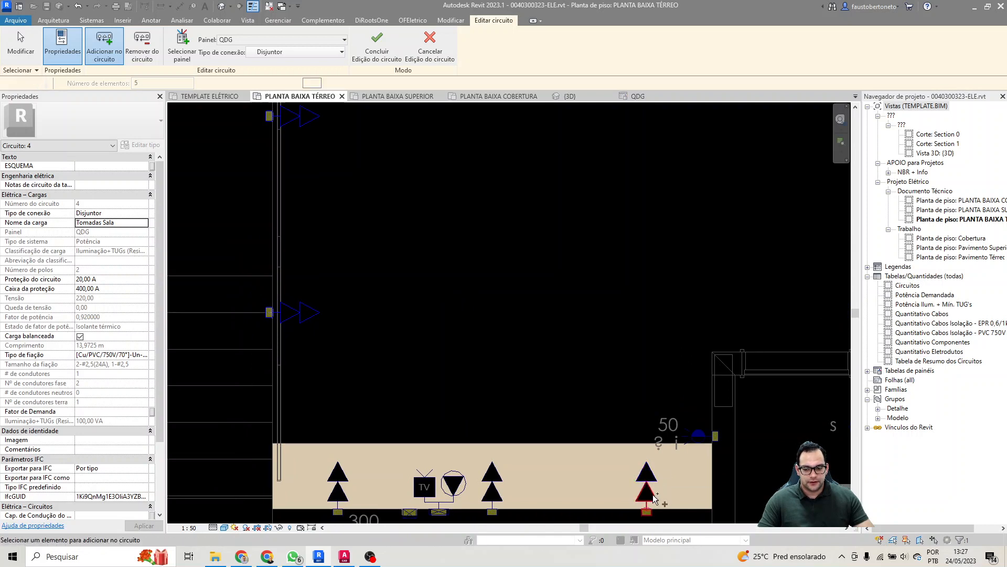
pyautogui.moveTo(640, 446); pyautogui.dragTo(572, 361, button='middle')
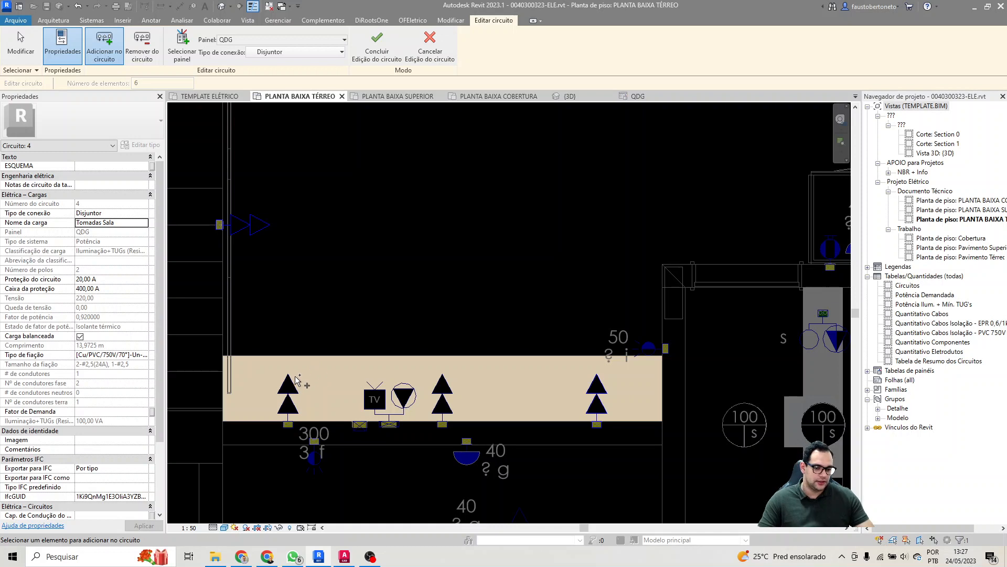
pyautogui.click(288, 389)
pyautogui.click(443, 391)
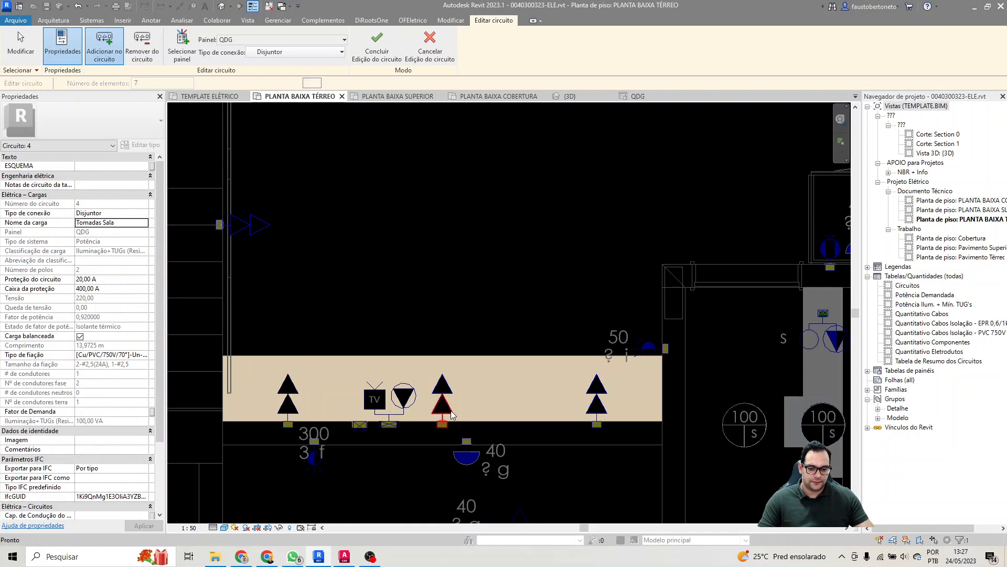
pyautogui.moveTo(451, 349); pyautogui.dragTo(495, 372, button='middle')
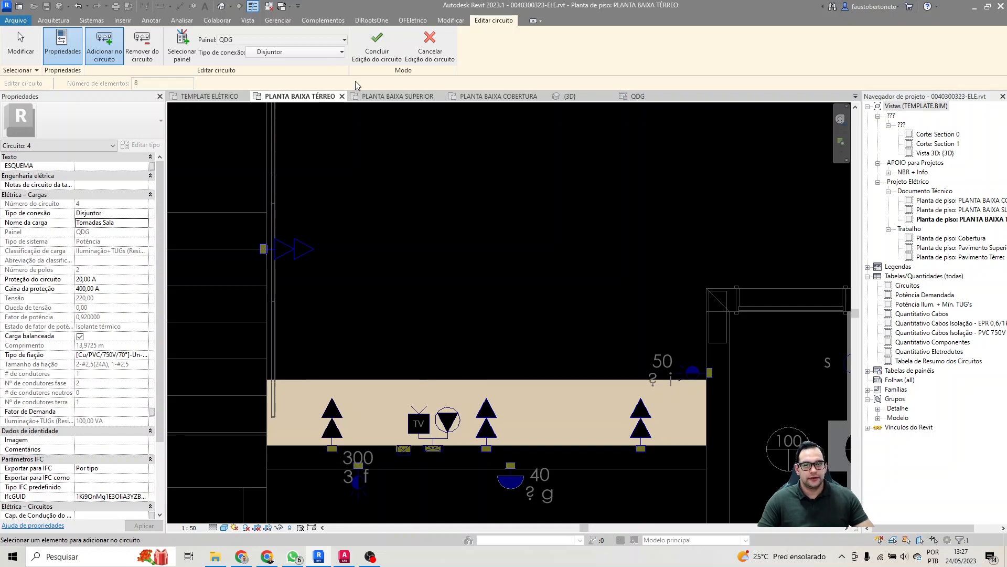
pyautogui.click(375, 55)
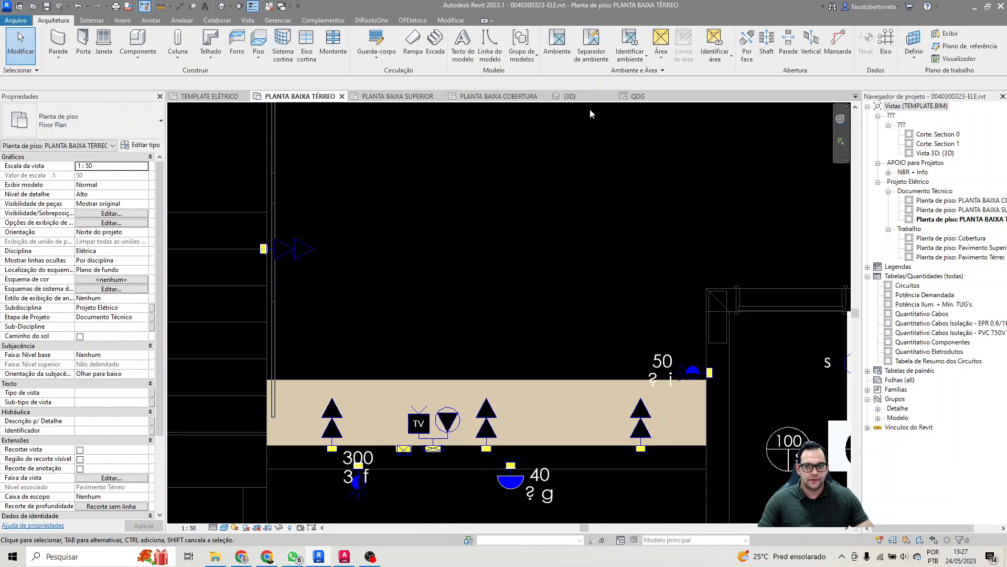
# Step: Rename circuit 4 as "Tomadas Sala - 220V" in the QDG panel schedule
pyautogui.click(637, 96)
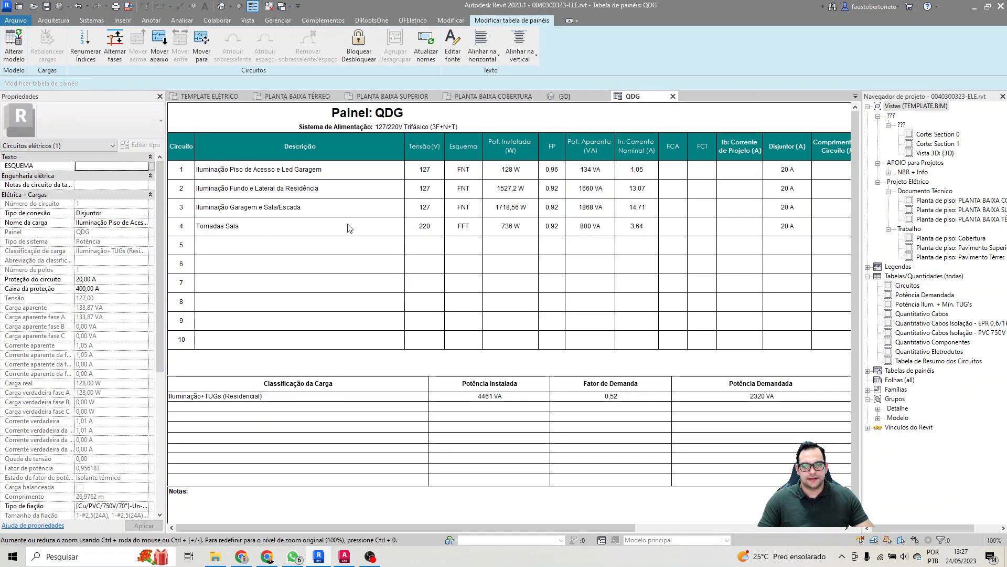
pyautogui.click(321, 227)
pyautogui.click(320, 225)
pyautogui.write('- ')
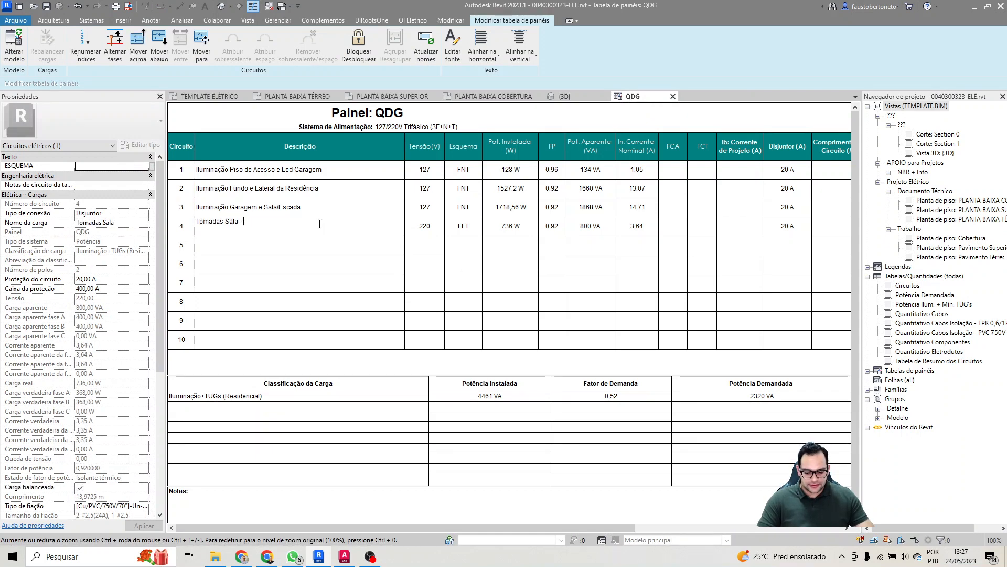
pyautogui.write('220V')
pyautogui.press('Return')
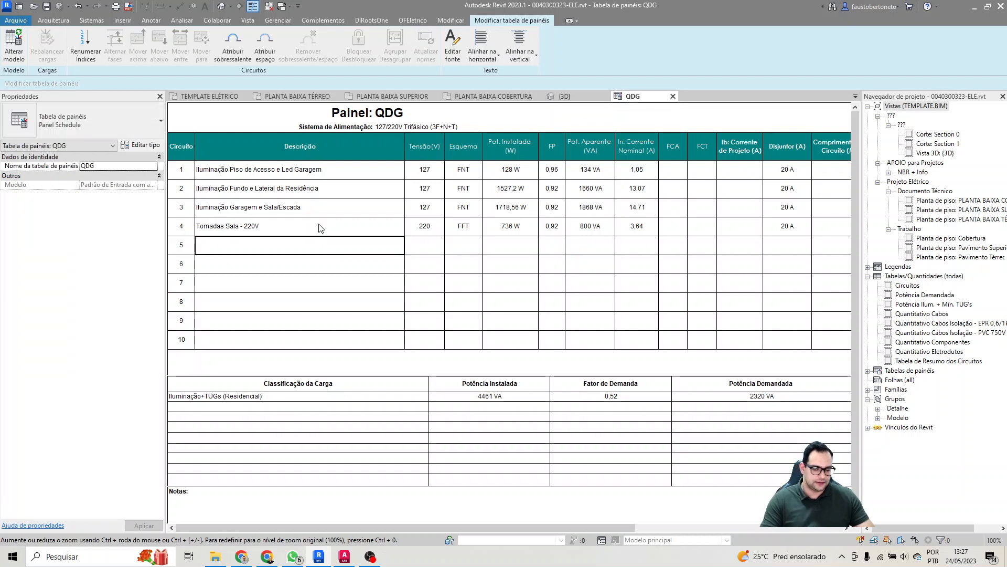
# Step: Create a one-pole 127 V power circuit from the upper module of the leftmost double socket on the ground-floor TV panel
pyautogui.click(302, 267)
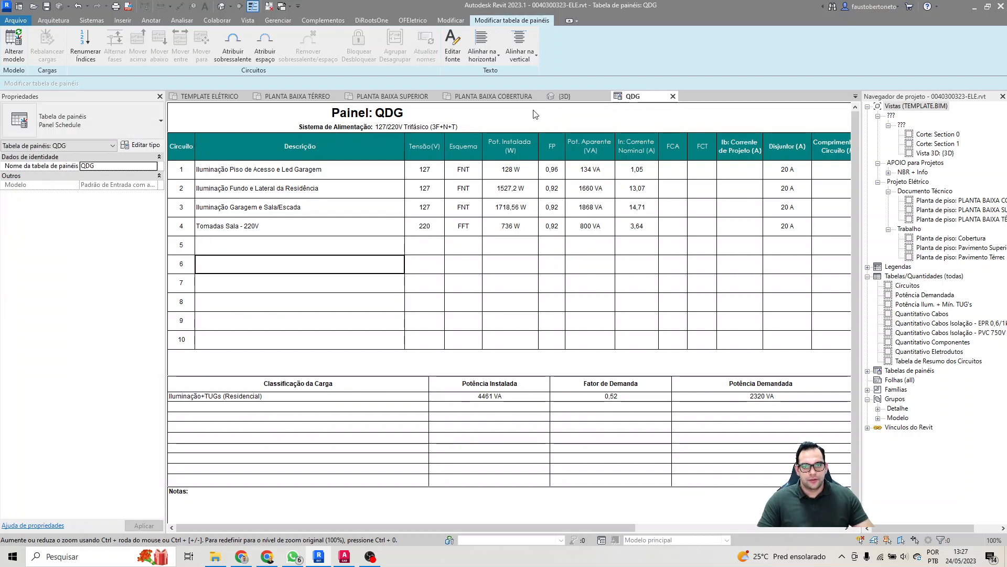
pyautogui.click(401, 96)
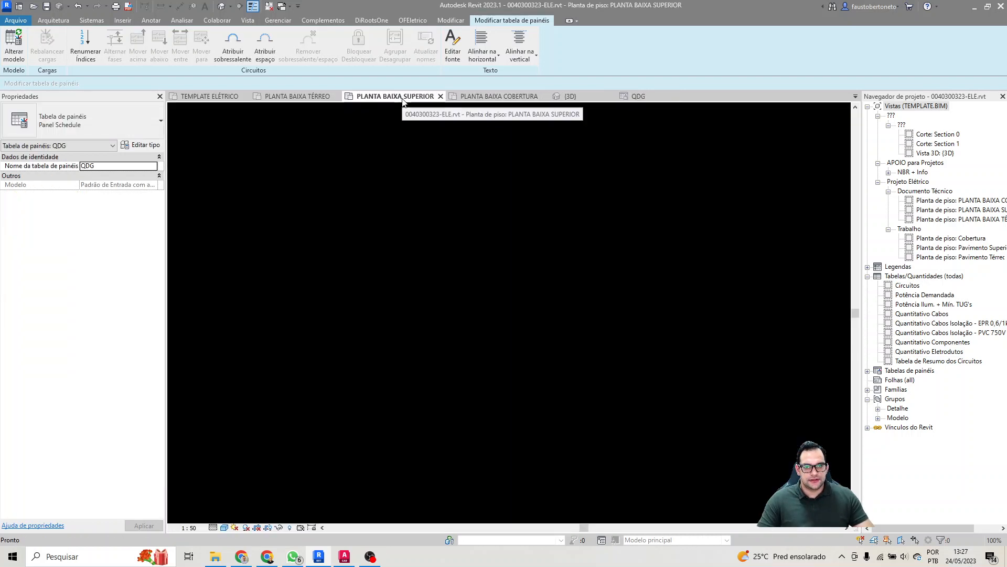
pyautogui.click(493, 97)
pyautogui.click(305, 97)
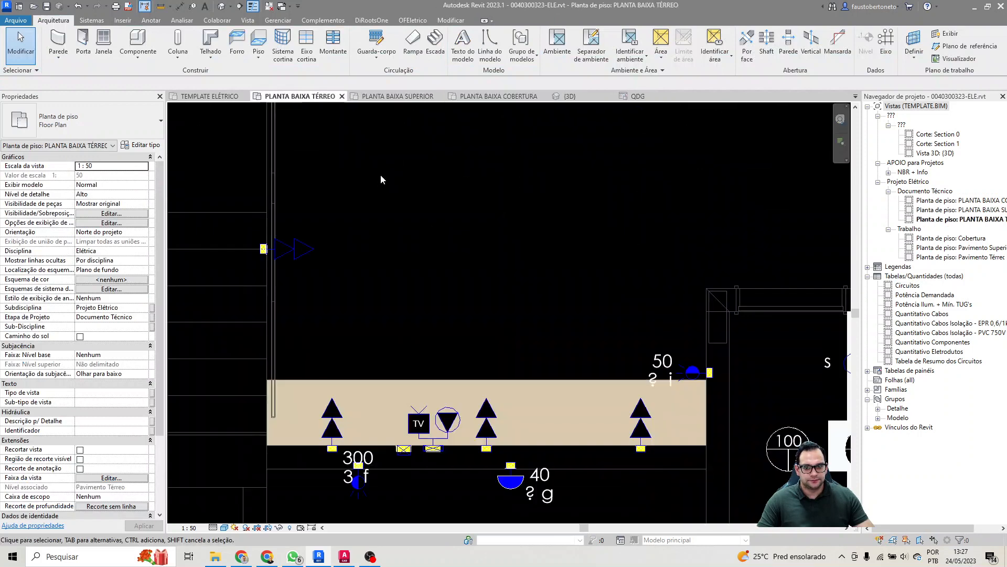
pyautogui.click(306, 251)
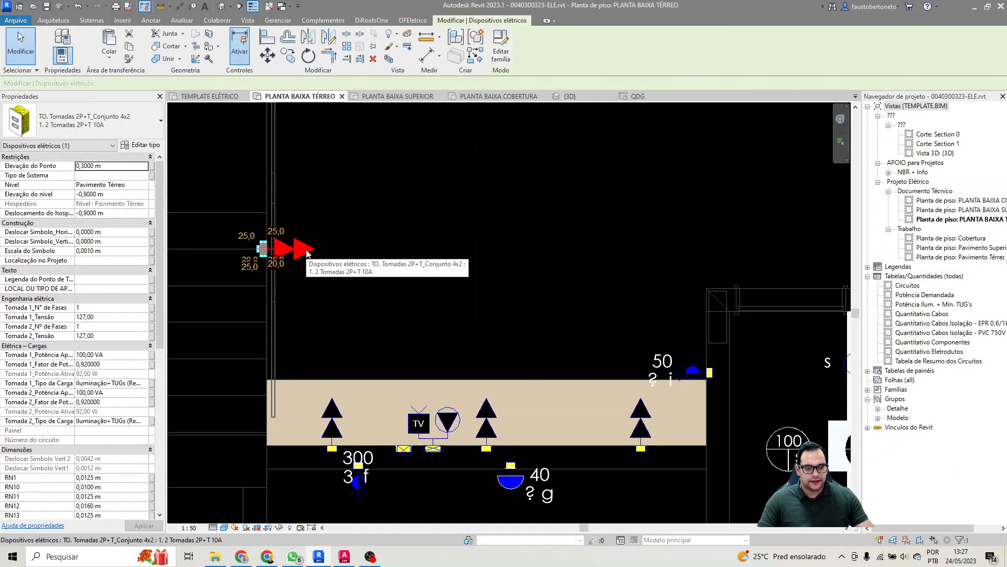
pyautogui.click(433, 330)
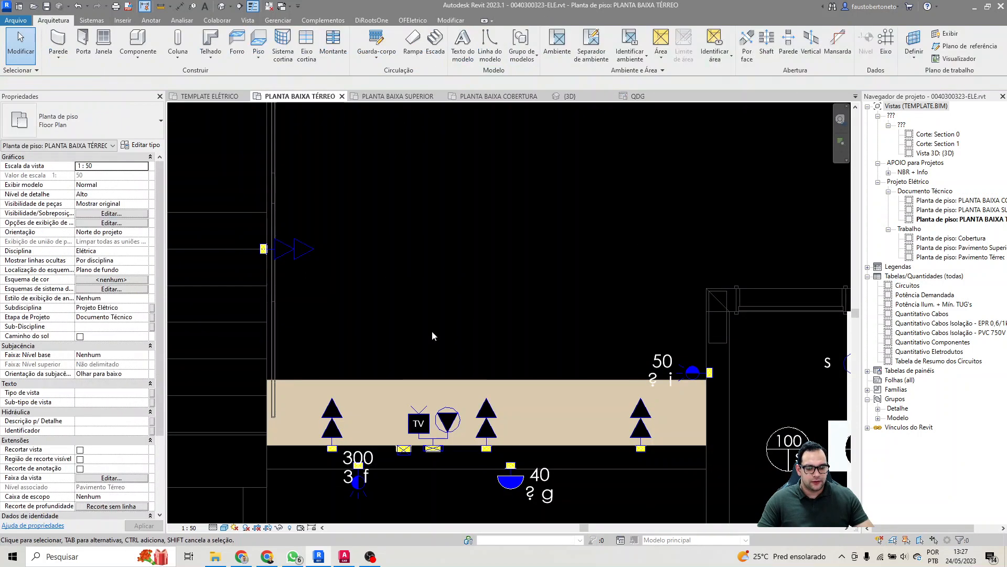
pyautogui.click(333, 410)
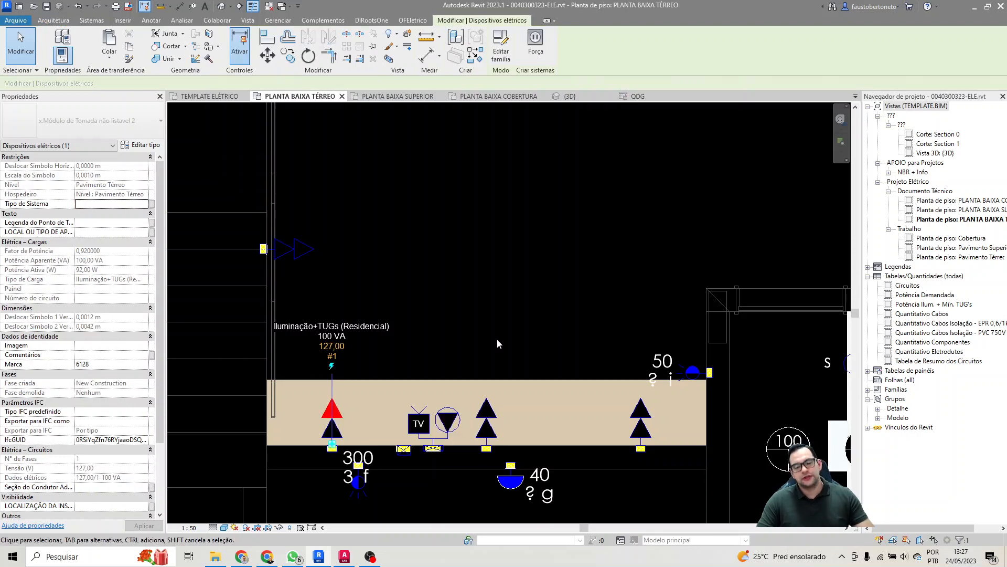
pyautogui.click(535, 44)
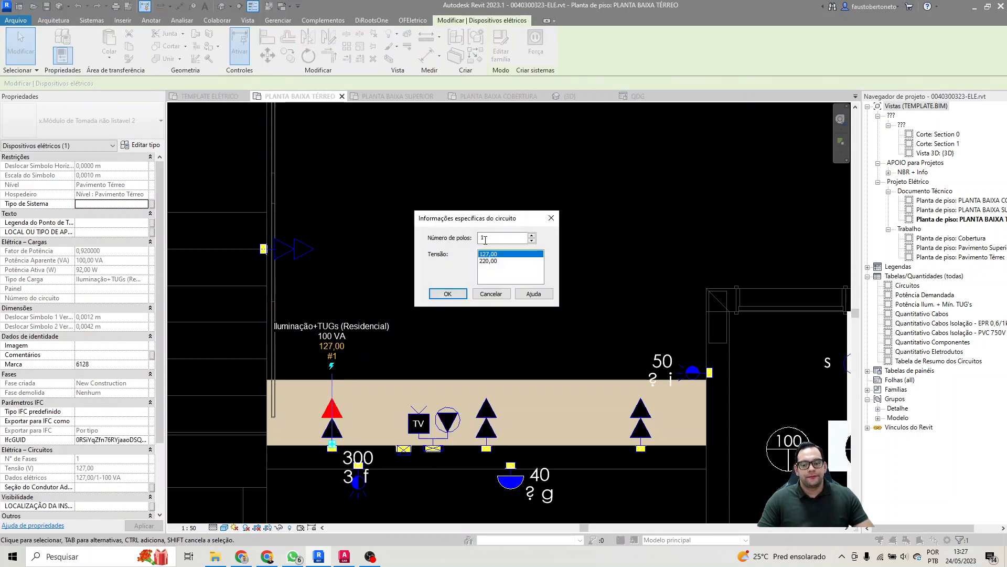
pyautogui.click(447, 294)
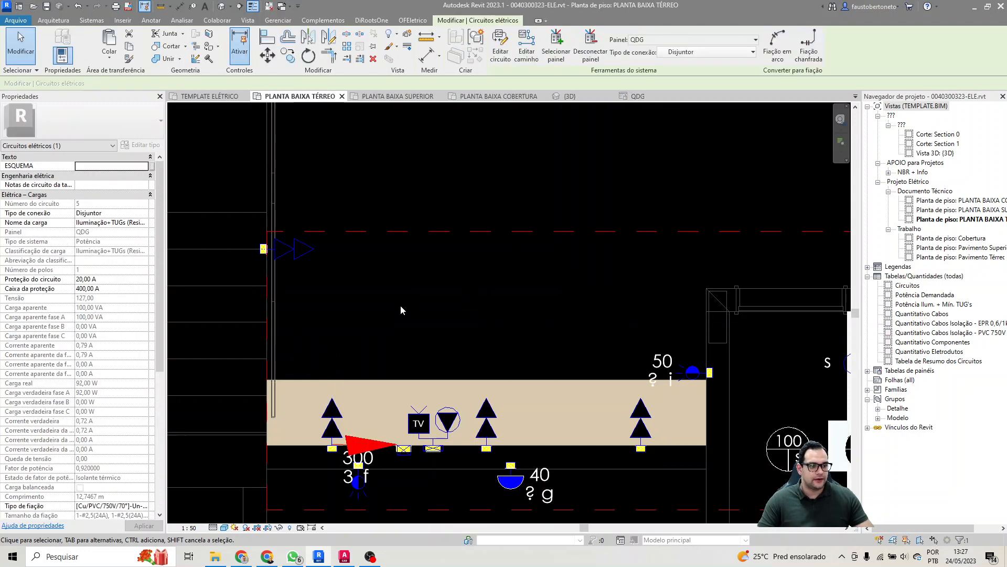
# Step: Add the lower module of the TV panel's leftmost double socket to the new 127 V circuit and finish editing
pyautogui.click(501, 44)
pyautogui.click(331, 434)
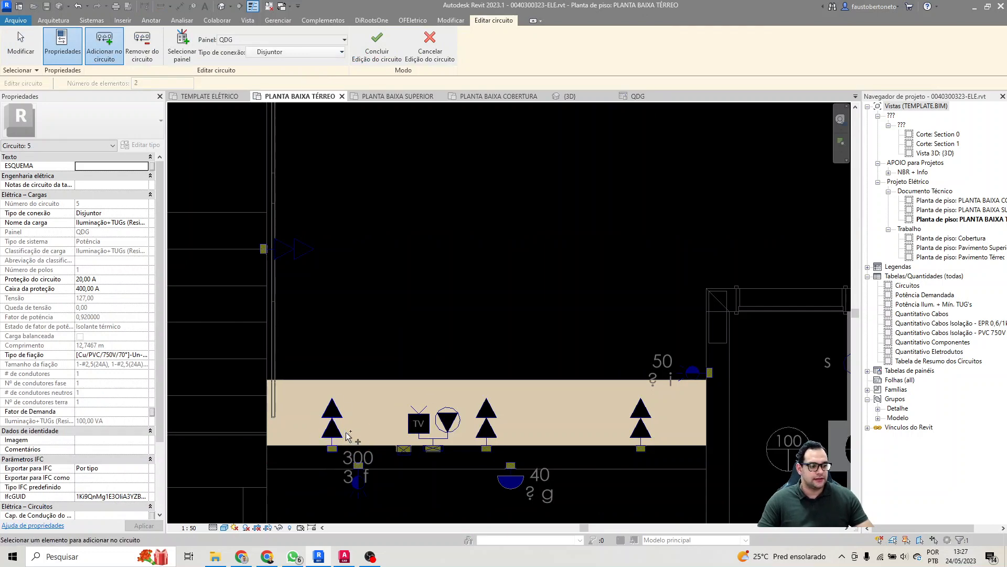
pyautogui.click(390, 57)
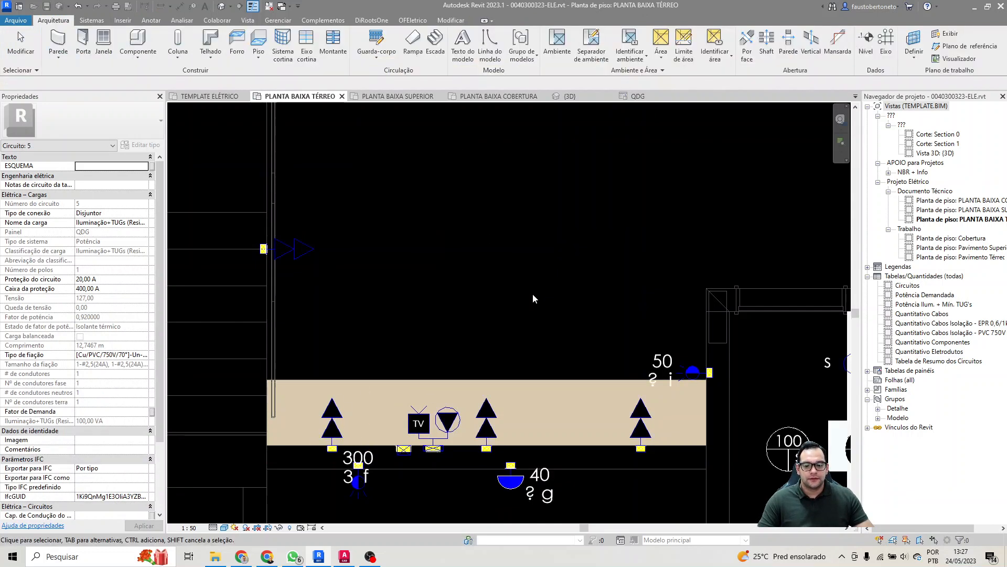
pyautogui.click(339, 417)
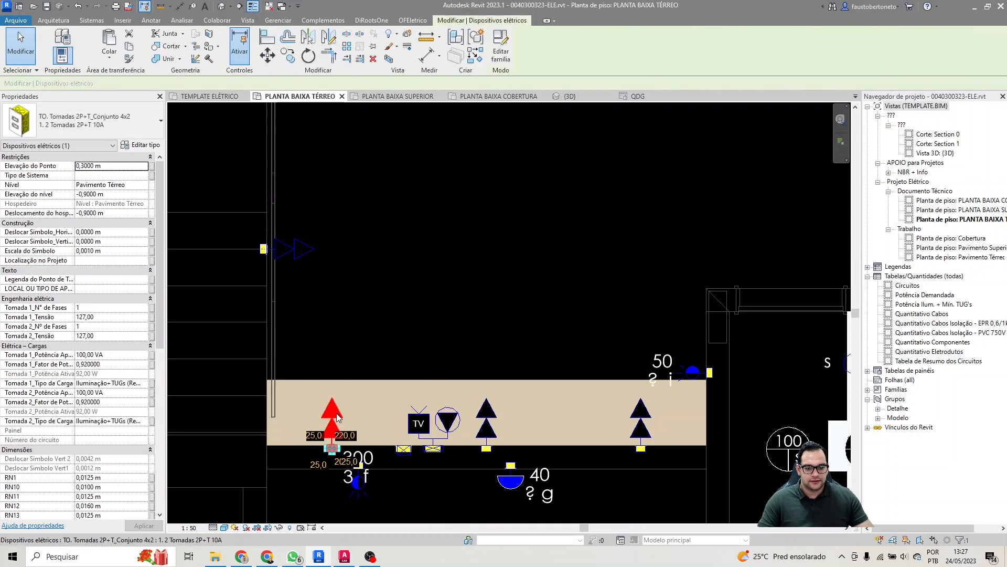
pyautogui.click(364, 376)
# Step: Rename circuit 5 as "Tomadas Sala - 127V" in the QDG panel schedule
pyautogui.click(633, 96)
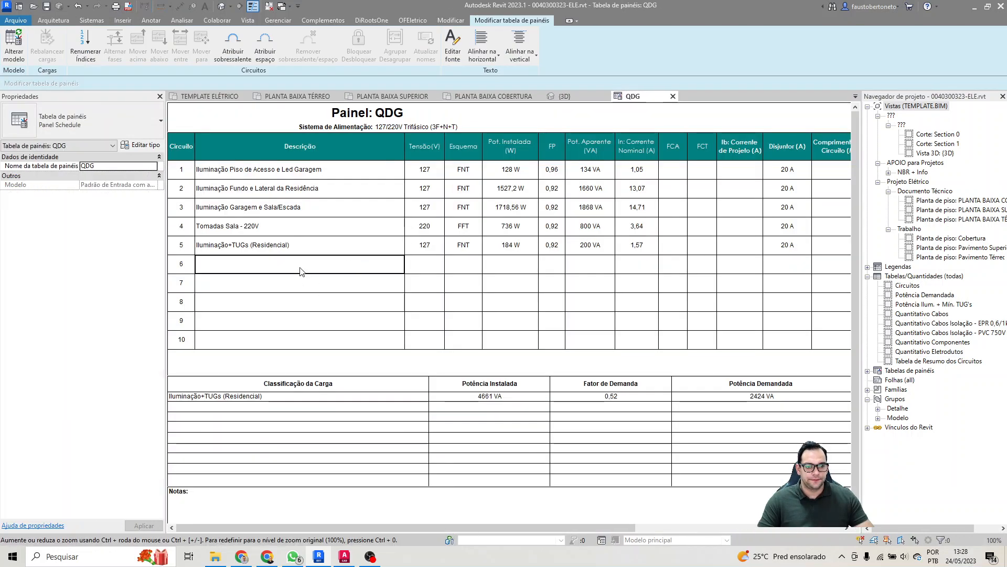
pyautogui.click(338, 249)
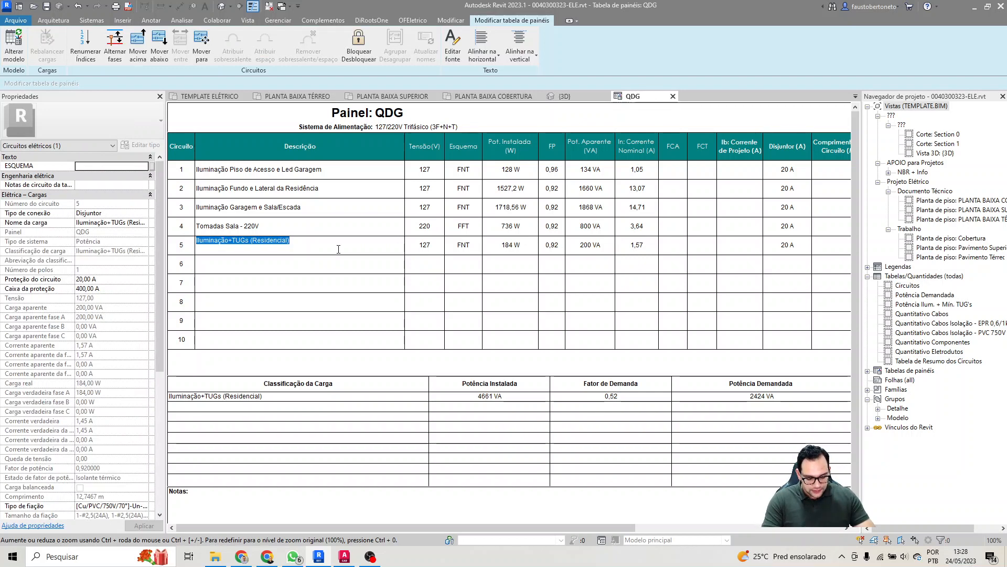
pyautogui.write('Tomadas Sala 127V')
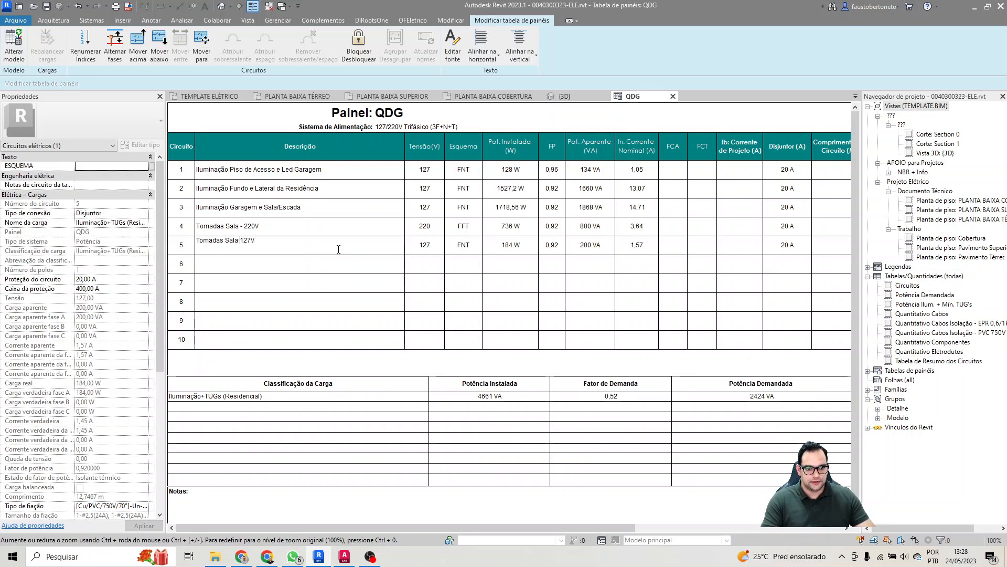
pyautogui.write('-')
pyautogui.press('Return')
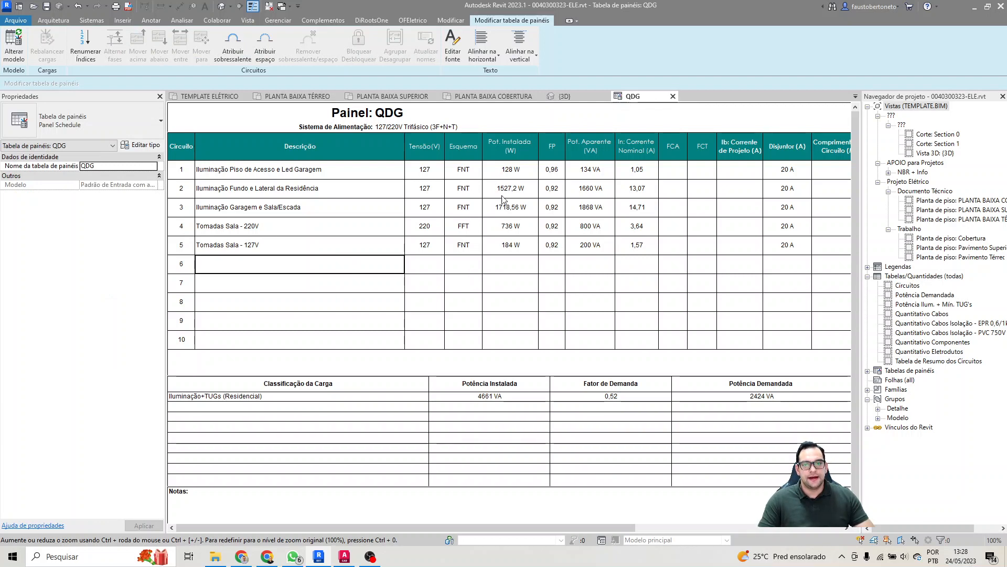
# Step: Review the 220 V socket circuit's wiring scheme and the demand factor of the Iluminação+TUGs (Residencial) load in the QDG schedule
pyautogui.click(473, 231)
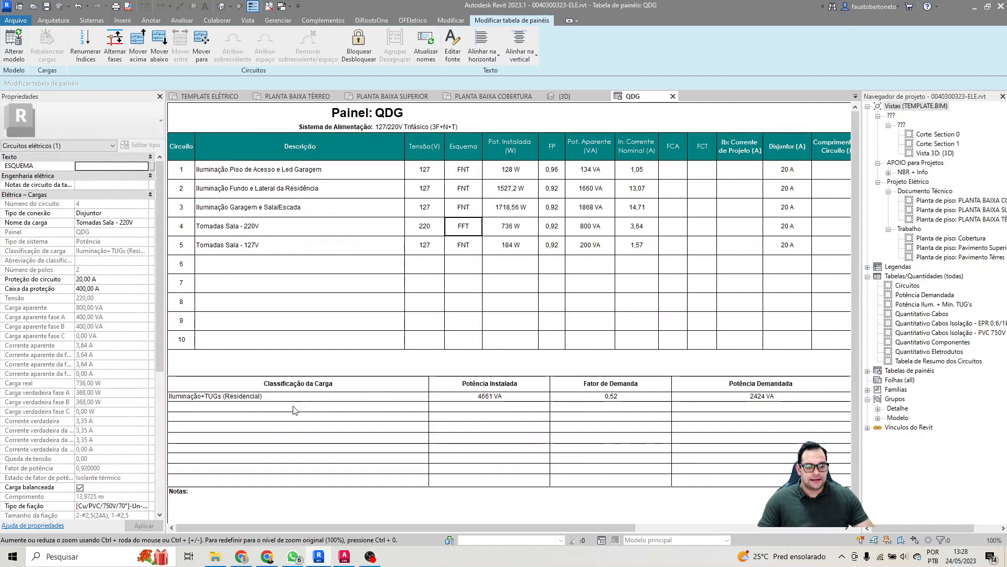
pyautogui.click(199, 398)
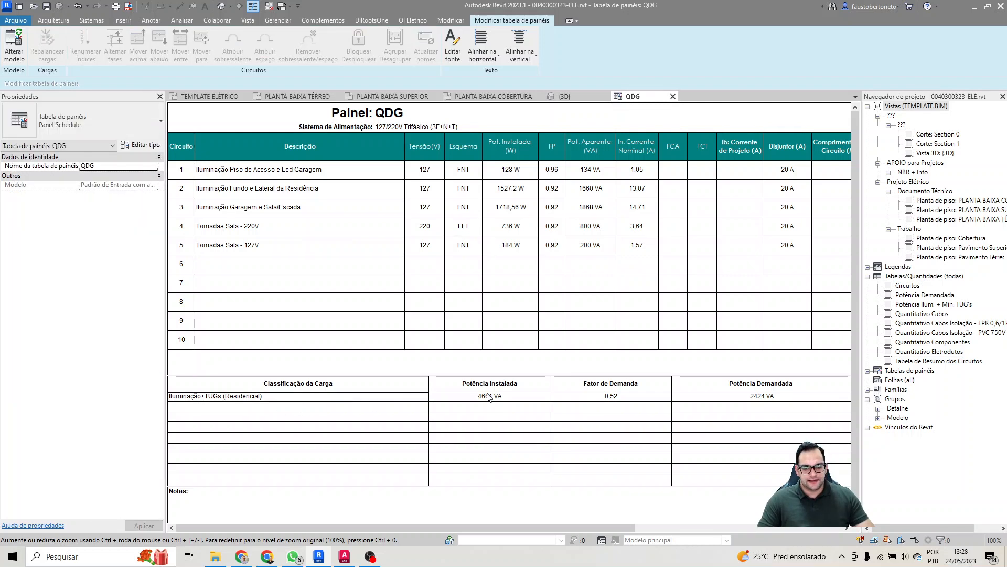
pyautogui.click(614, 397)
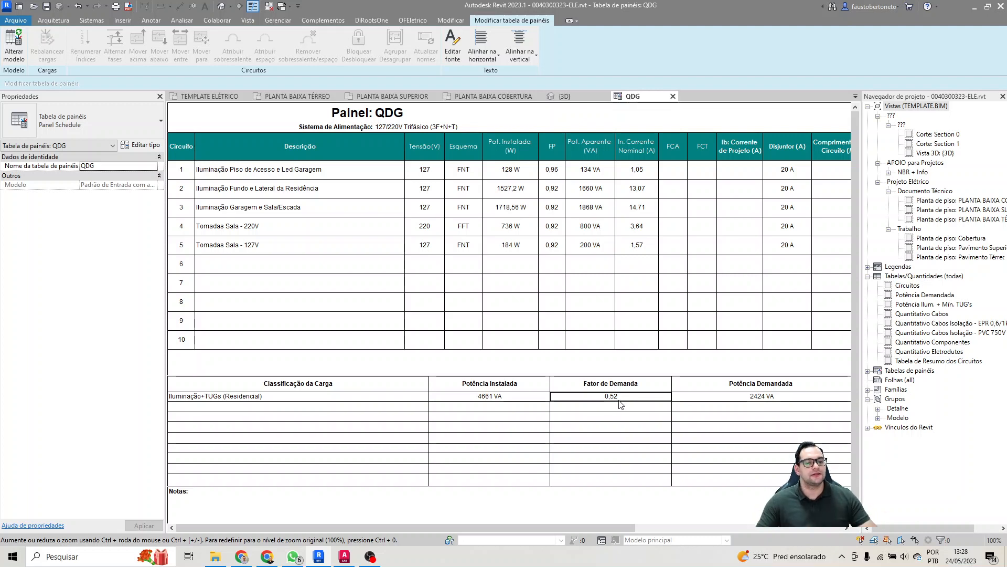
# Step: Select the wire-outlet power point (Ponto de Força Saída de Fio) on the bathroom wall beyond the toilet in the ground floor plan
pyautogui.click(297, 96)
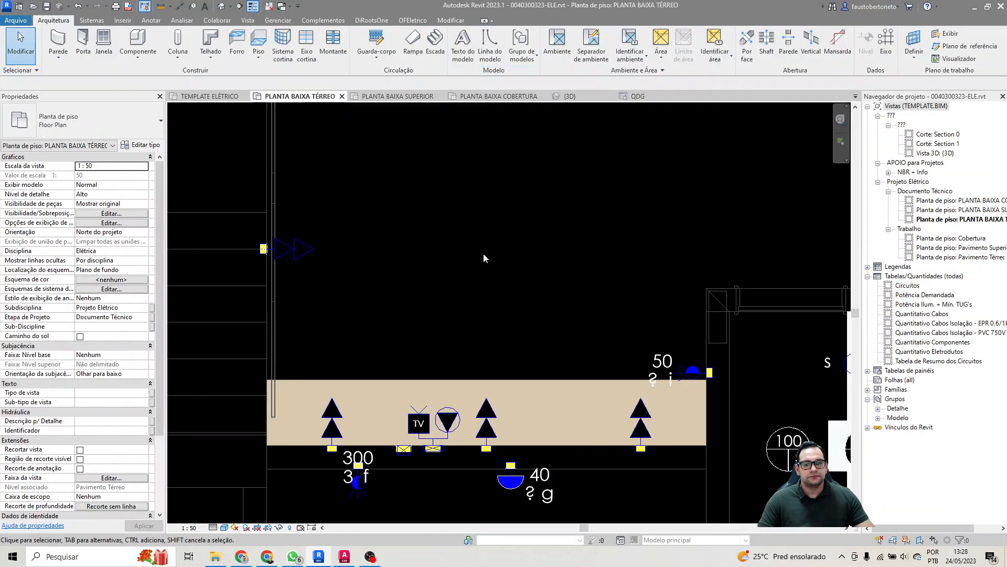
pyautogui.moveTo(703, 257); pyautogui.dragTo(176, 253, button='middle')
pyautogui.scroll(-2, 577, 288)
pyautogui.moveTo(755, 401); pyautogui.dragTo(640, 447, button='middle')
pyautogui.moveTo(630, 374); pyautogui.dragTo(648, 312, button='middle')
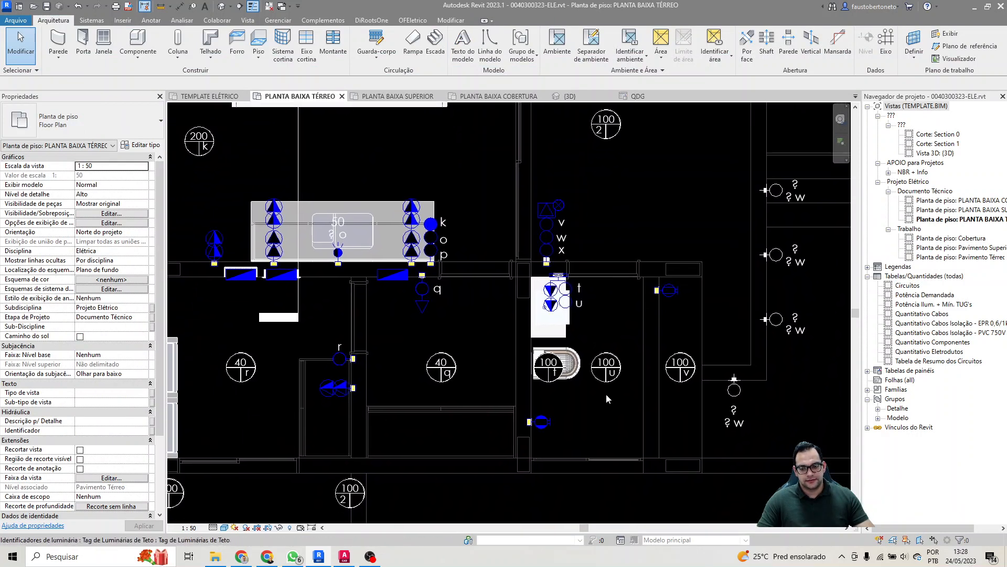
pyautogui.click(543, 422)
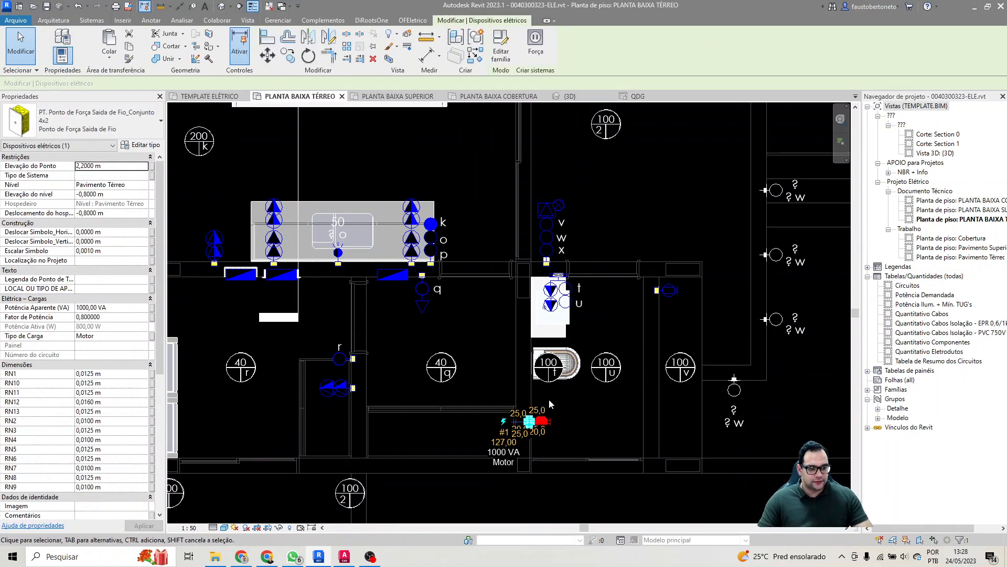
pyautogui.moveTo(549, 396)
pyautogui.mouseDown(button='middle')
pyautogui.moveTo(612, 403)
pyautogui.moveTo(536, 398)
pyautogui.mouseUp(button='middle')
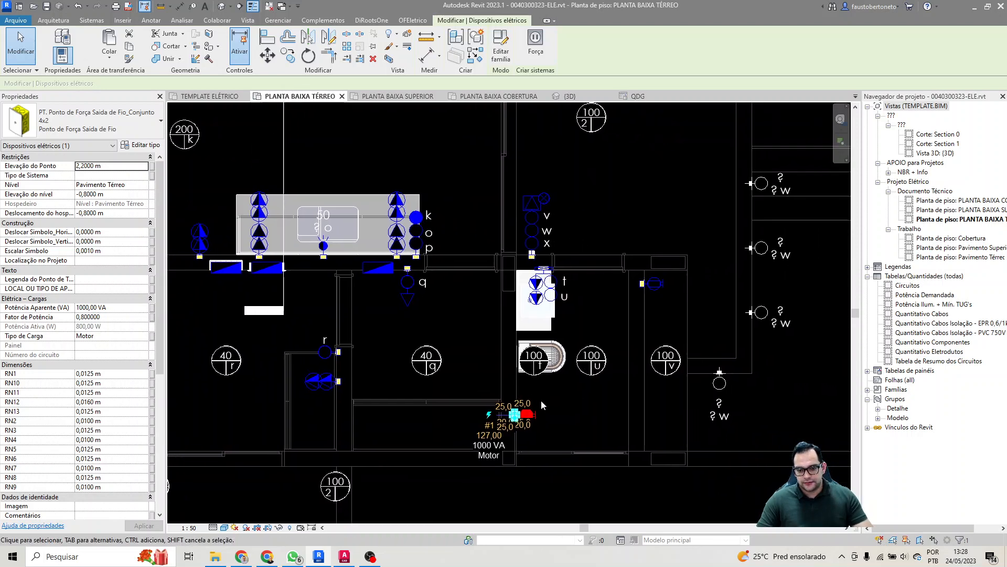
pyautogui.scroll(2, 540, 400)
pyautogui.click(116, 335)
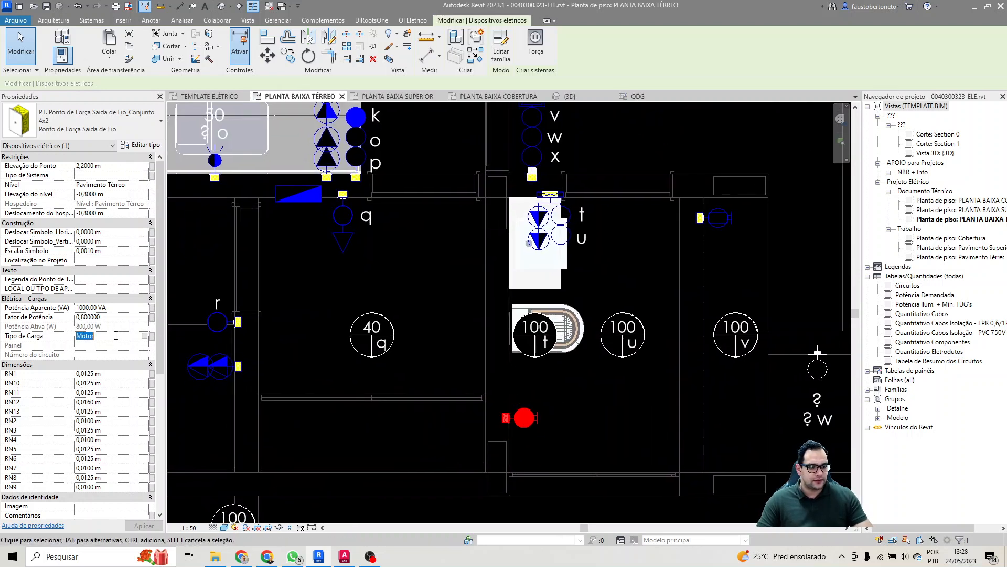
pyautogui.click(146, 335)
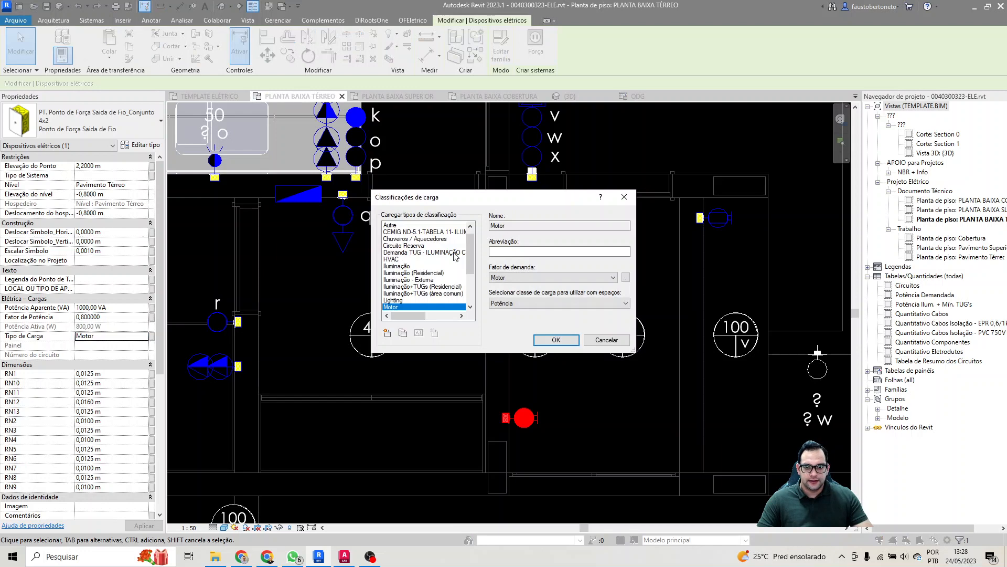
pyautogui.click(438, 239)
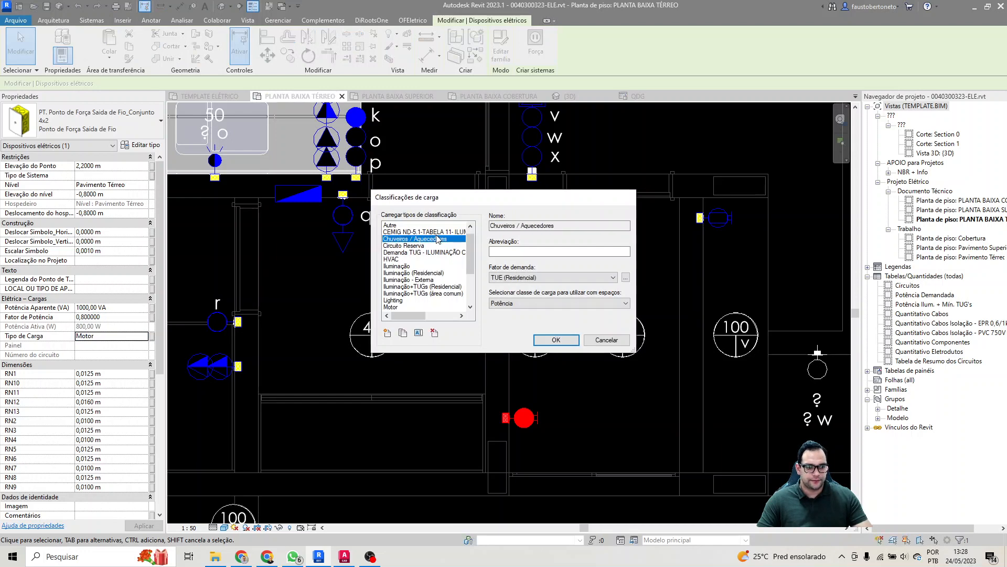
pyautogui.press('Escape')
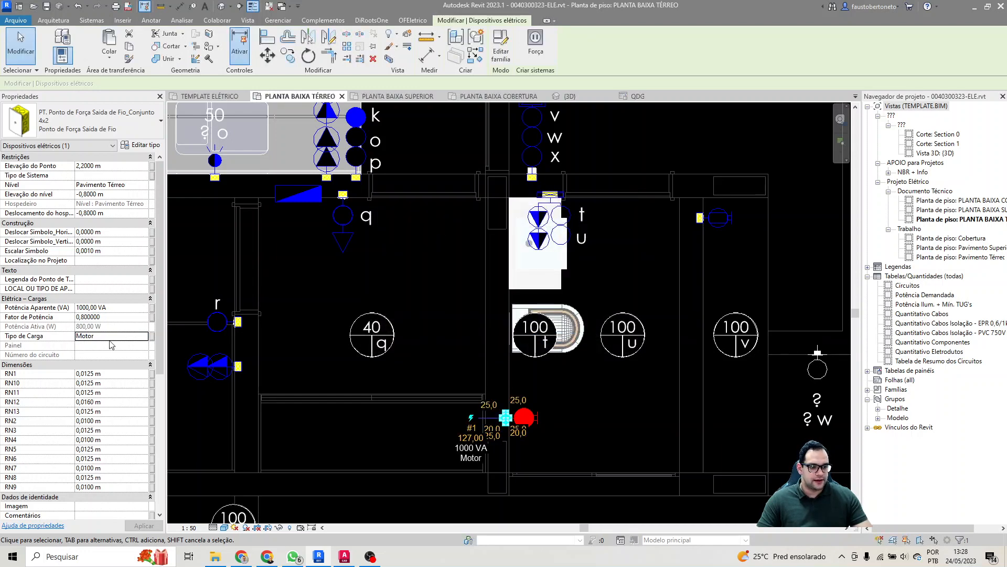
# Step: Set the bathroom power point's load type to Chuveiros / Aquecedores
pyautogui.click(146, 336)
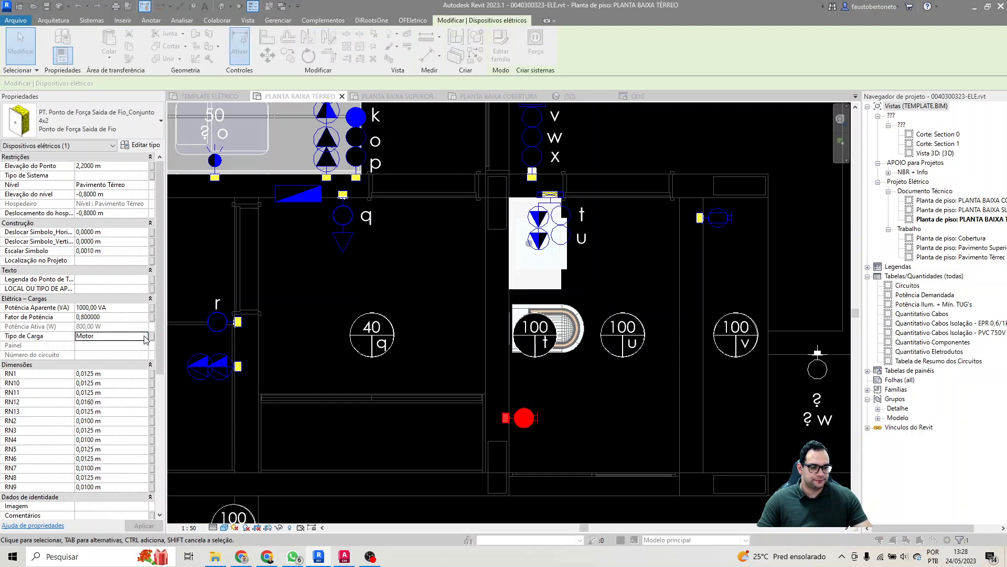
pyautogui.click(430, 234)
pyautogui.click(429, 239)
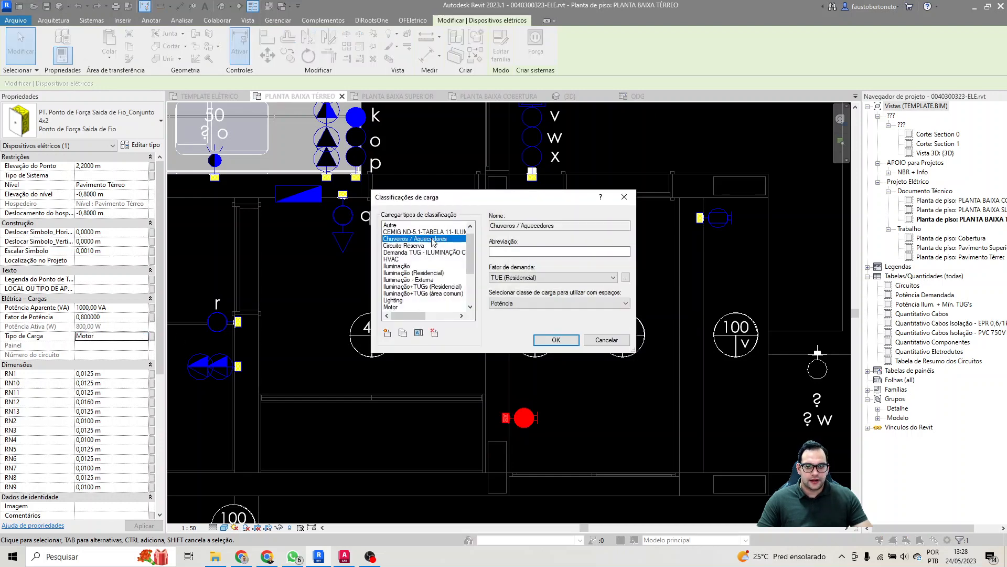
pyautogui.click(554, 340)
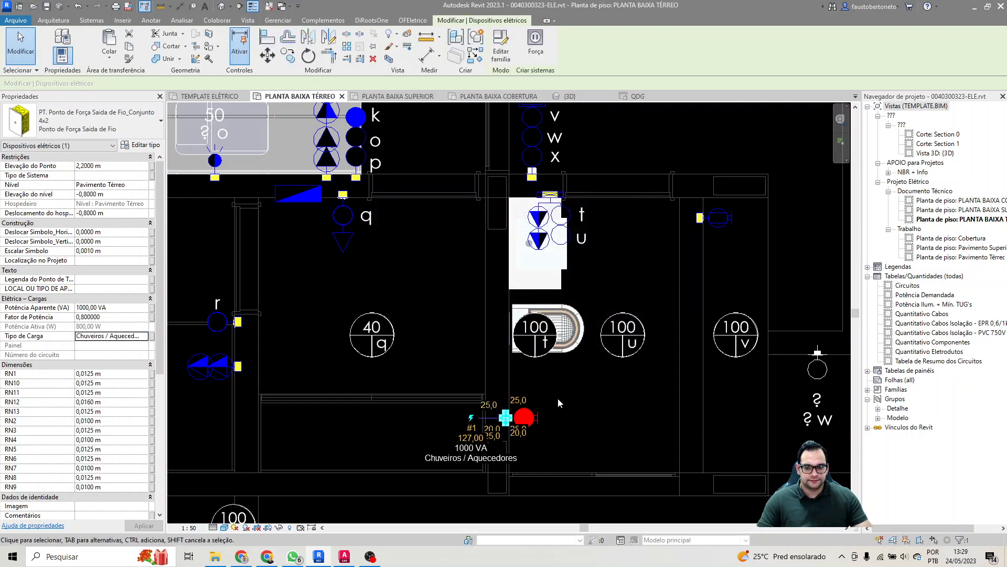
# Step: Set the bathroom power point's power factor to 1 and its apparent power to 7800 VA
pyautogui.click(120, 317)
pyautogui.write('1')
pyautogui.press('Return')
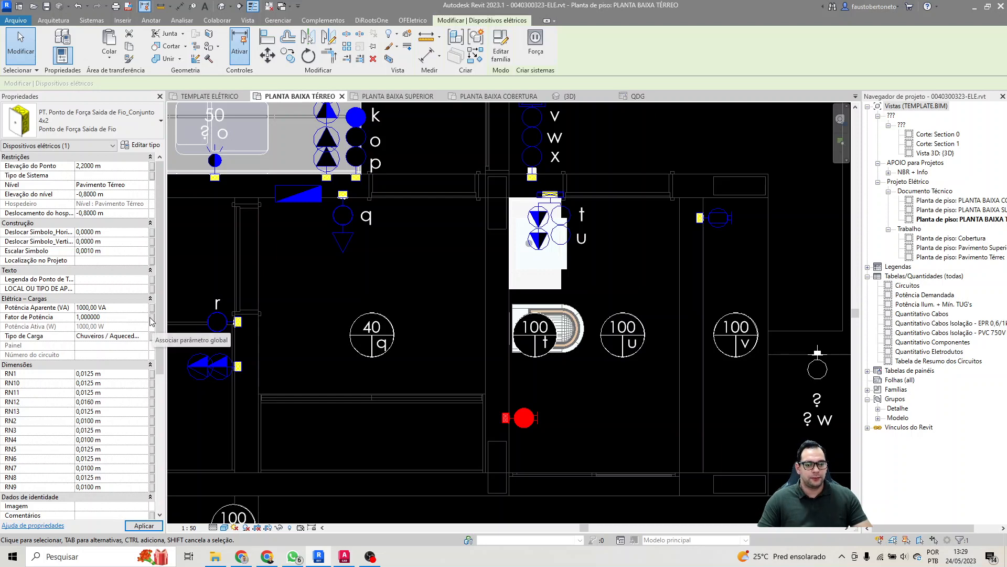
pyautogui.click(126, 308)
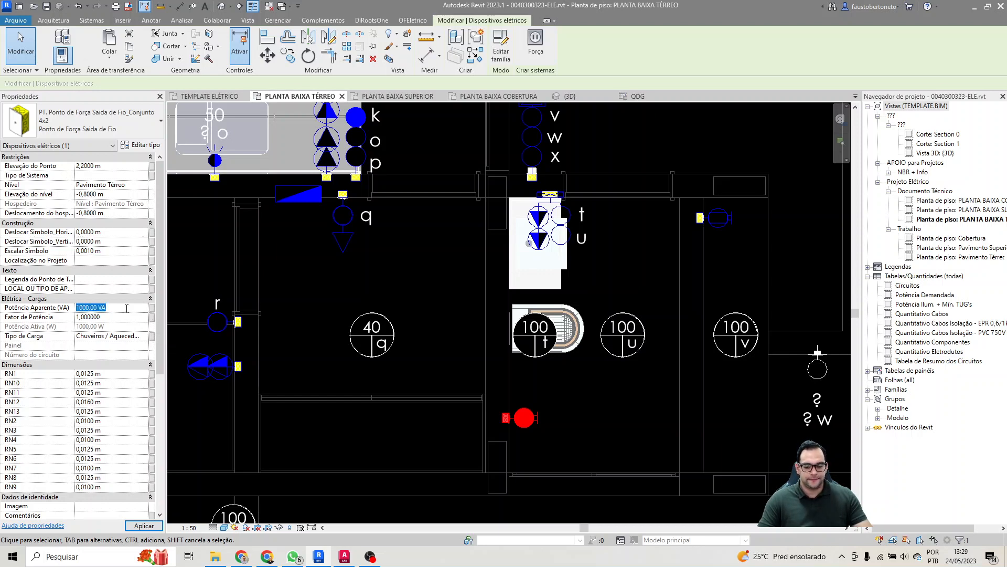
pyautogui.write('7800')
pyautogui.press('Return')
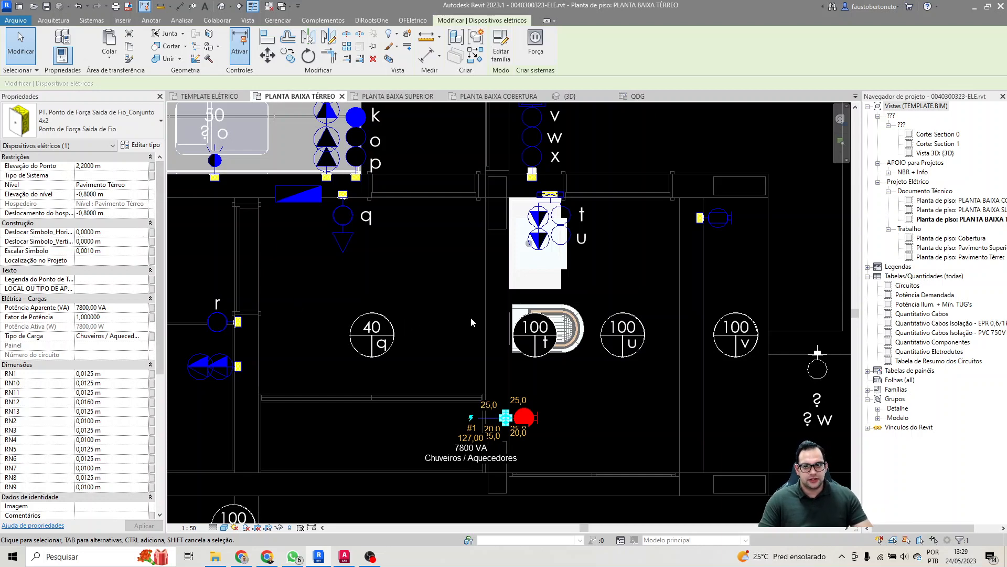
# Step: Create a two-pole 220 V power circuit for the bathroom power point
pyautogui.click(535, 46)
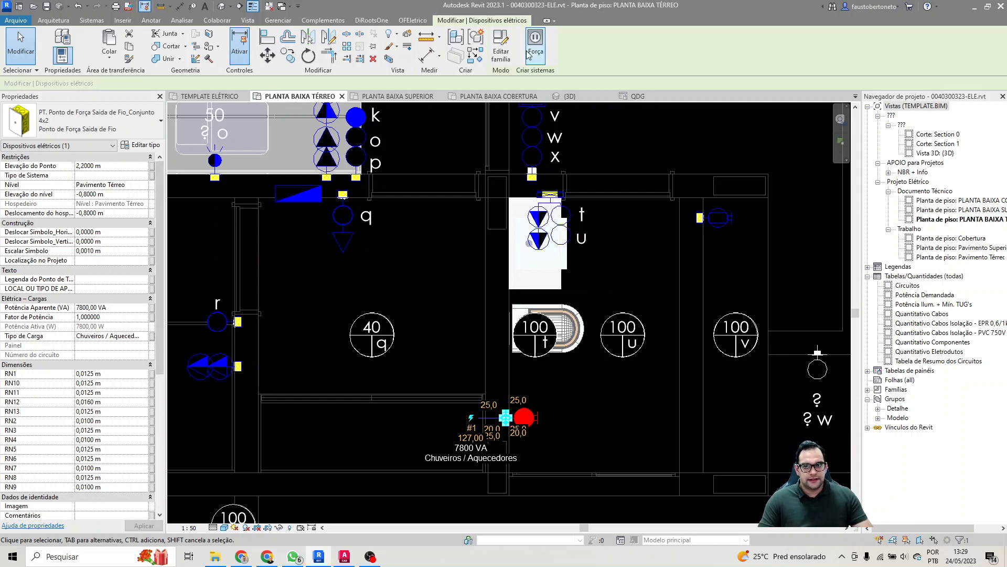
pyautogui.click(533, 236)
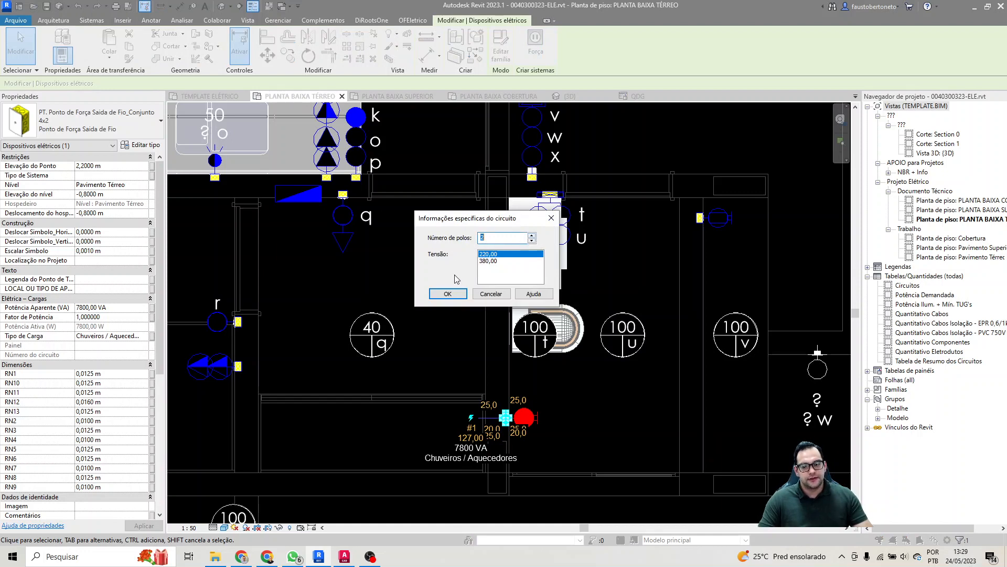
pyautogui.click(447, 294)
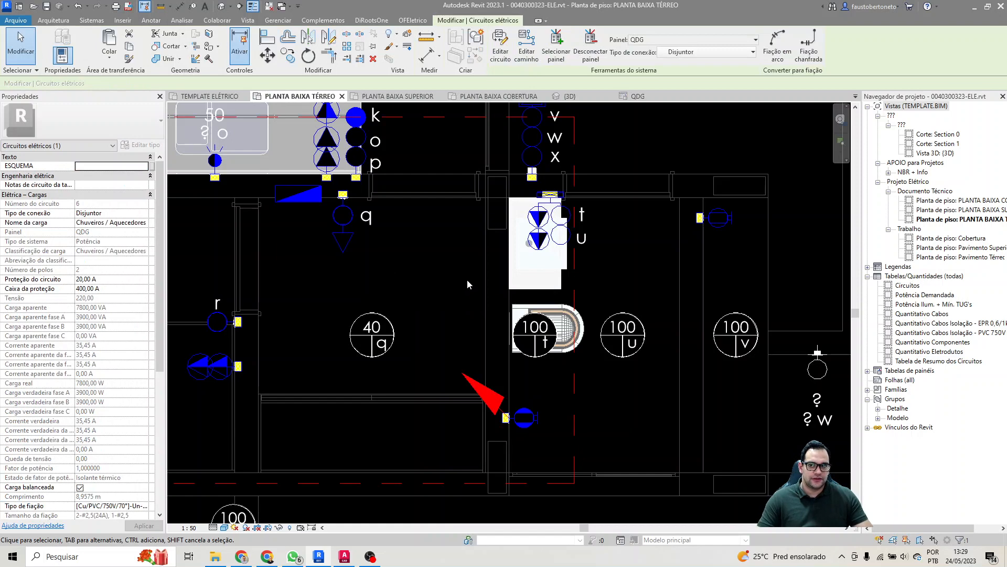
# Step: Change the new shower circuit's load name to "Chuveiro Banho da Piscina" and deselect the circuit
pyautogui.click(109, 223)
pyautogui.moveTo(105, 223); pyautogui.dragTo(210, 218)
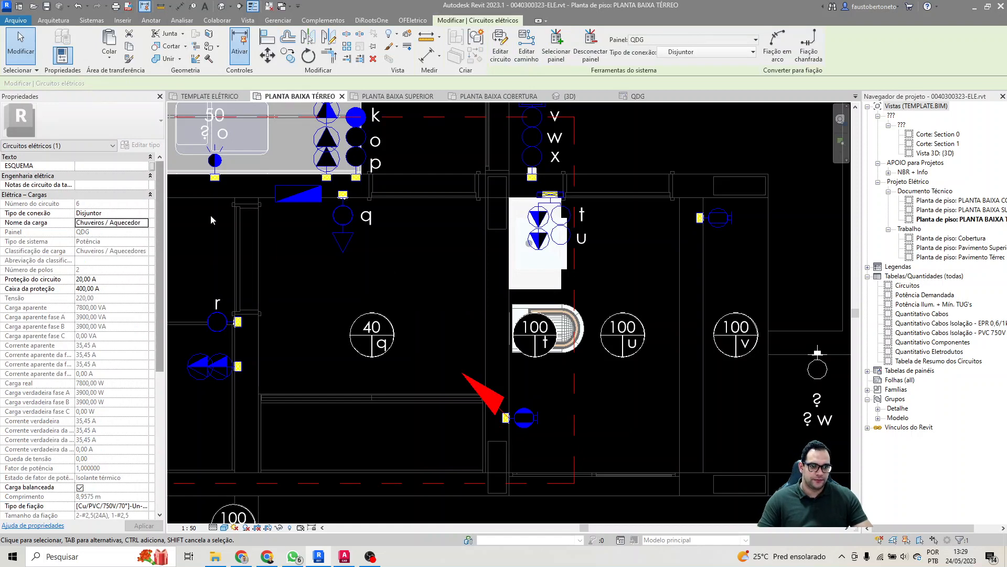
pyautogui.click(106, 223)
pyautogui.moveTo(103, 223); pyautogui.dragTo(138, 220)
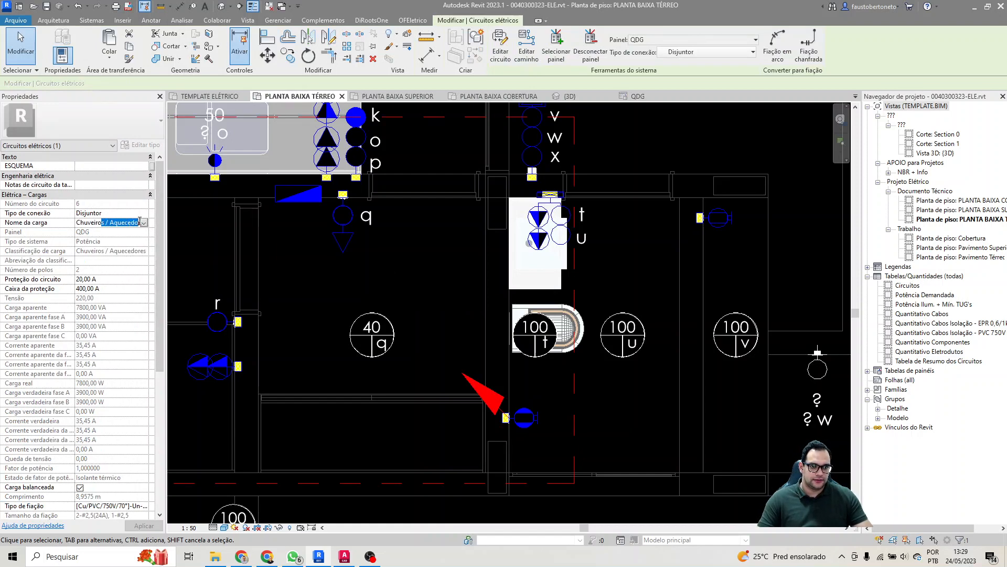
pyautogui.write('s')
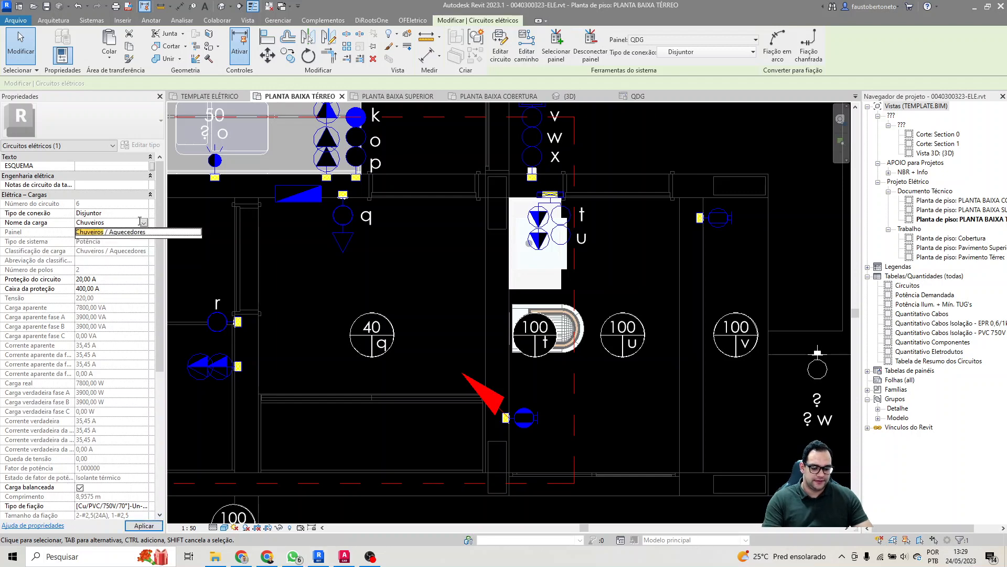
pyautogui.press('BackSpace')
pyautogui.write(' Banho da')
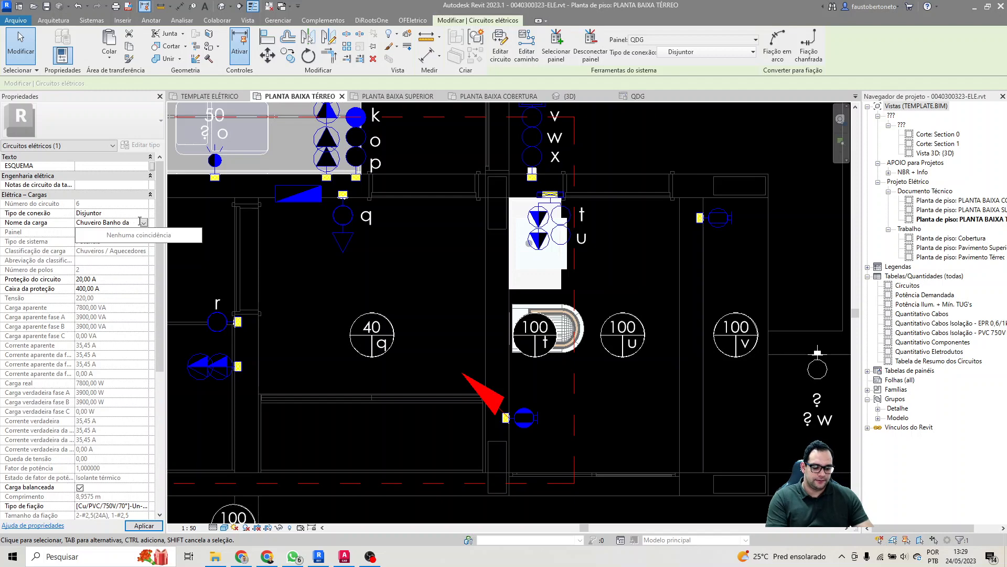
pyautogui.write(' Piscina')
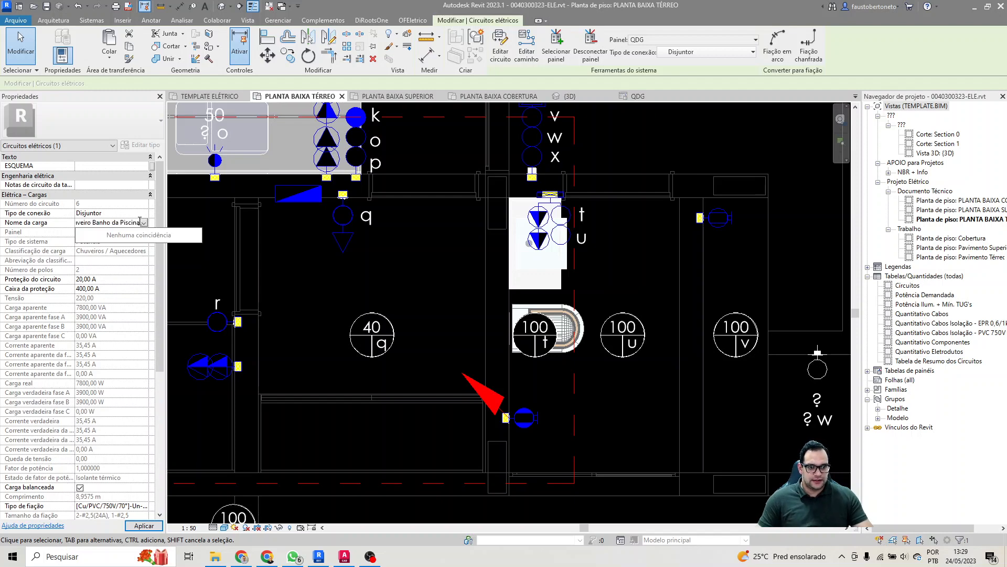
pyautogui.press('Return')
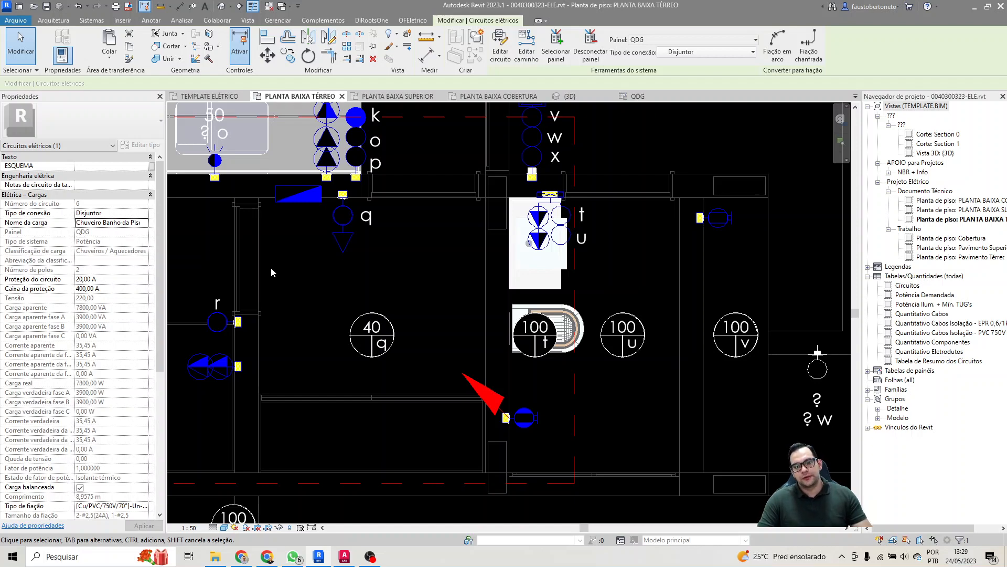
pyautogui.click(458, 269)
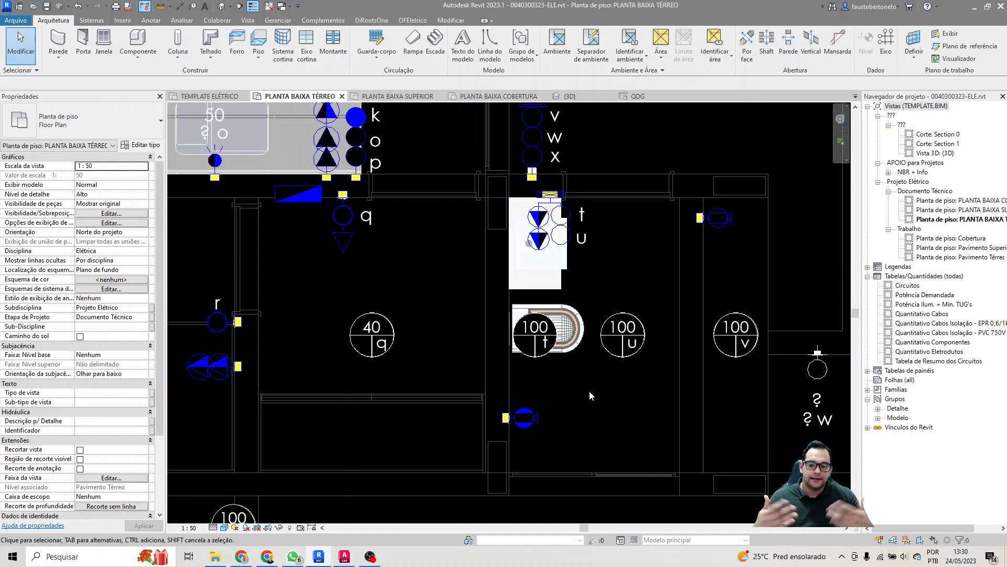
pyautogui.press('t')
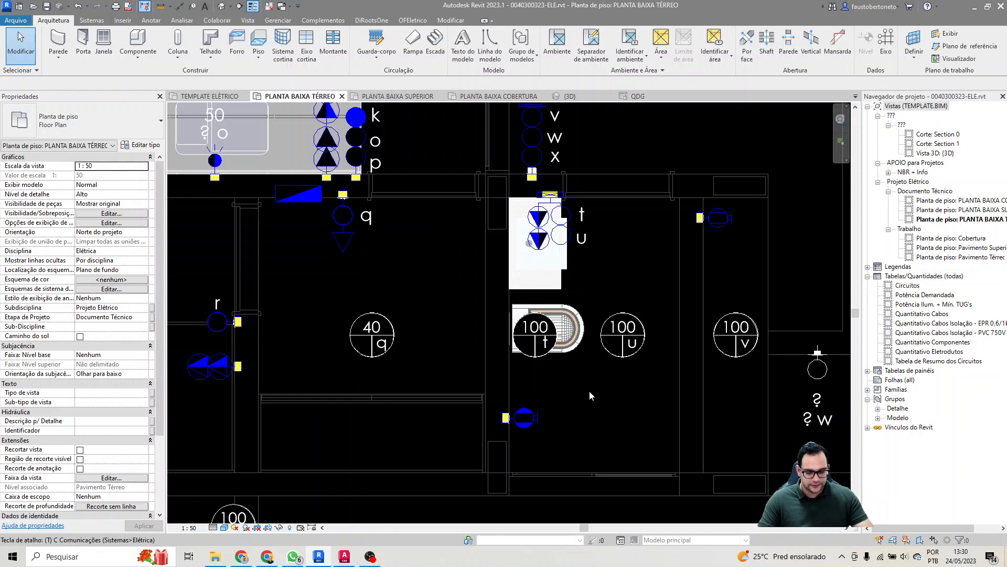
pyautogui.press('g')
pyautogui.click(526, 426)
pyautogui.scroll(2, 520, 415)
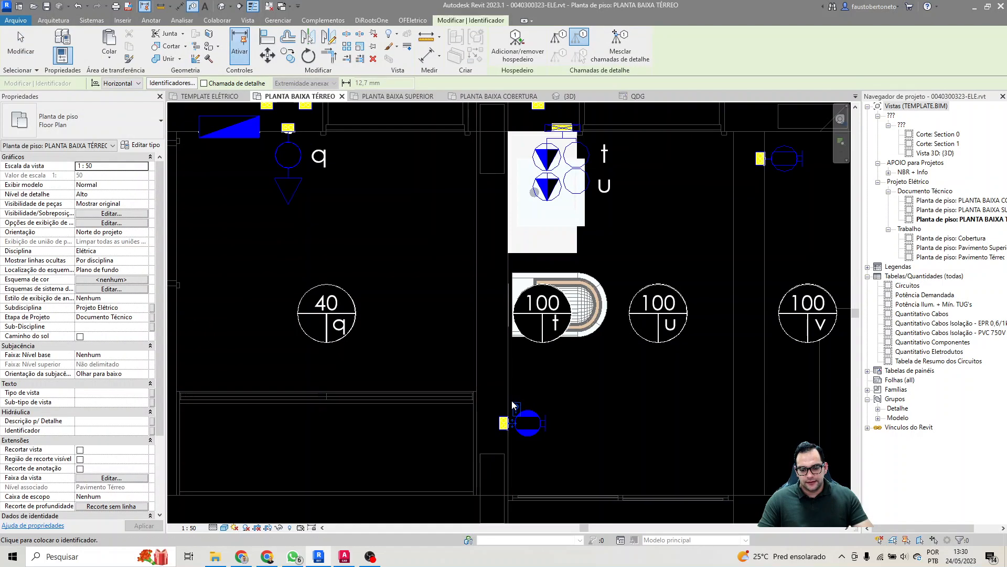
pyautogui.press('Escape')
pyautogui.press('Escape')
pyautogui.click(516, 409)
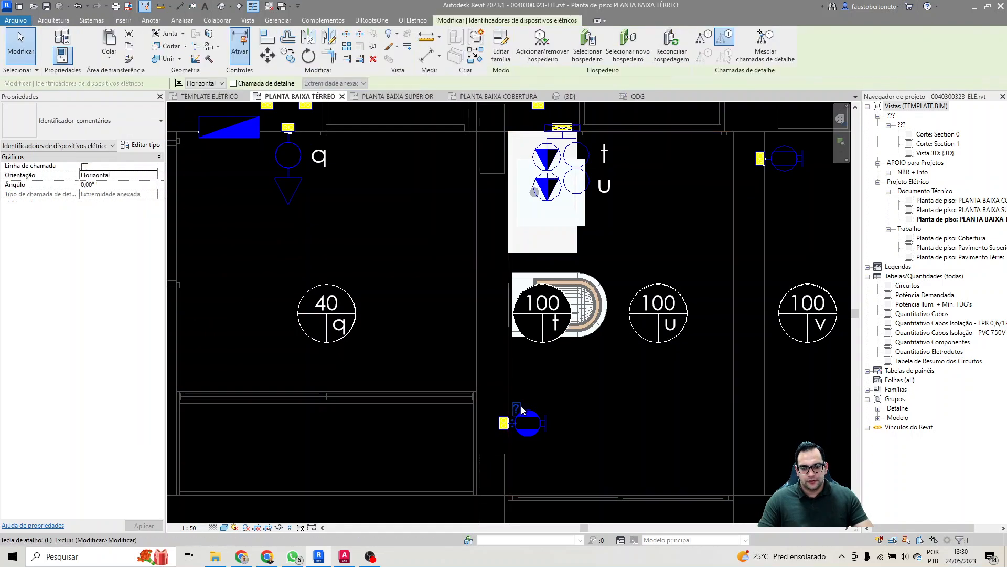
pyautogui.press('Delete')
# Step: Tag the double socket on the wall beside the stairs, near the TV panel, and select the new tag
pyautogui.scroll(-3, 503, 387)
pyautogui.moveTo(467, 319); pyautogui.dragTo(485, 333, button='middle')
pyautogui.scroll(1, 326, 210)
pyautogui.moveTo(328, 210); pyautogui.dragTo(545, 273, button='middle')
pyautogui.scroll(-3, 648, 269)
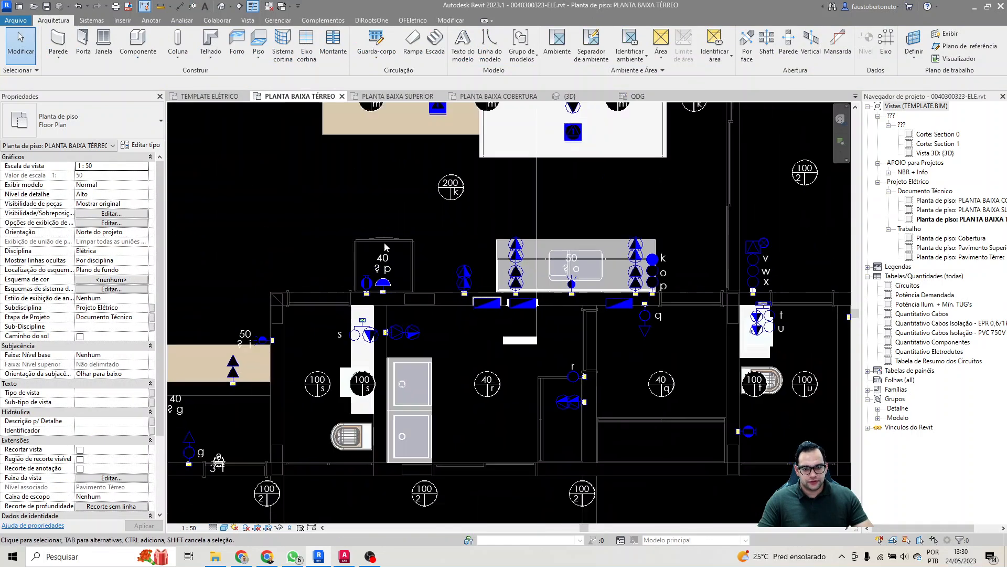
pyautogui.scroll(1, 378, 263)
pyautogui.scroll(-1, 330, 315)
pyautogui.moveTo(292, 337); pyautogui.dragTo(598, 349, button='middle')
pyautogui.scroll(1, 317, 332)
pyautogui.scroll(1, 425, 286)
pyautogui.scroll(1, 380, 255)
pyautogui.moveTo(382, 256); pyautogui.dragTo(399, 293, button='middle')
pyautogui.scroll(1, 399, 293)
pyautogui.press('t')
pyautogui.press('g')
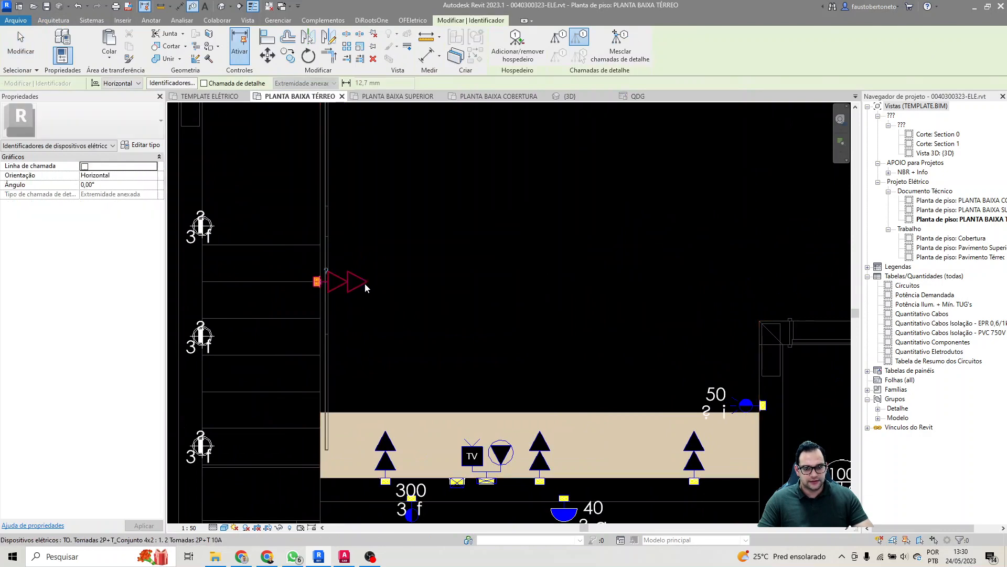
pyautogui.press('Tab')
pyautogui.click(364, 283)
pyautogui.press('Escape')
pyautogui.scroll(2, 346, 267)
pyautogui.click(324, 270)
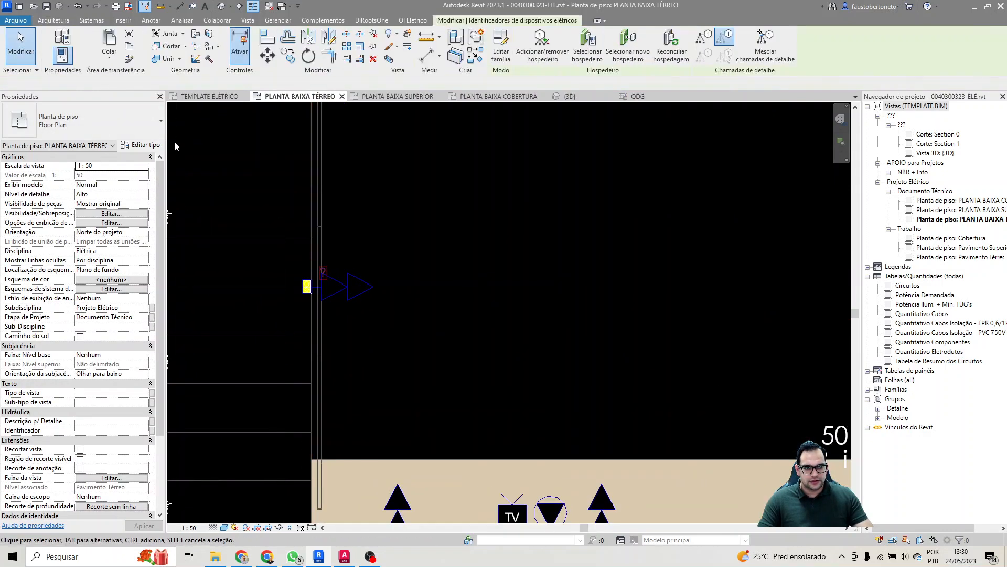
# Step: Change the stair-wall socket's tag type to Tag N° do circuito em Tomada and place it just beyond the socket symbol
pyautogui.click(121, 119)
pyautogui.scroll(-1, 137, 220)
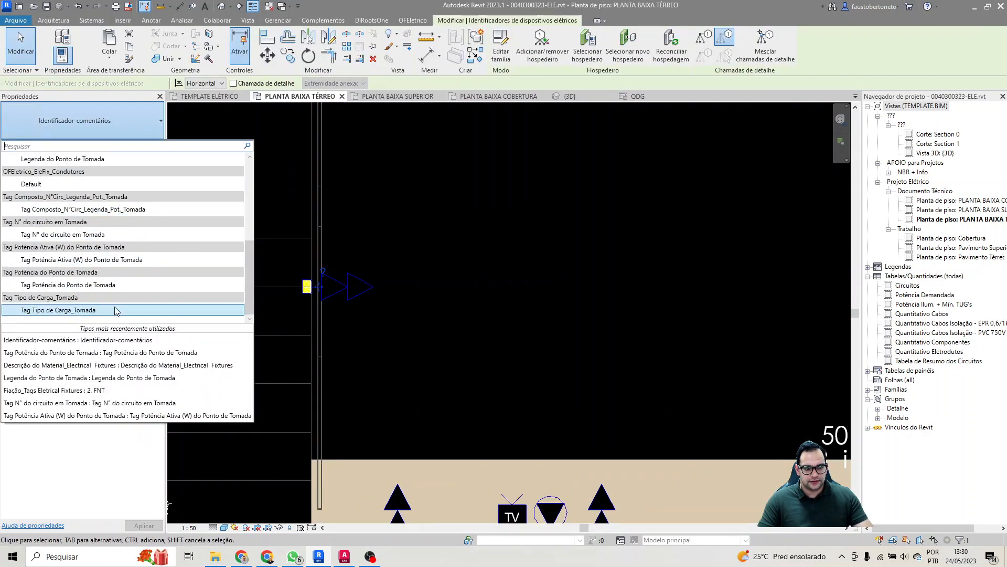
pyautogui.click(121, 235)
pyautogui.moveTo(323, 286); pyautogui.dragTo(387, 294)
pyautogui.click(407, 290)
pyautogui.click(389, 284)
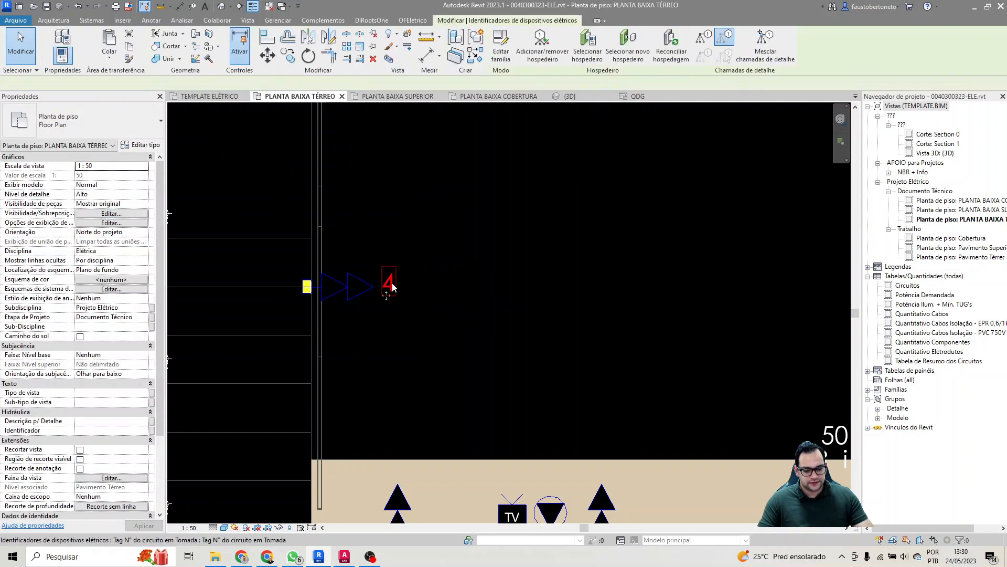
# Step: Tag the bathroom shower power point with its circuit number and place the tag just beyond the symbol
pyautogui.scroll(-3, 286, 279)
pyautogui.moveTo(538, 316); pyautogui.dragTo(275, 316, button='middle')
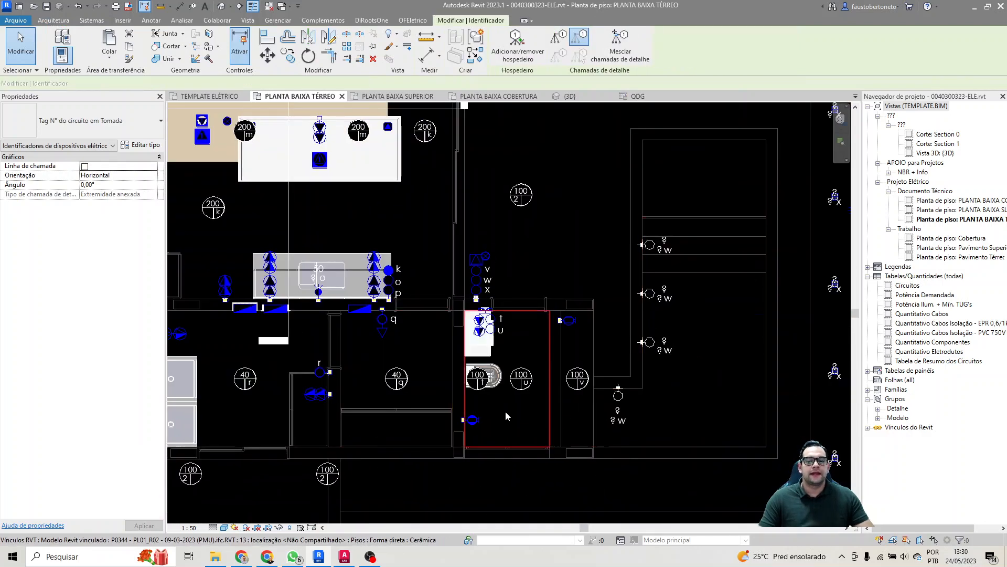
pyautogui.scroll(3, 508, 411)
pyautogui.press('t')
pyautogui.press('g')
pyautogui.click(442, 424)
pyautogui.scroll(2, 445, 426)
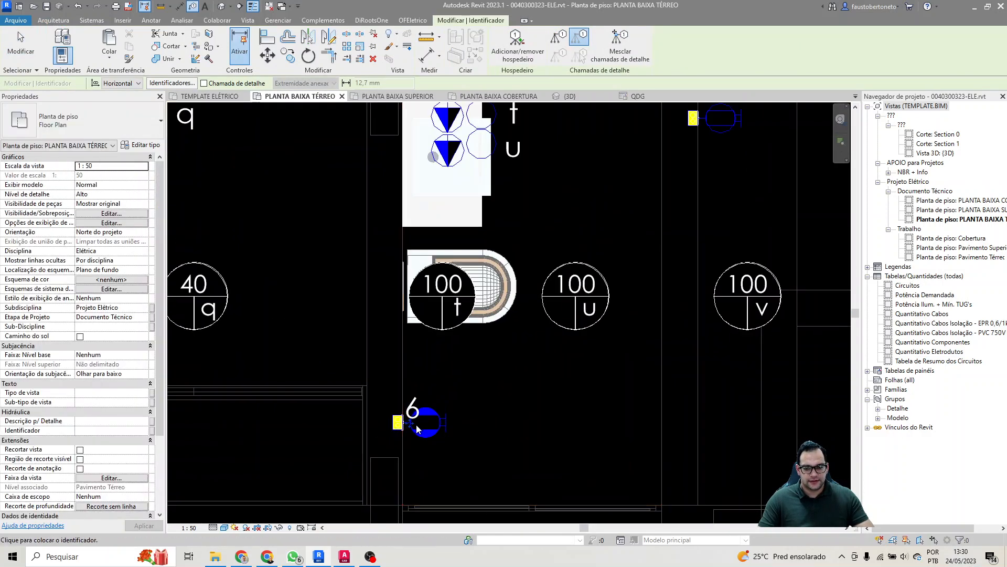
pyautogui.moveTo(409, 423); pyautogui.dragTo(460, 435)
# Step: Tag the TV panel's leftmost double socket with its circuit number, place the tag above the symbol, and finish tagging
pyautogui.moveTo(475, 419); pyautogui.dragTo(730, 390, button='middle')
pyautogui.scroll(-3, 731, 390)
pyautogui.moveTo(247, 247); pyautogui.dragTo(428, 253, button='middle')
pyautogui.scroll(2, 427, 253)
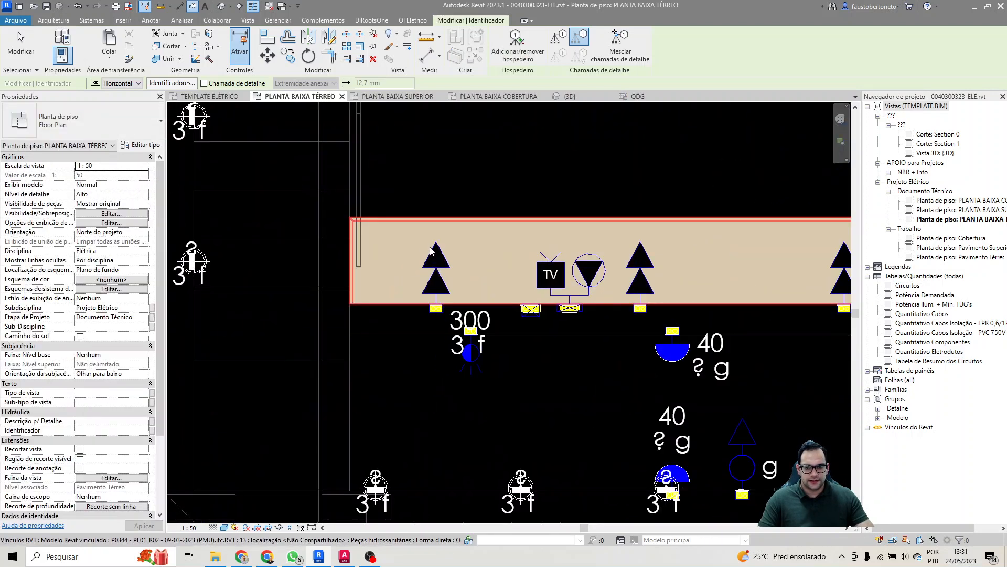
pyautogui.click(436, 283)
pyautogui.moveTo(445, 306); pyautogui.dragTo(439, 236)
pyautogui.scroll(-3, 438, 241)
pyautogui.moveTo(599, 202); pyautogui.dragTo(428, 267, button='middle')
pyautogui.moveTo(766, 254); pyautogui.dragTo(385, 321, button='middle')
pyautogui.scroll(-1, 553, 297)
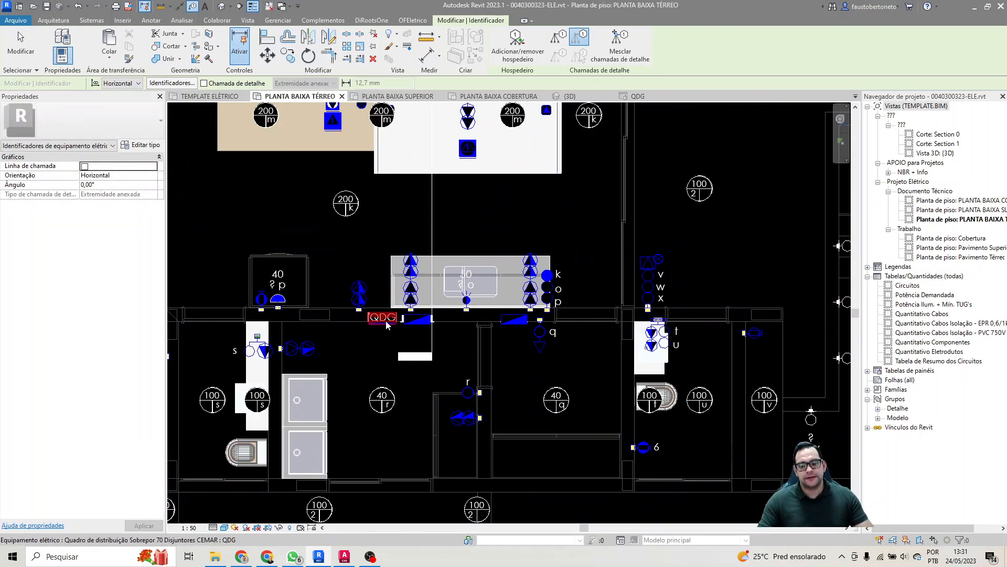
pyautogui.press('Escape')
# Step: Create a three-pole 220 V power circuit for the sauna's wire-outlet power point, in the narrow room beyond the bathroom
pyautogui.moveTo(713, 291); pyautogui.dragTo(563, 304, button='middle')
pyautogui.moveTo(633, 267); pyautogui.dragTo(636, 258, button='middle')
pyautogui.scroll(1, 634, 259)
pyautogui.moveTo(541, 316); pyautogui.dragTo(580, 302, button='middle')
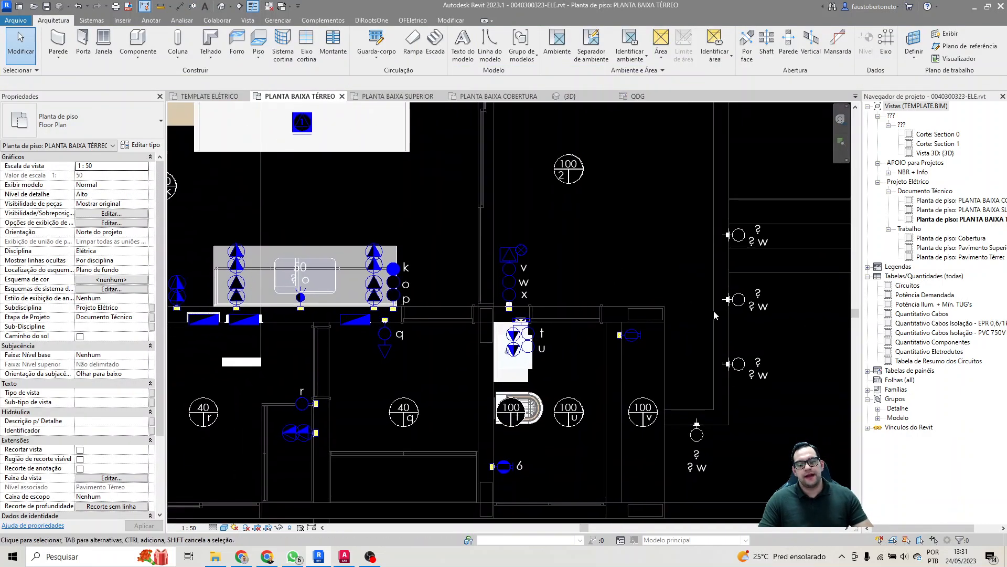
pyautogui.moveTo(647, 321); pyautogui.dragTo(680, 296, button='middle')
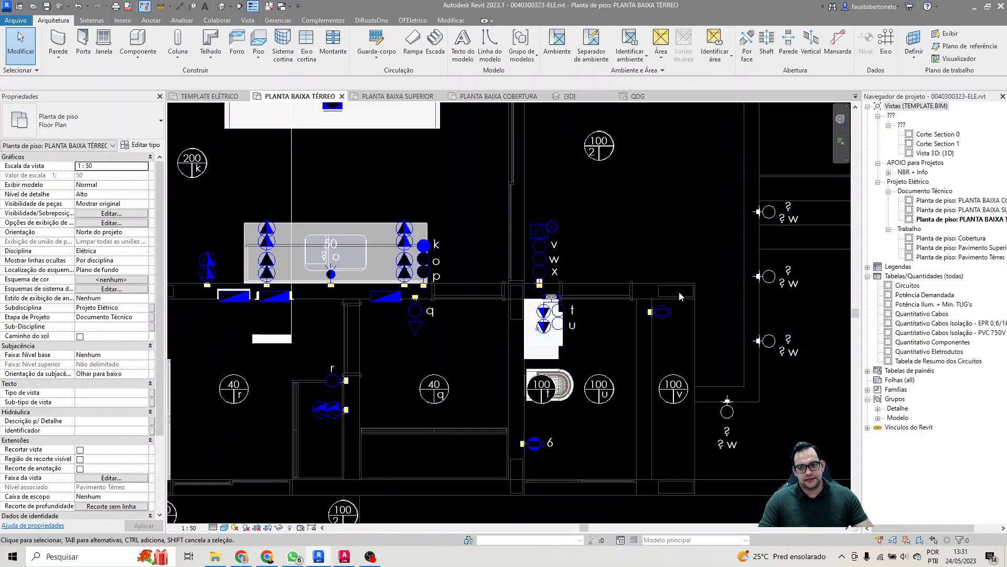
pyautogui.click(667, 320)
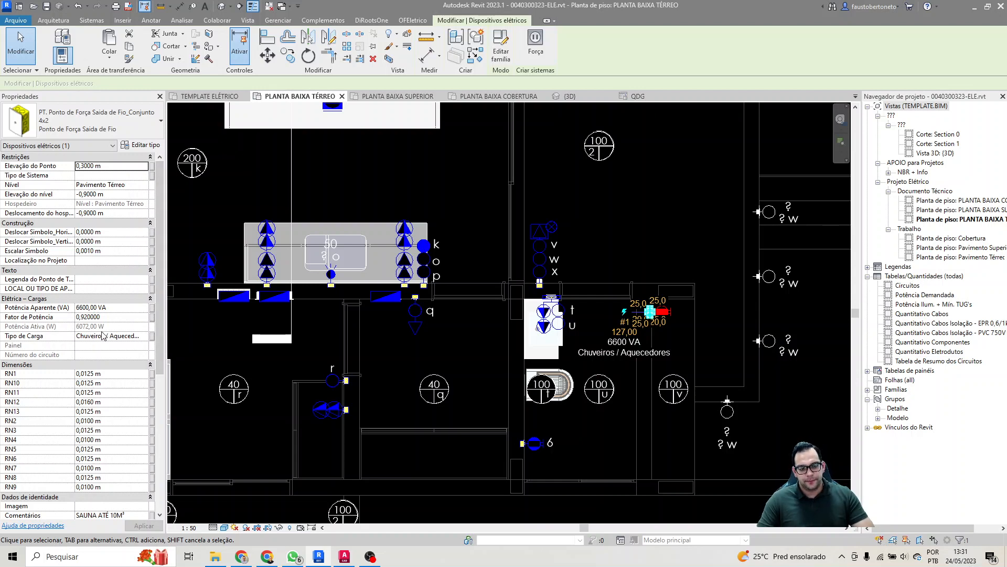
pyautogui.click(534, 53)
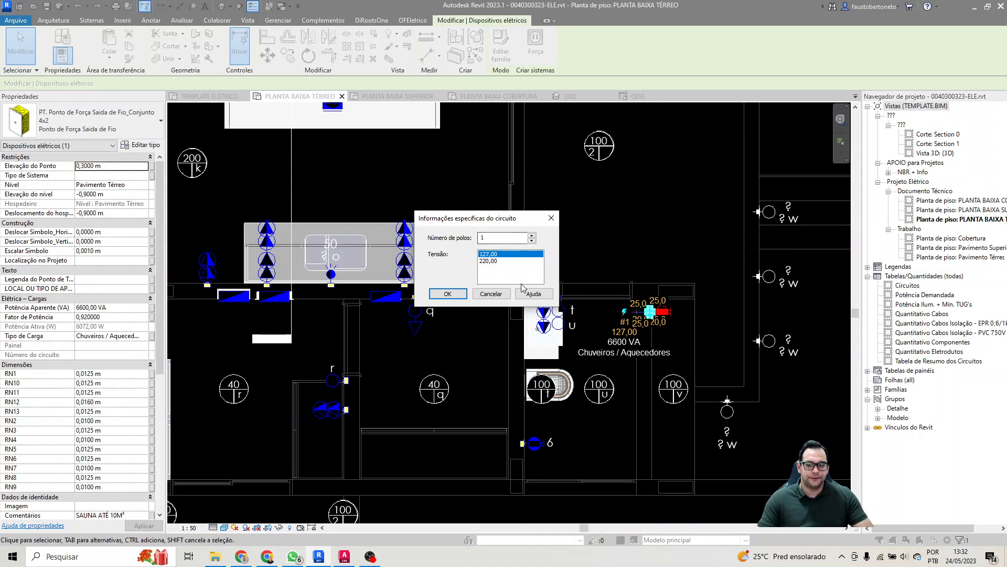
pyautogui.click(532, 236)
pyautogui.click(532, 236)
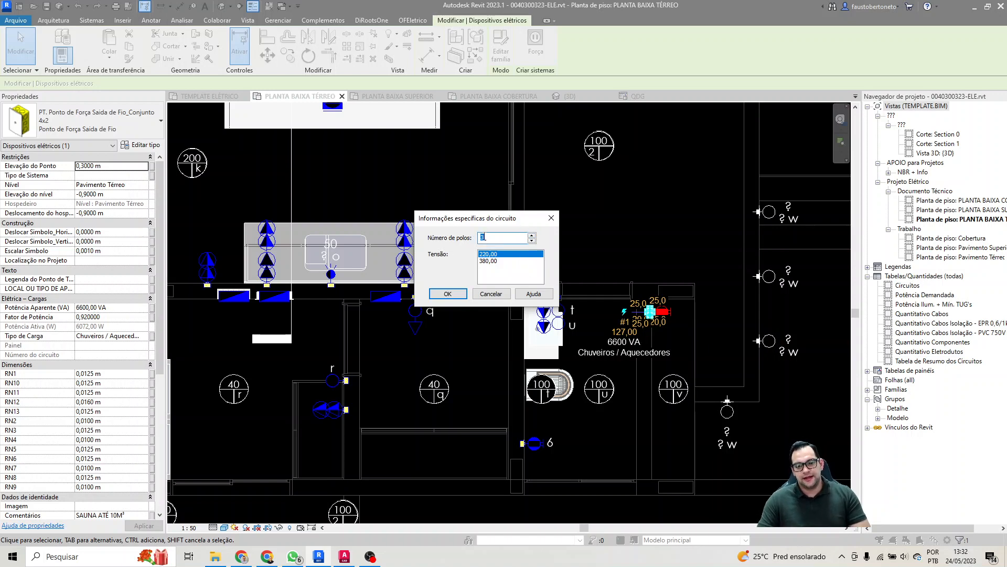
pyautogui.click(449, 292)
# Step: Name the sauna power point's new circuit load "Equipamento Sauna"
pyautogui.click(115, 223)
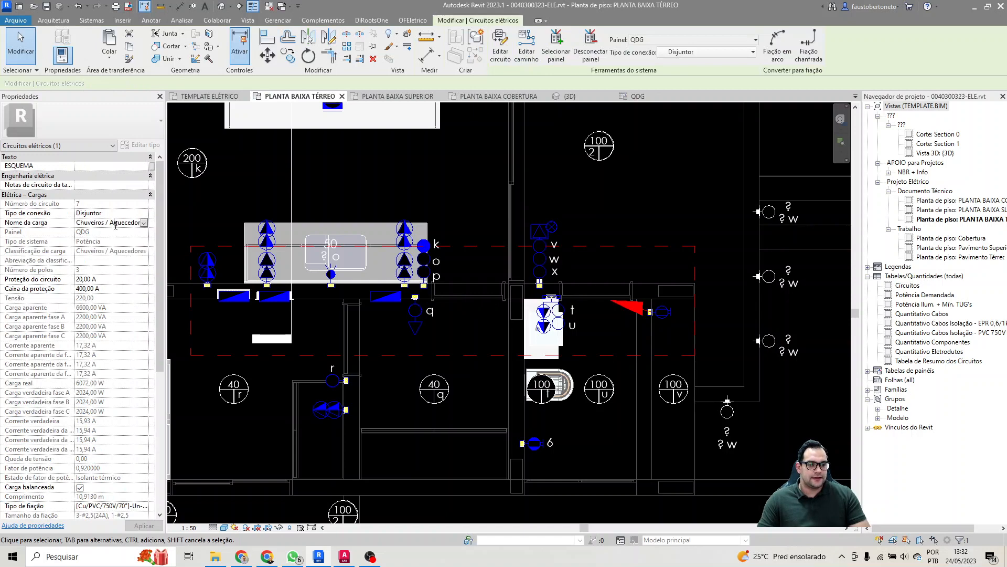
pyautogui.write('E')
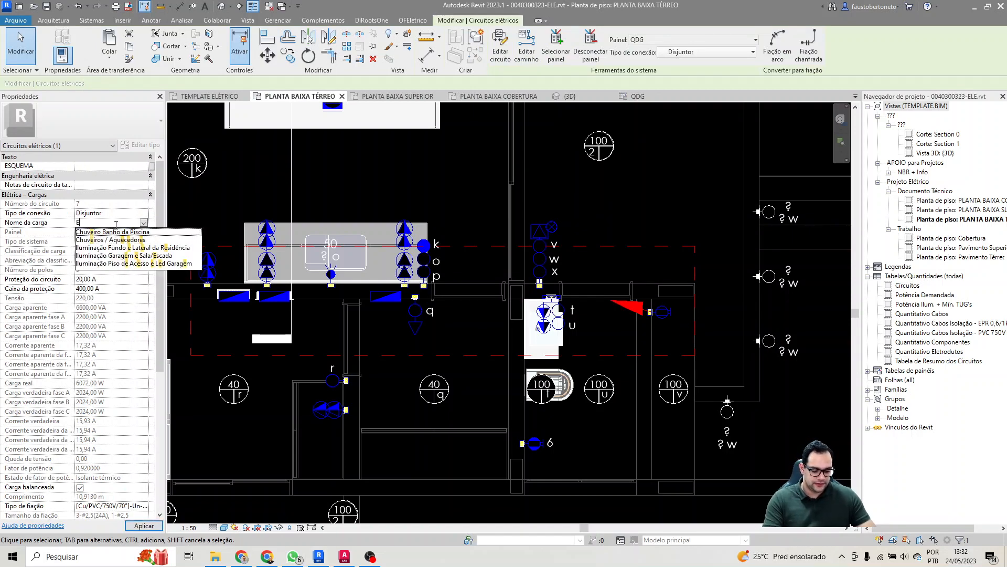
pyautogui.write('quipamento da')
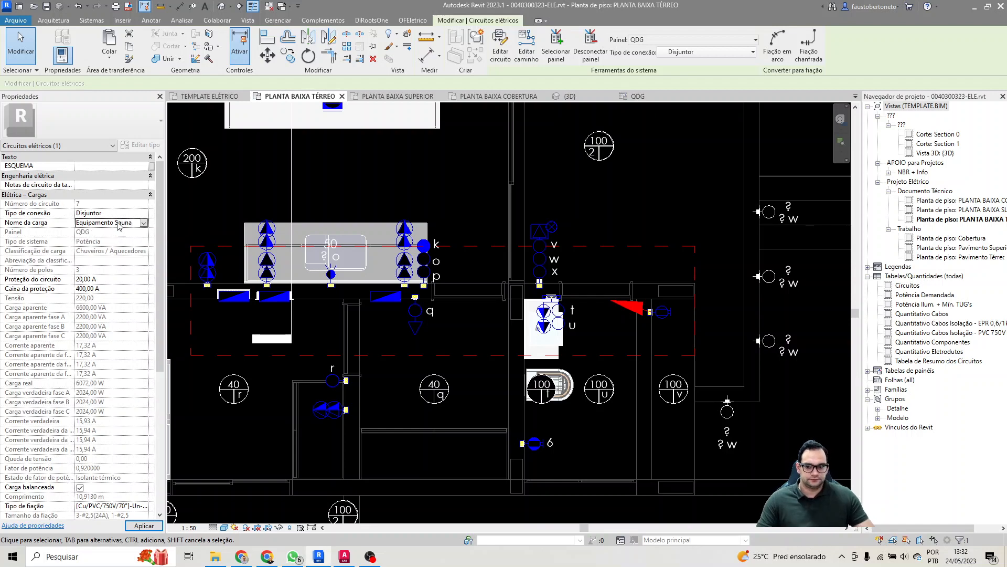
pyautogui.click(568, 189)
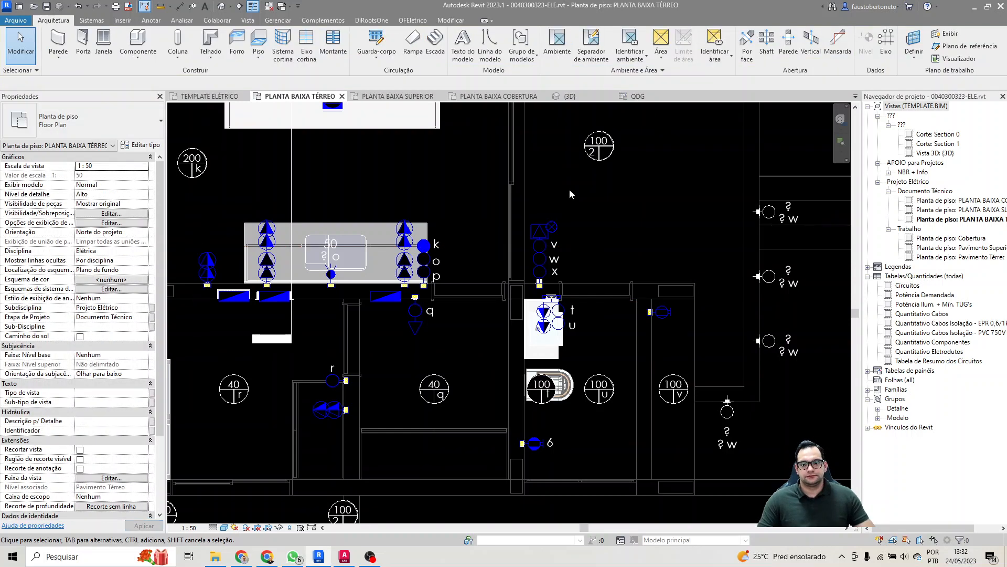
# Step: Check the QDG panel schedule's FCA column and consult the Fator de Correção por Agrupamento reference table in the NBR + Info views
pyautogui.click(636, 96)
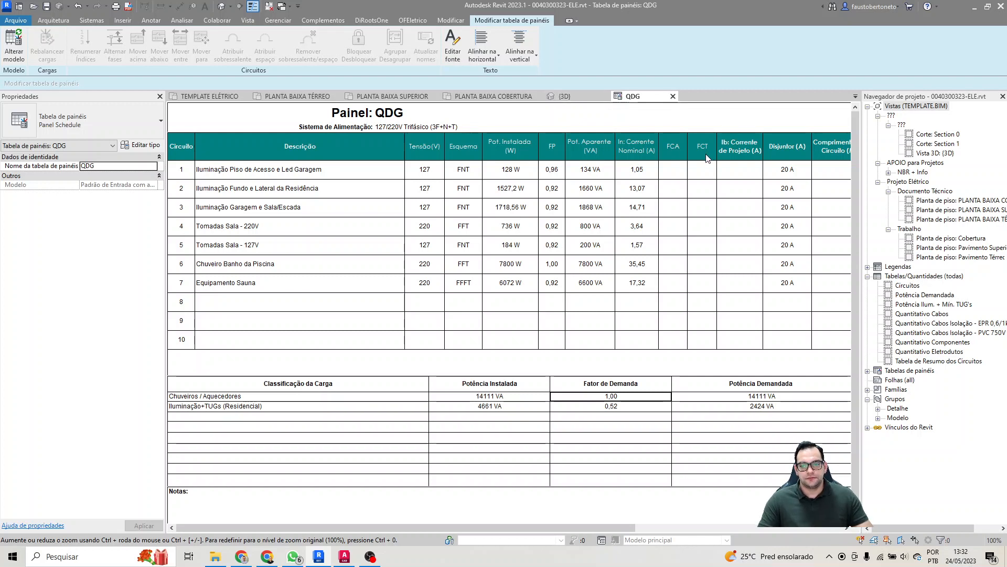
pyautogui.click(671, 167)
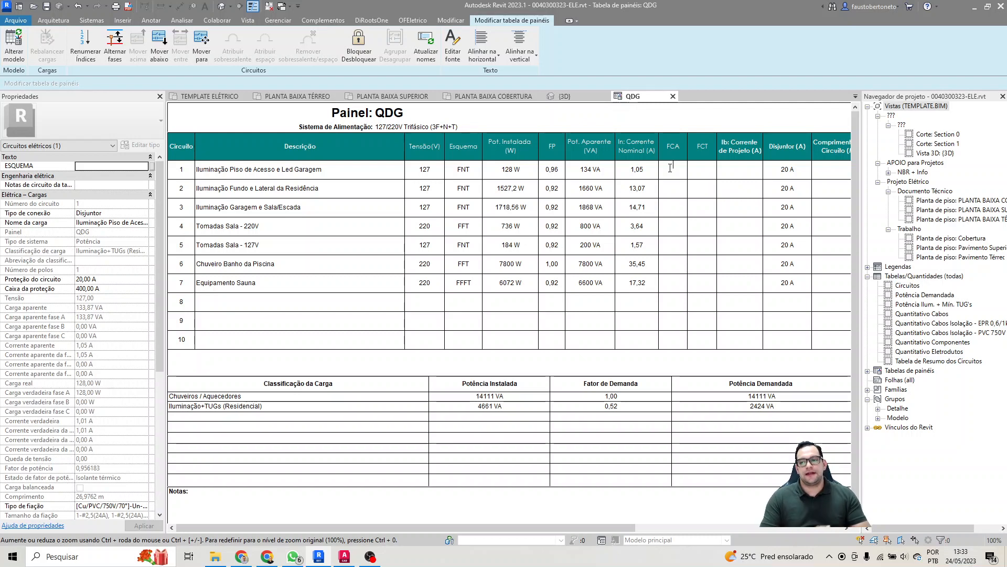
pyautogui.click(888, 175)
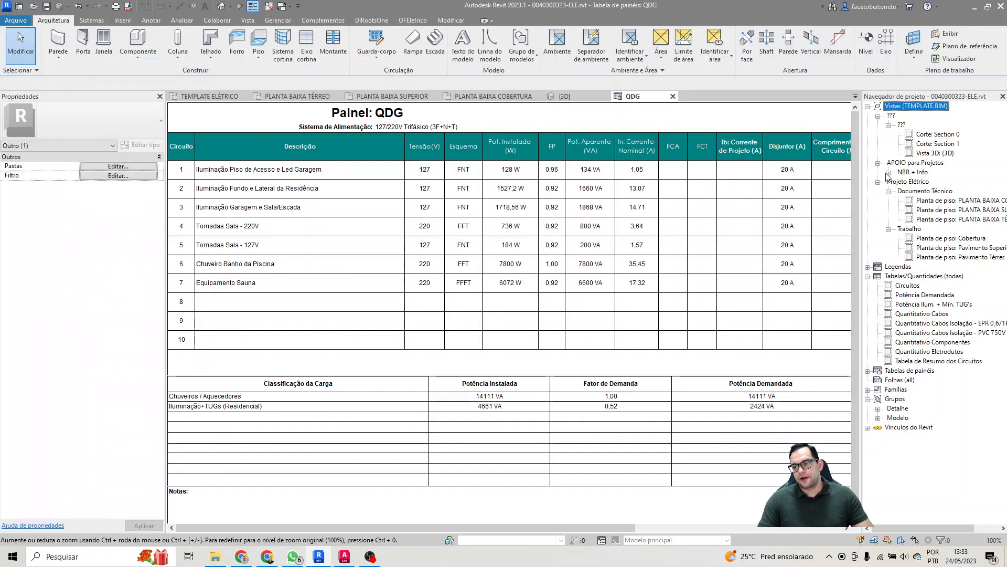
pyautogui.click(888, 173)
pyautogui.doubleClick(948, 182)
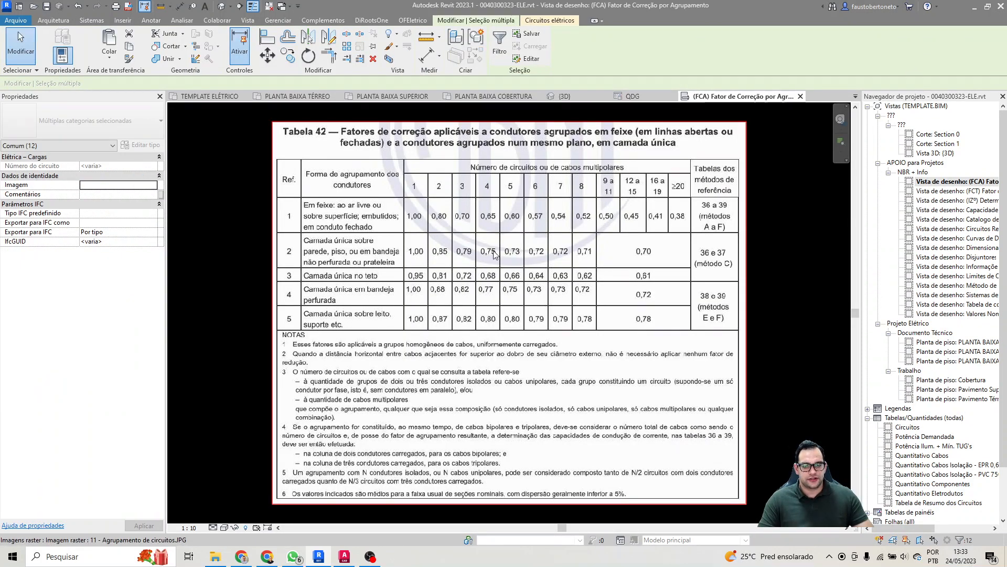
pyautogui.click(456, 284)
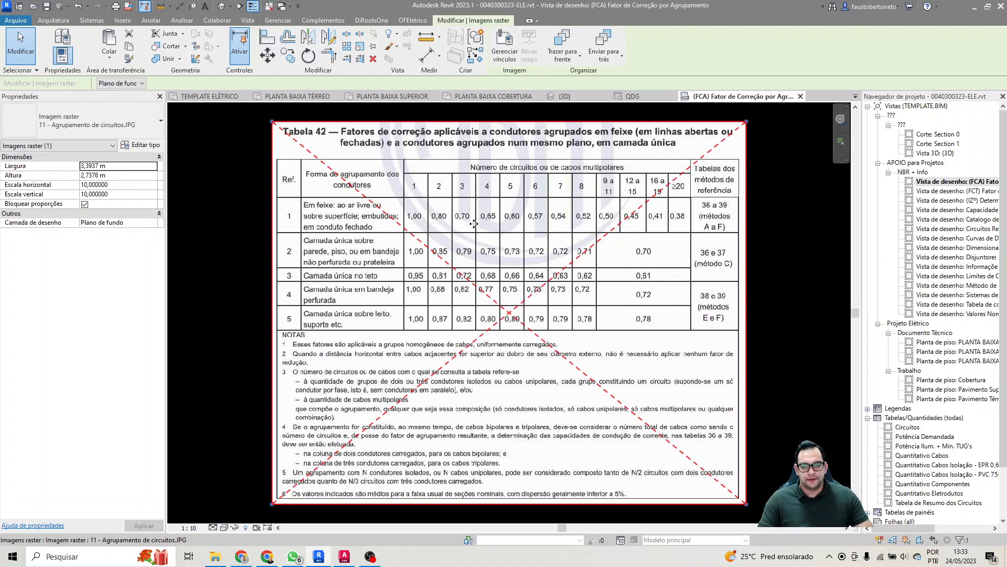
pyautogui.press('Escape')
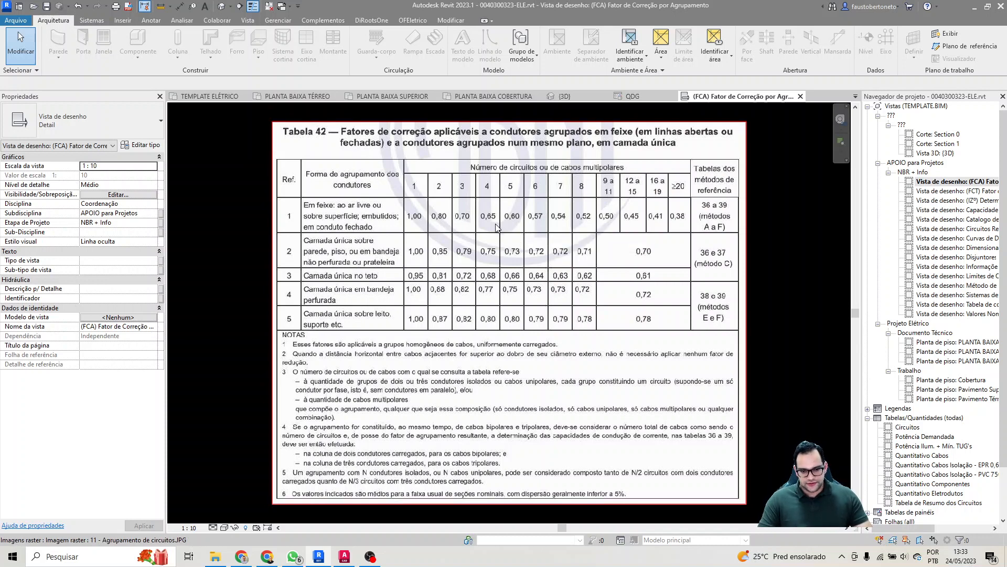
# Step: Return to the QDG panel schedule and set the FCA of circuit 1 to 0,7
pyautogui.click(632, 103)
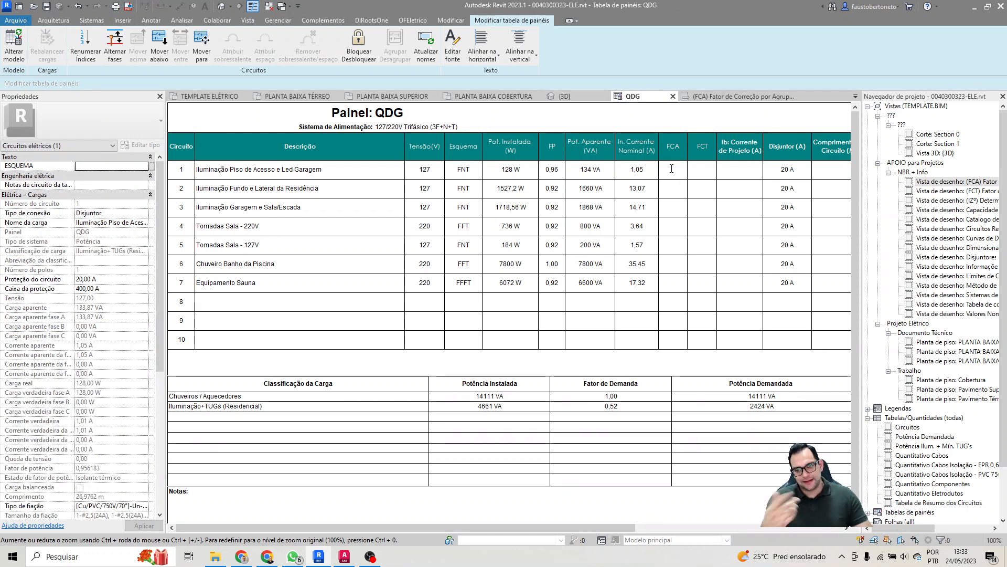
pyautogui.click(672, 169)
pyautogui.write('0,')
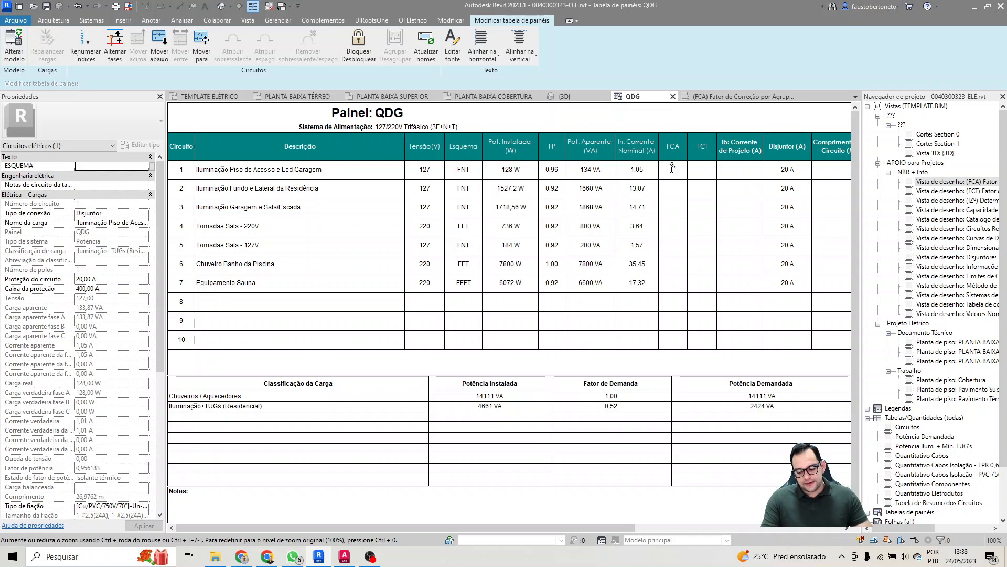
pyautogui.write('7')
pyautogui.press('Tab')
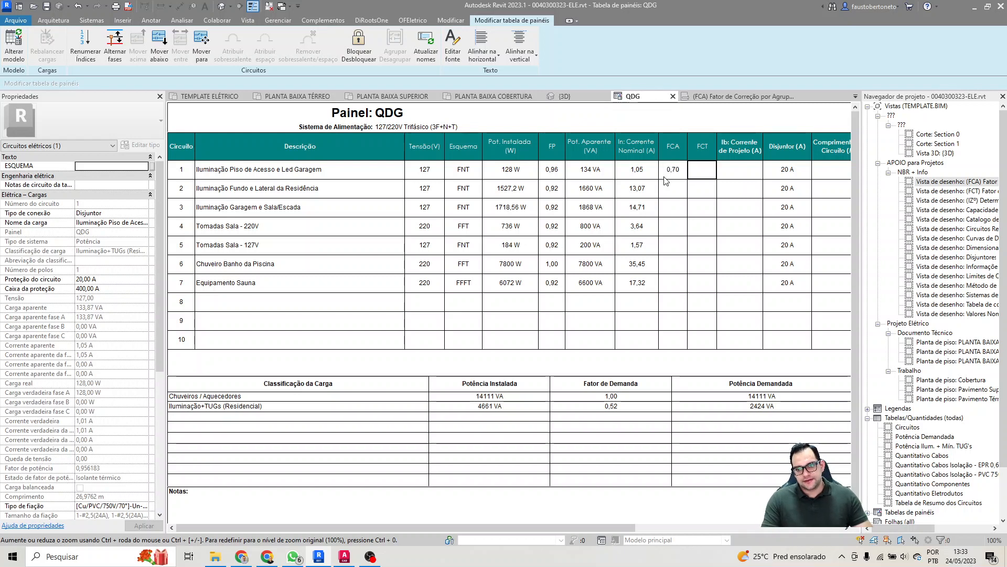
# Step: Set the FCT to 1 for circuits 1 through 7 in the QDG schedule
pyautogui.write('1')
pyautogui.press('Return')
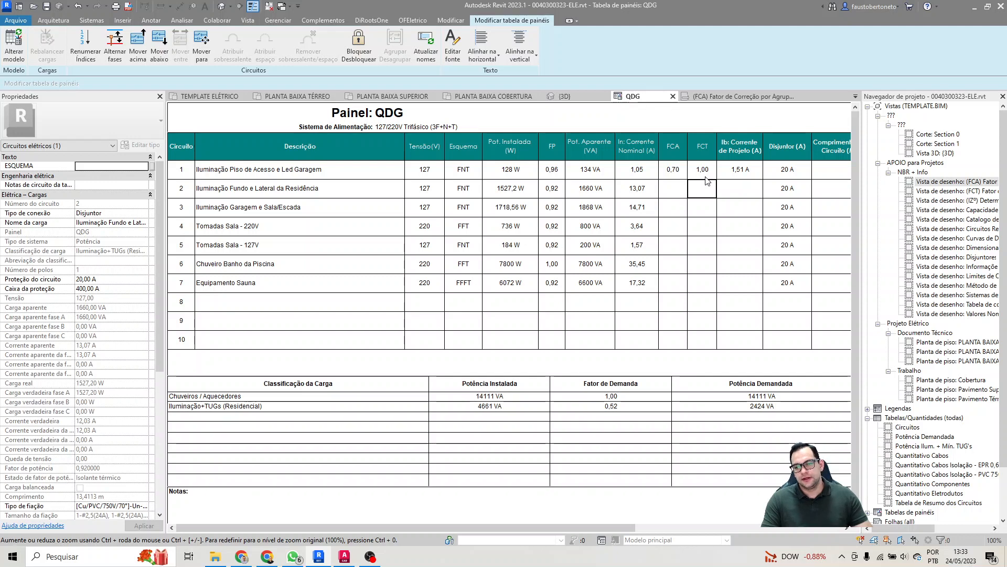
pyautogui.write('1')
pyautogui.press('Return')
pyautogui.write('1')
pyautogui.press('Return')
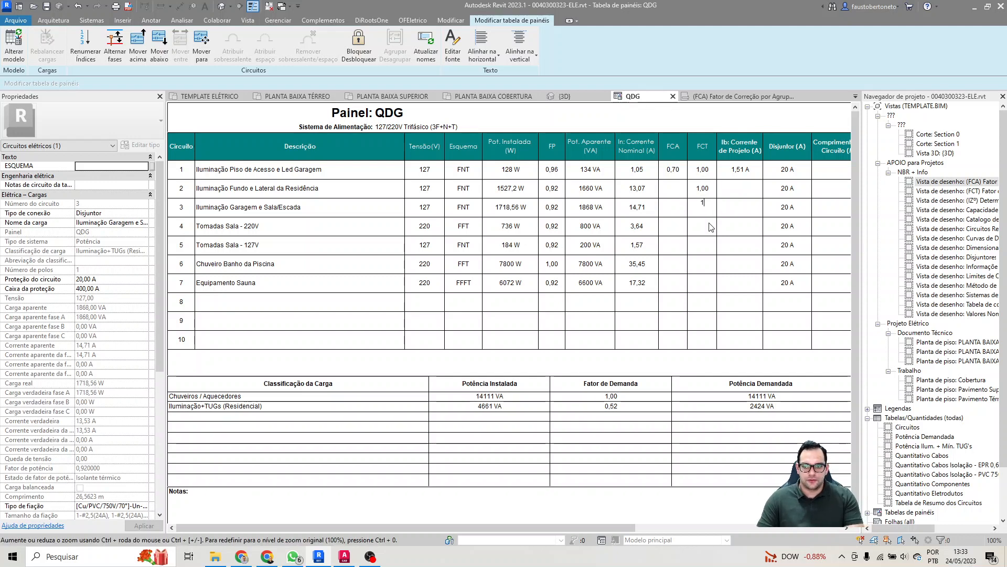
pyautogui.write('1')
pyautogui.press('Return')
pyautogui.write('1')
pyautogui.press('Return')
pyautogui.write('1')
pyautogui.press('Return')
pyautogui.write('1')
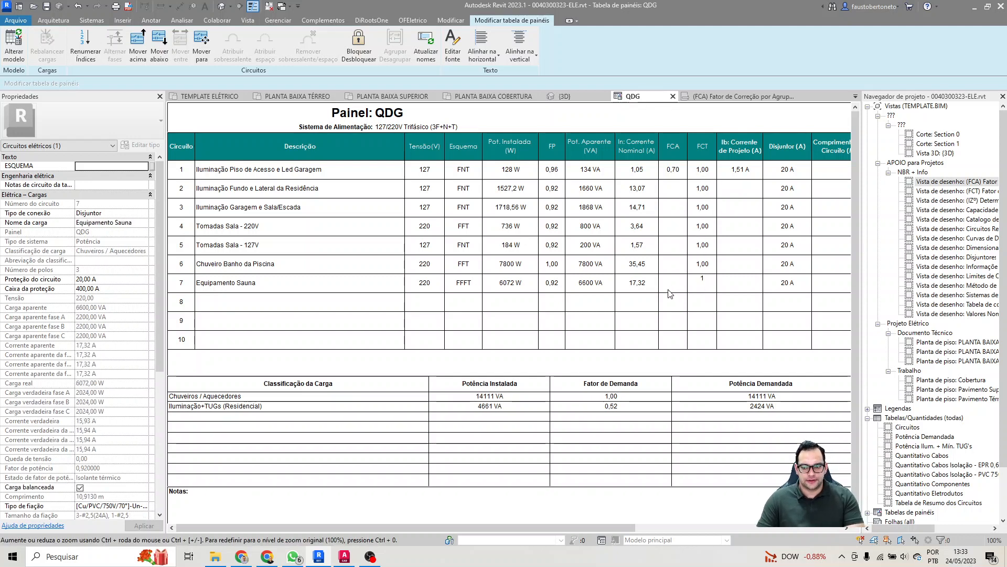
pyautogui.press('Return')
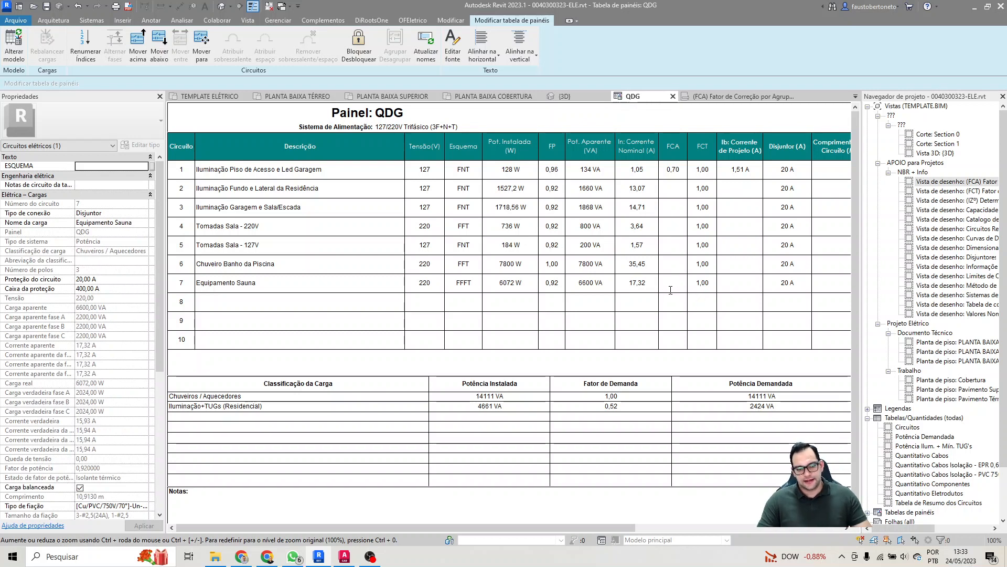
# Step: Set the FCA to 0,7 for circuits 2 through 5, the remaining lighting circuits and the Sala sockets
pyautogui.click(676, 190)
pyautogui.write('0,7')
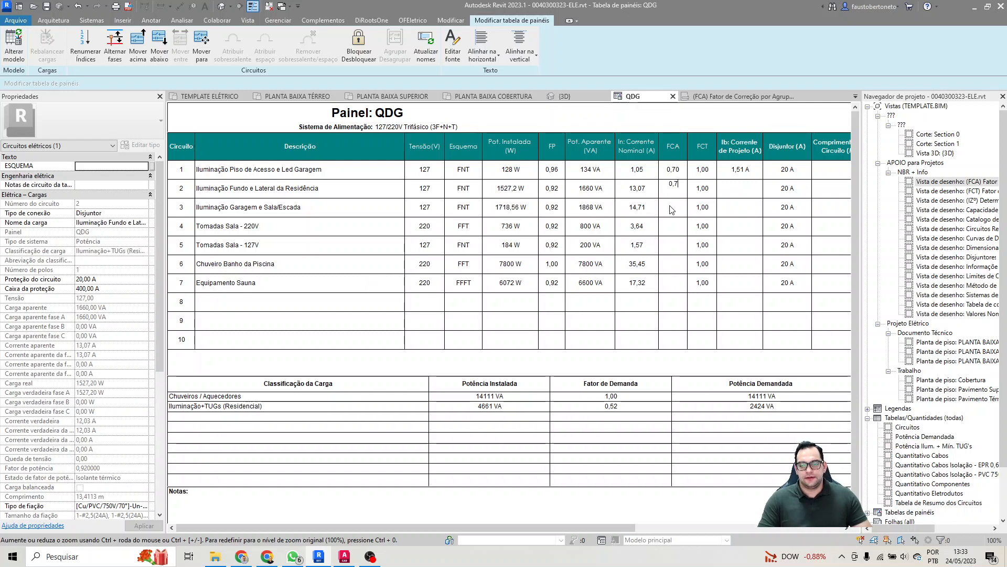
pyautogui.click(672, 209)
pyautogui.write('0,7')
pyautogui.press('Return')
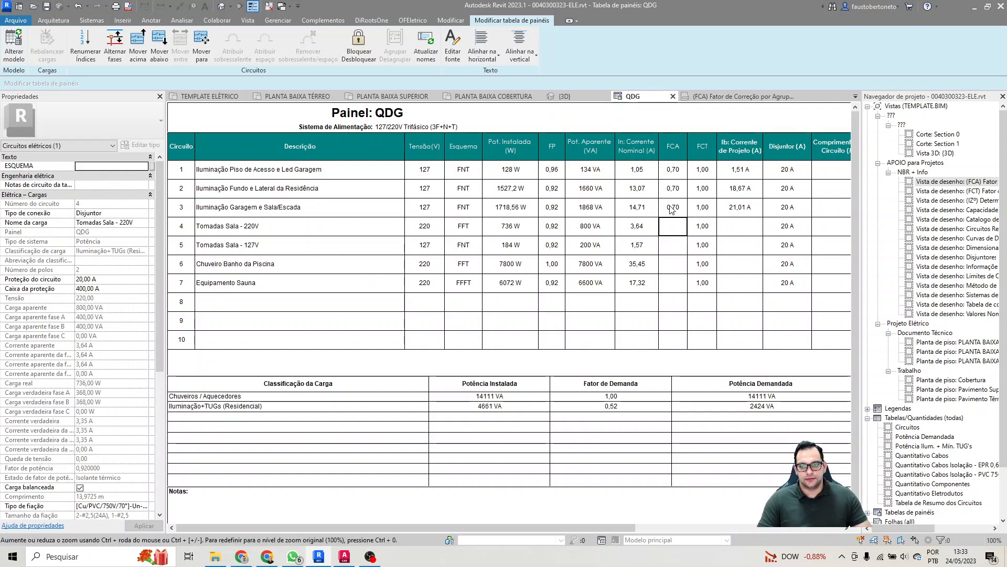
pyautogui.write('0,')
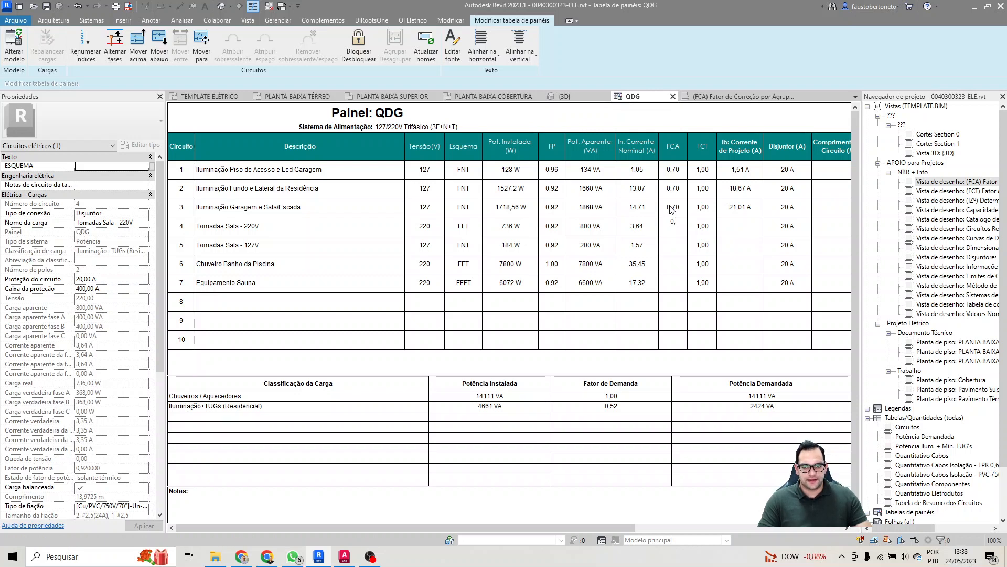
pyautogui.write('7')
pyautogui.press('Return')
pyautogui.write('0,7')
pyautogui.press('Return')
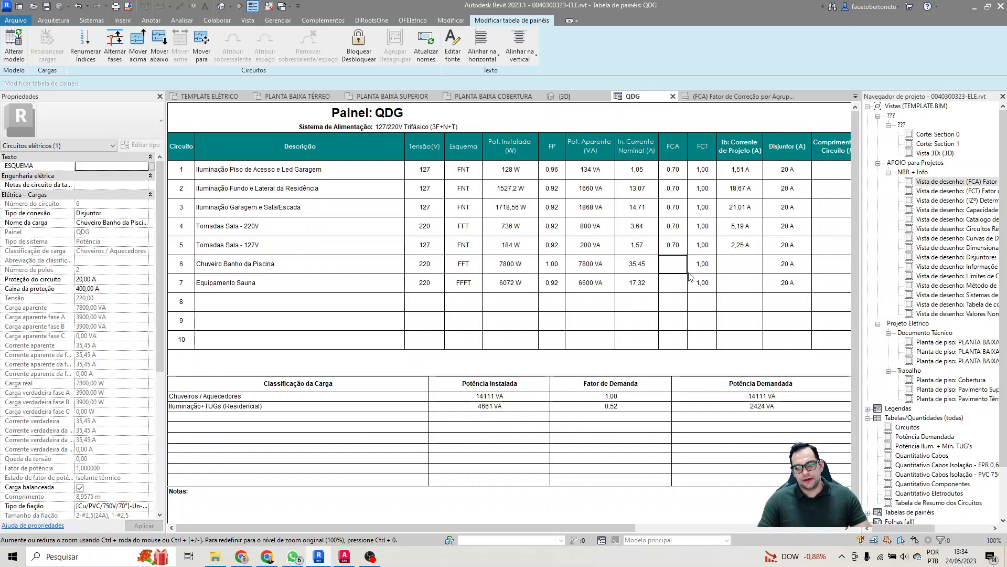
# Step: Set the FCA to 1 for circuits 6 and 7, the pool shower and the sauna equipment
pyautogui.write('1')
pyautogui.press('Return')
pyautogui.write('1')
pyautogui.press('Return')
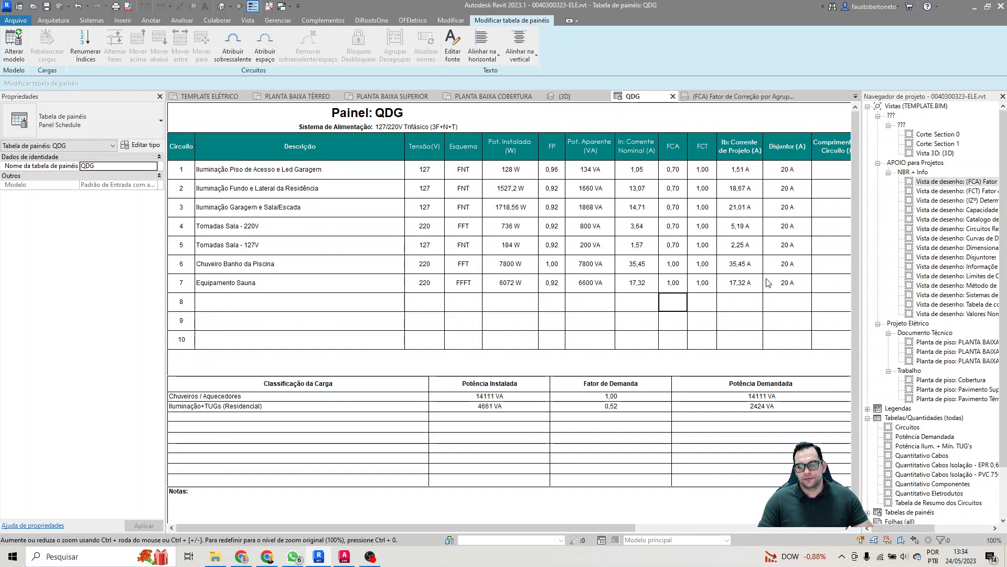
# Step: Set the breaker rating of circuit 1, Iluminação Piso de Acesso e Led Garagem, to 16 A
pyautogui.click(781, 165)
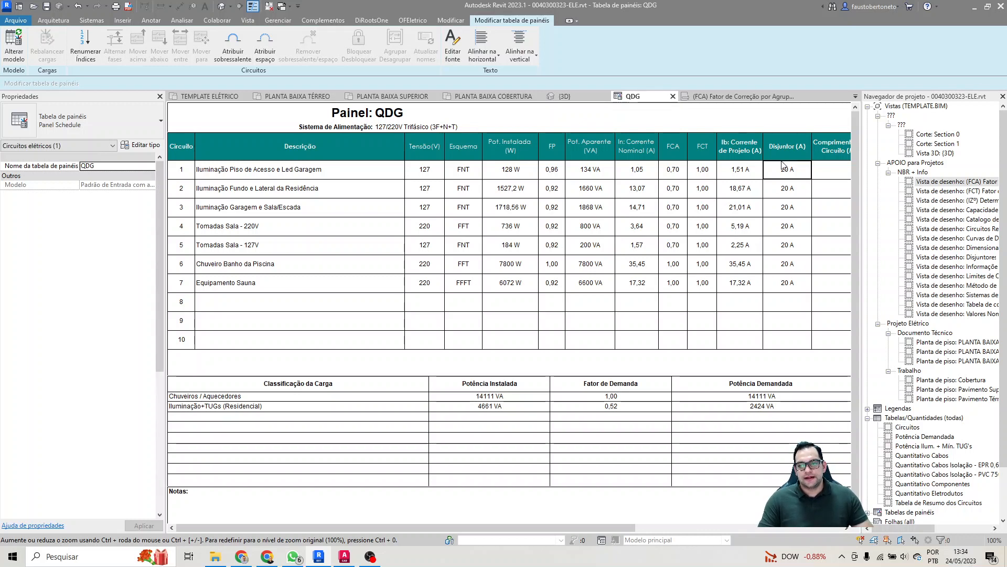
pyautogui.press('Right')
pyautogui.press('Right')
pyautogui.press('Right')
pyautogui.press('Right')
pyautogui.press('Right')
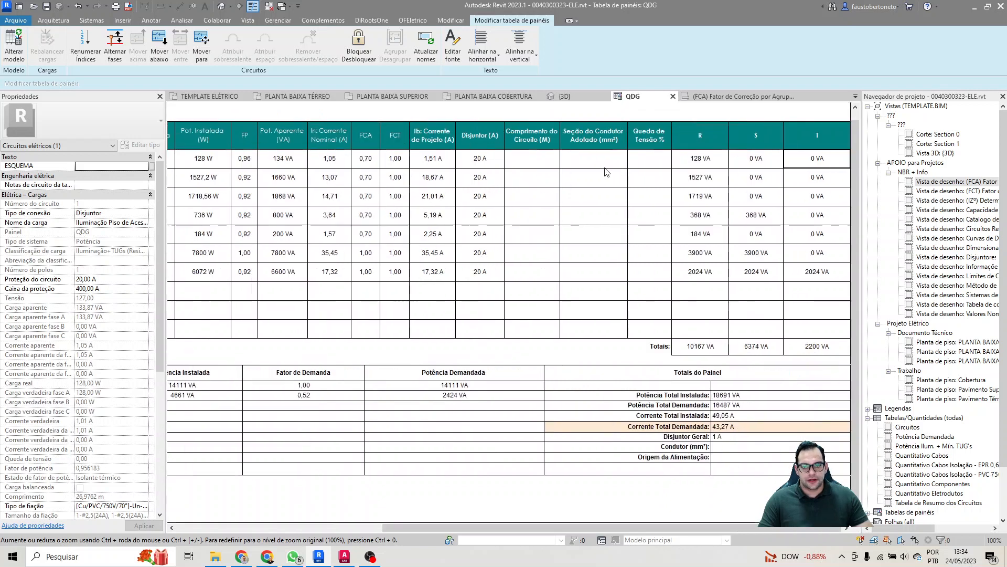
pyautogui.click(481, 157)
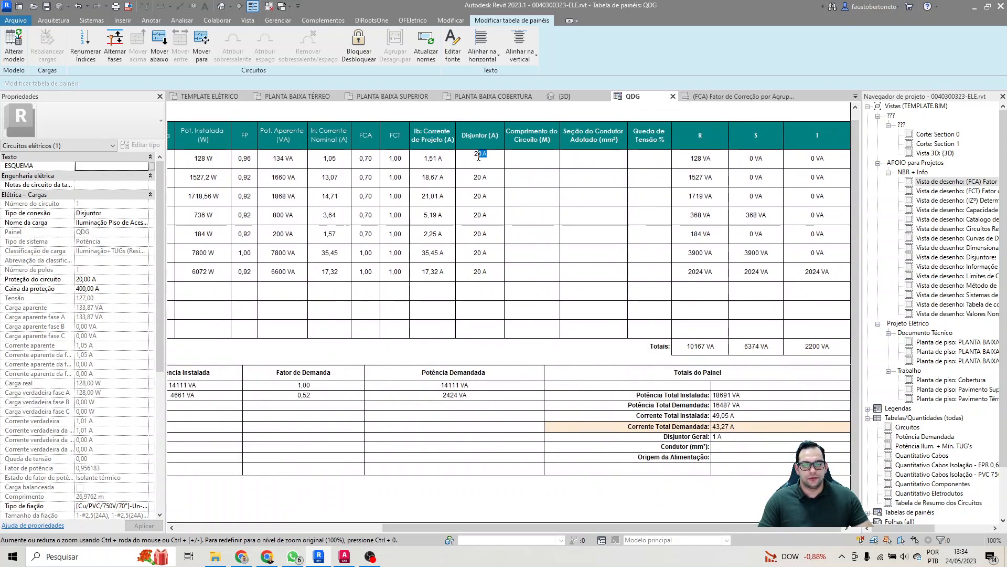
pyautogui.moveTo(483, 158); pyautogui.dragTo(467, 155)
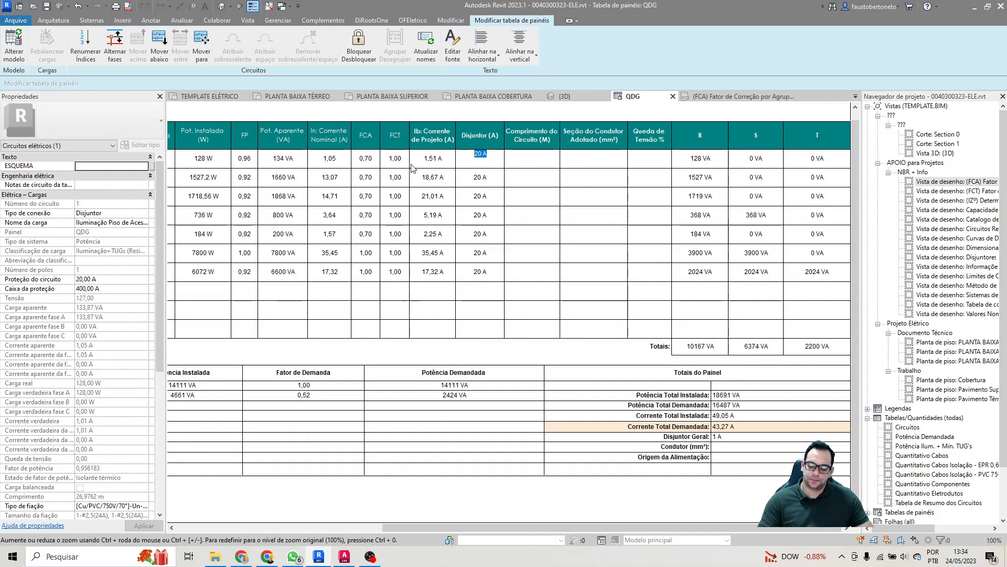
pyautogui.write('16')
pyautogui.press('Return')
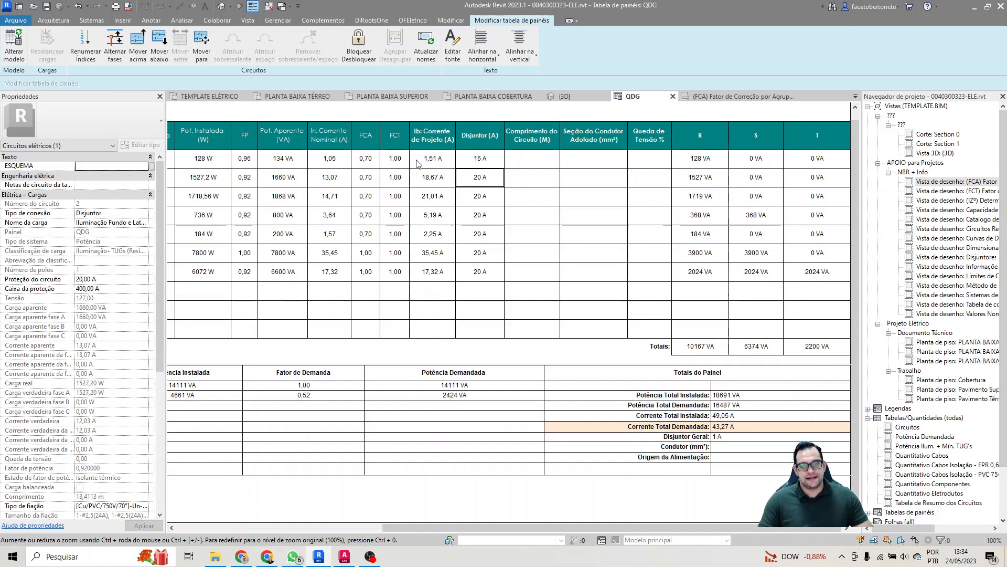
# Step: Change the breaker rating of circuit 1 to 10 A
pyautogui.click(472, 154)
pyautogui.write('10')
pyautogui.press('Return')
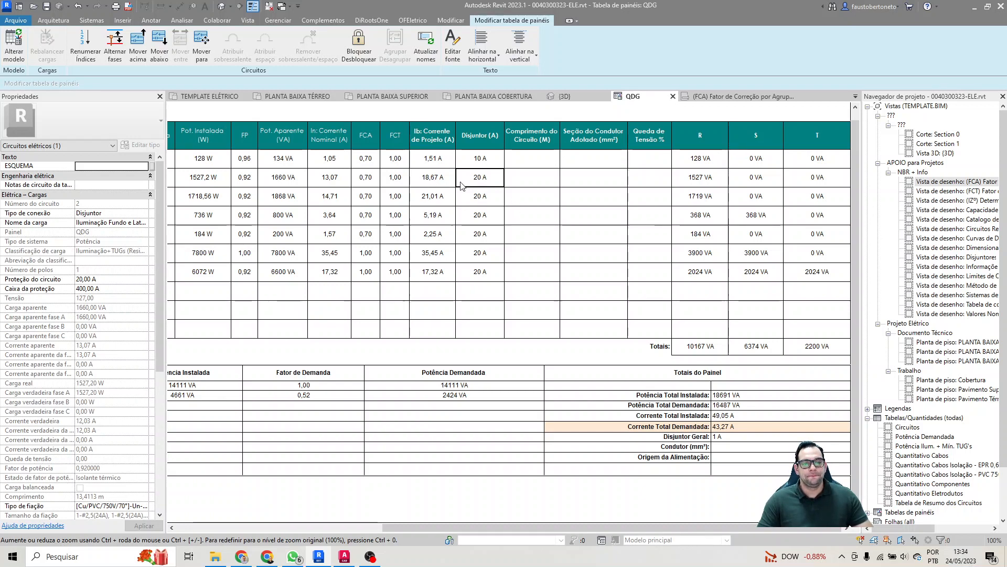
# Step: Set the breaker rating of circuit 3, Iluminação Garagem e Sala/Escada, to 25 A
pyautogui.doubleClick(487, 190)
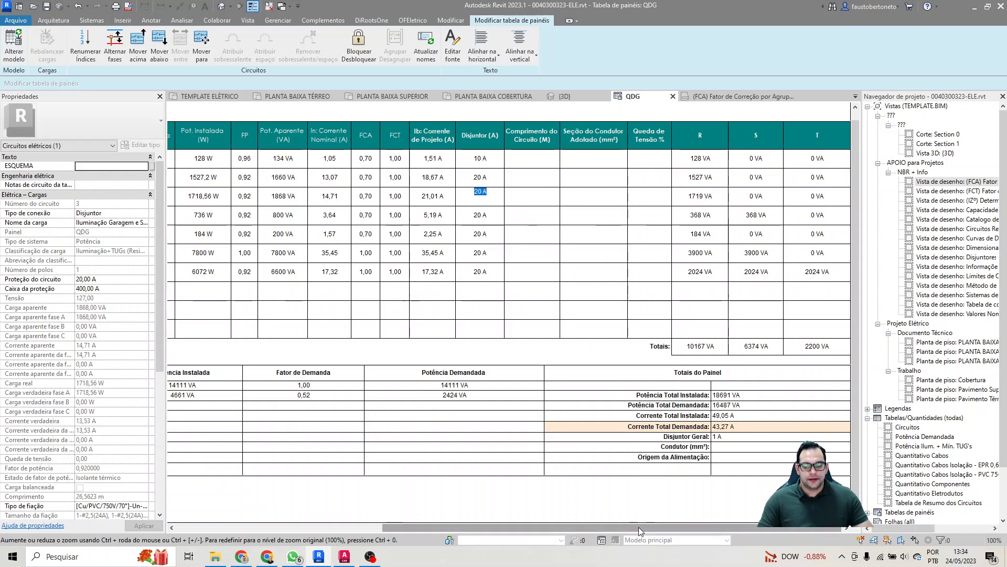
pyautogui.moveTo(635, 528); pyautogui.dragTo(428, 528)
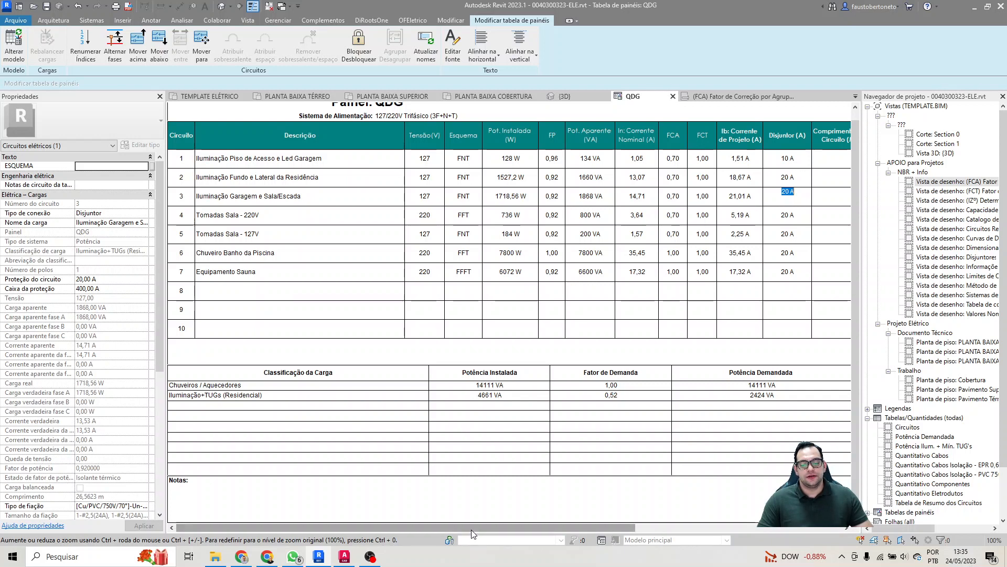
pyautogui.moveTo(464, 527); pyautogui.dragTo(683, 530)
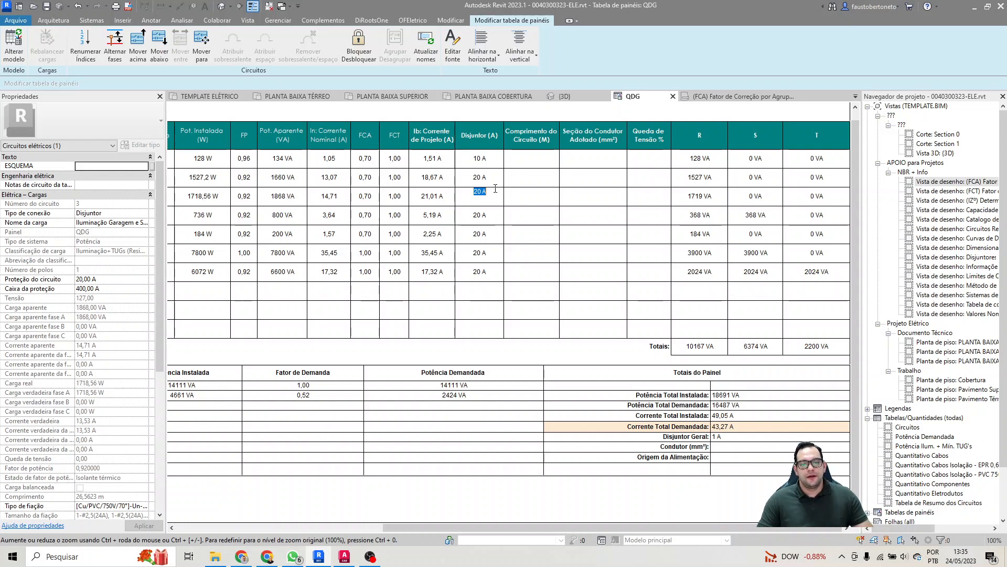
pyautogui.write('25')
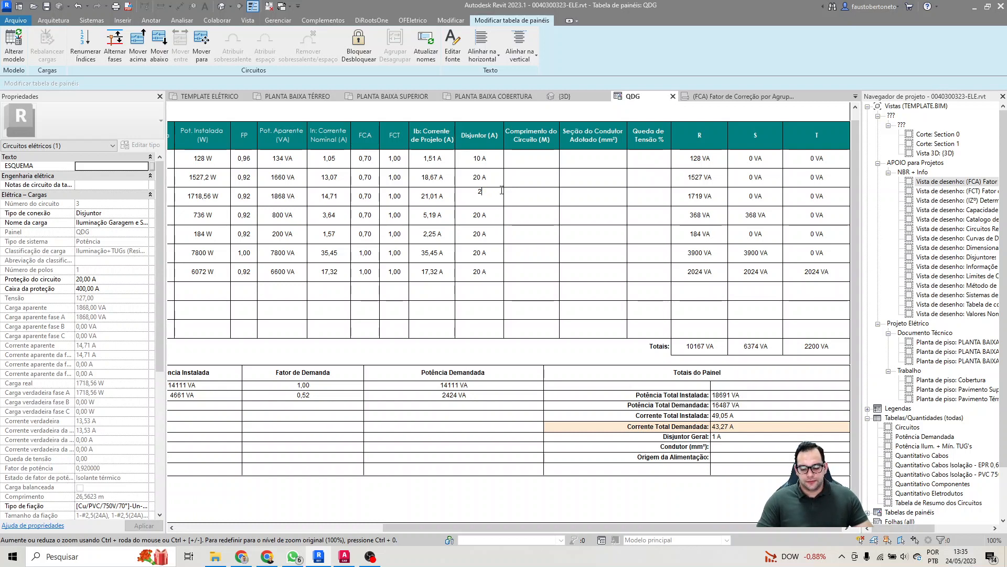
pyautogui.press('Return')
# Step: Set circuit 3's adopted conductor section to 4 mm² and return to the PLANTA BAIXA TÉRREO floor plan
pyautogui.click(580, 200)
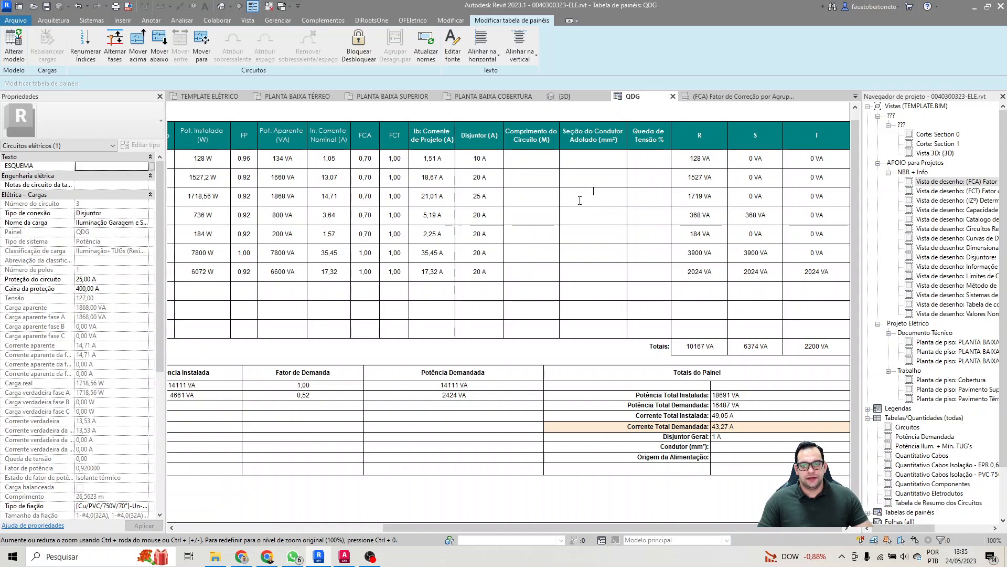
pyautogui.write('4')
pyautogui.press('Return')
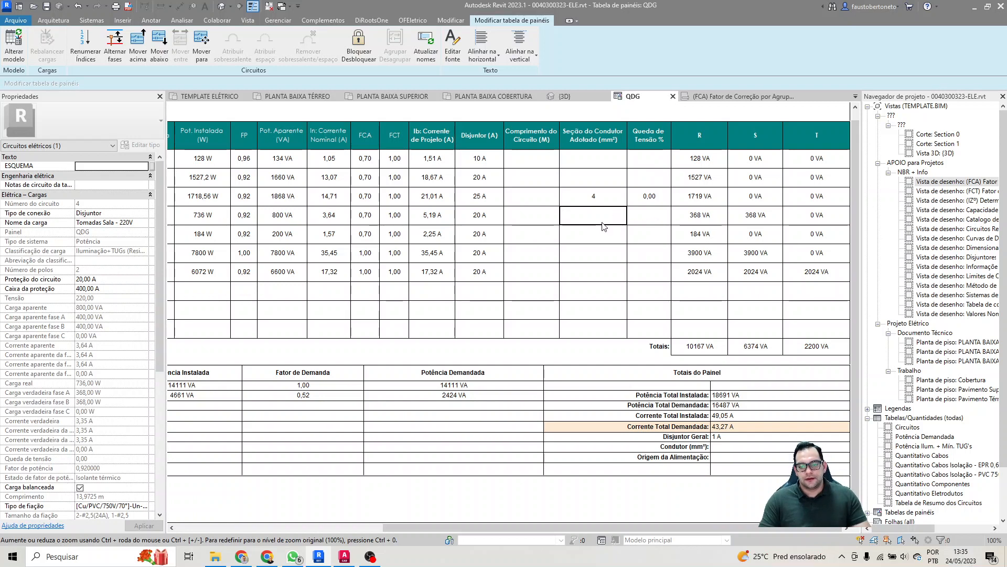
pyautogui.click(297, 96)
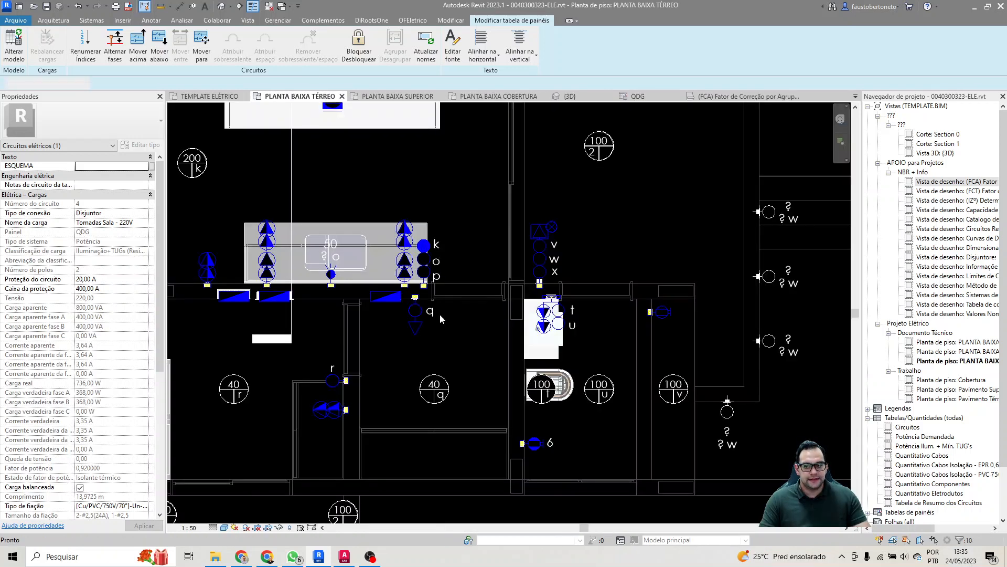
# Step: Open the PLANTA BAIXA SUPERIOR floor plan at the circuit 3 lighting points around the staircase
pyautogui.moveTo(471, 316); pyautogui.dragTo(602, 310, button='middle')
pyautogui.moveTo(429, 310); pyautogui.dragTo(627, 297, button='middle')
pyautogui.click(457, 260)
pyautogui.moveTo(455, 255); pyautogui.dragTo(501, 231, button='middle')
pyautogui.scroll(-1, 503, 322)
pyautogui.click(397, 96)
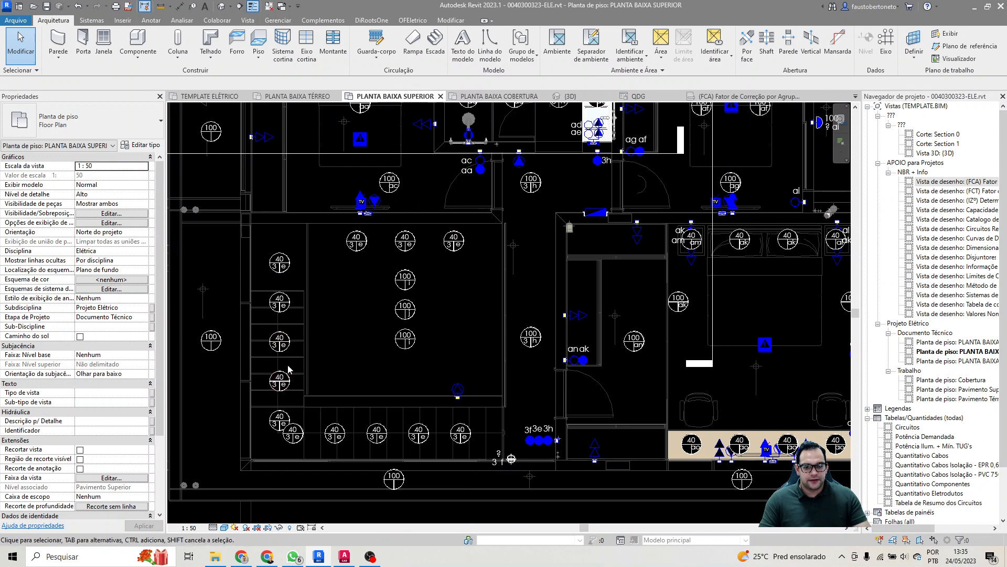
pyautogui.moveTo(307, 342); pyautogui.dragTo(332, 316, button='middle')
pyautogui.moveTo(470, 403); pyautogui.dragTo(503, 393, button='middle')
pyautogui.scroll(2, 517, 393)
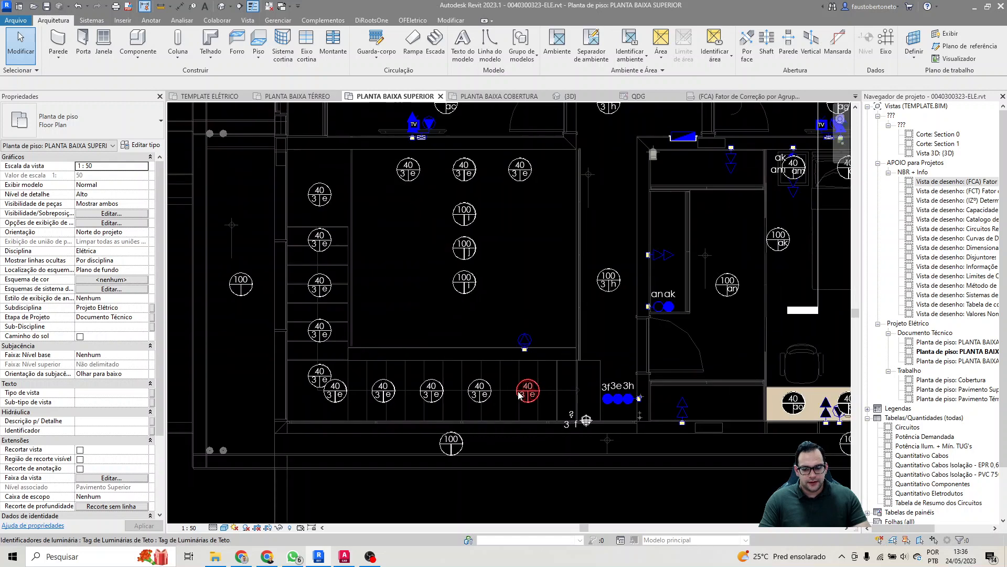
pyautogui.scroll(-1, 530, 396)
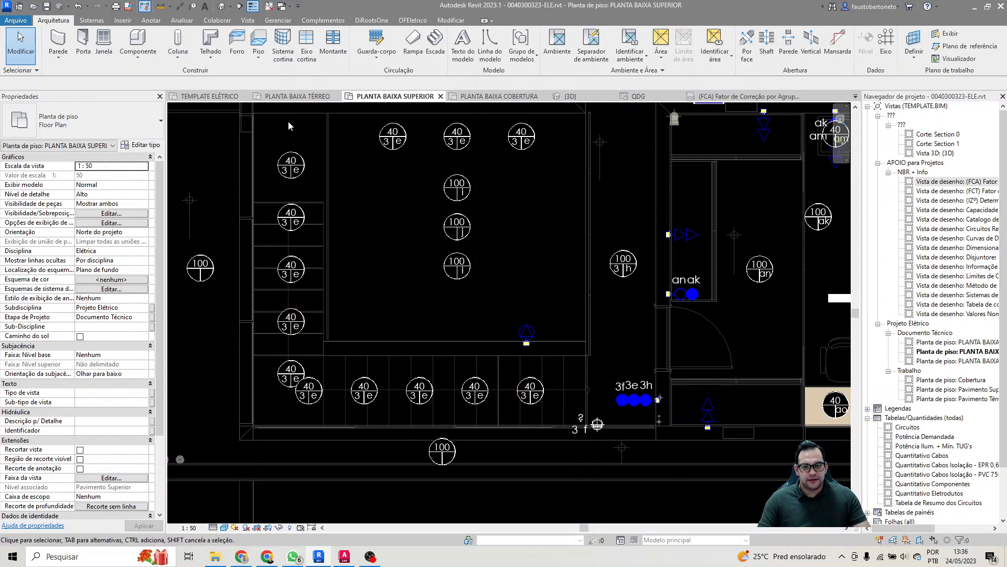
# Step: Set the apparent power of the 13 circuit 3 ceiling lights with switch command e around the staircase to 20 VA
pyautogui.moveTo(279, 125); pyautogui.dragTo(385, 400)
pyautogui.moveTo(379, 363); pyautogui.dragTo(553, 401)
pyautogui.keyDown('ctrl'); pyautogui.moveTo(358, 123); pyautogui.dragTo(567, 151); pyautogui.keyUp('ctrl')
pyautogui.click(121, 336)
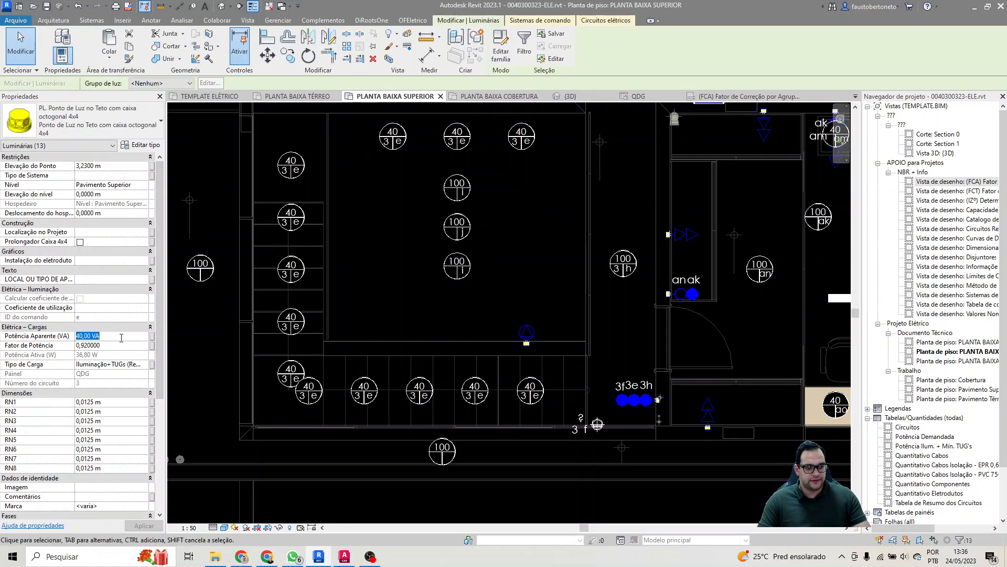
pyautogui.write('20')
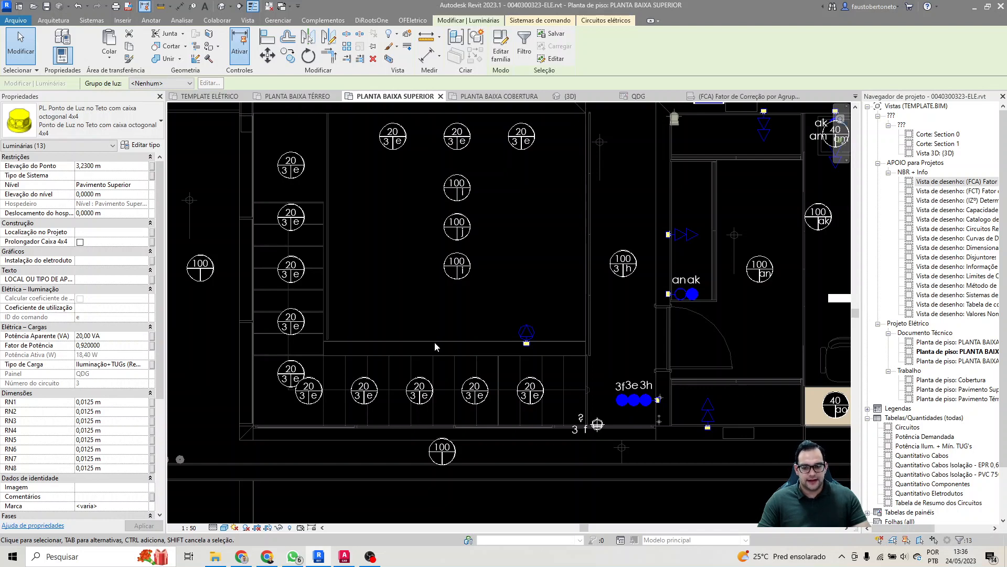
pyautogui.press('Escape')
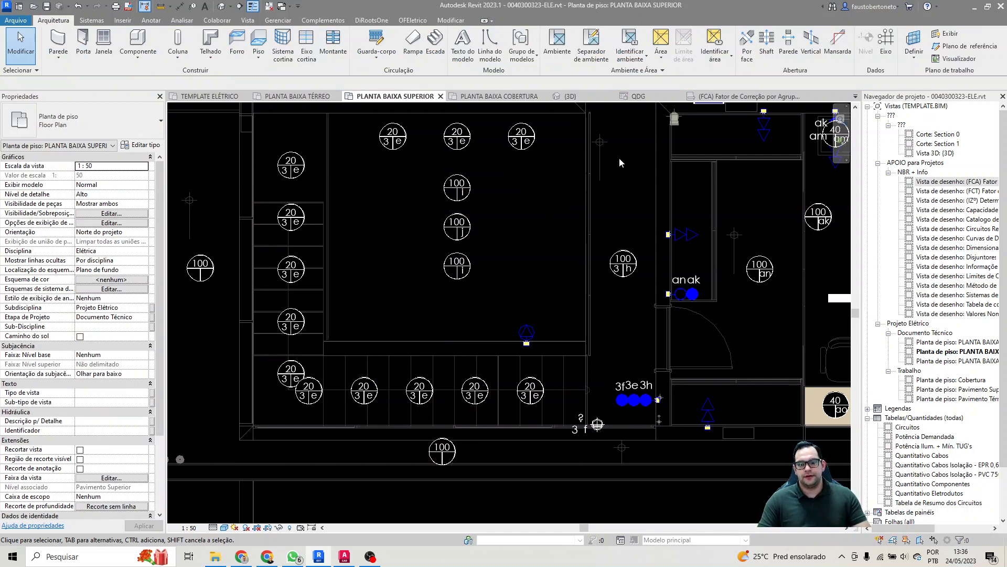
# Step: In the QDG panel schedule, set circuit 3's breaker rating to 20 A and its adopted conductor section to 2,5 mm²
pyautogui.click(637, 97)
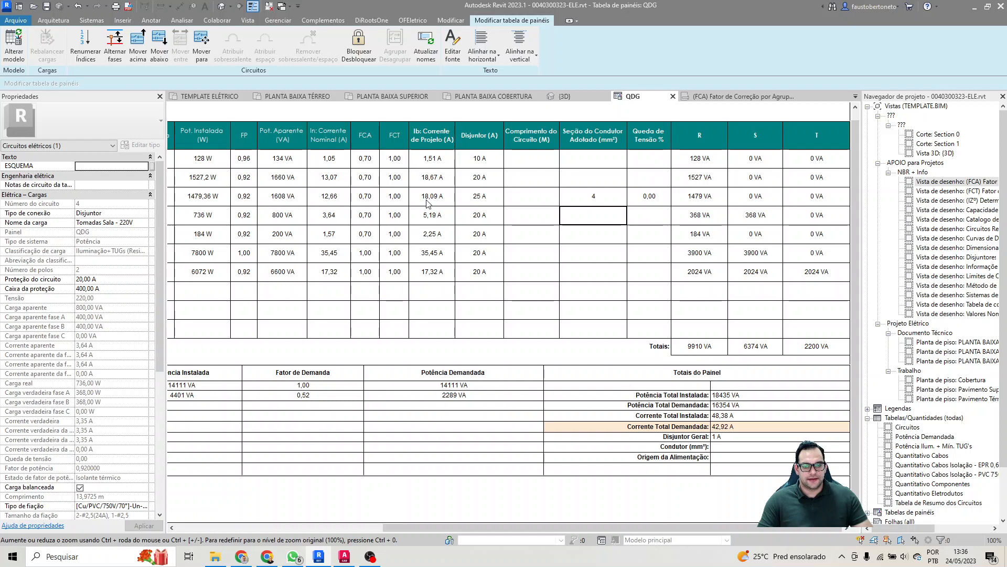
pyautogui.doubleClick(493, 198)
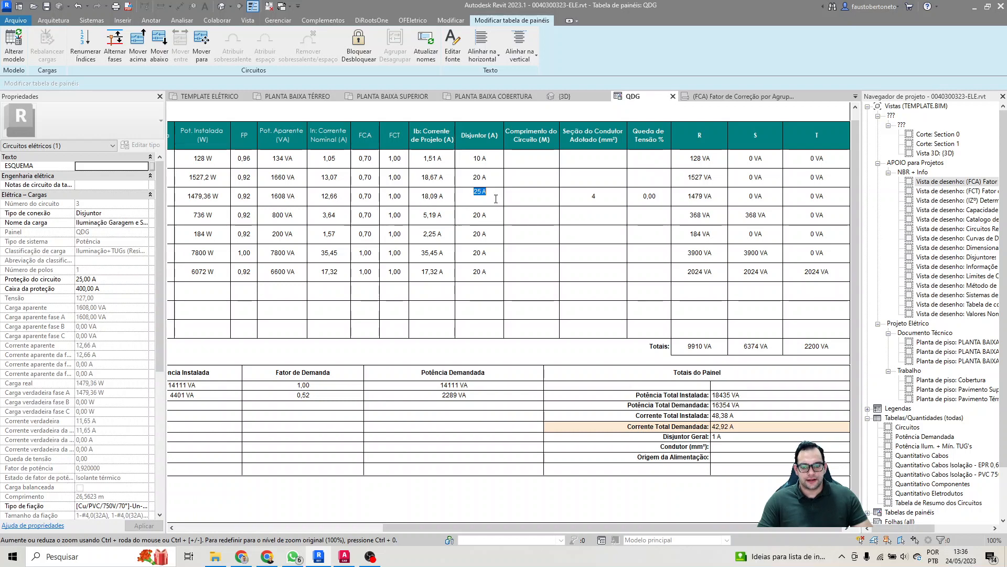
pyautogui.write('20')
pyautogui.press('Return')
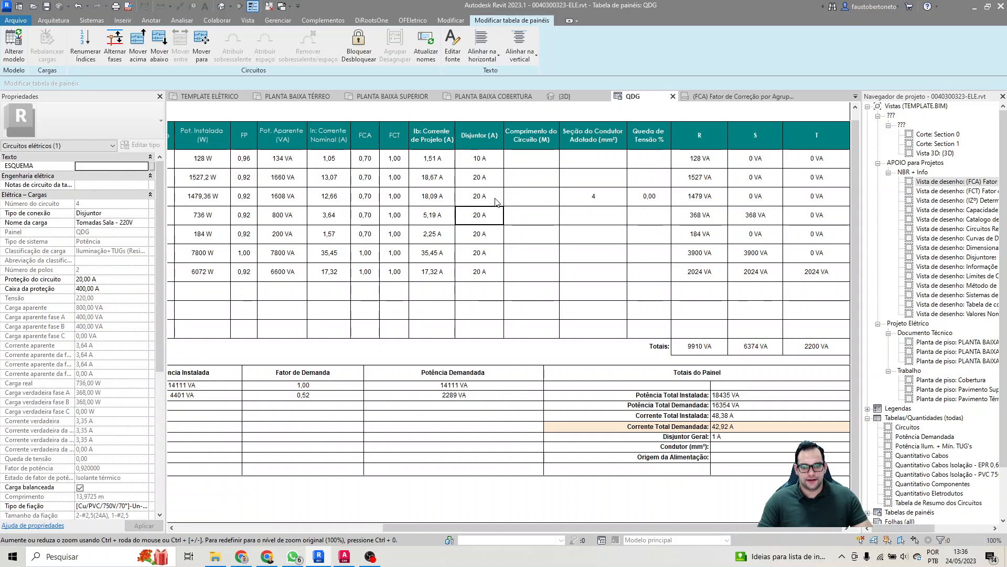
pyautogui.click(576, 199)
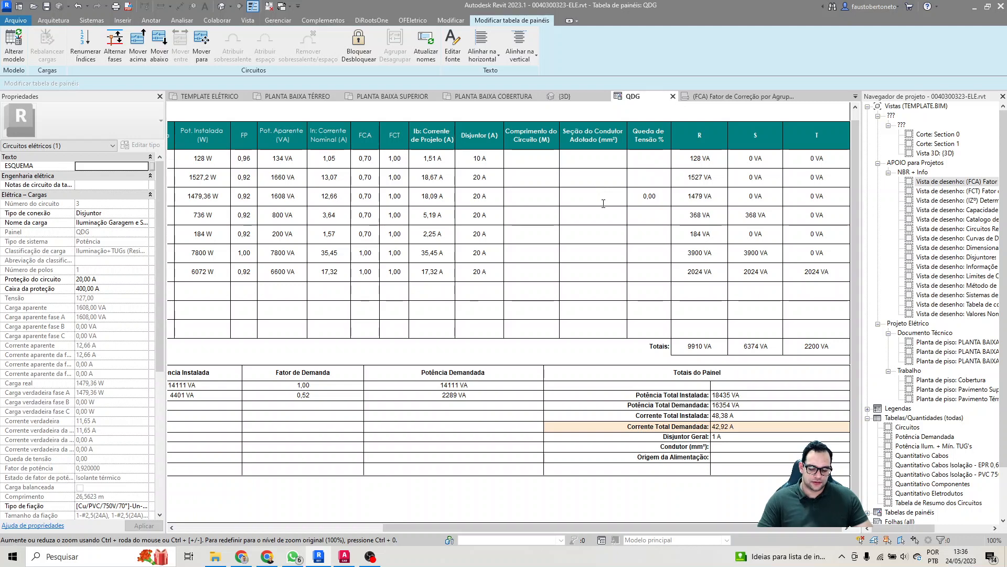
pyautogui.press('Return')
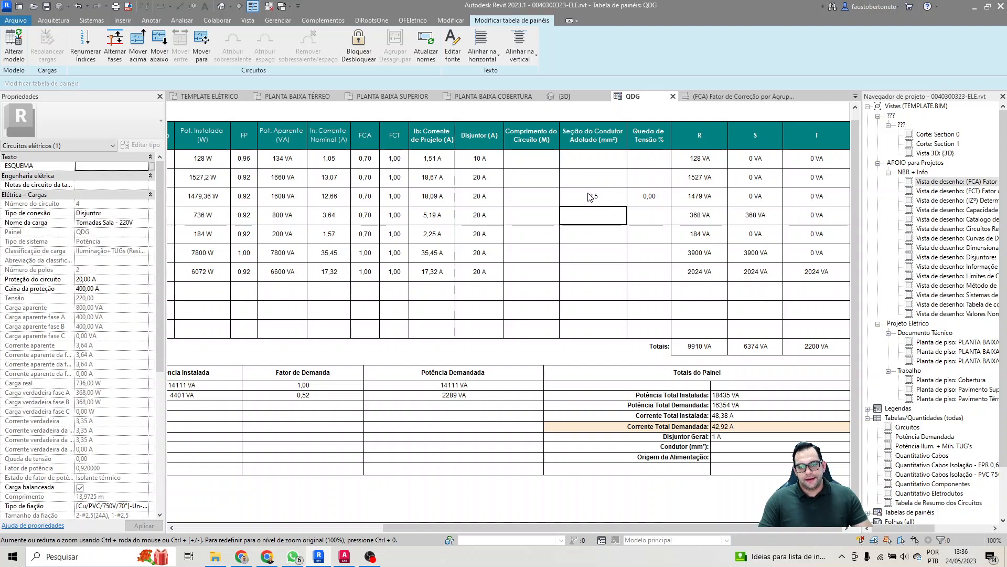
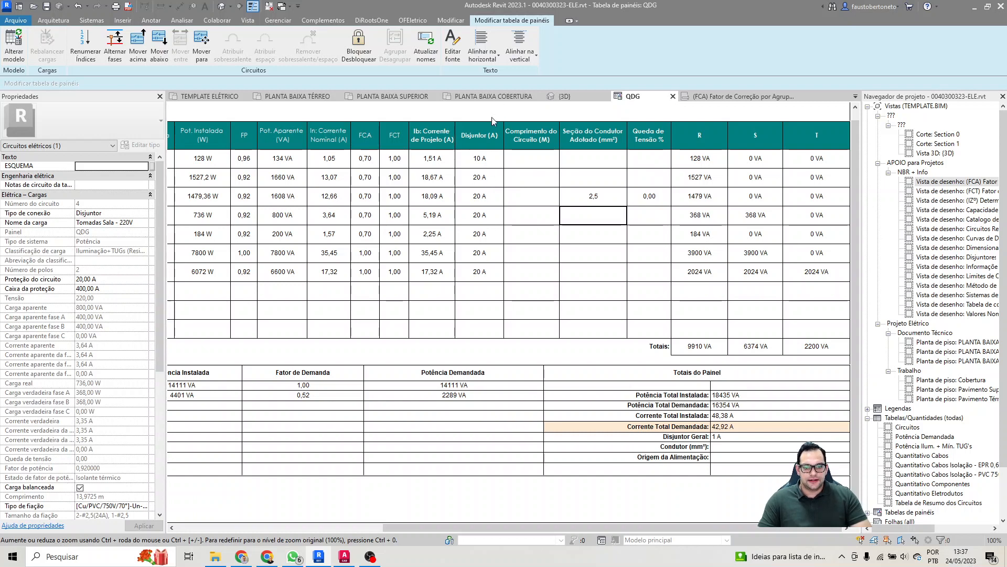
# Step: Set the breaker rating of the shower circuit 6 to 40 A and of the sauna equipment circuit 7 to 25 A
pyautogui.doubleClick(496, 235)
pyautogui.click(500, 219)
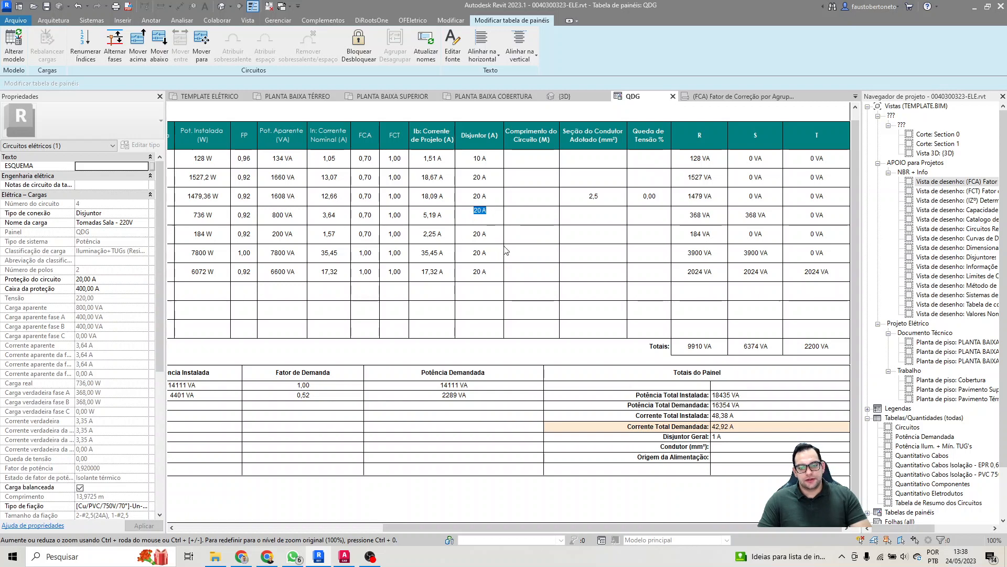
pyautogui.click(499, 234)
pyautogui.click(491, 160)
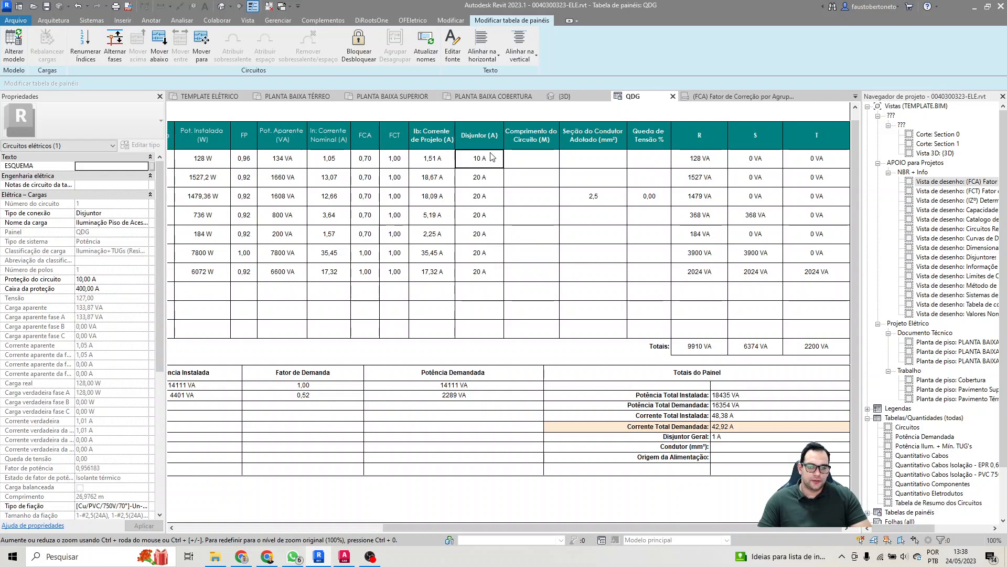
pyautogui.click(498, 181)
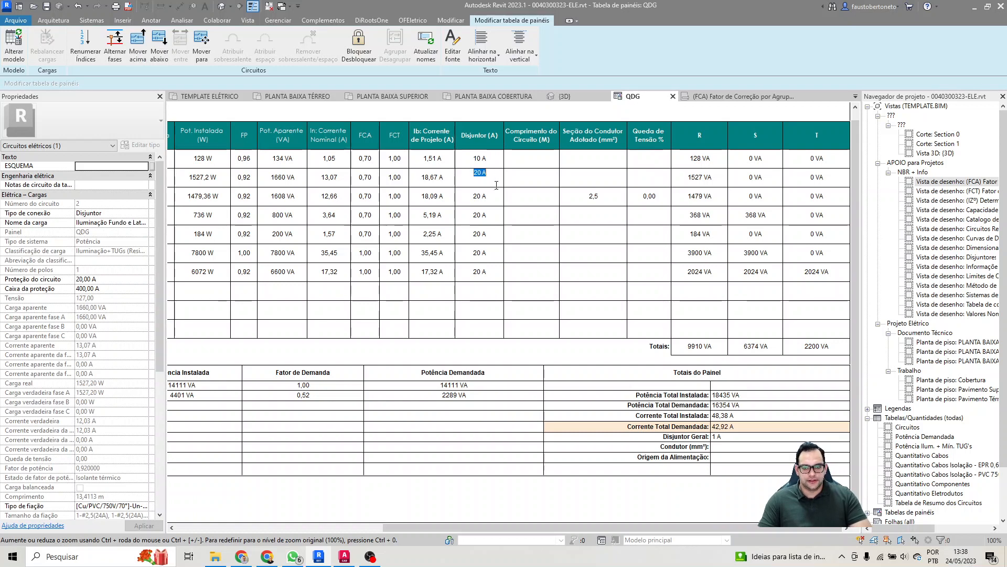
pyautogui.click(494, 253)
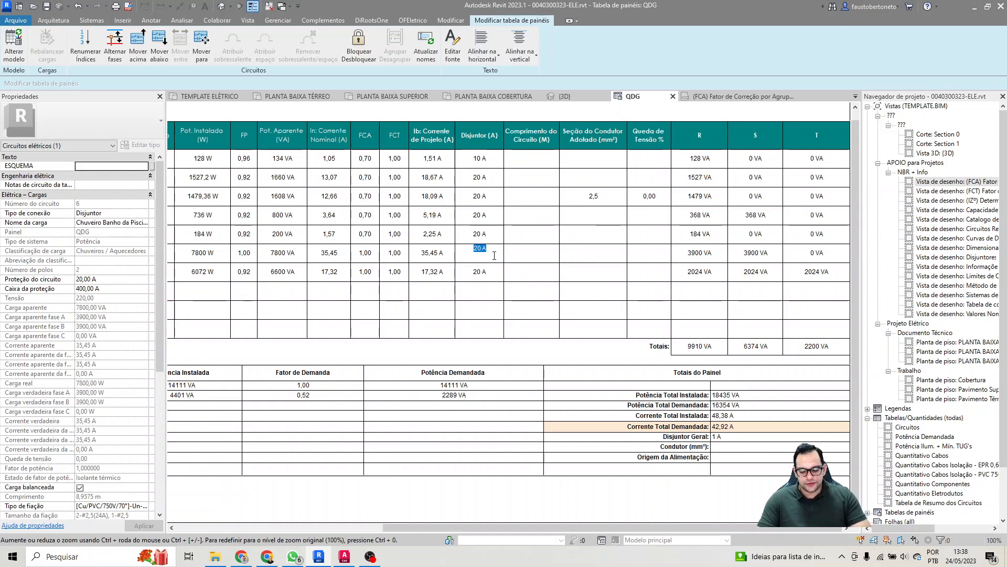
pyautogui.write('40')
pyautogui.press('Return')
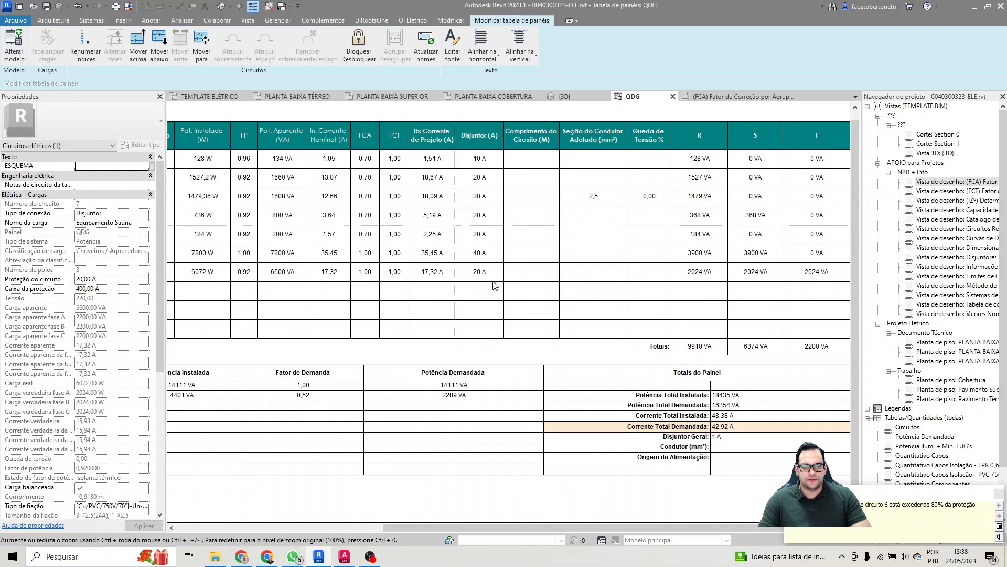
pyautogui.click(496, 272)
pyautogui.write('25')
pyautogui.press('Return')
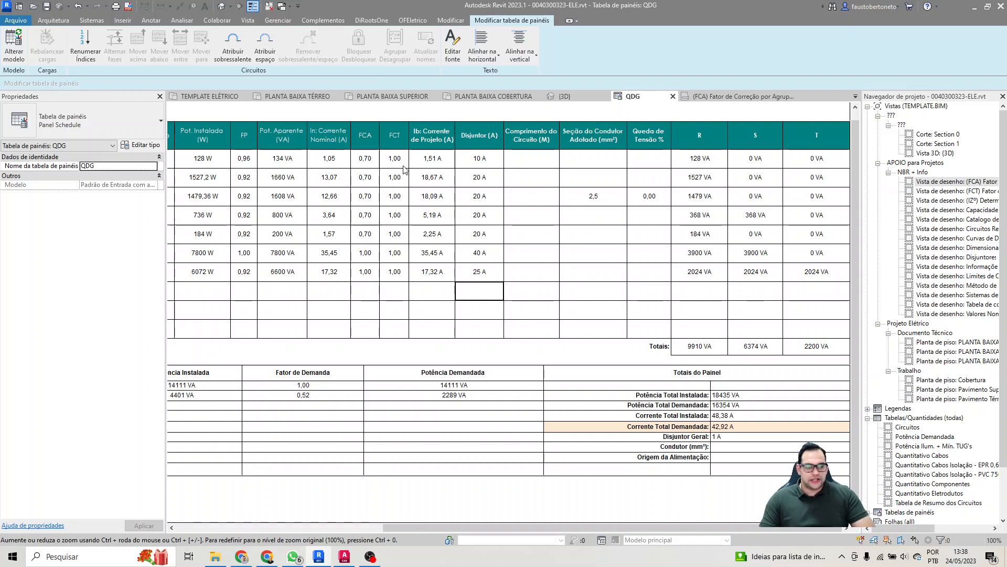
# Step: Set circuit 1's length to 29 m and its adopted conductor section to 1,5 mm²
pyautogui.click(533, 164)
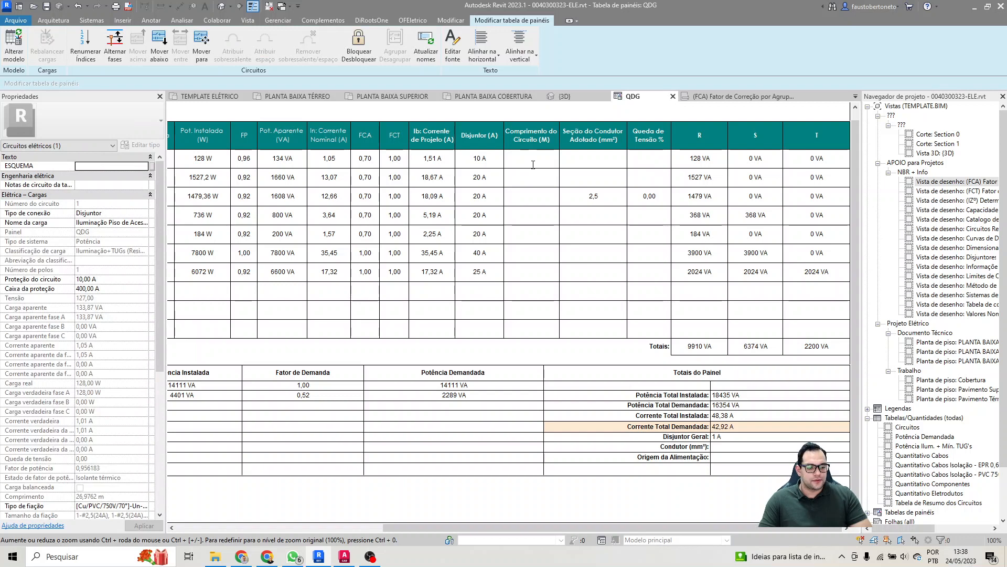
pyautogui.scroll(-2, 89, 394)
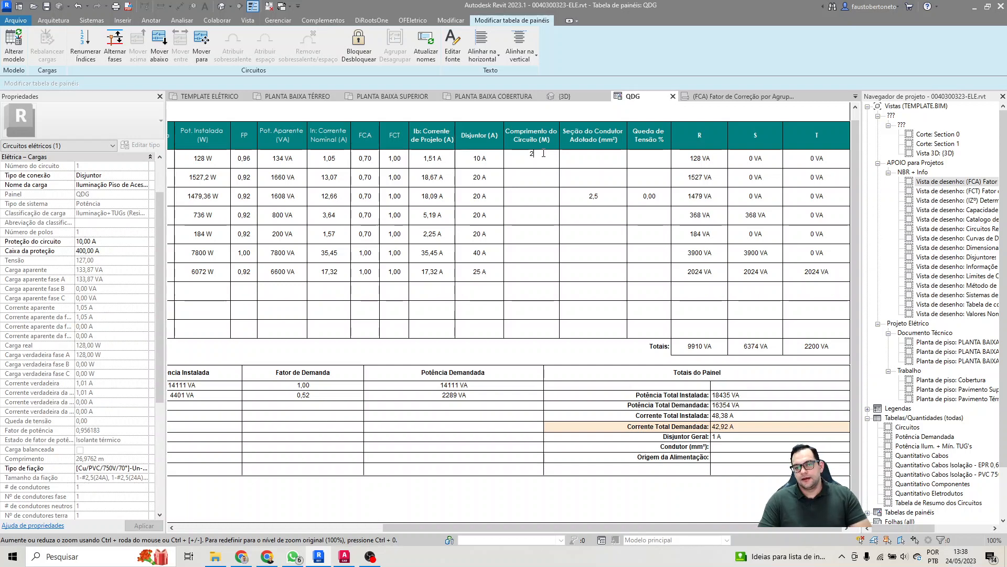
pyautogui.write('29')
pyautogui.press('Return')
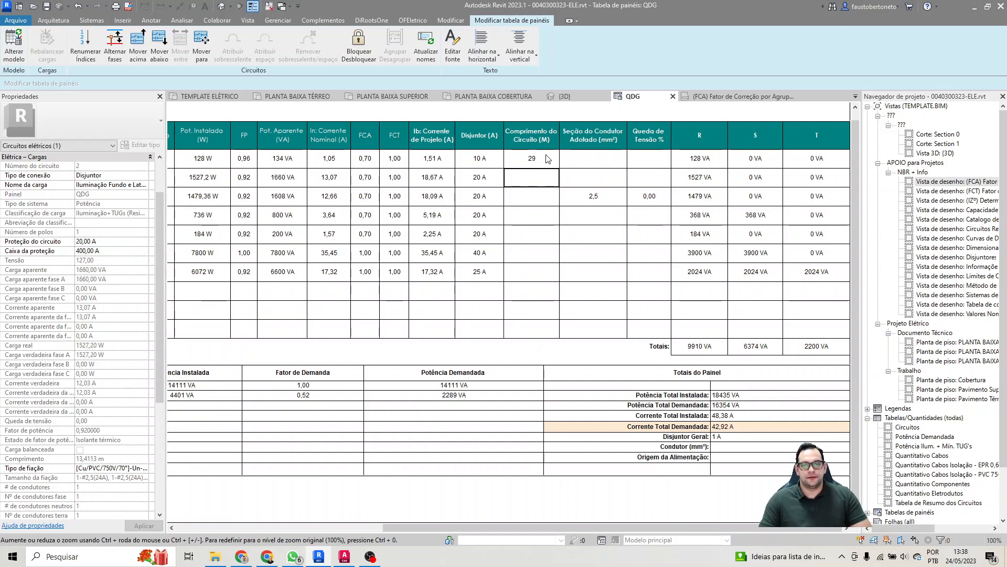
pyautogui.click(580, 160)
pyautogui.write('1,5')
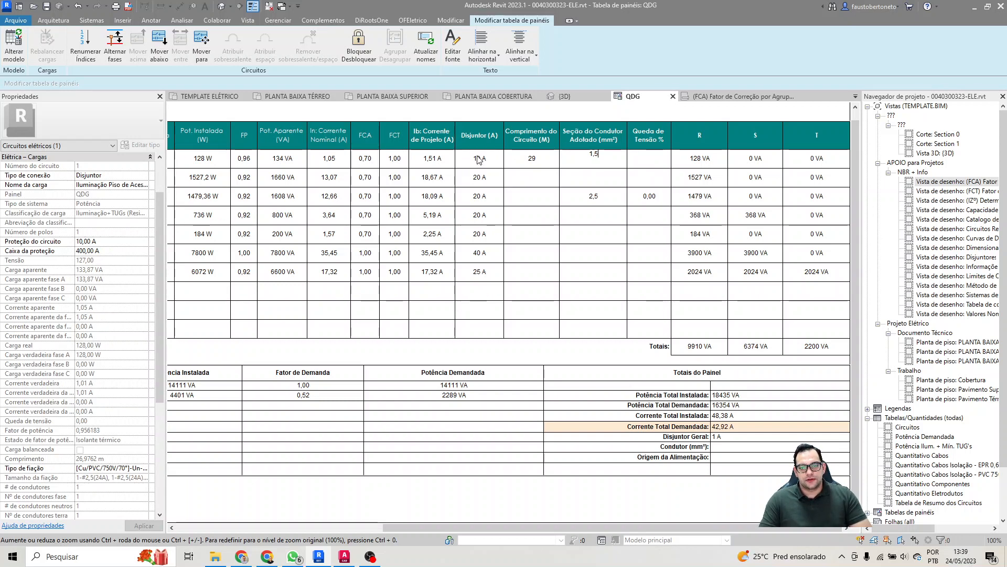
pyautogui.press('Return')
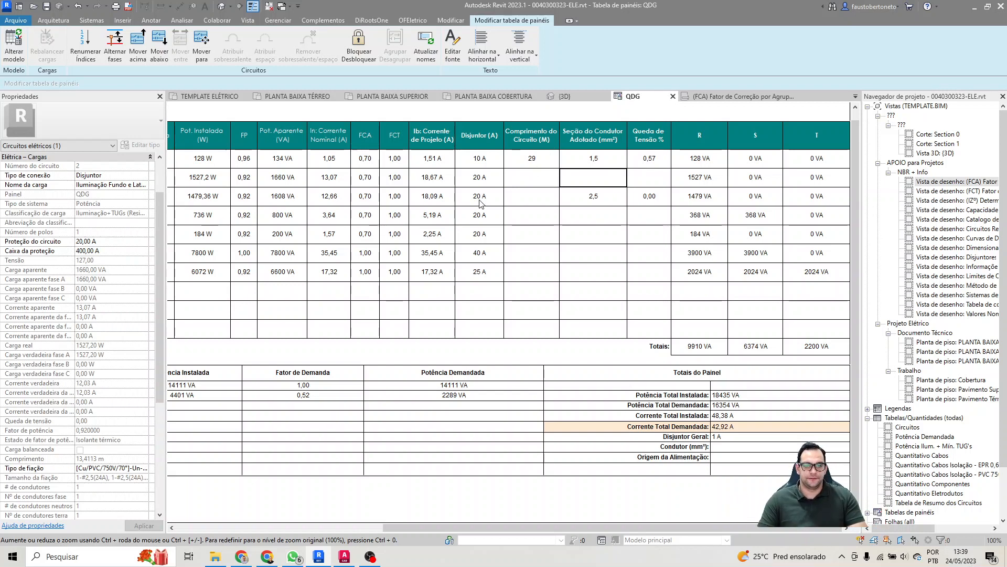
# Step: Set circuit 2's length to 16 m and its adopted conductor section to 2,5 mm²
pyautogui.click(538, 172)
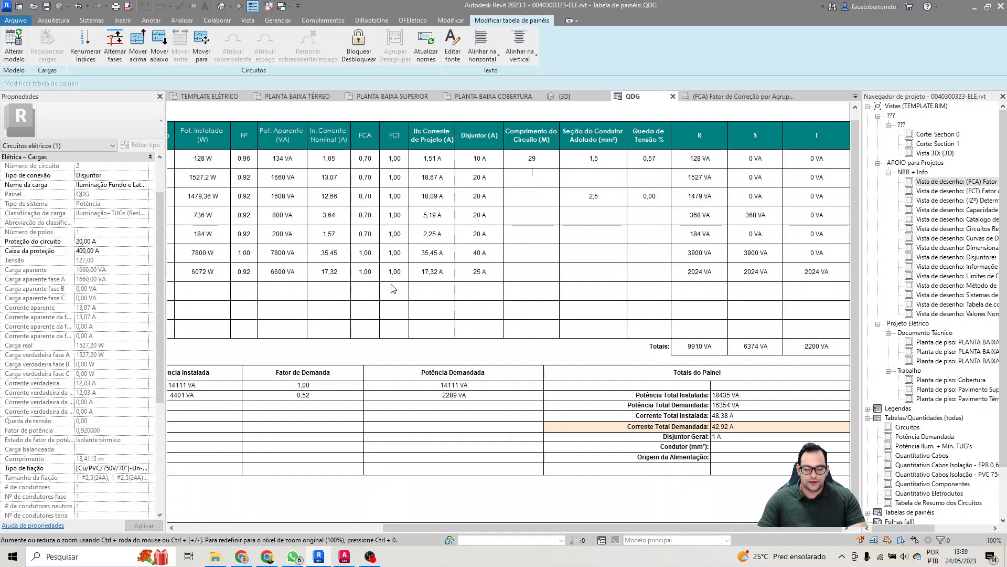
pyautogui.write('16')
pyautogui.press('Return')
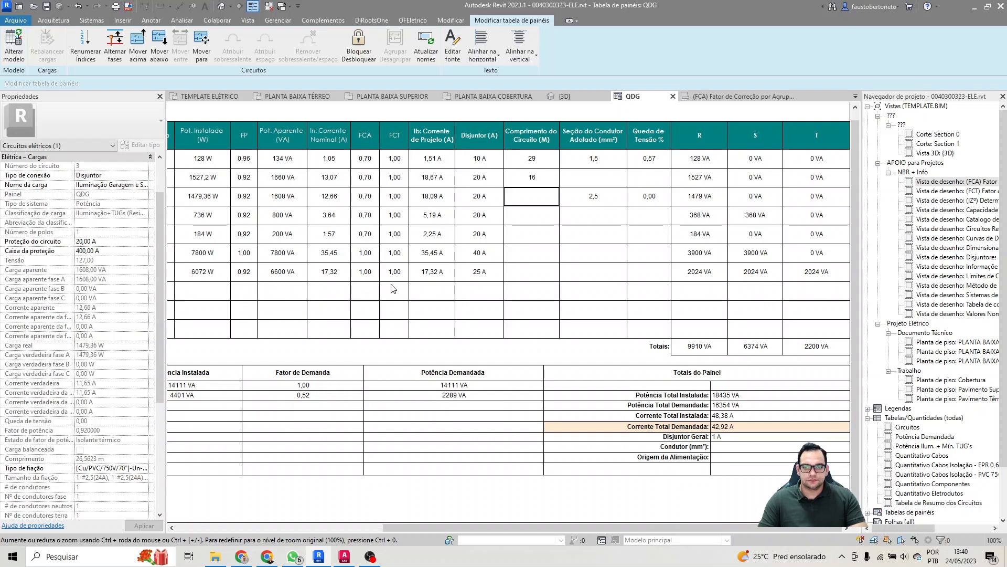
pyautogui.click(587, 169)
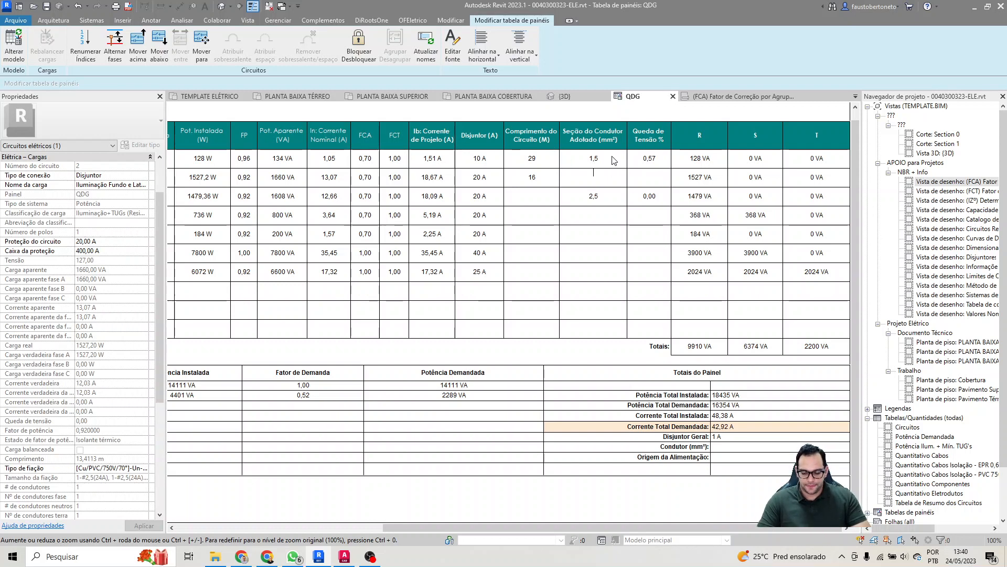
pyautogui.write('1')
pyautogui.press('BackSpace')
pyautogui.press('BackSpace')
pyautogui.write('2')
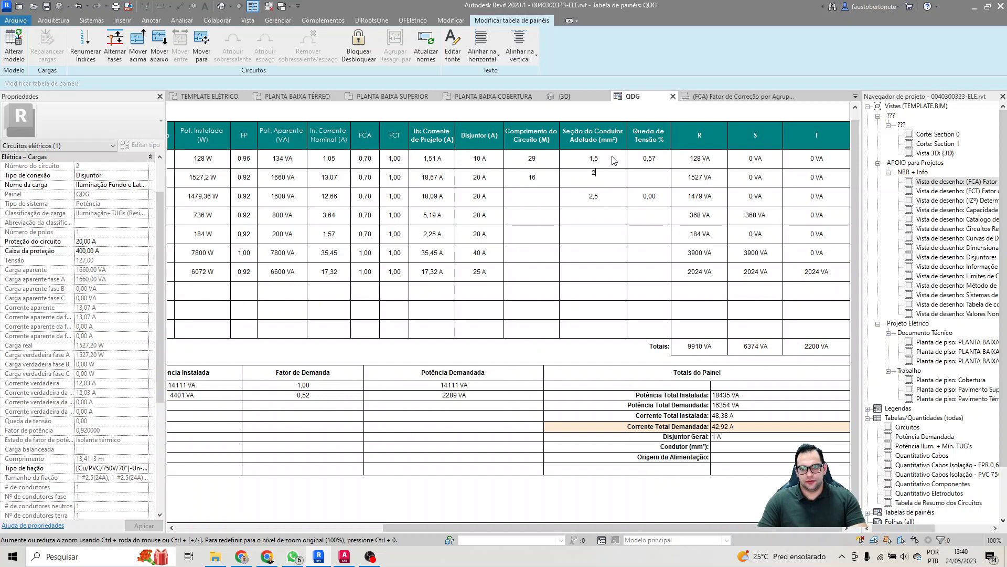
pyautogui.write(',5')
pyautogui.press('Return')
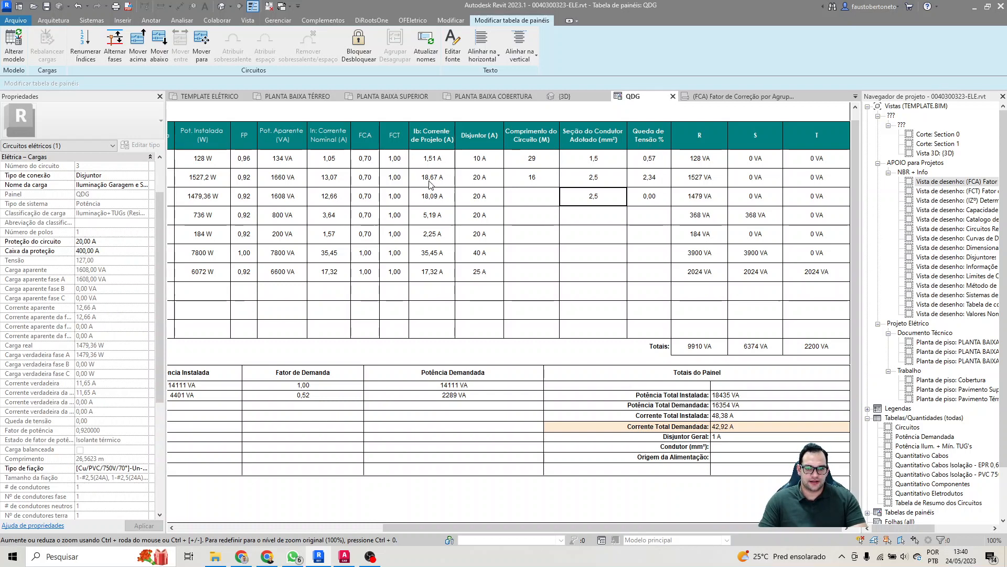
# Step: Set circuit 3's length to 29 m and select its voltage drop and conductor section for review
pyautogui.click(528, 198)
pyautogui.click(529, 198)
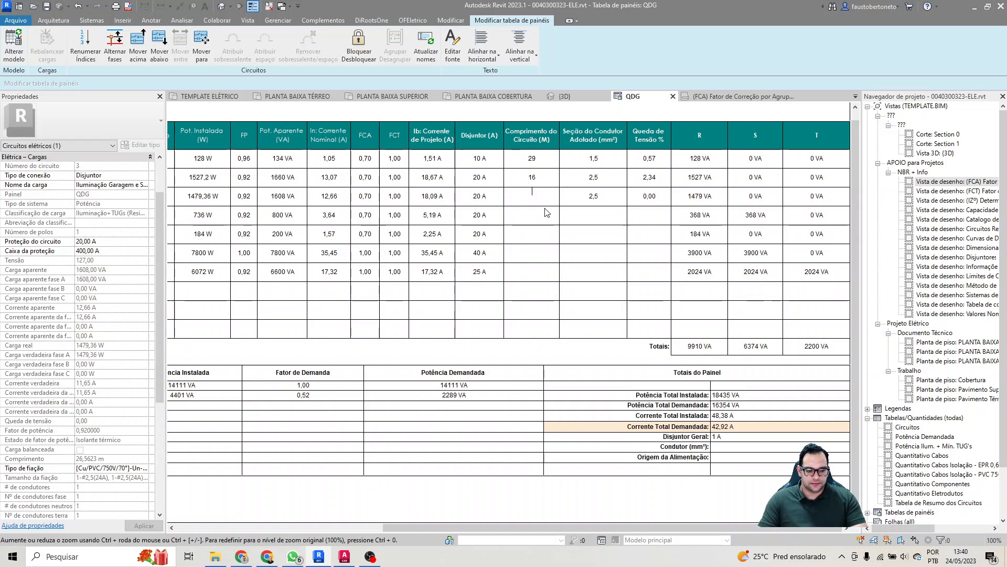
pyautogui.write('9')
pyautogui.press('Return')
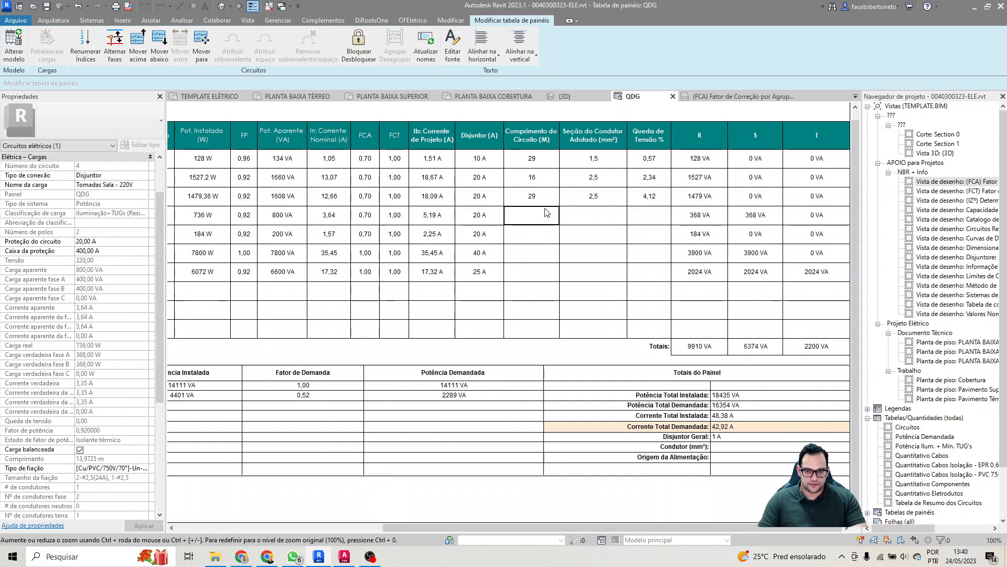
pyautogui.click(655, 200)
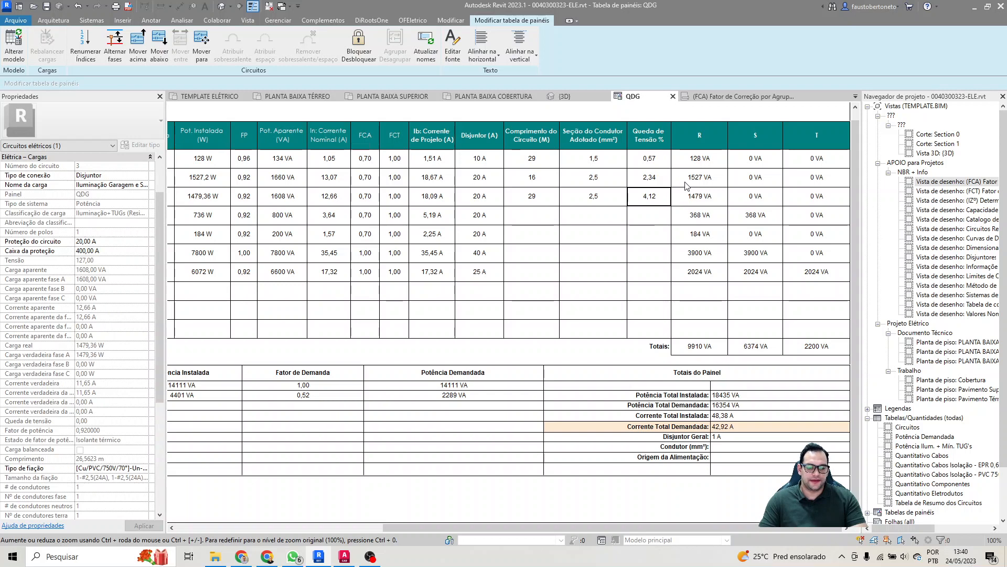
pyautogui.doubleClick(615, 197)
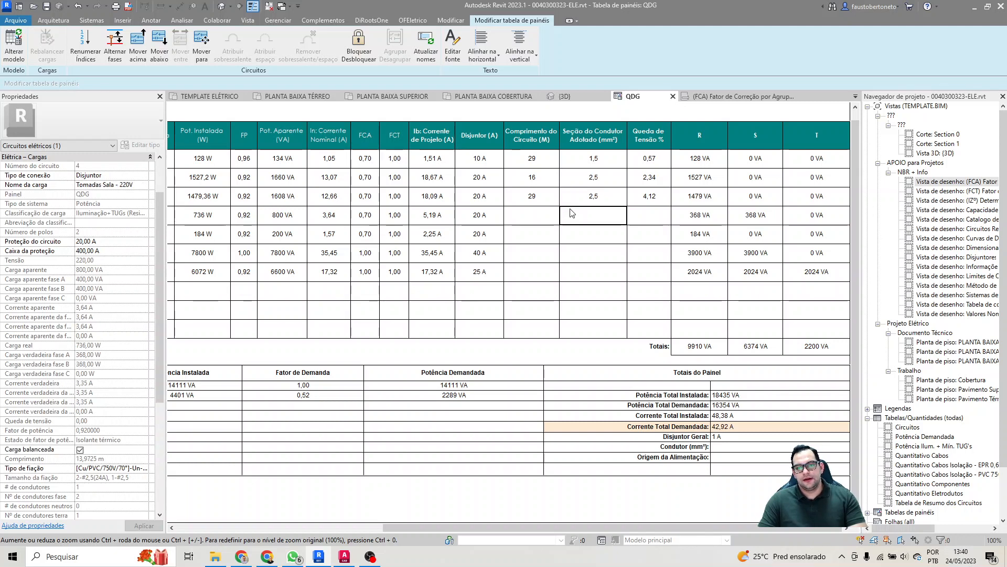
# Step: In the PLANTA BAIXA TÉRREO floor plan, check the electrical loads of circuit 3's recessed stair spot and garden bollard light
pyautogui.click(310, 96)
pyautogui.scroll(-1, 374, 331)
pyautogui.moveTo(371, 333); pyautogui.dragTo(551, 328, button='middle')
pyautogui.scroll(3, 574, 304)
pyautogui.scroll(-2, 556, 324)
pyautogui.click(542, 322)
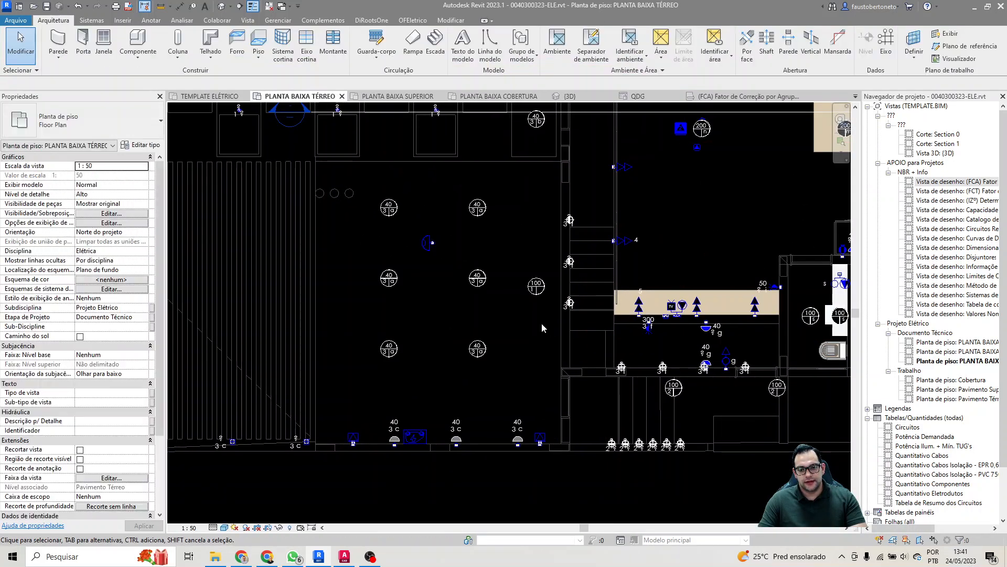
pyautogui.click(569, 303)
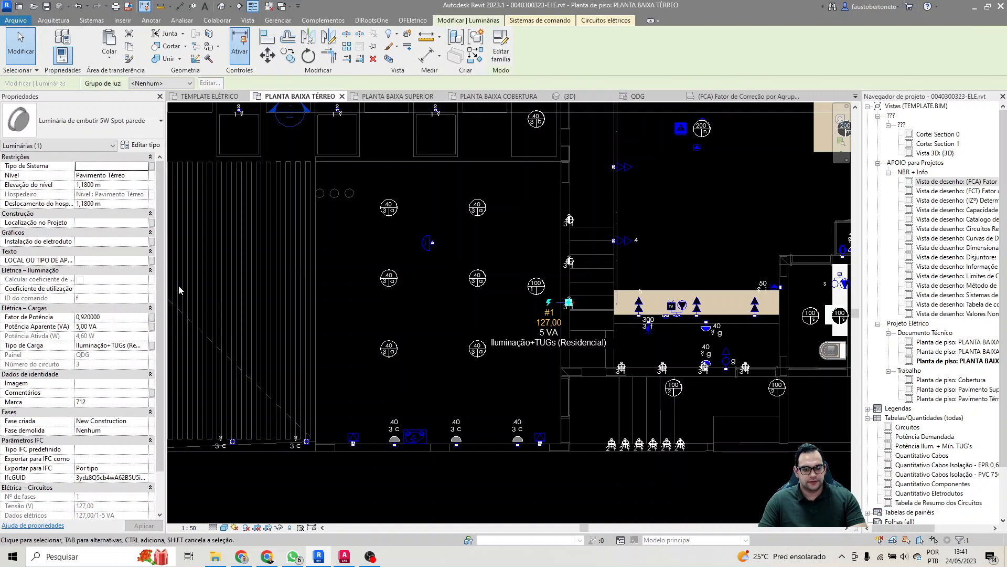
pyautogui.click(475, 317)
pyautogui.moveTo(433, 317); pyautogui.dragTo(430, 331, button='middle')
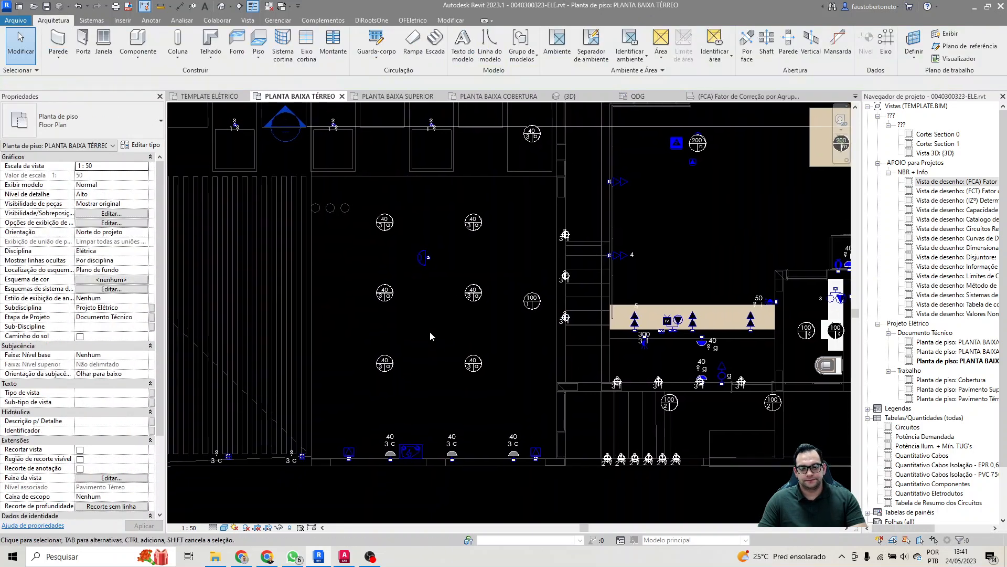
pyautogui.moveTo(434, 236); pyautogui.dragTo(451, 258, button='middle')
pyautogui.click(321, 480)
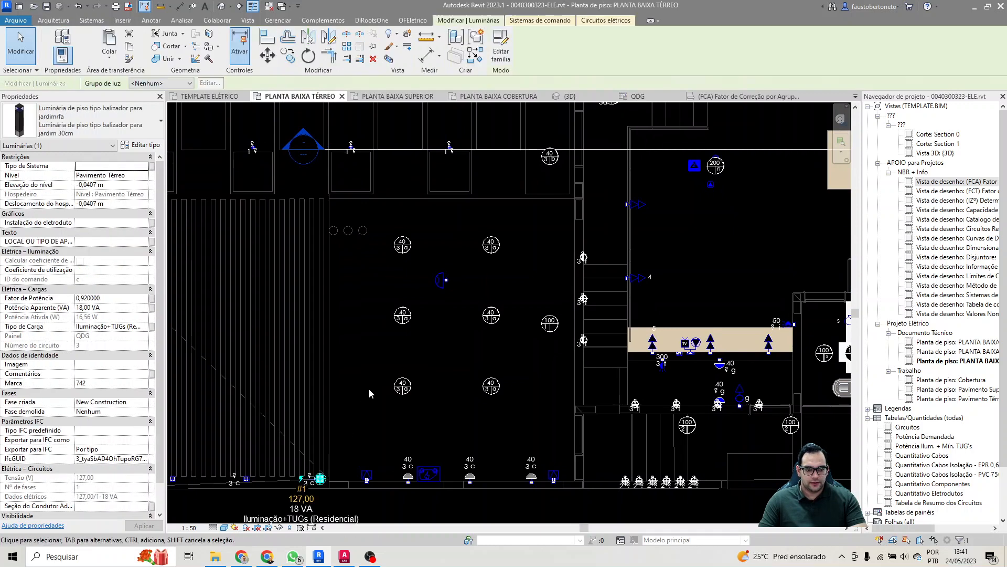
pyautogui.moveTo(370, 389); pyautogui.dragTo(395, 393, button='middle')
pyautogui.click(426, 356)
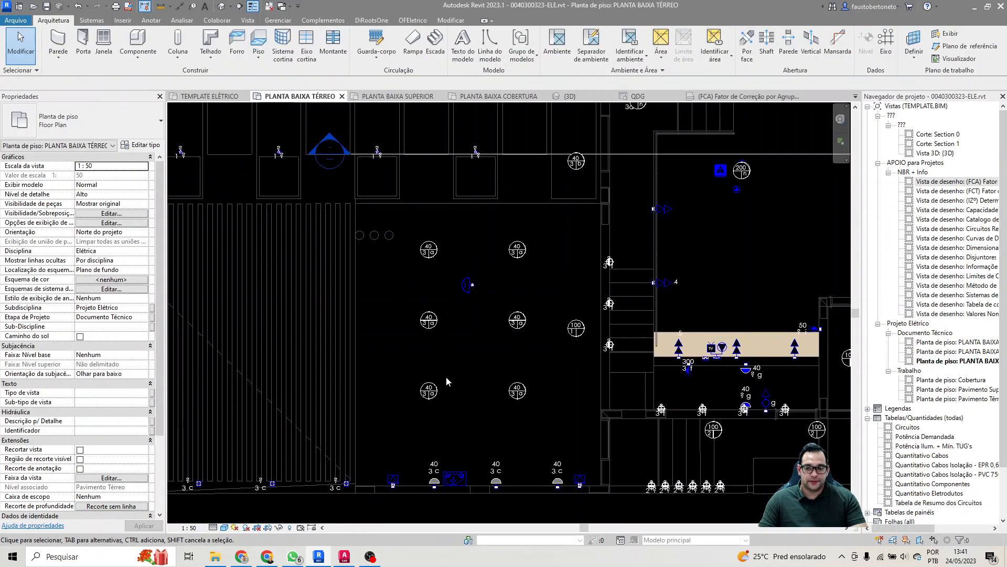
pyautogui.scroll(-2, 448, 372)
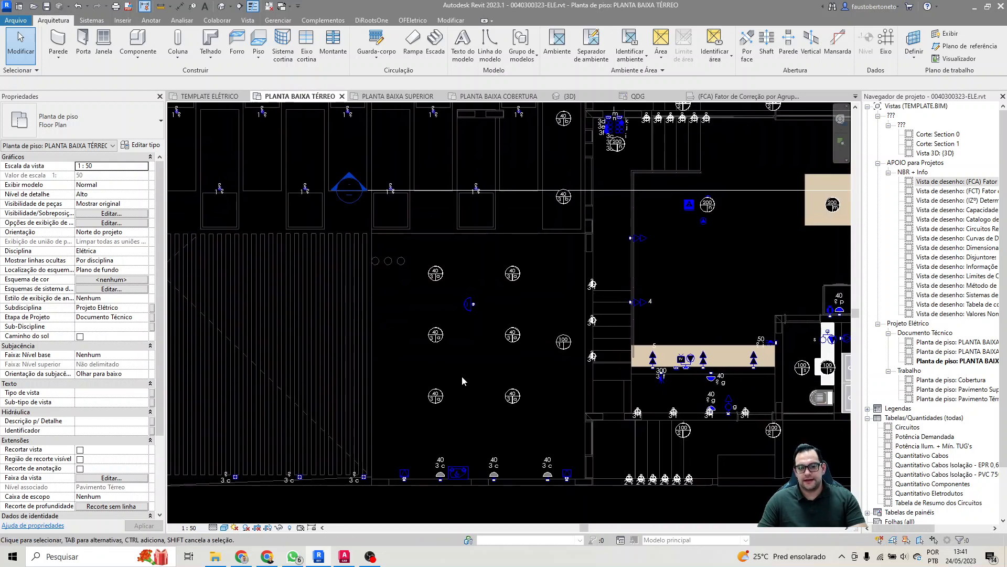
pyautogui.moveTo(470, 387)
pyautogui.mouseDown(button='middle')
pyautogui.moveTo(469, 337)
pyautogui.moveTo(468, 373)
pyautogui.moveTo(486, 378)
pyautogui.mouseUp(button='middle')
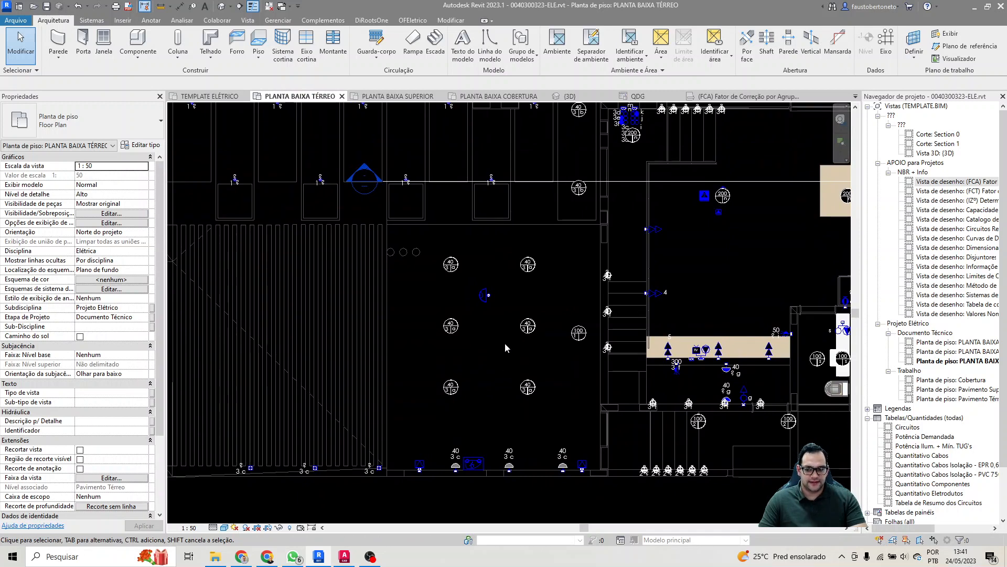
# Step: Check the load of circuit 3's furniture LED lighting point below the TV counter and review the surrounding circuit 3 lights
pyautogui.moveTo(565, 348); pyautogui.dragTo(477, 354, button='middle')
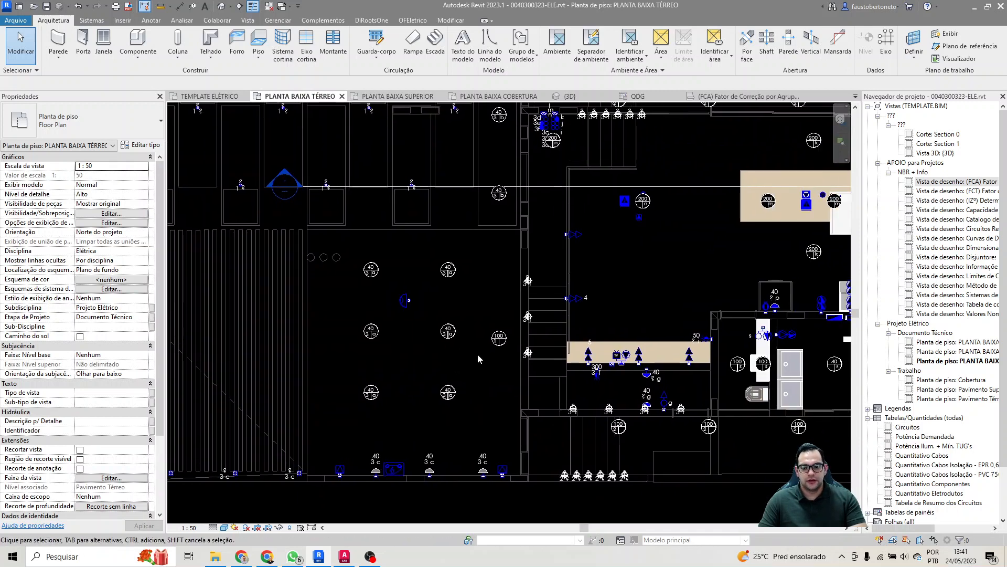
pyautogui.scroll(2, 488, 399)
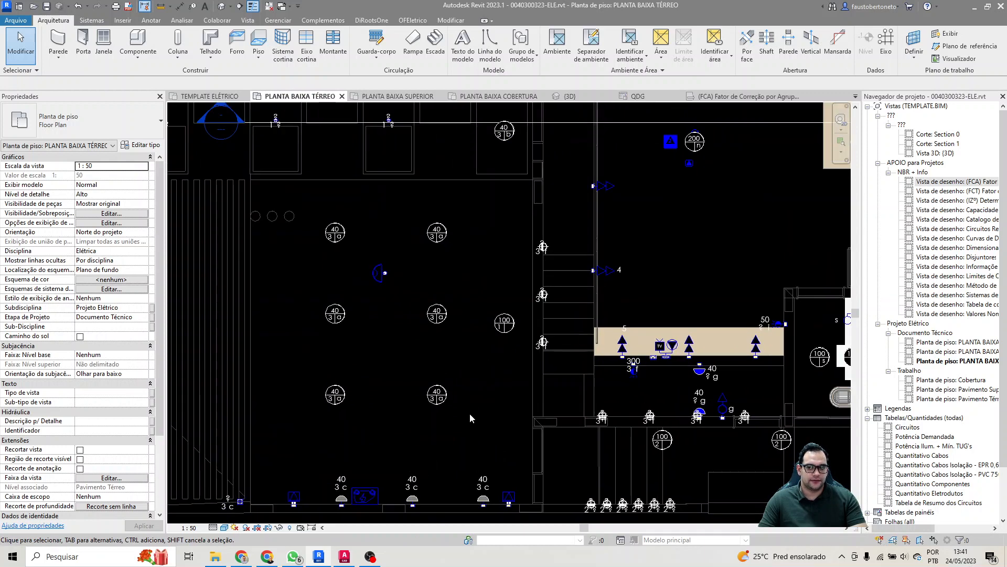
pyautogui.moveTo(766, 391); pyautogui.dragTo(691, 400, button='middle')
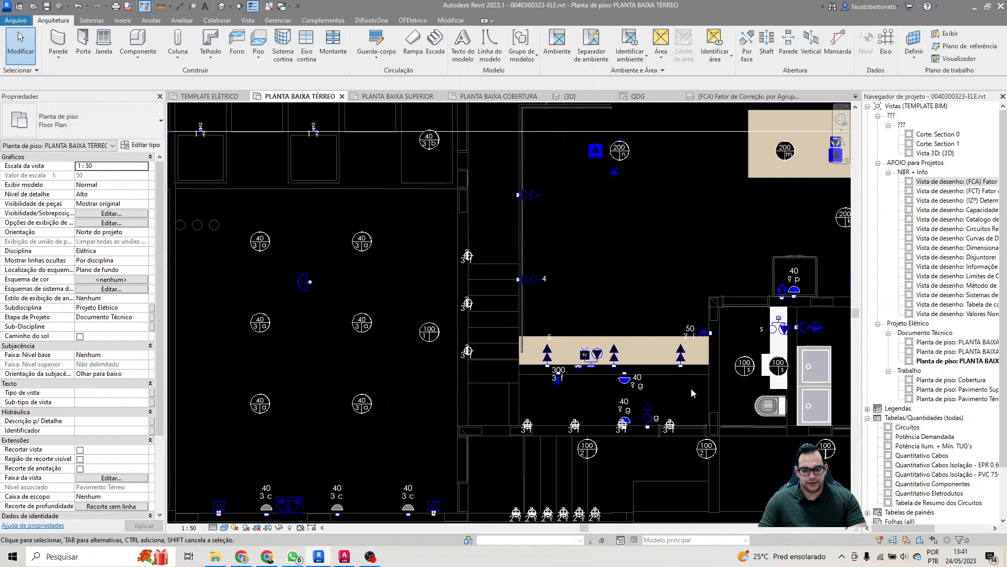
pyautogui.scroll(3, 574, 388)
pyautogui.click(546, 371)
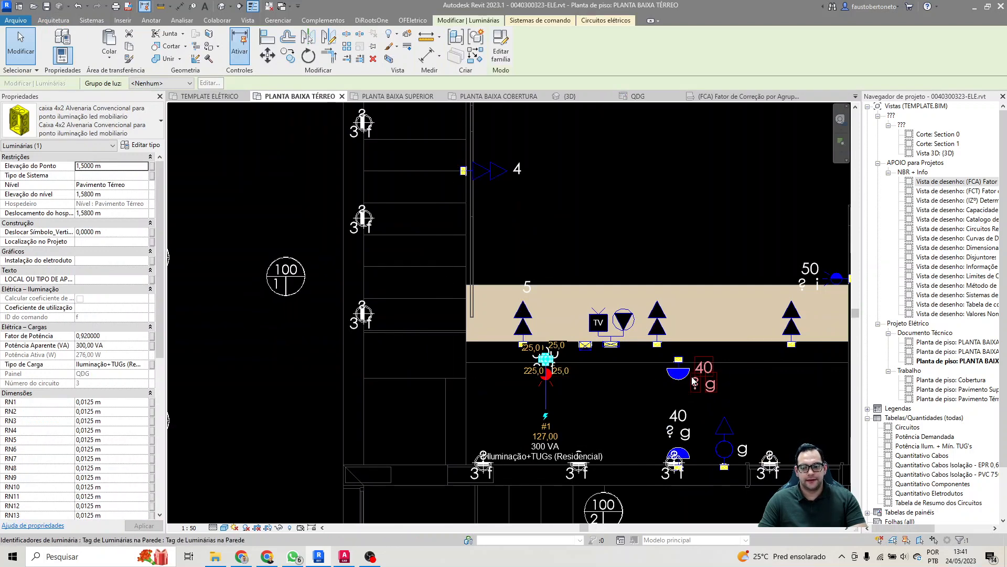
pyautogui.moveTo(739, 379); pyautogui.dragTo(610, 382, button='middle')
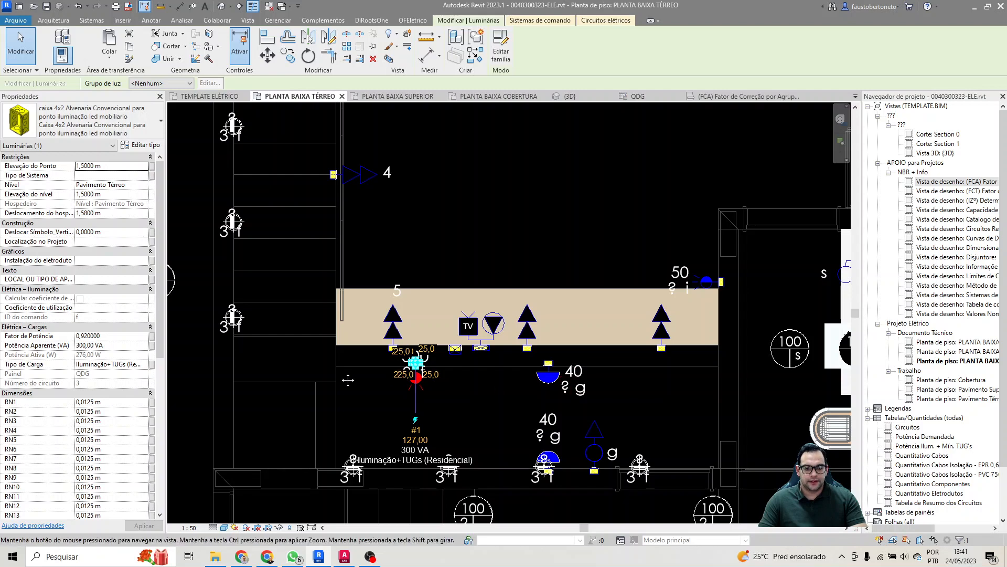
pyautogui.moveTo(319, 312); pyautogui.dragTo(443, 343, button='middle')
pyautogui.scroll(-2, 436, 349)
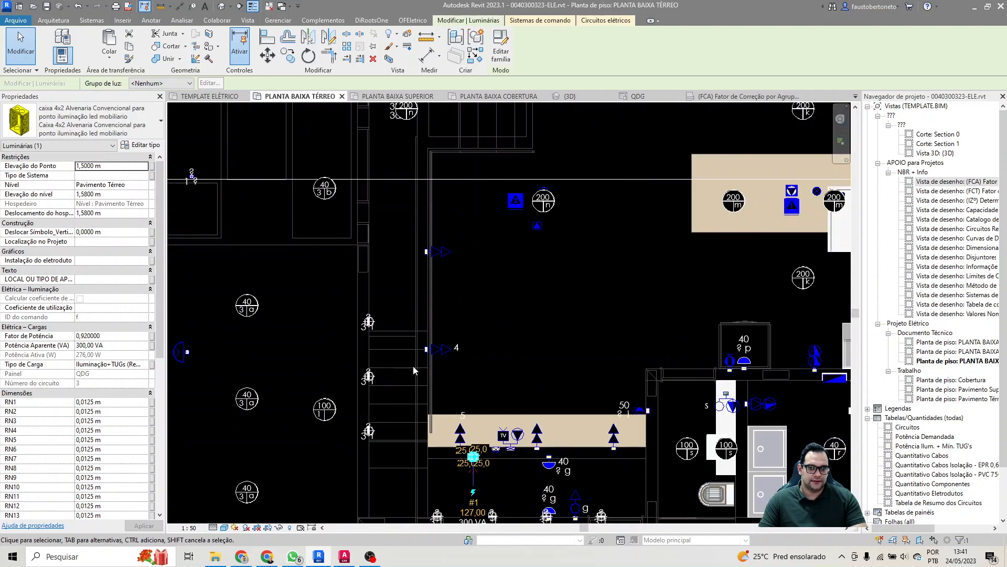
pyautogui.moveTo(414, 387); pyautogui.dragTo(420, 384, button='middle')
pyautogui.moveTo(428, 347); pyautogui.dragTo(447, 405, button='middle')
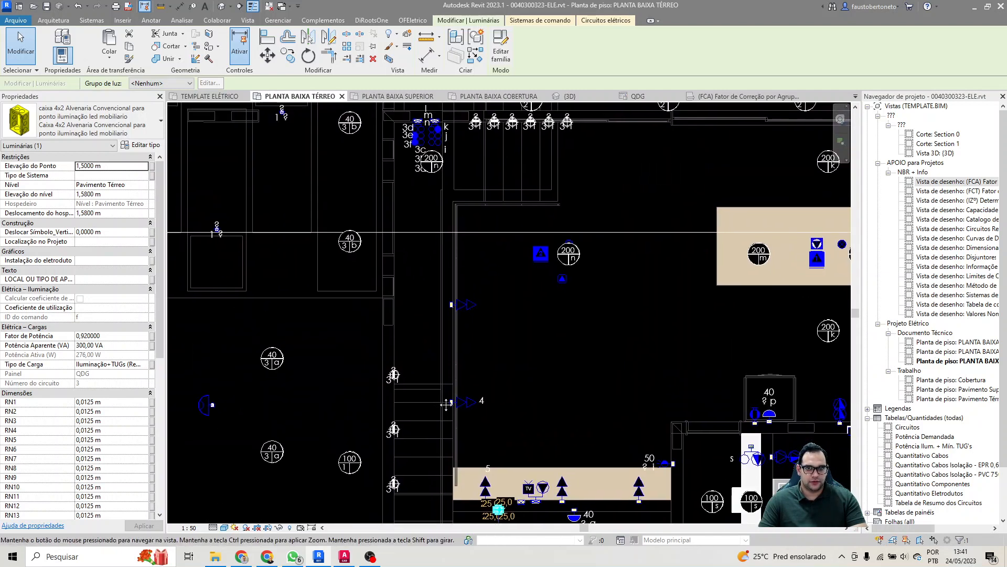
pyautogui.moveTo(307, 422); pyautogui.dragTo(514, 318, button='middle')
pyautogui.scroll(-2, 465, 362)
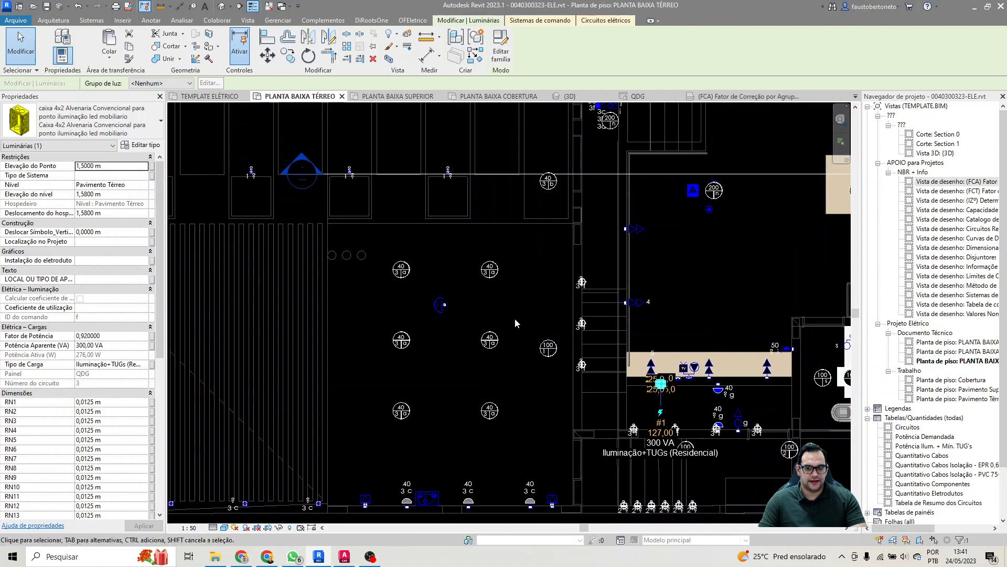
# Step: Review circuit 3's stair and corridor lighting points and their loads in the PLANTA BAIXA SUPERIOR floor plan
pyautogui.click(393, 96)
pyautogui.click(521, 224)
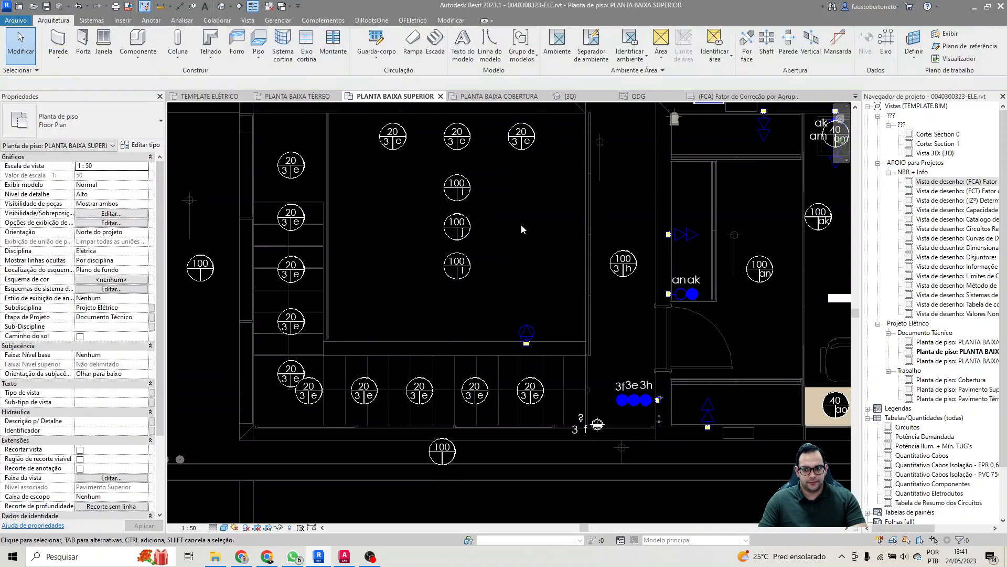
pyautogui.moveTo(521, 224); pyautogui.dragTo(498, 260, button='middle')
pyautogui.moveTo(607, 237); pyautogui.dragTo(617, 295, button='middle')
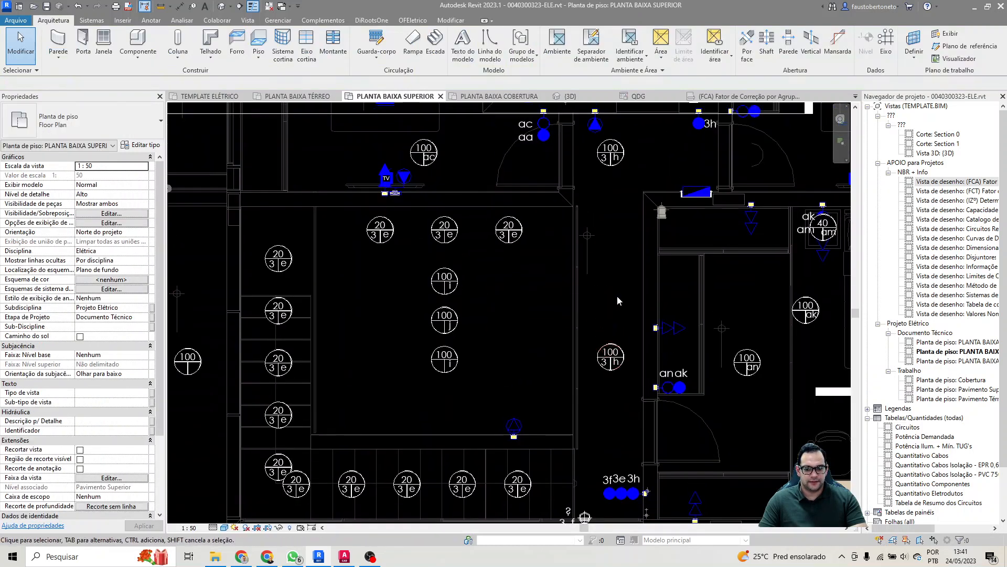
pyautogui.moveTo(601, 146); pyautogui.dragTo(603, 278, button='middle')
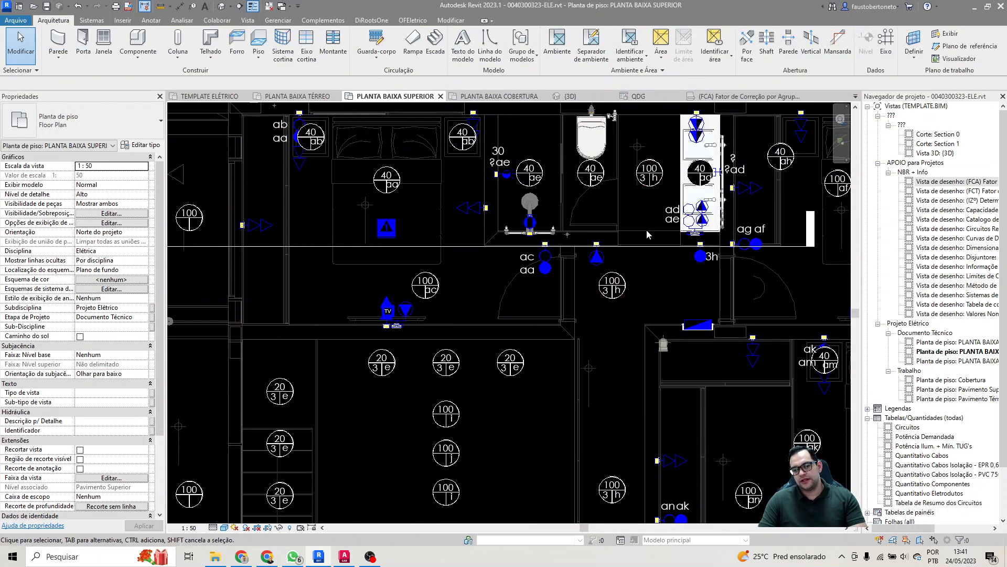
pyautogui.moveTo(651, 352); pyautogui.dragTo(663, 233, button='middle')
pyautogui.moveTo(609, 367); pyautogui.dragTo(621, 245, button='middle')
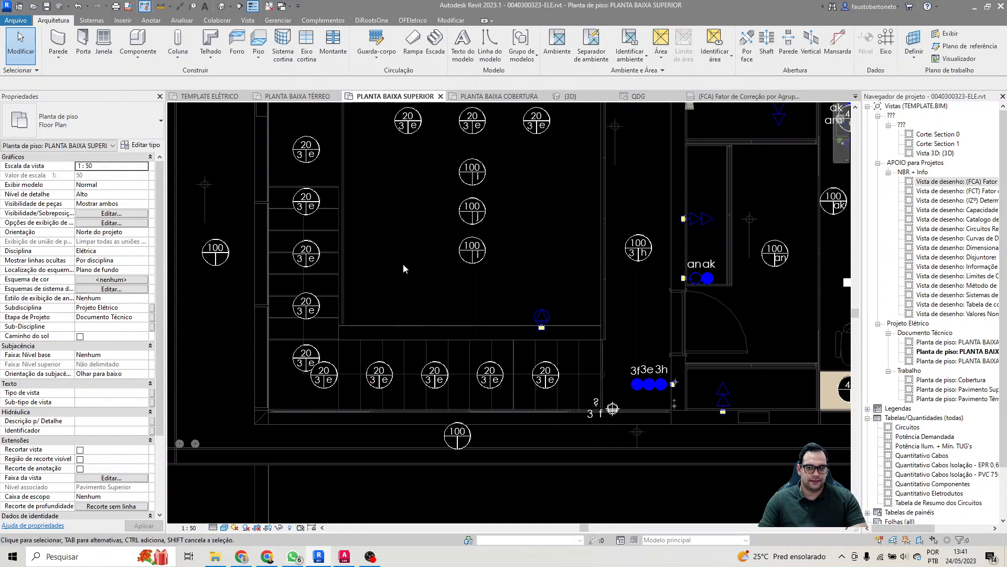
pyautogui.moveTo(403, 263); pyautogui.dragTo(401, 319, button='middle')
# Step: In the PLANTA BAIXA TÉRREO floor plan, set the apparent power of the three wall sconces beside the car charger to 20 VA
pyautogui.click(293, 97)
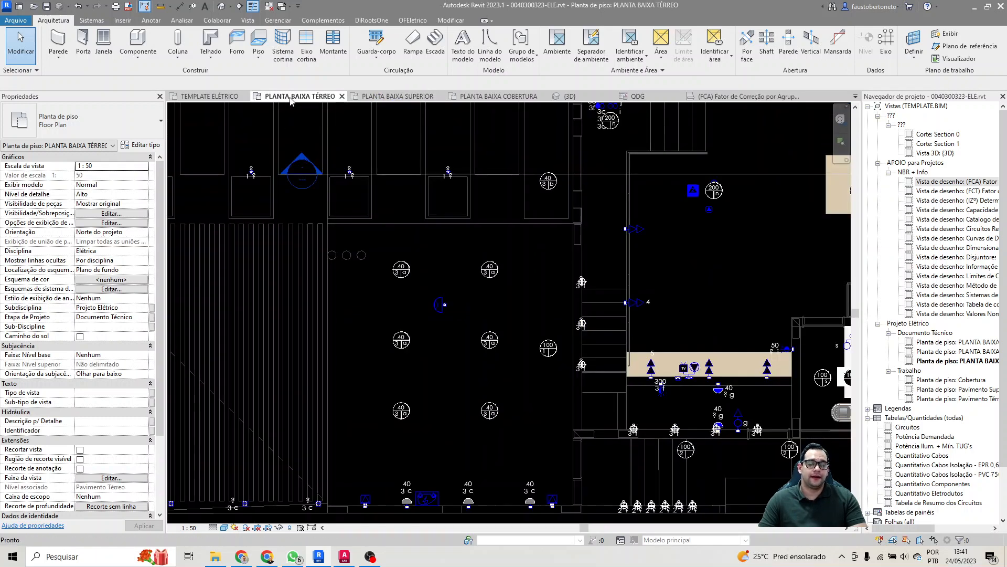
pyautogui.moveTo(433, 398); pyautogui.dragTo(378, 427, button='middle')
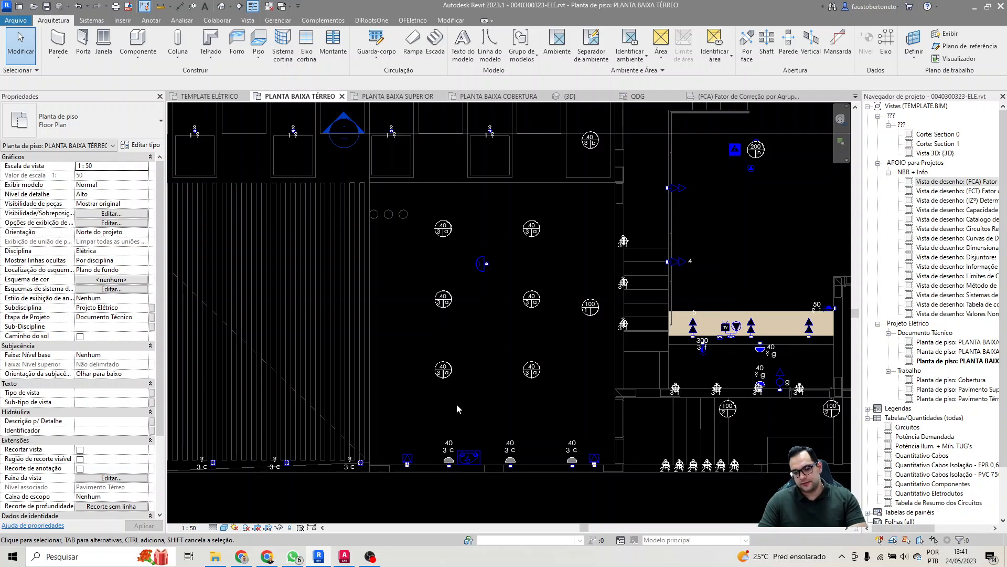
pyautogui.click(449, 463)
pyautogui.keyDown('ctrl'); pyautogui.click(511, 462); pyautogui.keyUp('ctrl')
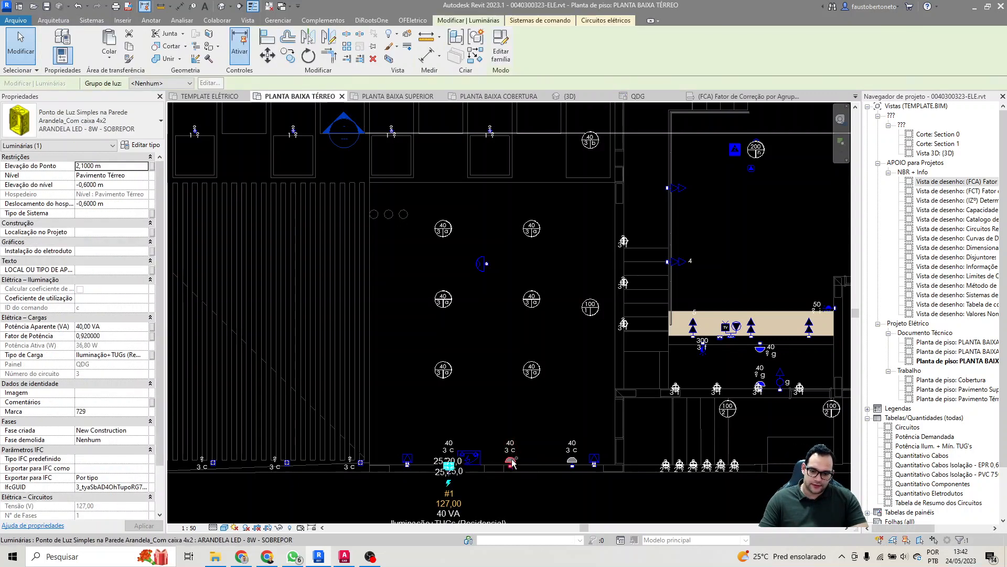
pyautogui.keyDown('ctrl'); pyautogui.click(572, 462); pyautogui.keyUp('ctrl')
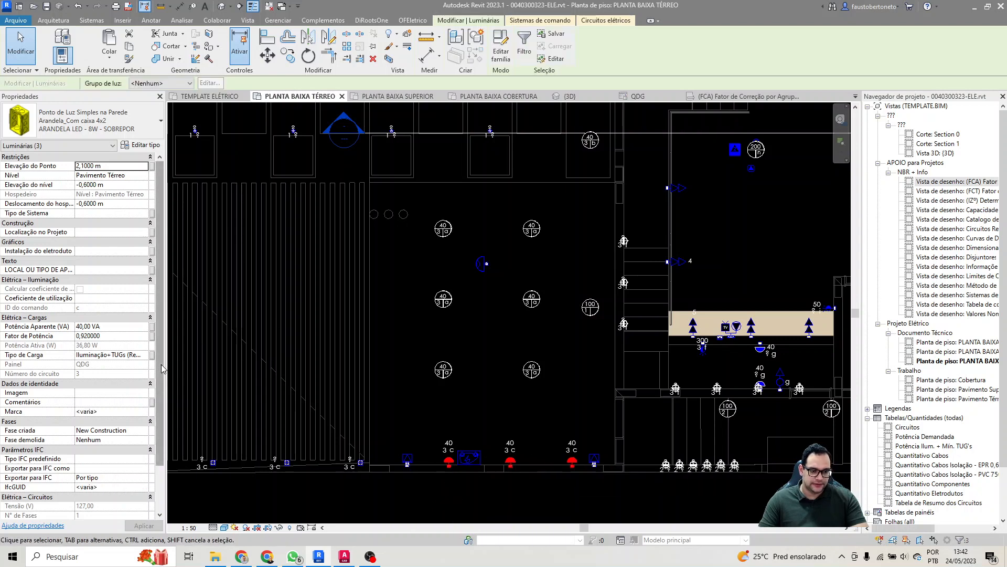
pyautogui.click(124, 326)
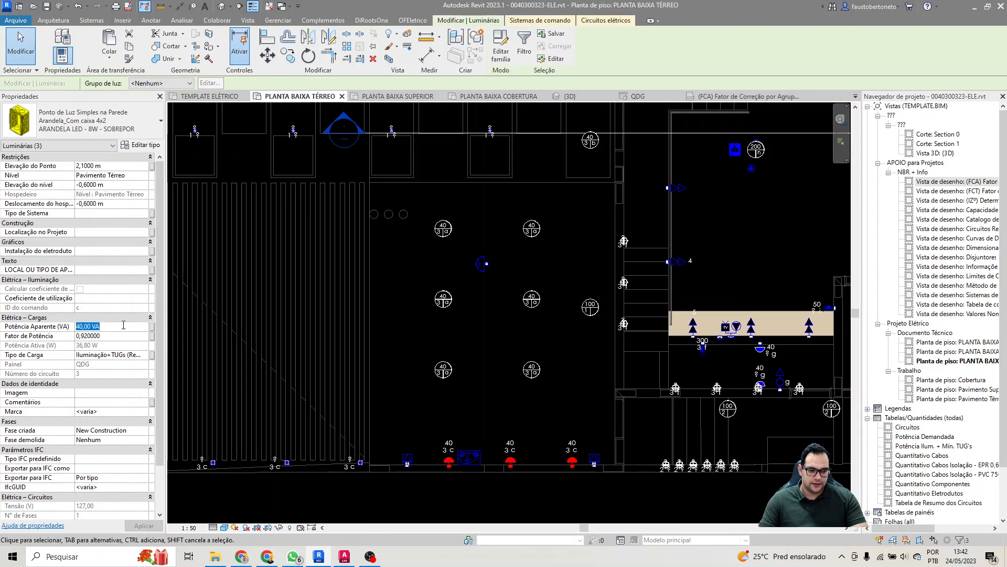
pyautogui.write('20')
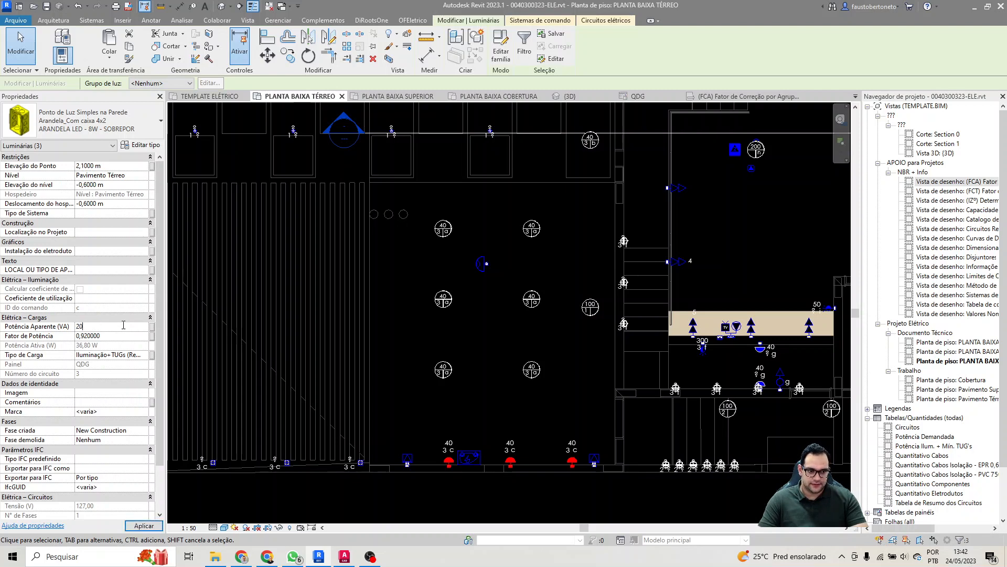
pyautogui.press('Return')
pyautogui.click(521, 344)
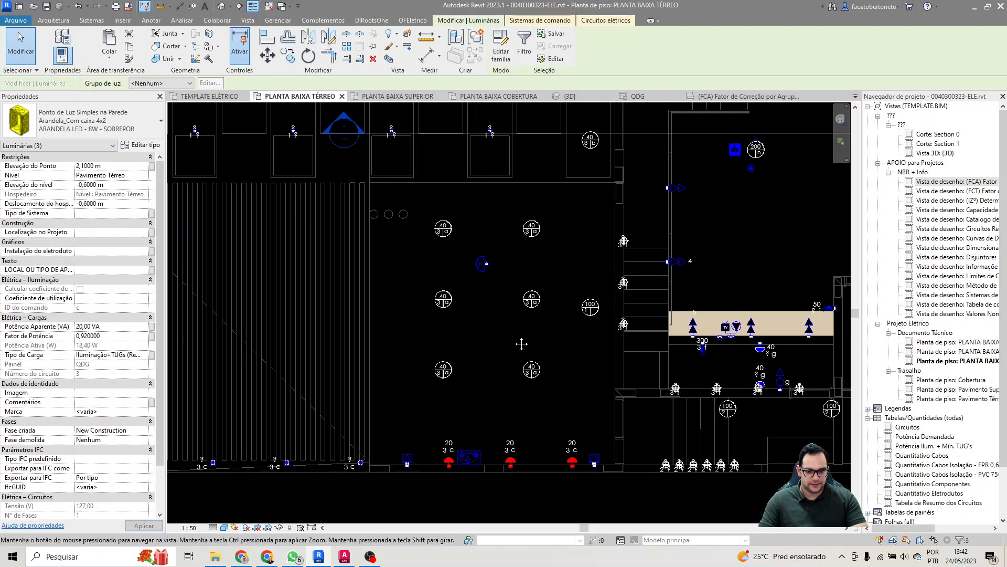
pyautogui.moveTo(568, 339); pyautogui.dragTo(516, 341, button='middle')
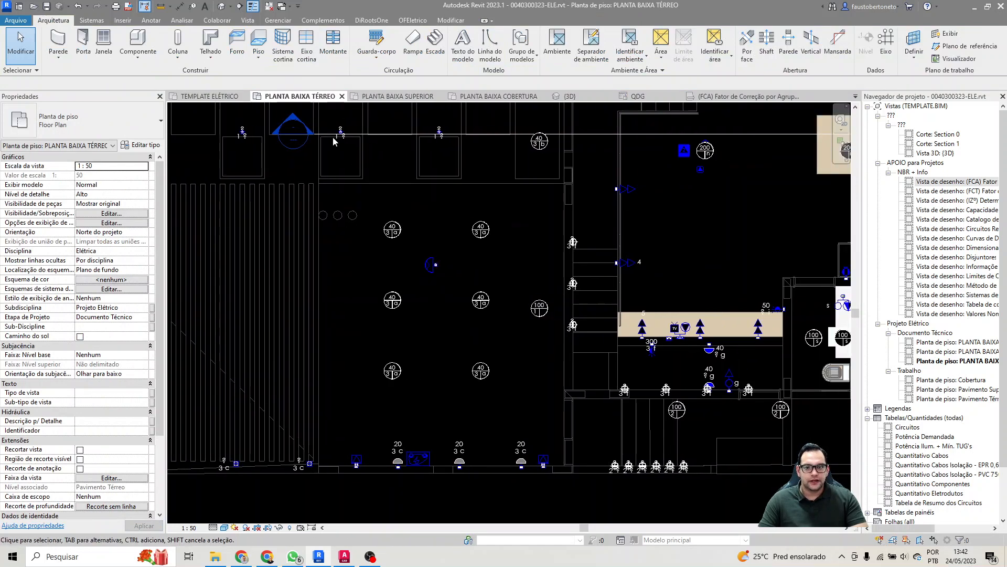
# Step: In the QDG panel schedule, set the length of circuit 4 (Tomadas Sala - 220V) to 18 m
pyautogui.click(641, 96)
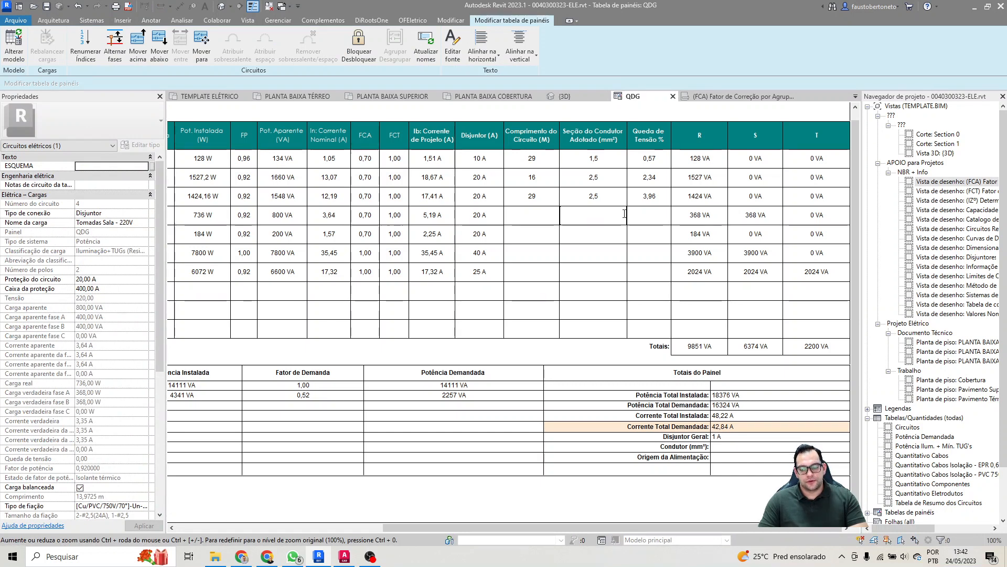
pyautogui.click(653, 210)
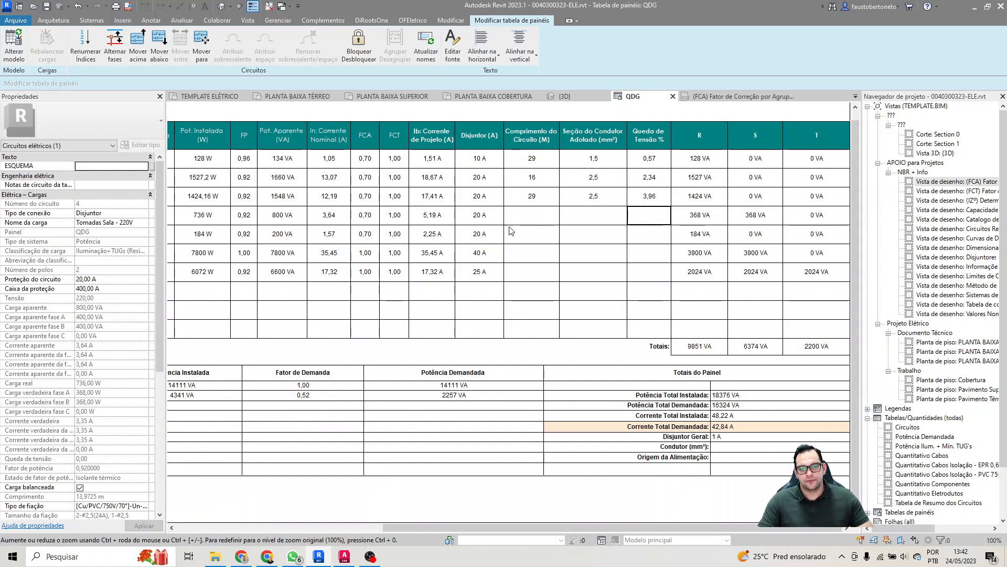
pyautogui.doubleClick(528, 219)
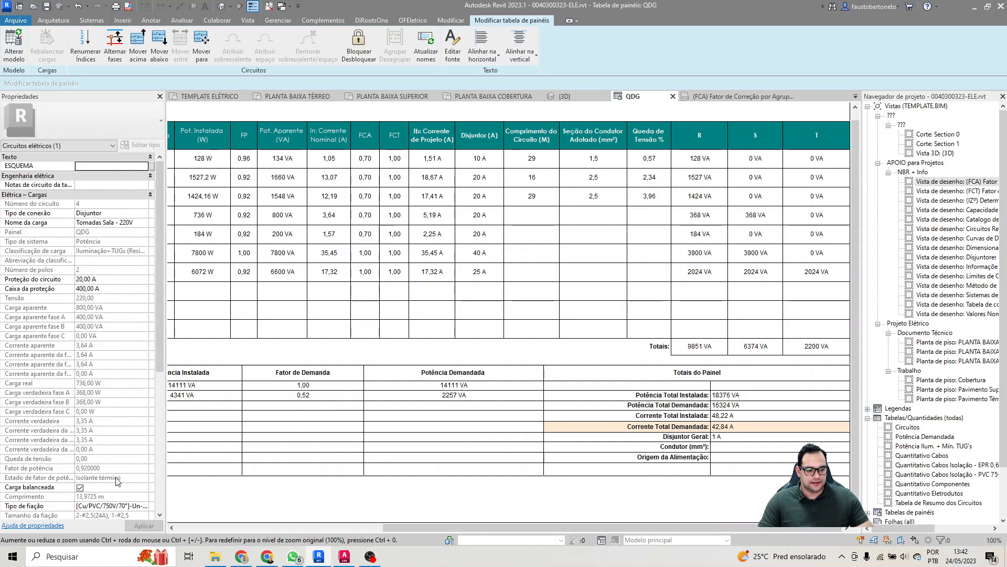
pyautogui.scroll(-1, 90, 478)
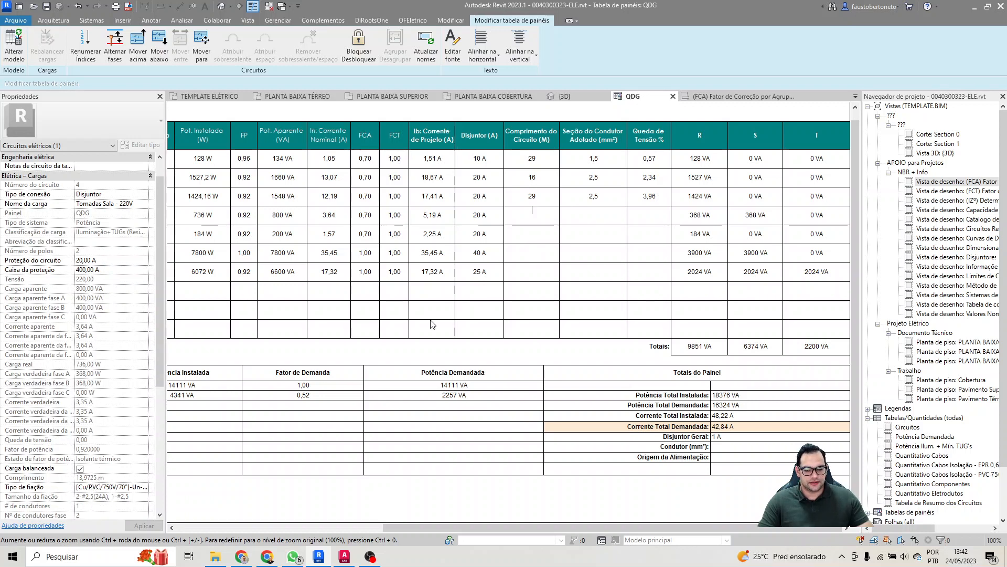
pyautogui.write('18')
pyautogui.click(617, 217)
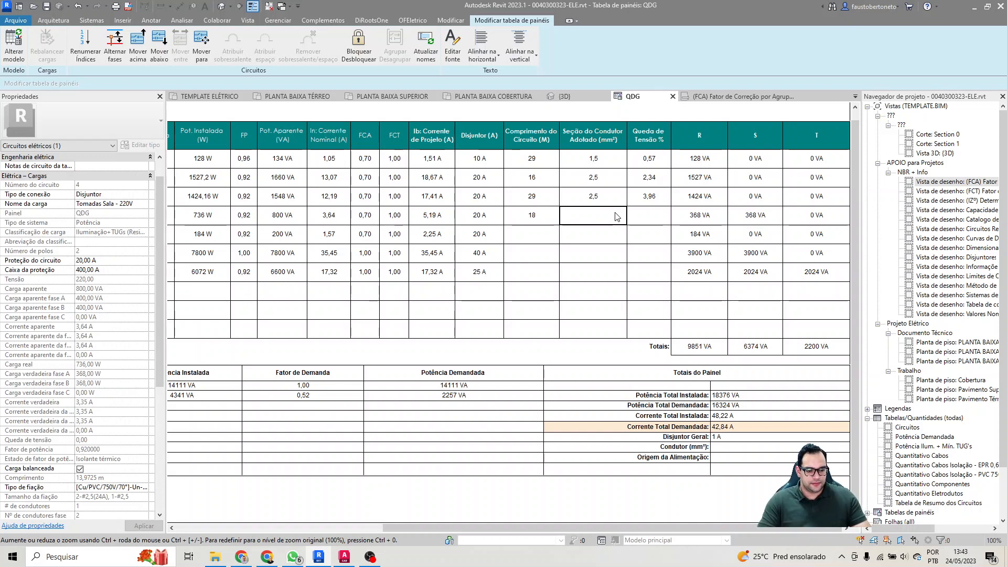
# Step: Change circuit 4's length to 16 m and set its adopted conductor section to 2,5 mm²
pyautogui.press('Left')
pyautogui.write('16')
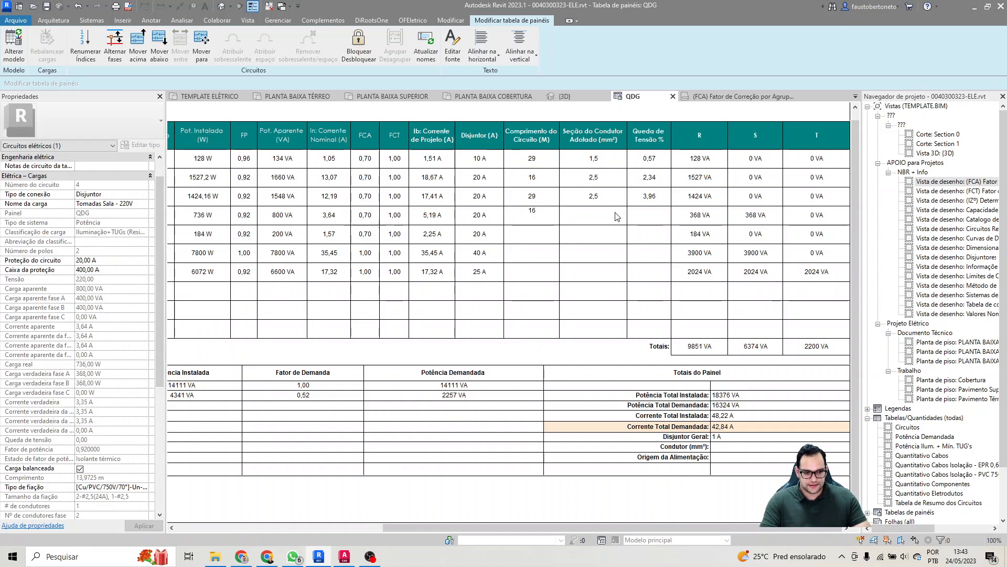
pyautogui.click(617, 216)
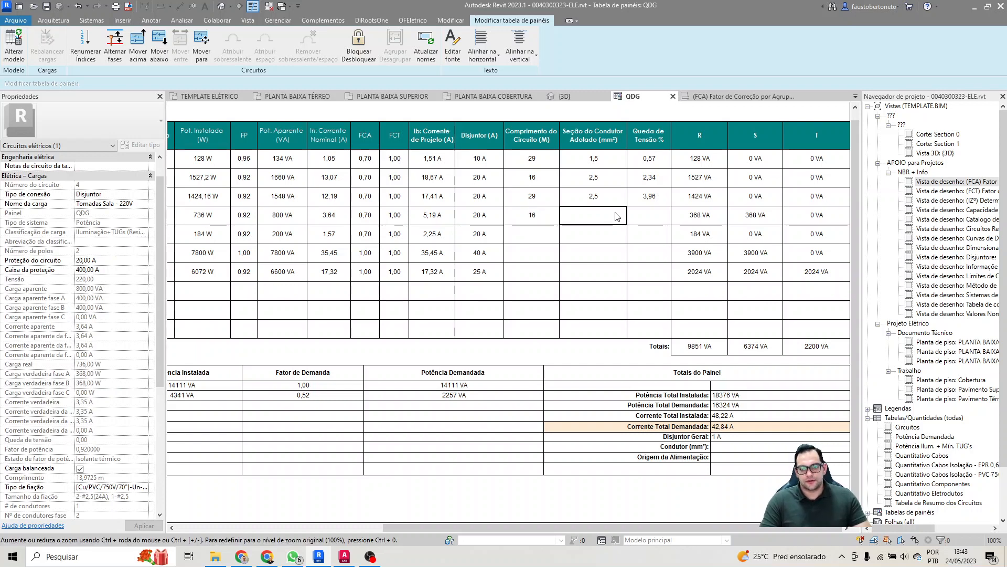
pyautogui.write('2,5')
pyautogui.press('Return')
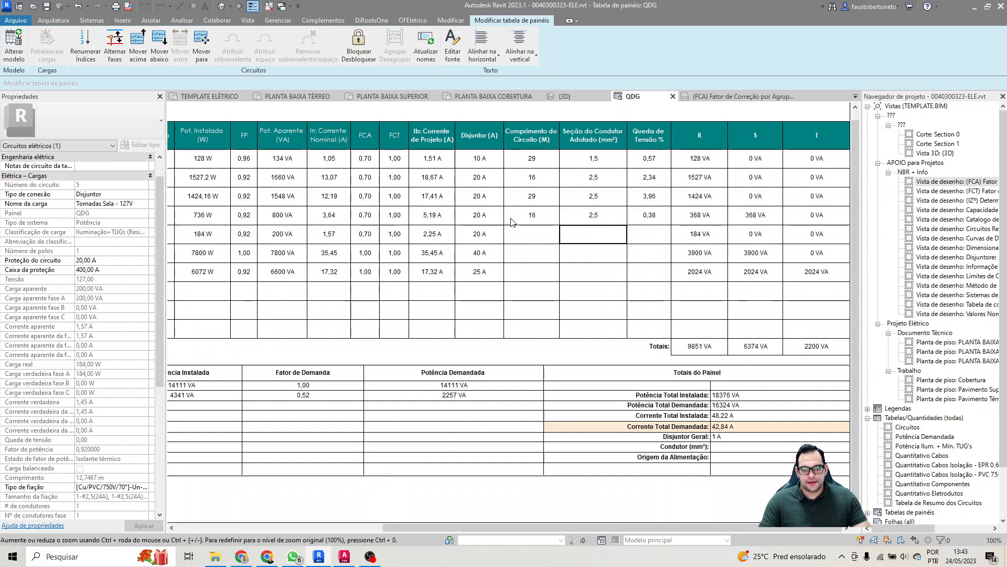
# Step: Set the length of circuit 5 (Tomadas Sala - 127V) to 15 m and its adopted conductor section to 2,5 mm²
pyautogui.click(526, 234)
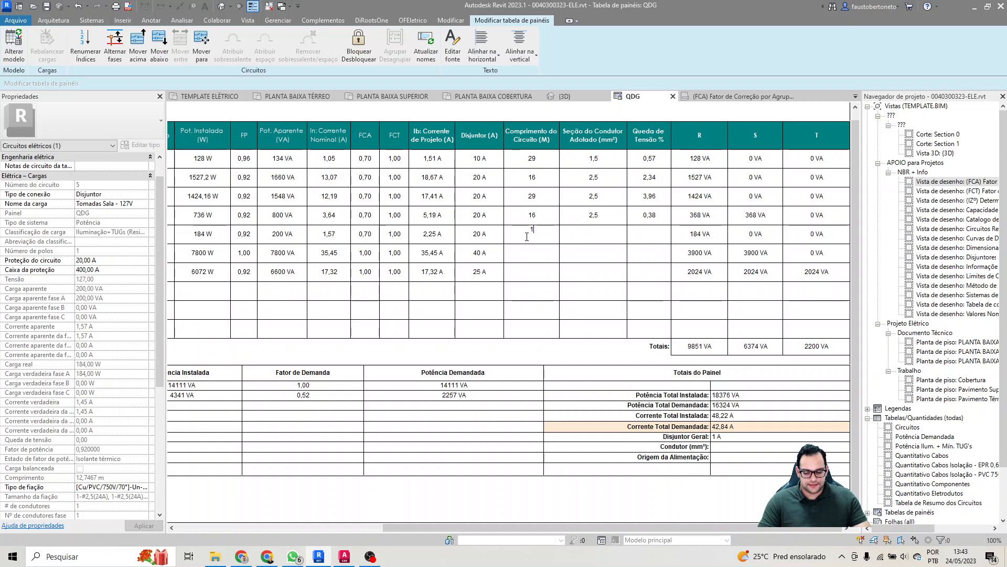
pyautogui.write('15')
pyautogui.press('Tab')
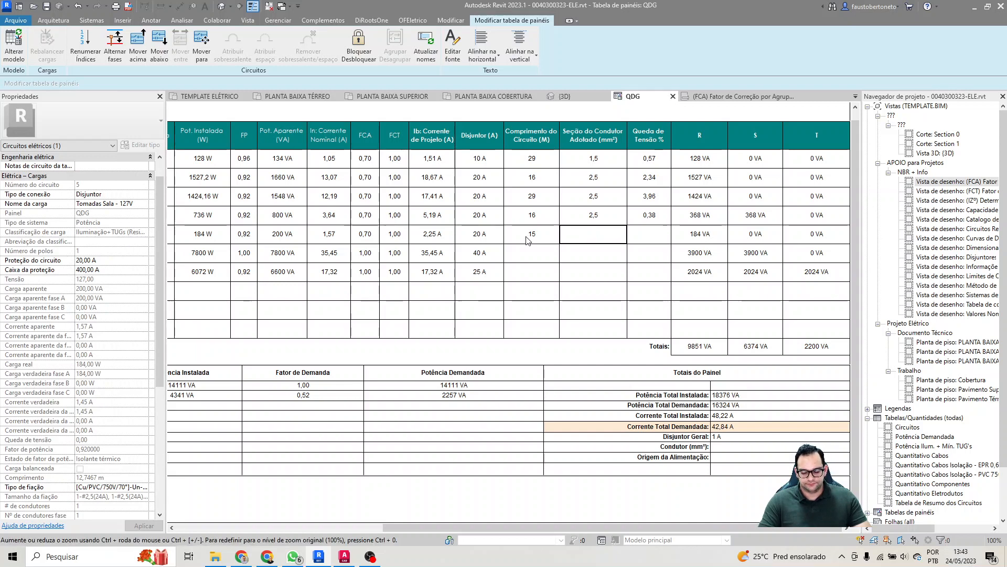
pyautogui.write('2,5')
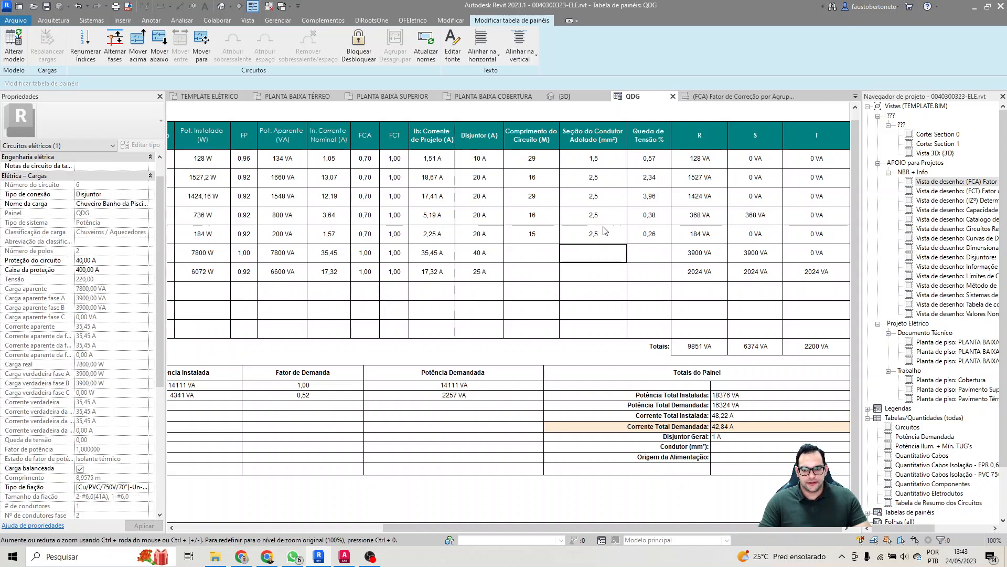
pyautogui.press('Return')
# Step: Set the pool bathroom shower circuit 6's length to 11 m and its adopted conductor section to 6 mm²
pyautogui.click(525, 261)
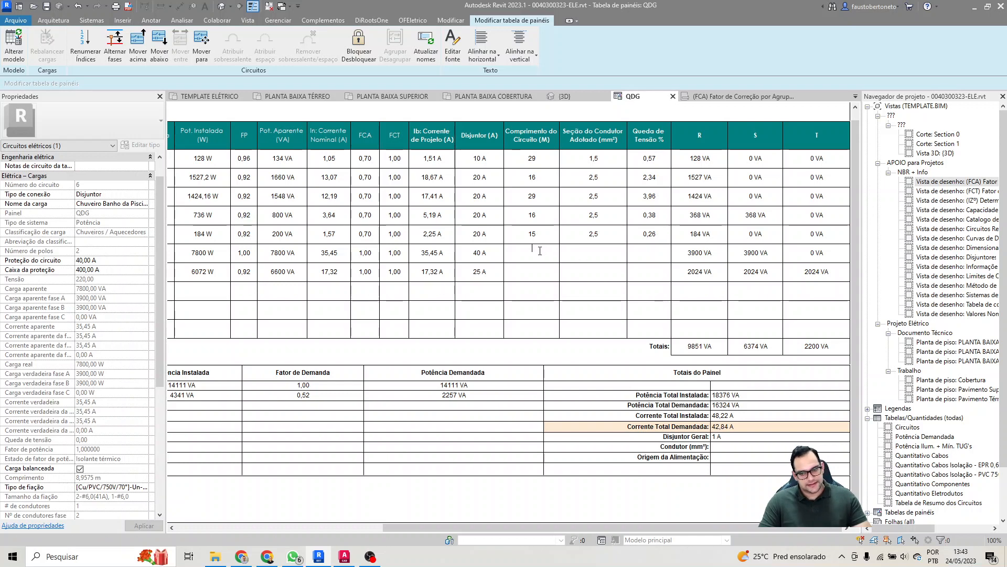
pyautogui.press('Tab')
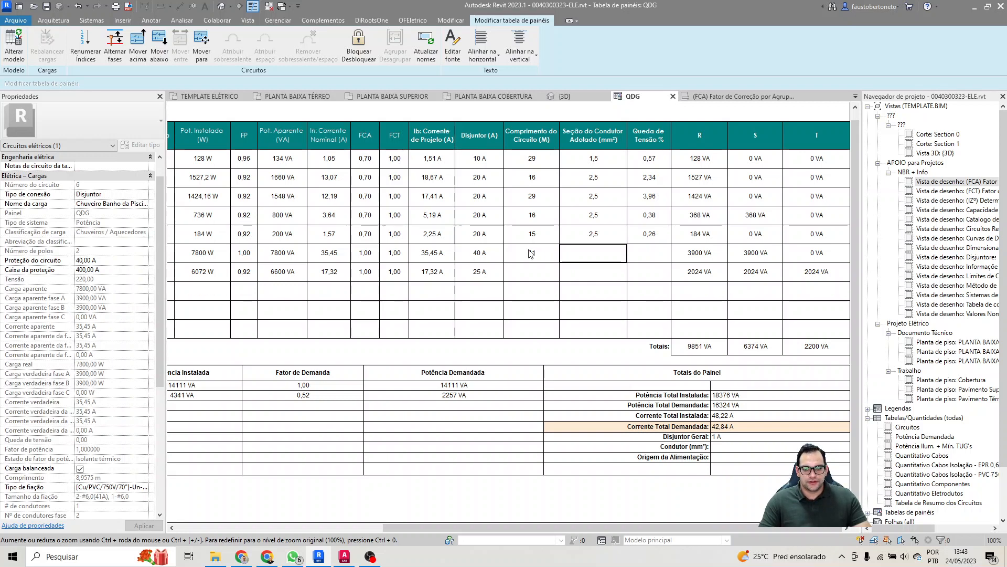
pyautogui.write('6')
pyautogui.press('Return')
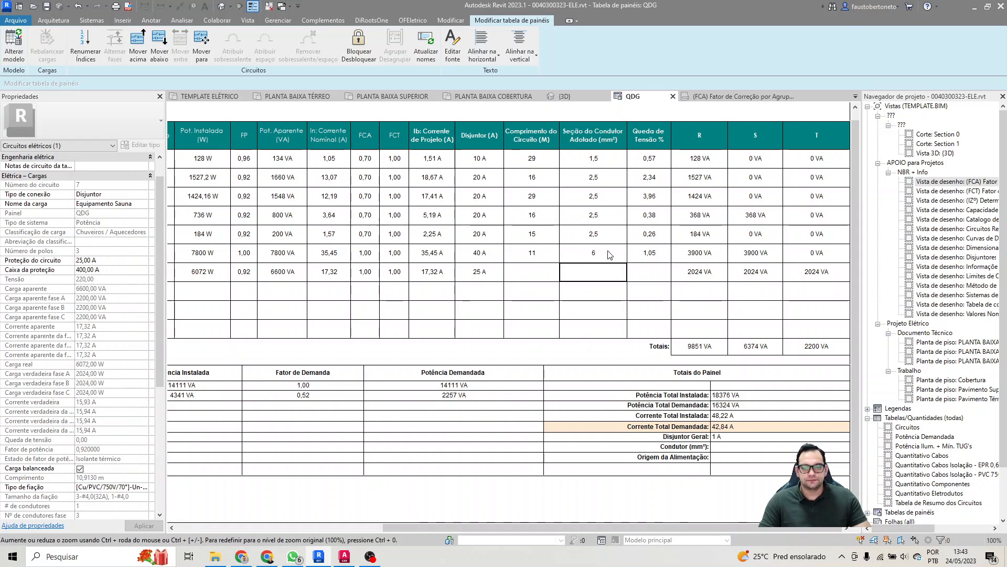
# Step: Set the length of circuit 7 (Equipamento Sauna) to 13 m and its adopted conductor section to 4 mm²
pyautogui.click(537, 270)
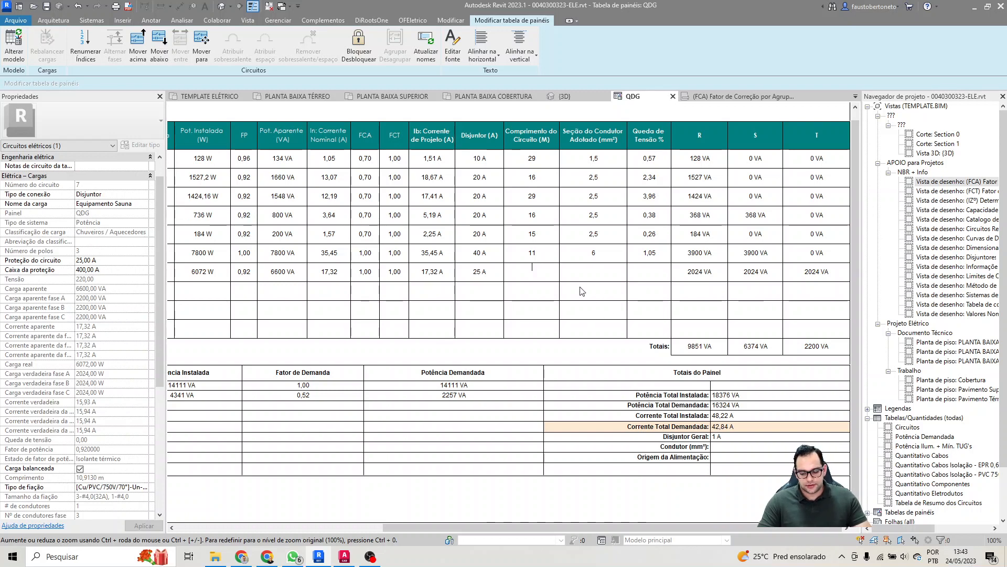
pyautogui.press('Tab')
pyautogui.write('4')
pyautogui.press('Tab')
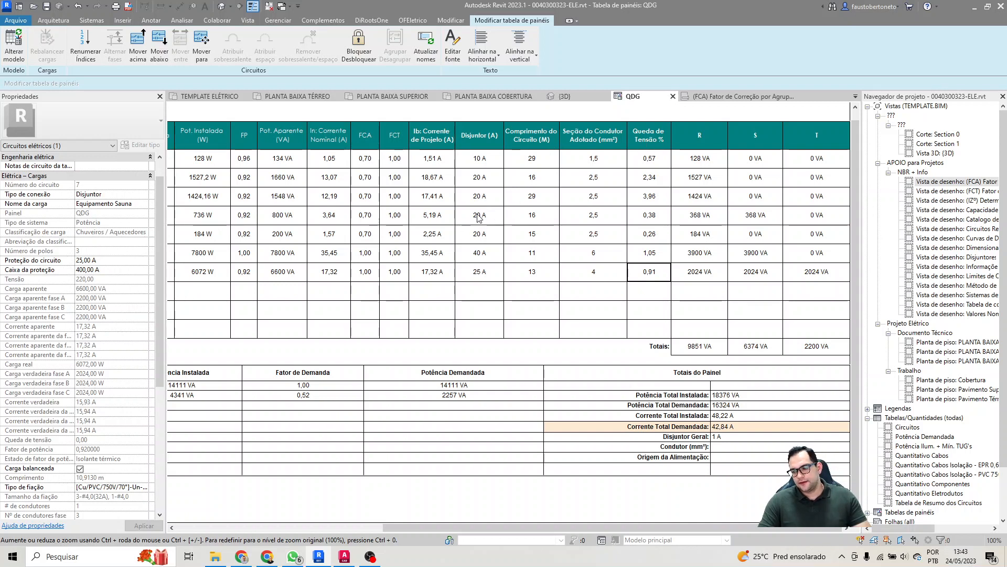
# Step: Redistribute the panel's phase loads by switching circuit 4 to phases S and T and circuit 2 to phase S, dismissing the save reminder
pyautogui.press('Right')
pyautogui.press('Right')
pyautogui.press('Right')
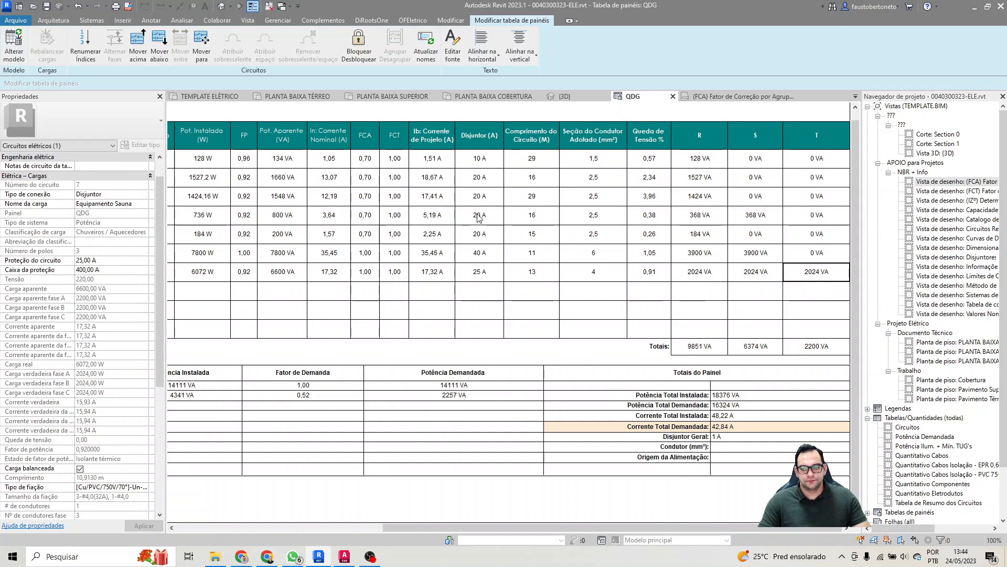
pyautogui.click(735, 257)
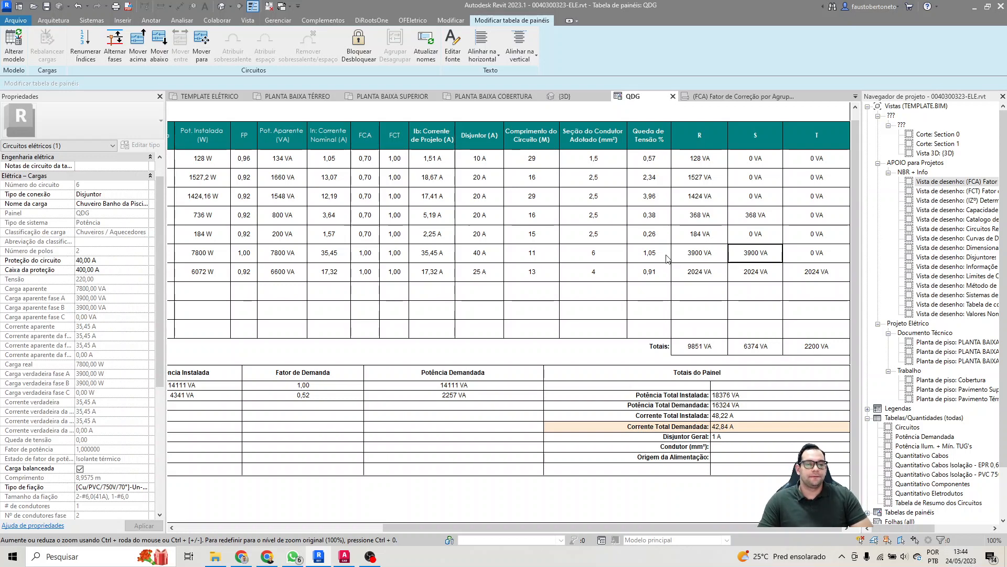
pyautogui.click(693, 219)
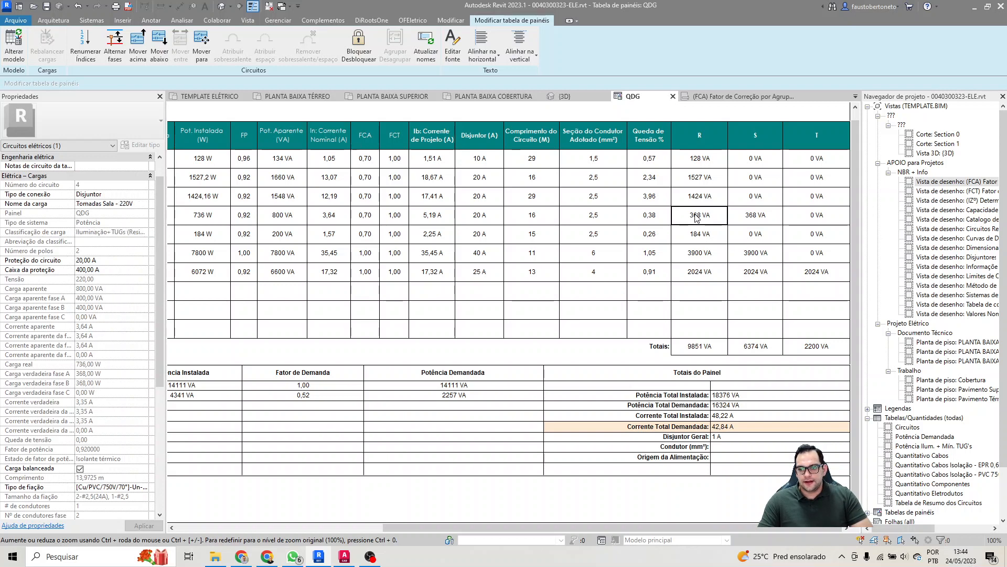
pyautogui.click(115, 53)
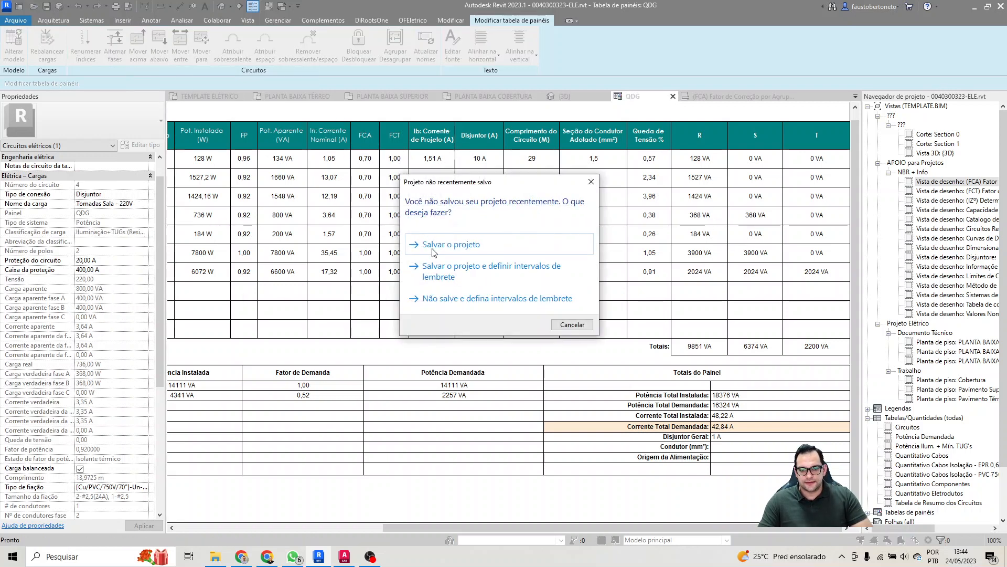
pyautogui.click(570, 326)
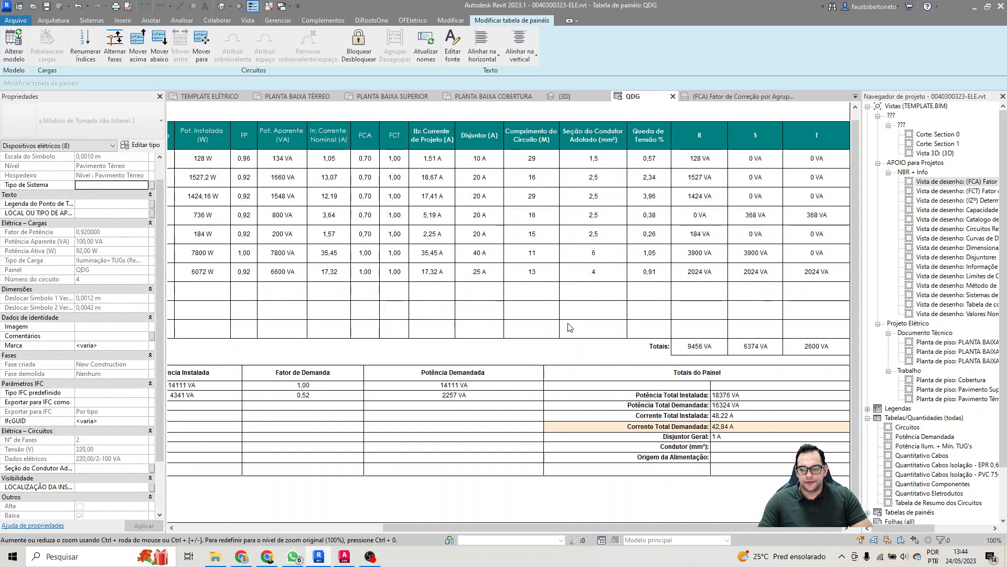
pyautogui.click(716, 184)
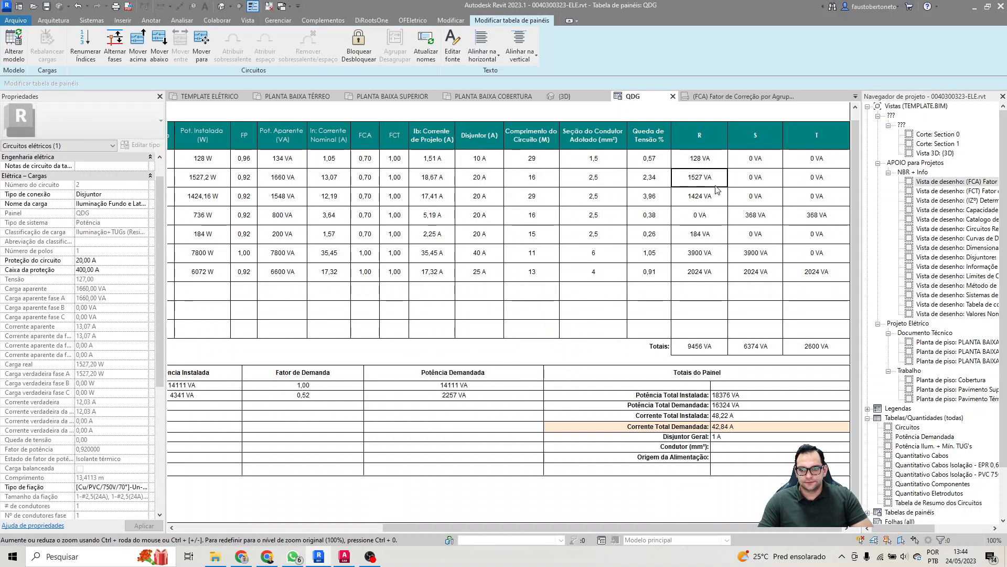
pyautogui.click(117, 52)
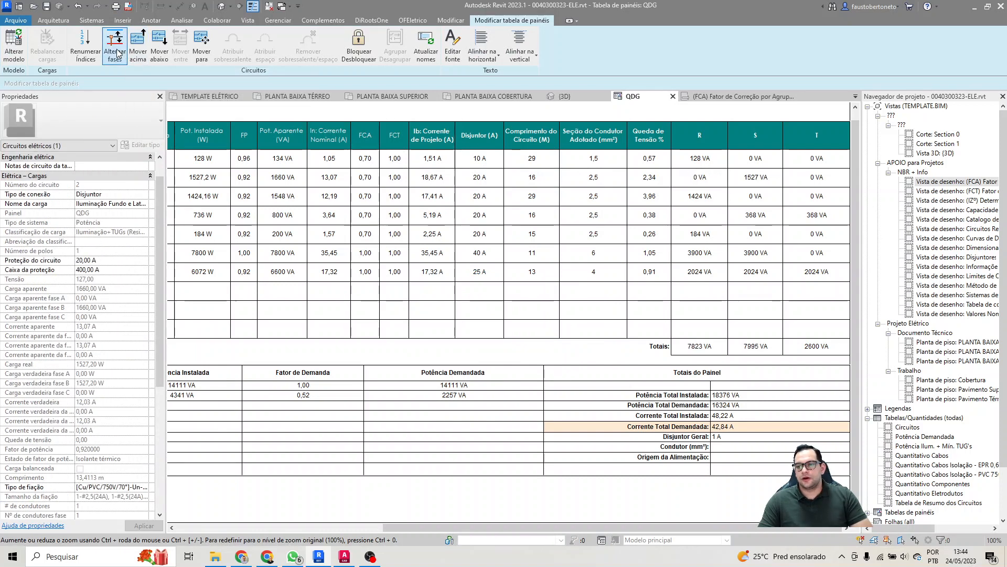
# Step: Switch circuit 2 and circuit 3 of the QDG schedule to phase T
pyautogui.click(116, 53)
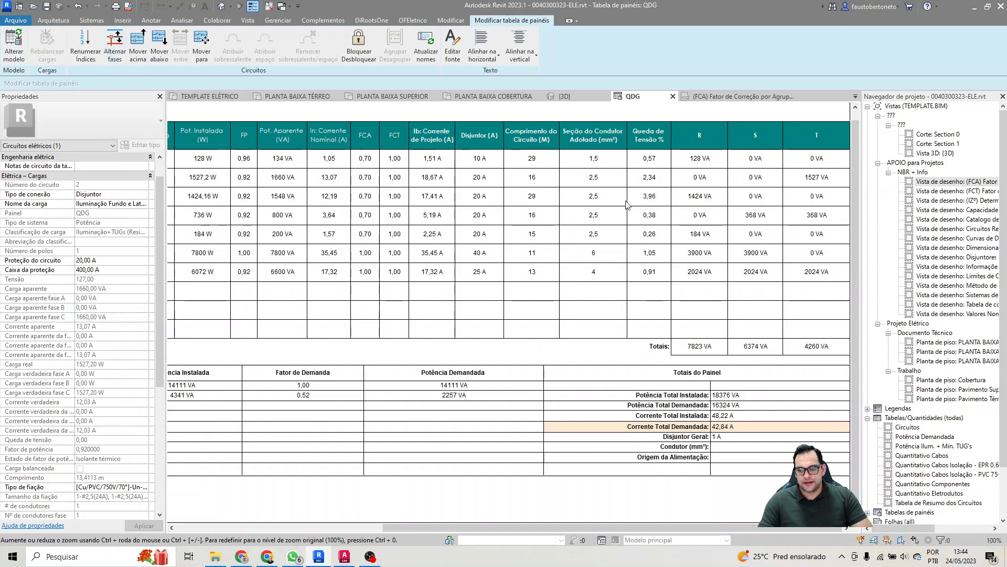
pyautogui.click(699, 196)
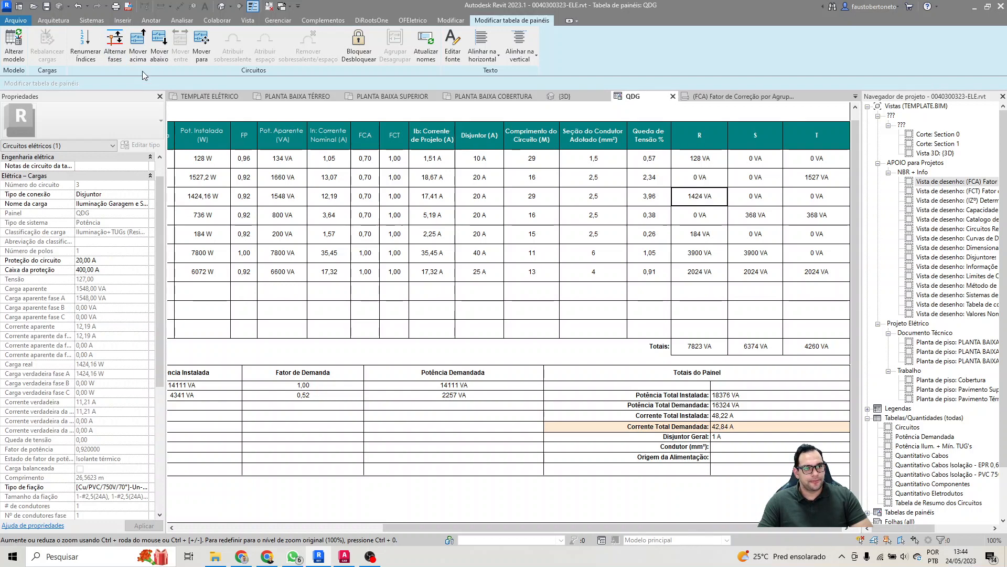
pyautogui.click(115, 47)
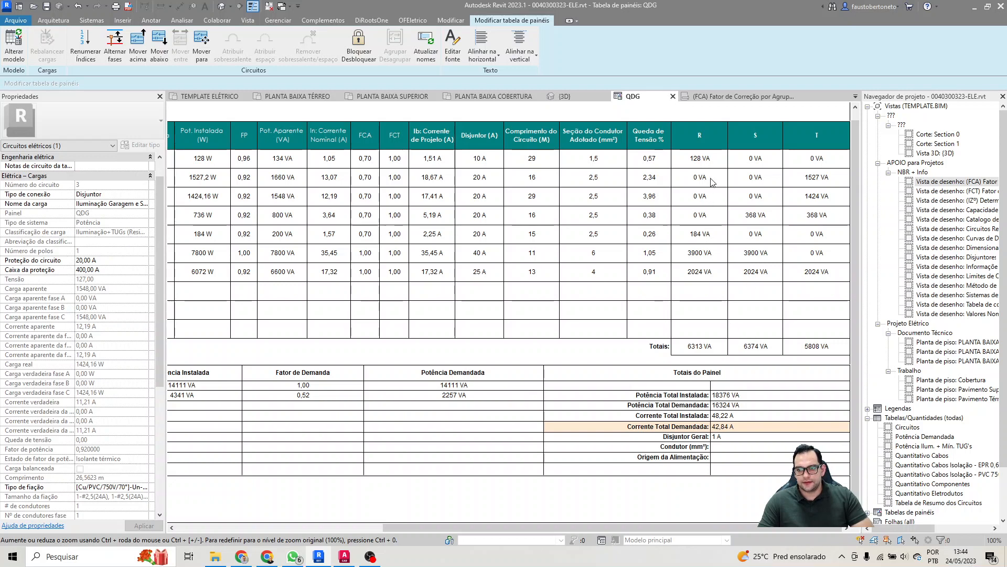
# Step: Switch lighting circuit 1 from phase R to phase T
pyautogui.click(718, 164)
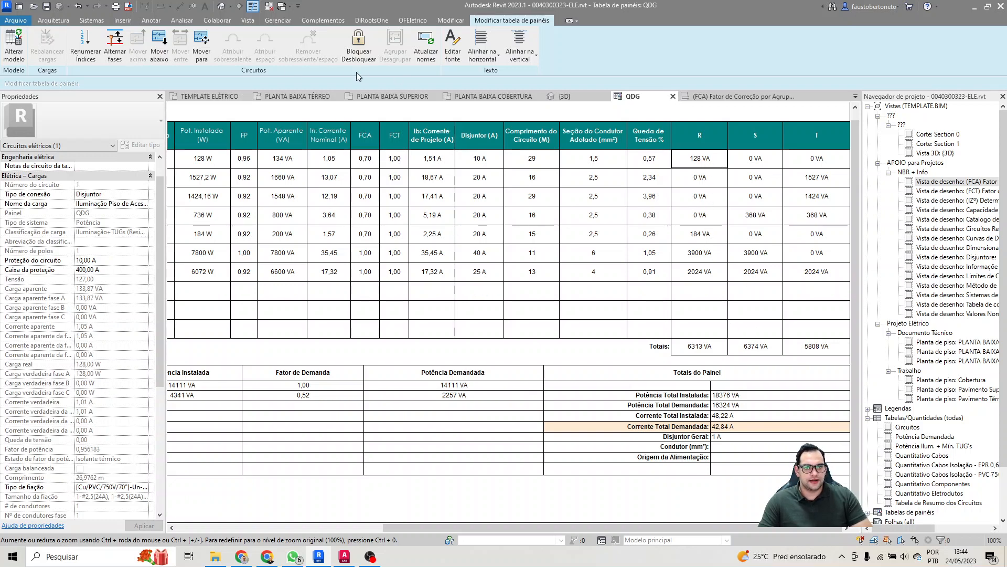
pyautogui.click(122, 53)
pyautogui.click(122, 53)
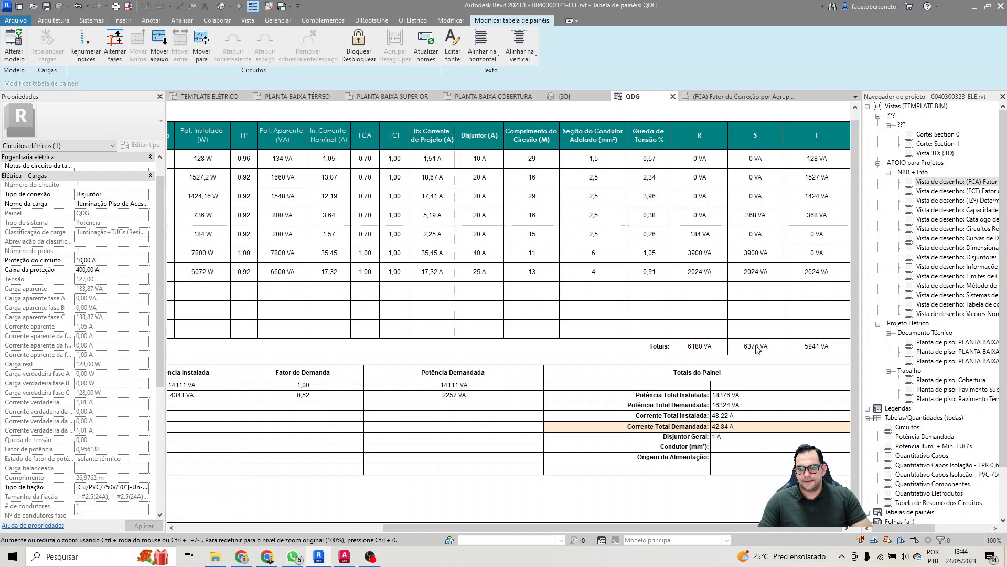
# Step: Calculate the percentage difference between the phase T and phase S totals in Calculator as (5941 ÷ 6374 − 1) × 100, then close it
pyautogui.click(755, 309)
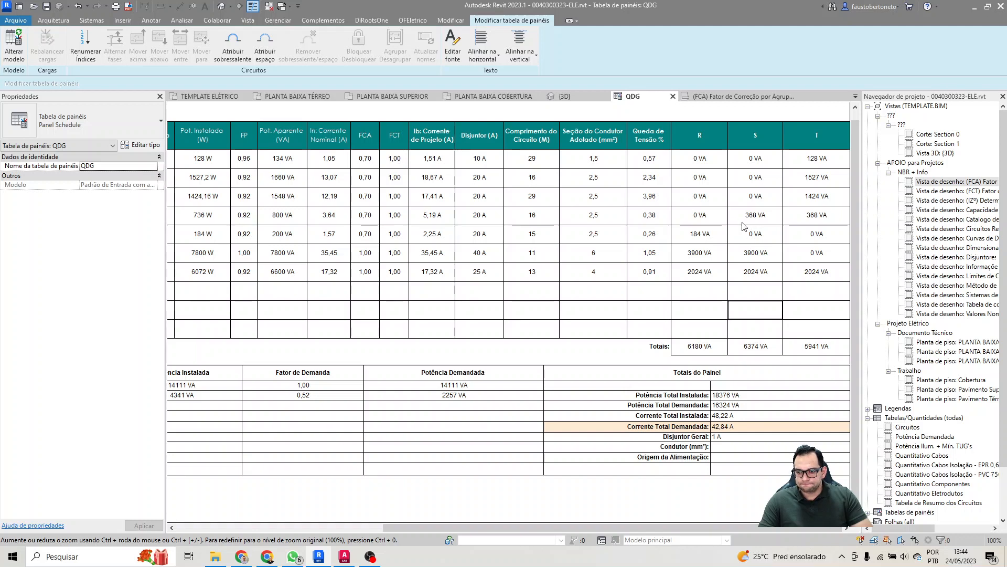
pyautogui.press('XF86Calculator')
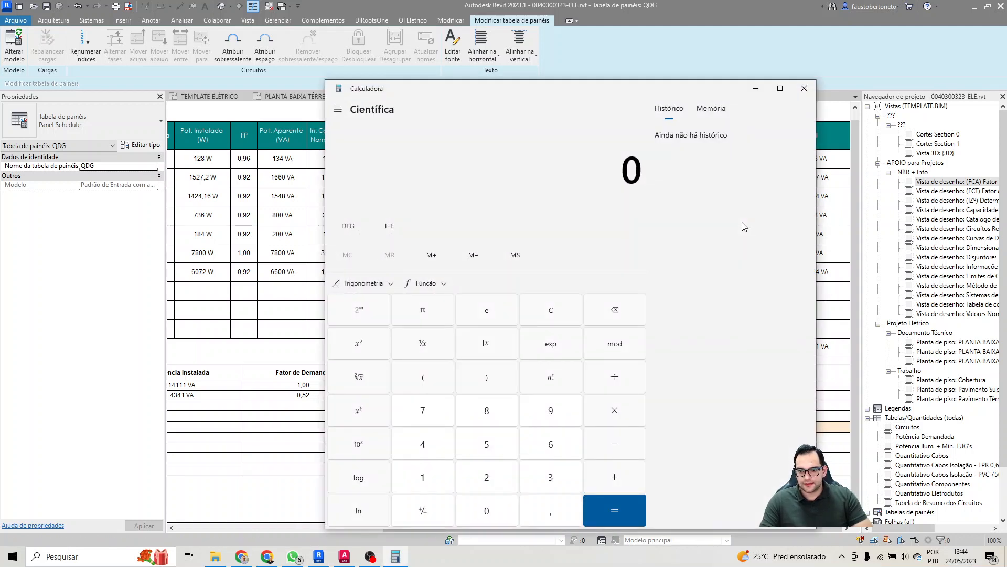
pyautogui.moveTo(635, 91); pyautogui.dragTo(477, 56)
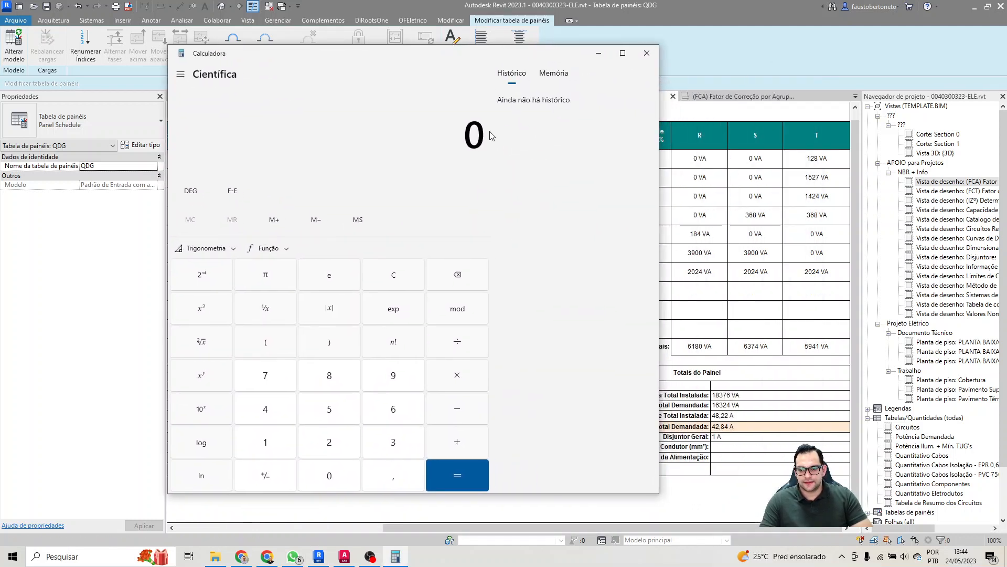
pyautogui.write('5941')
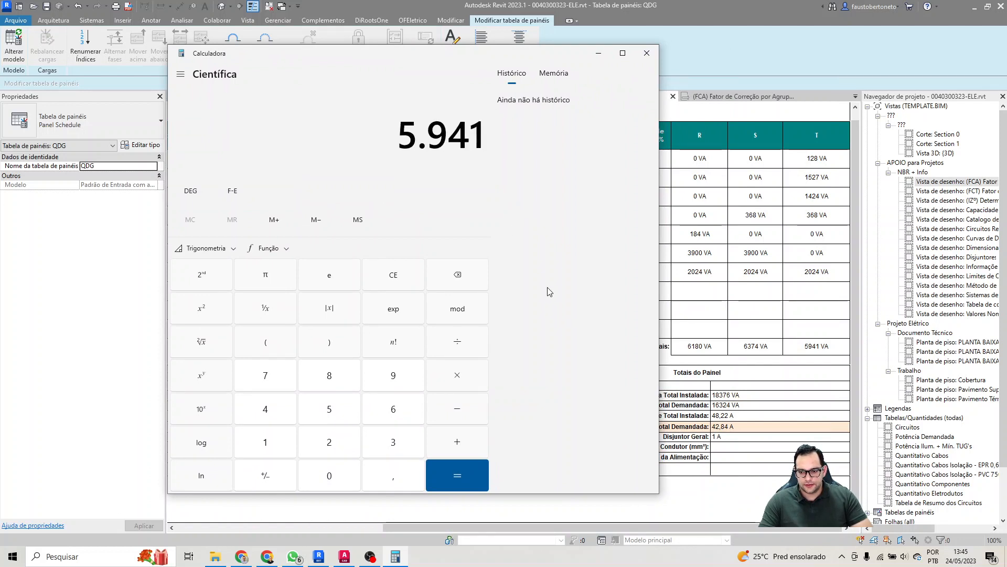
pyautogui.press('/')
pyautogui.write('6374')
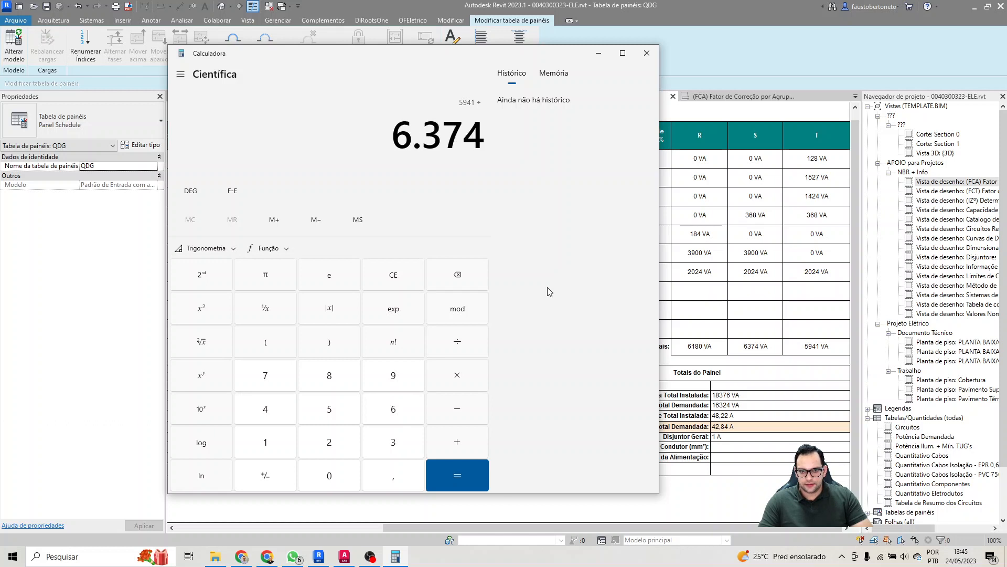
pyautogui.press('Return')
pyautogui.press('-')
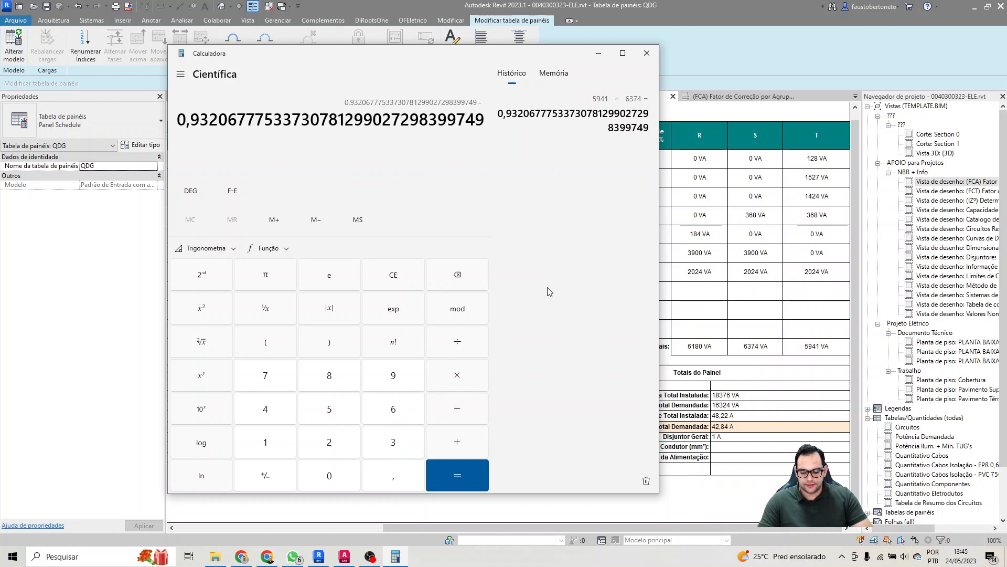
pyautogui.write('1')
pyautogui.press('Return')
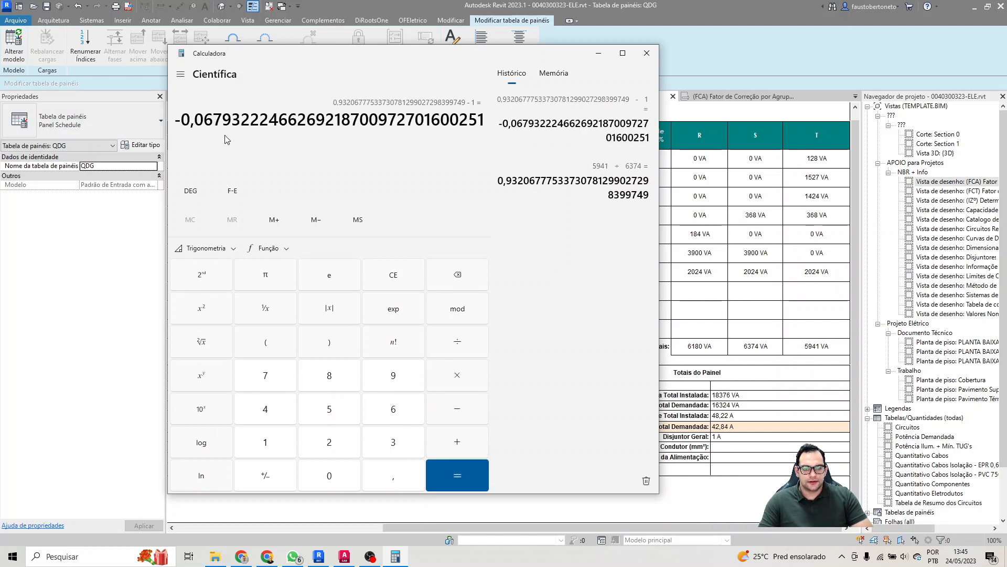
pyautogui.press('+')
pyautogui.press('*')
pyautogui.write('100')
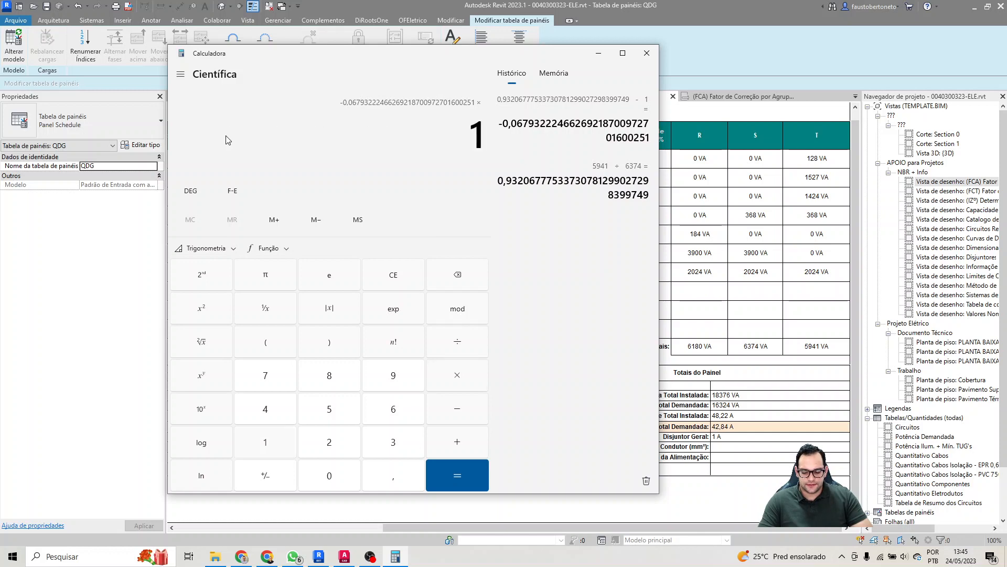
pyautogui.press('Return')
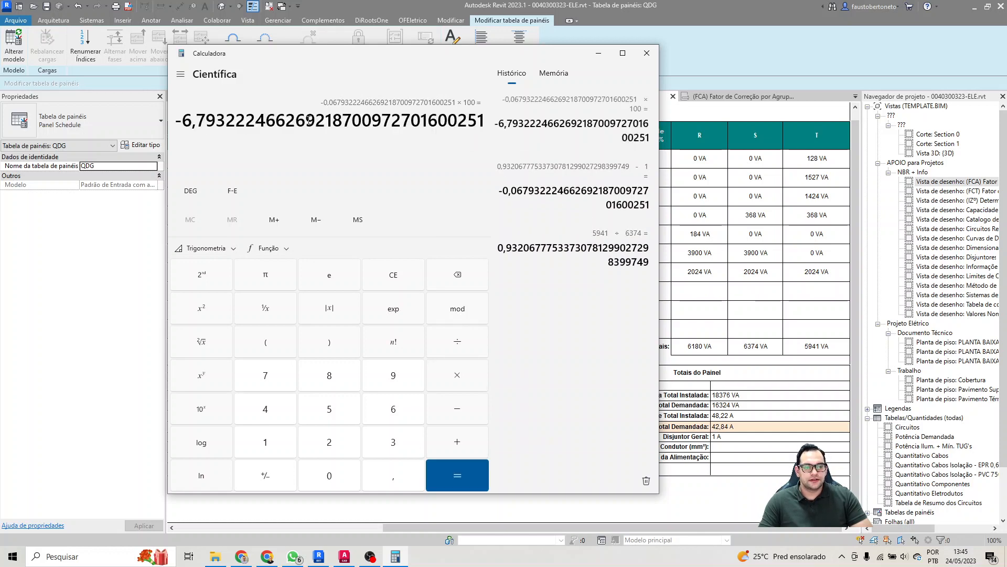
pyautogui.click(647, 53)
# Step: Switch circuit 4 (Tomadas Sala - 220V) to phases R and T, and circuit 5 (Tomadas Sala - 127V) to phase T
pyautogui.click(745, 216)
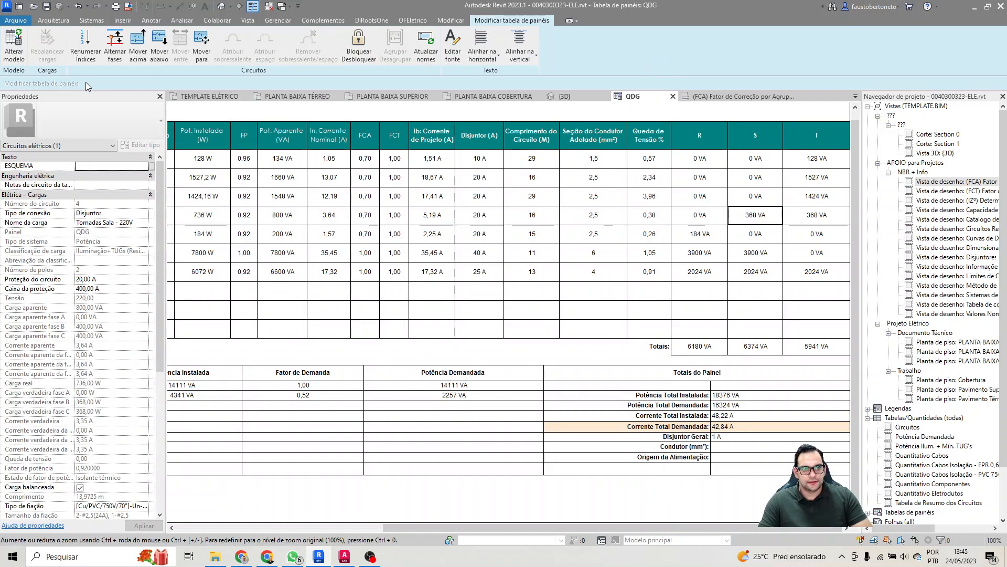
pyautogui.click(115, 52)
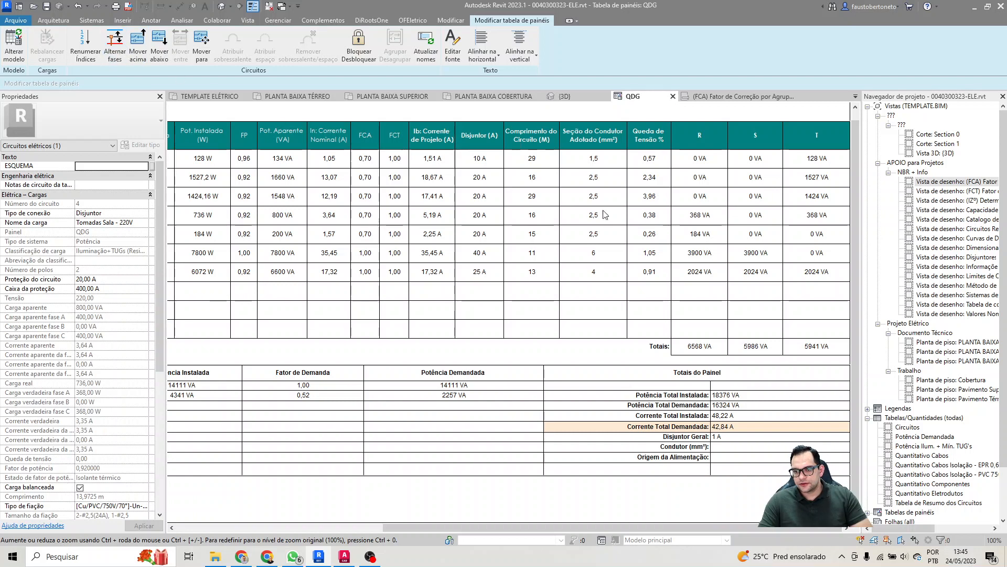
pyautogui.click(690, 234)
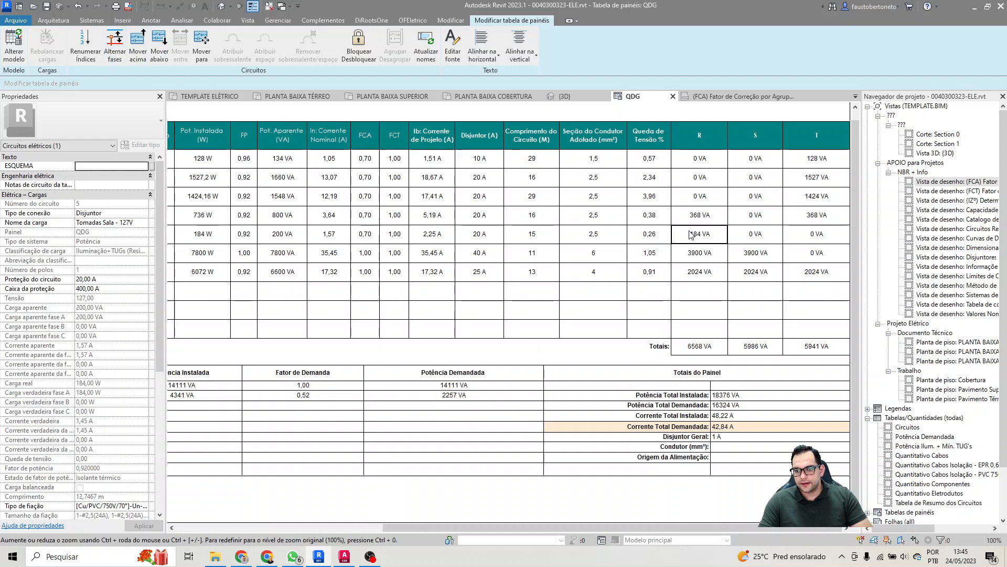
pyautogui.click(123, 55)
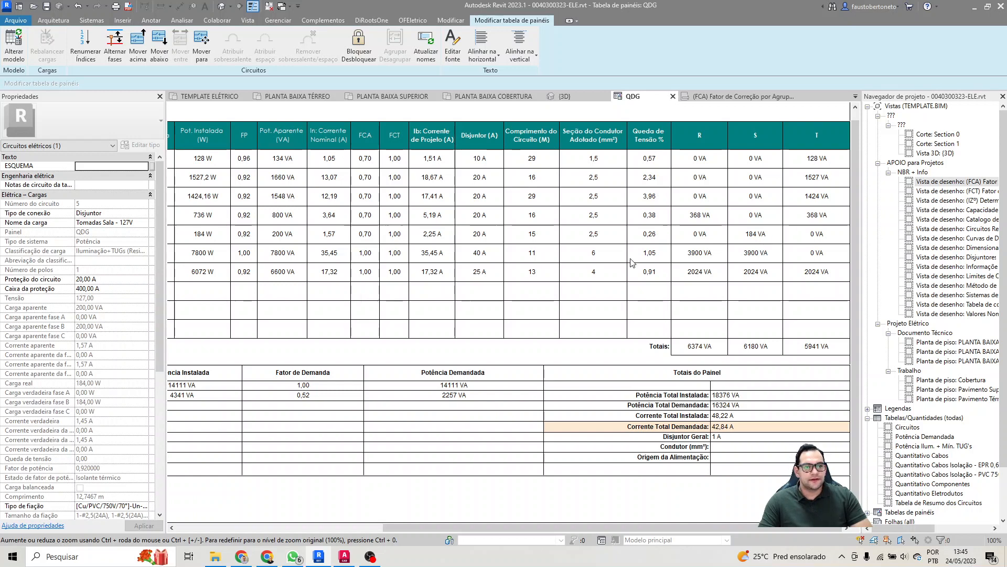
pyautogui.click(761, 241)
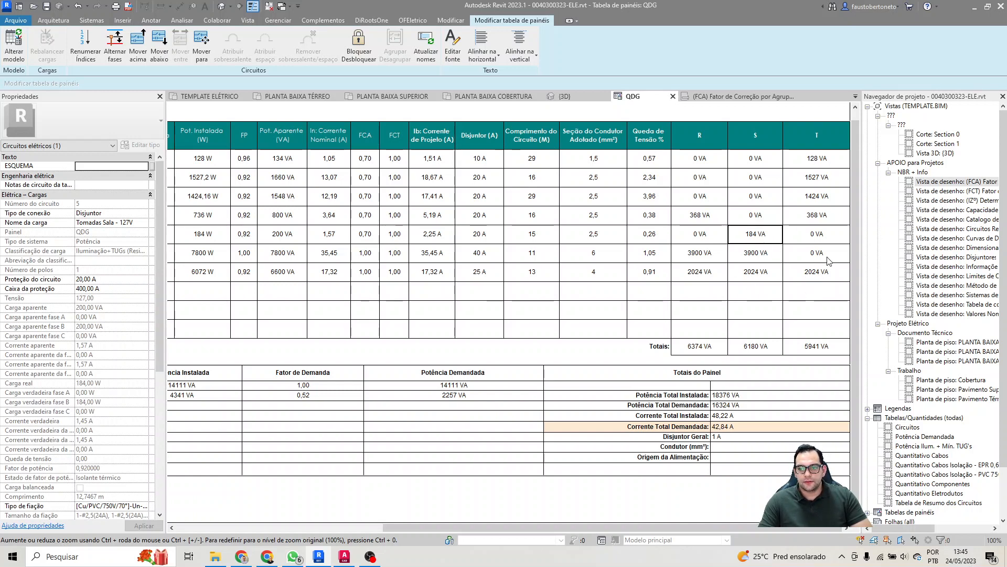
pyautogui.click(116, 47)
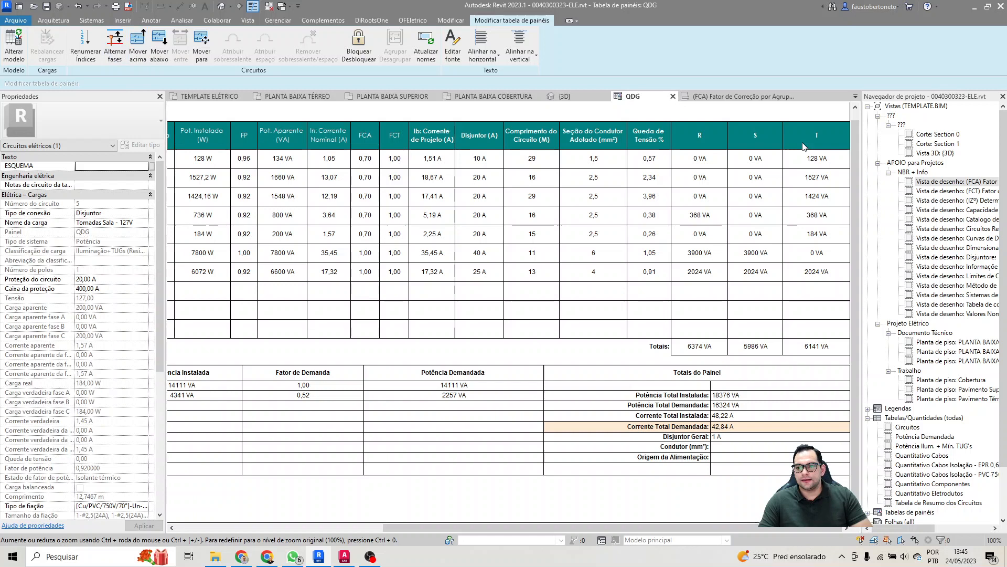
# Step: Switch lighting circuit 1 to phase S
pyautogui.click(835, 158)
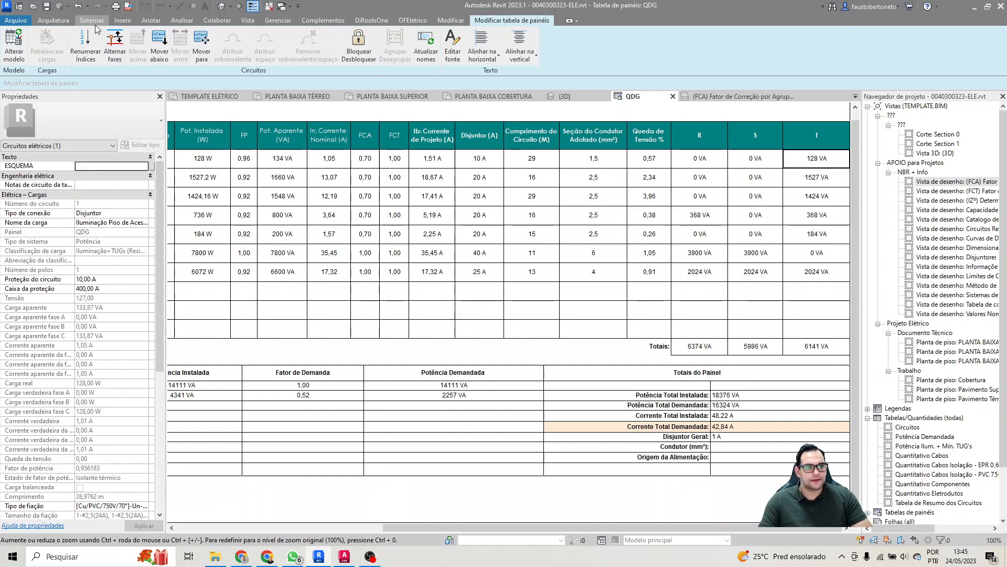
pyautogui.click(116, 48)
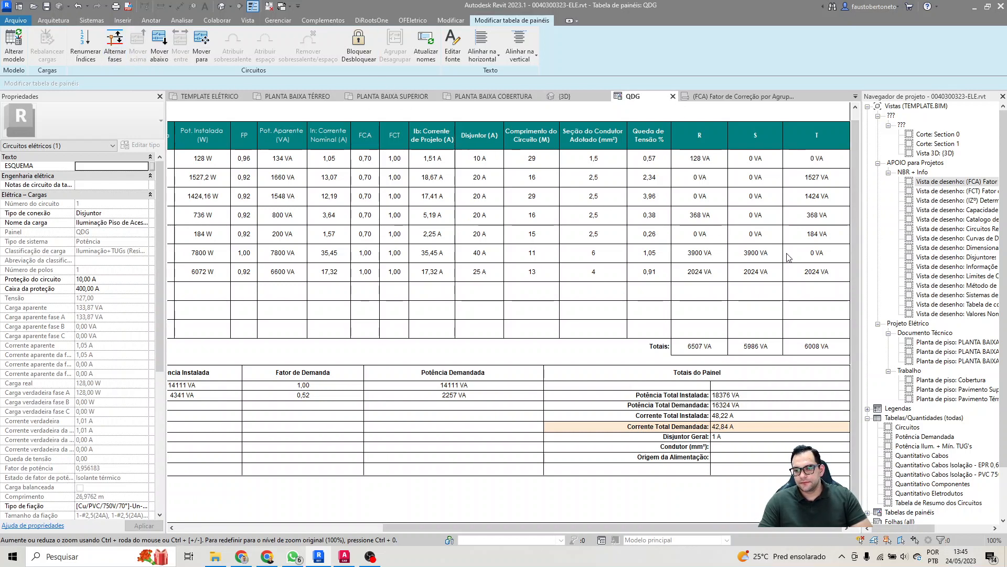
pyautogui.click(116, 47)
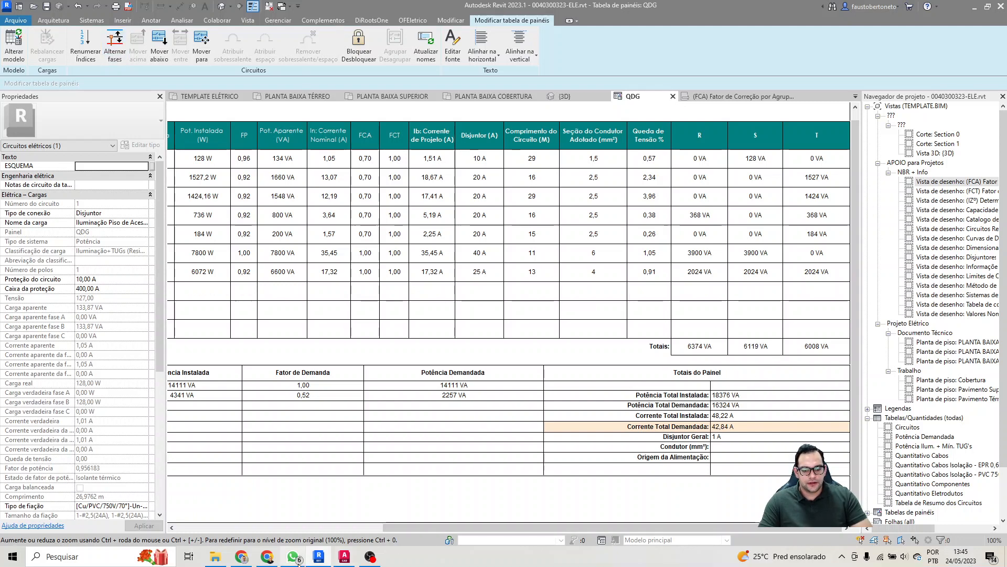
# Step: Calculate the percentage difference between the phase T and phase R totals in Calculator as (6008 ÷ 6374 − 1) × 100, then close it
pyautogui.click(461, 399)
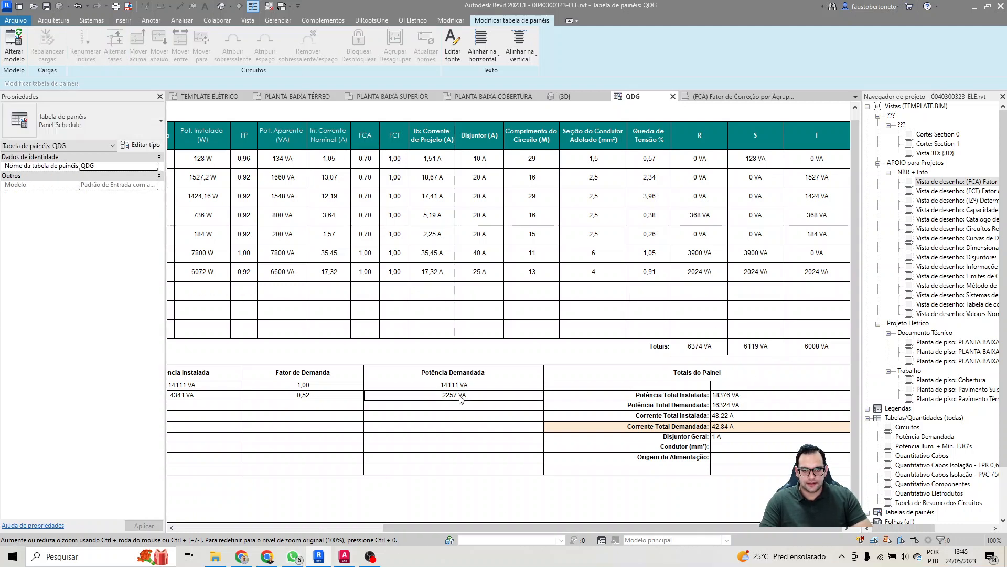
pyautogui.press('XF86Calculator')
pyautogui.click(419, 88)
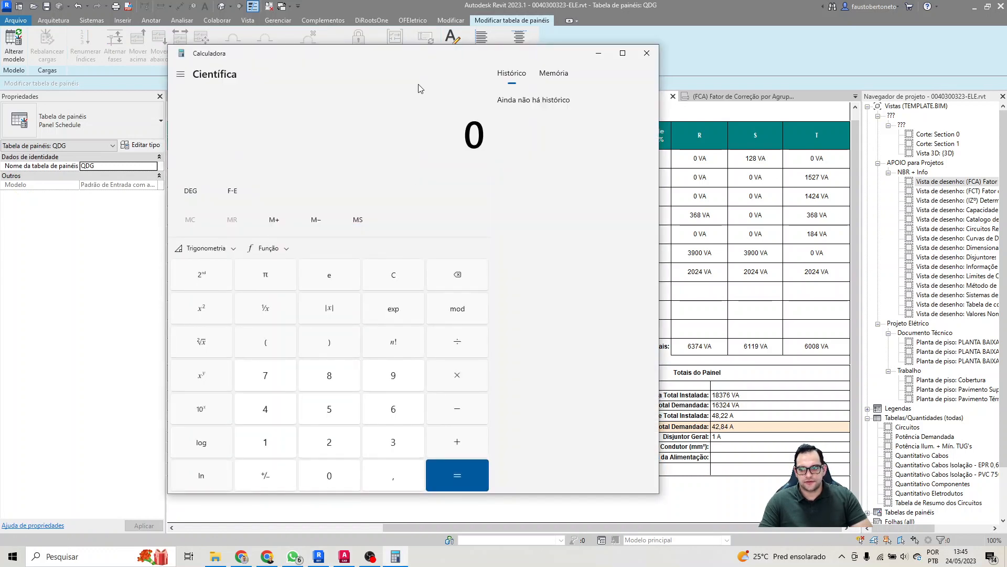
pyautogui.write('6008/')
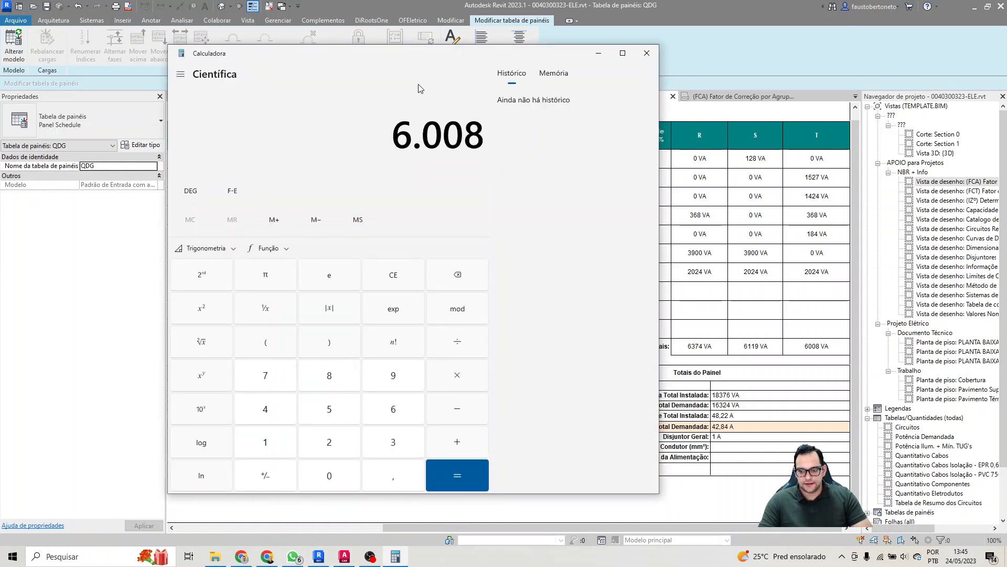
pyautogui.write('637')
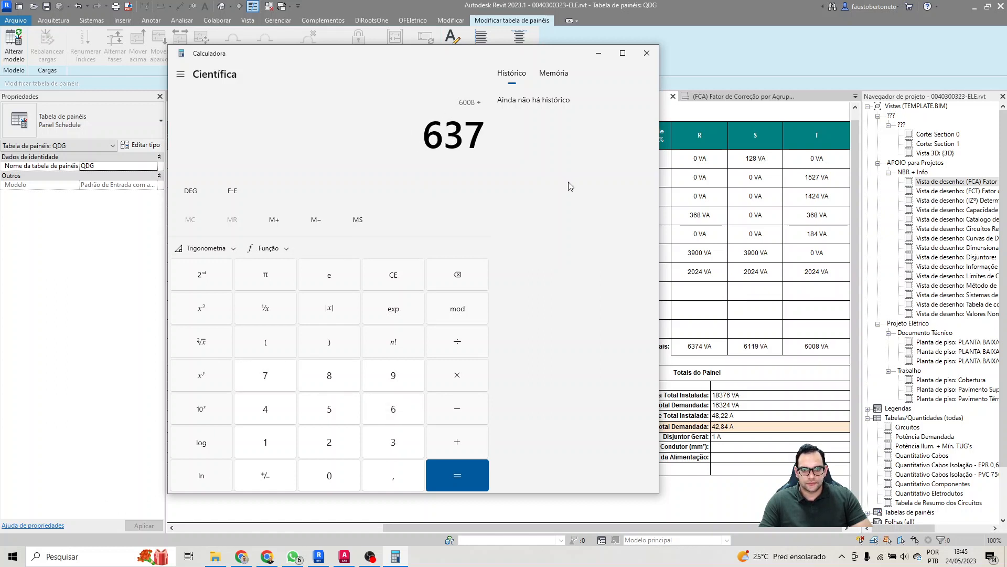
pyautogui.write('4')
pyautogui.press('Return')
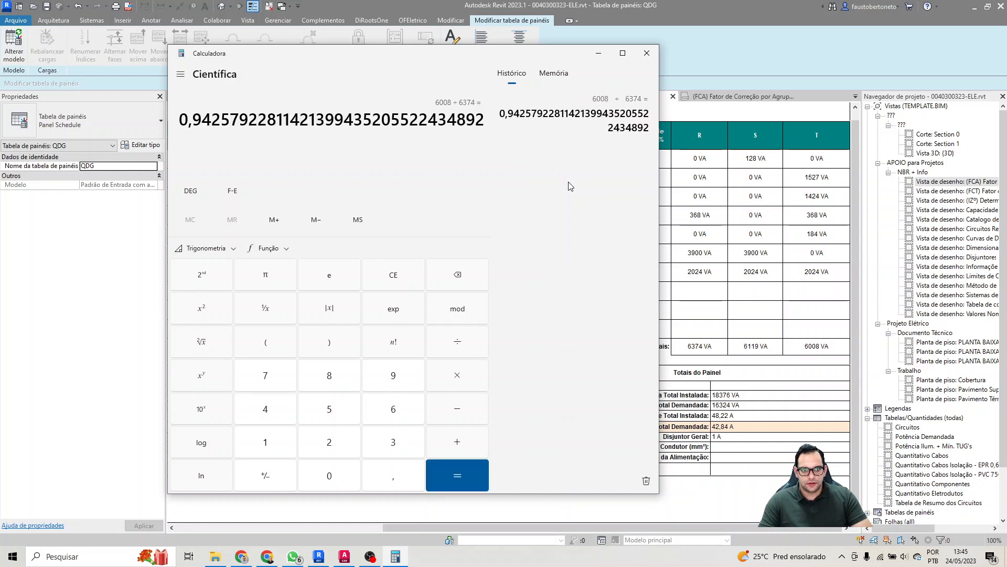
pyautogui.write('-10')
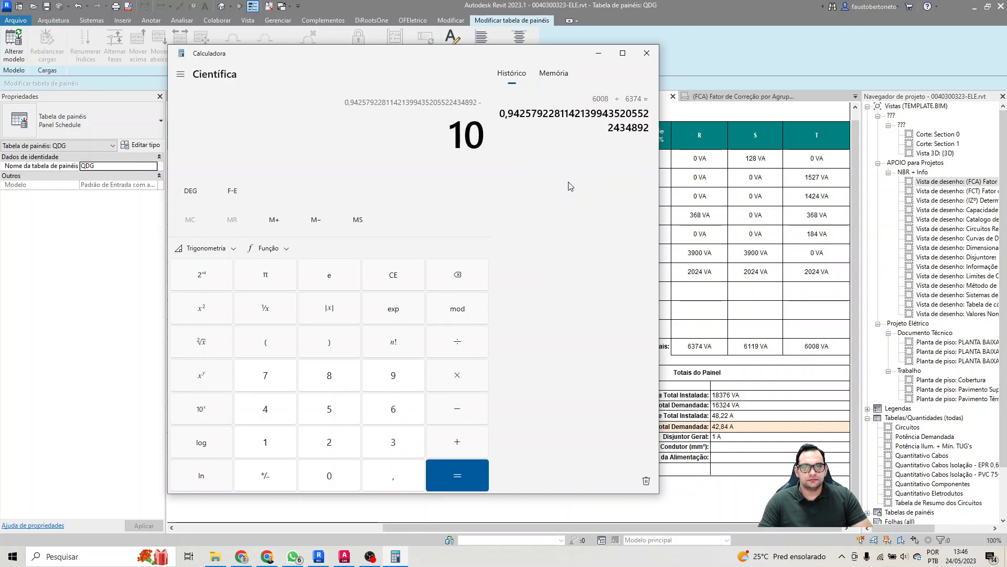
pyautogui.write('0')
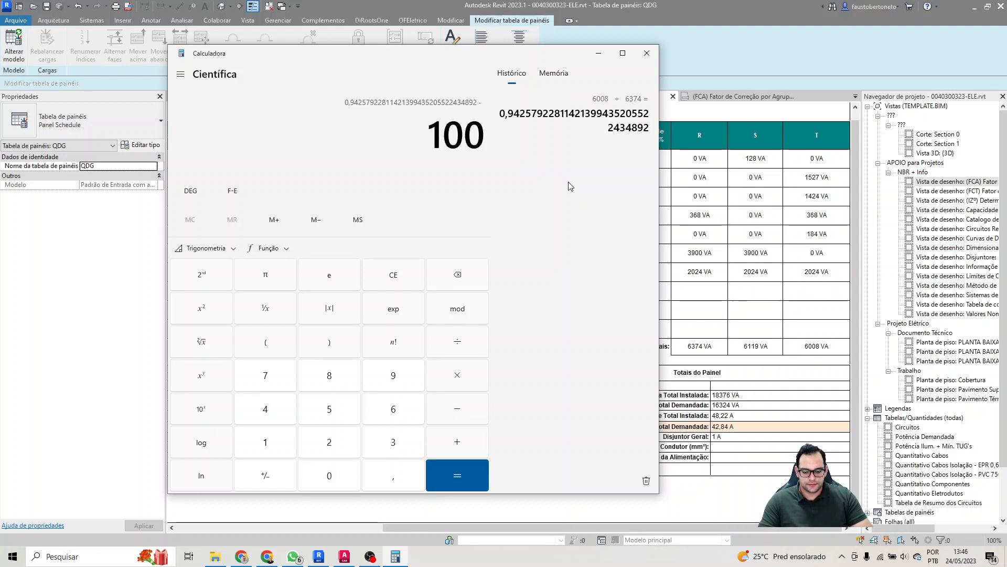
pyautogui.press('BackSpace')
pyautogui.press('BackSpace')
pyautogui.press('Return')
pyautogui.write('*')
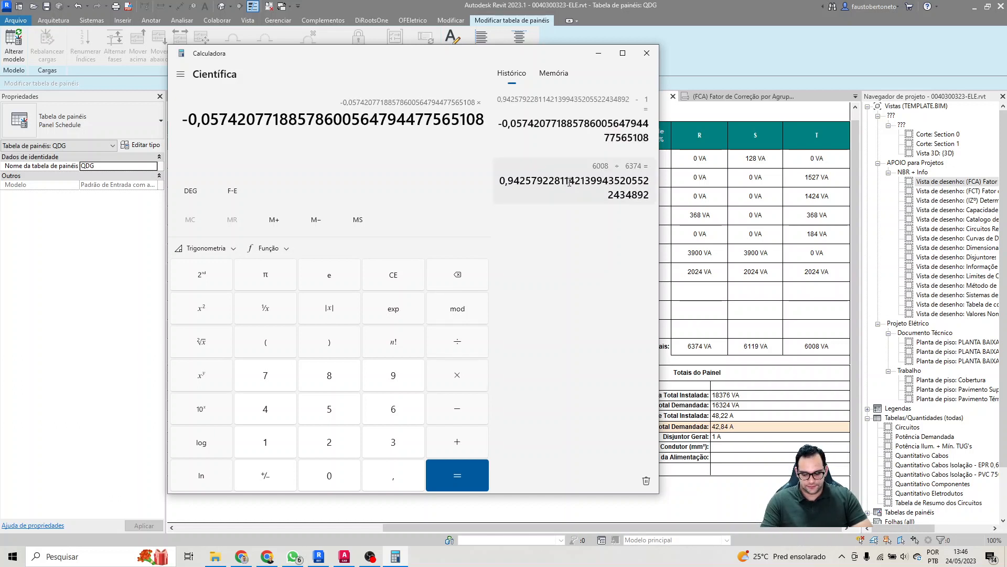
pyautogui.write('100')
pyautogui.press('Return')
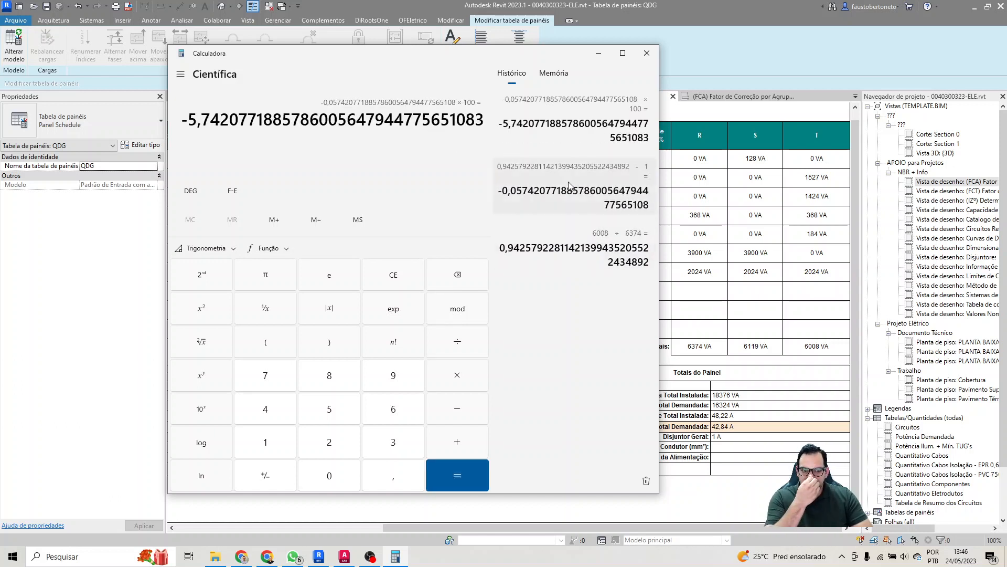
pyautogui.click(648, 54)
pyautogui.click(723, 216)
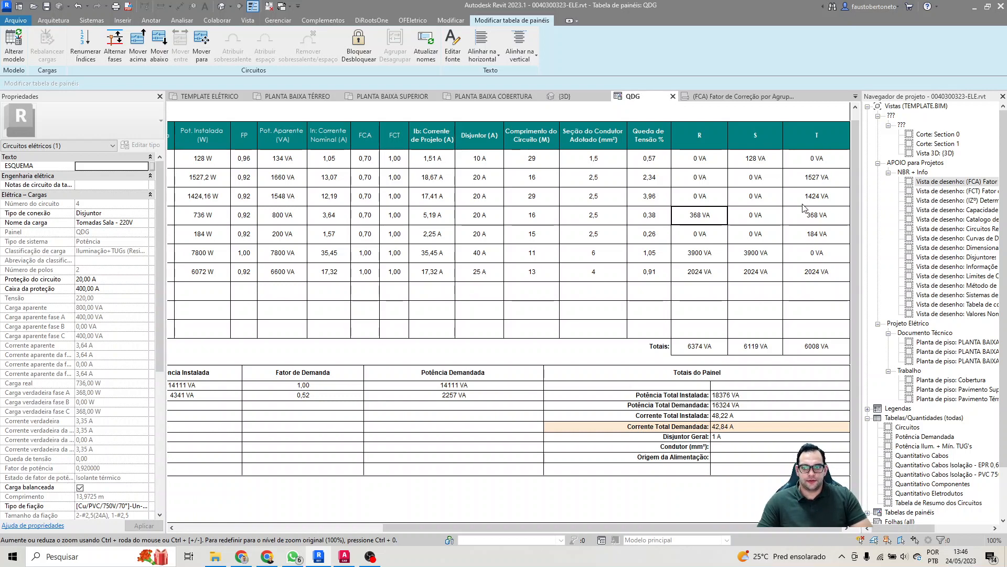
pyautogui.click(809, 253)
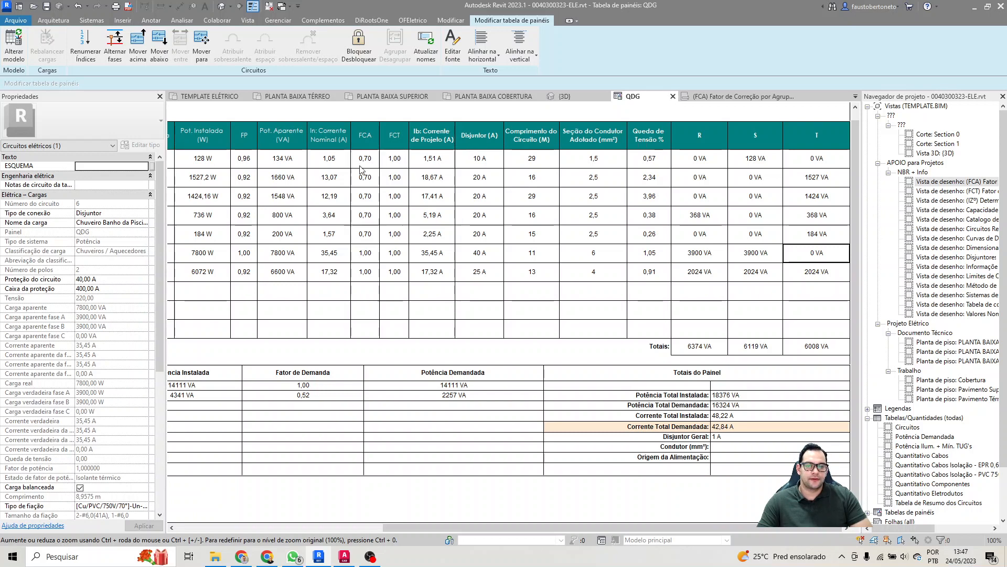
pyautogui.click(248, 198)
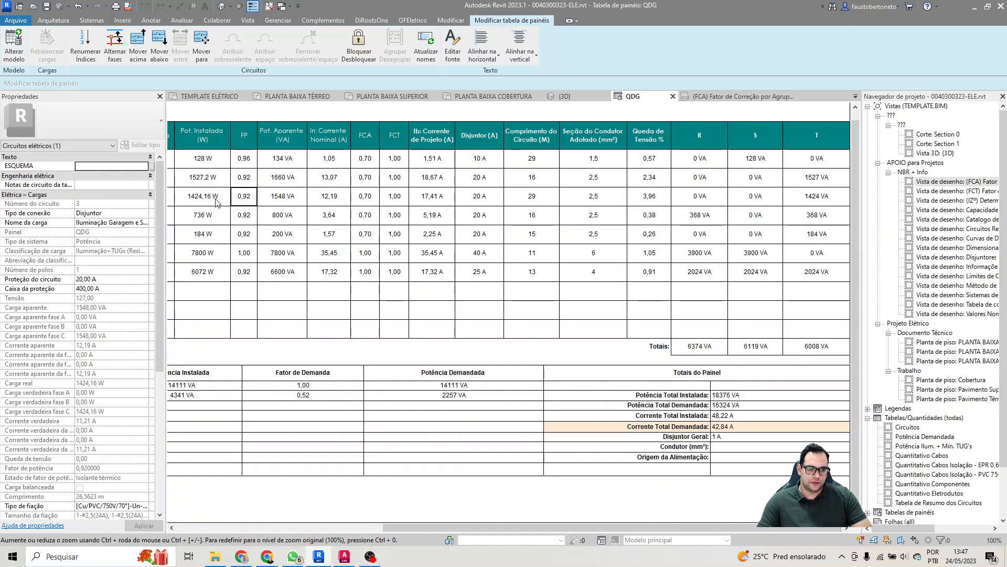
# Step: Review the QDG schedule's circuit 3 description, the load classification table with its demand factors, and the panel totals
pyautogui.click(195, 197)
pyautogui.moveTo(571, 529); pyautogui.dragTo(365, 528)
pyautogui.doubleClick(326, 195)
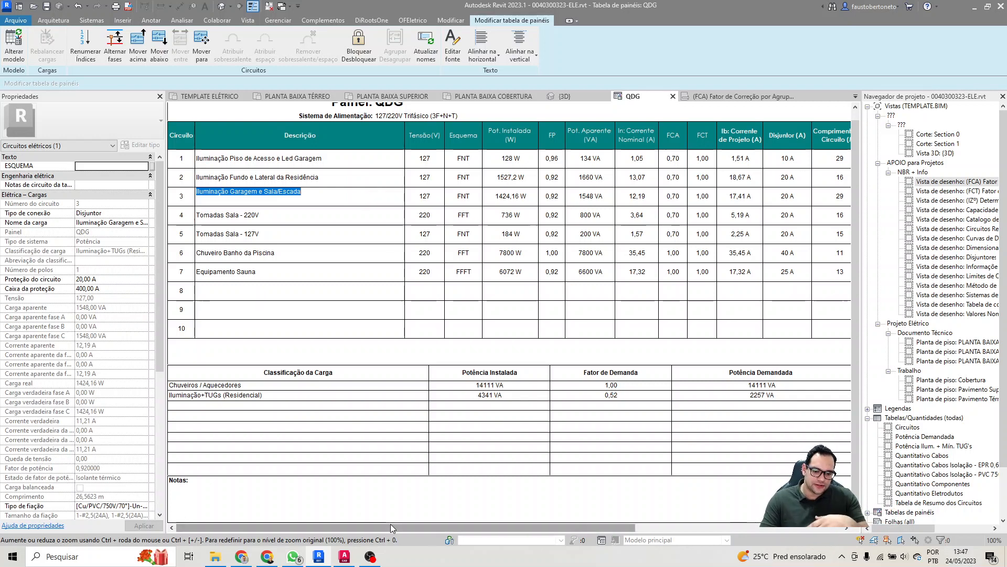
pyautogui.moveTo(390, 527); pyautogui.dragTo(600, 520)
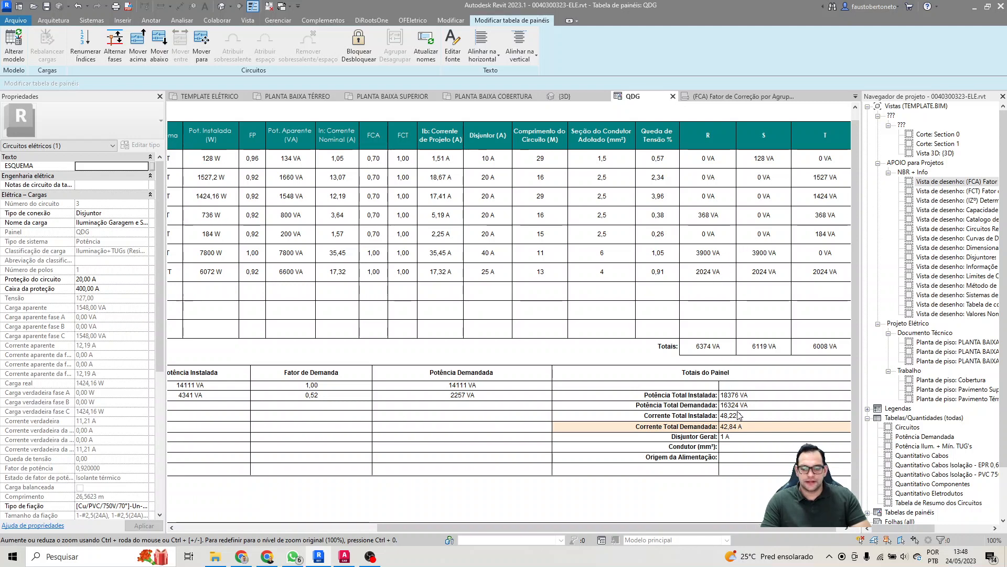
pyautogui.moveTo(664, 528); pyautogui.dragTo(672, 531)
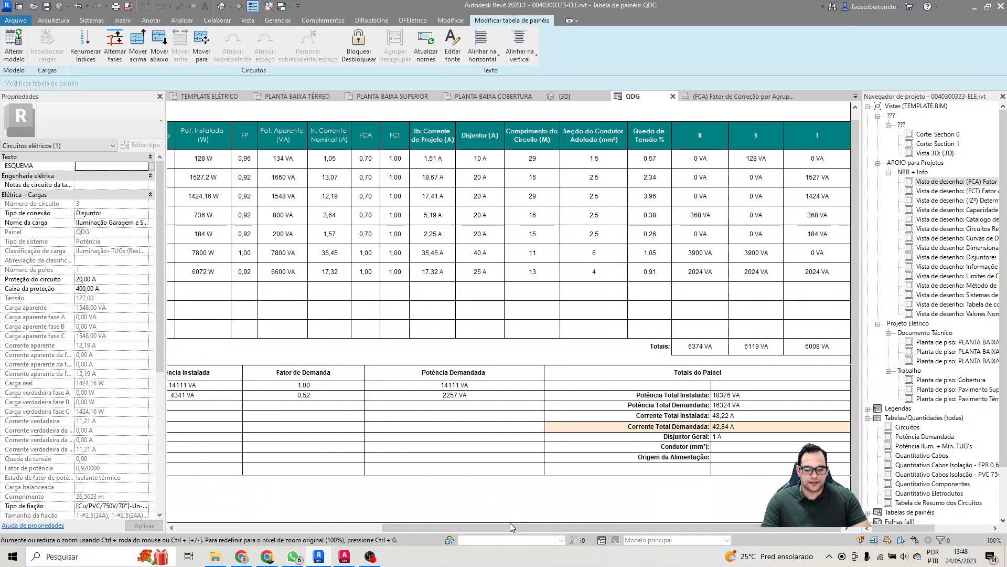
pyautogui.moveTo(510, 525); pyautogui.dragTo(348, 524)
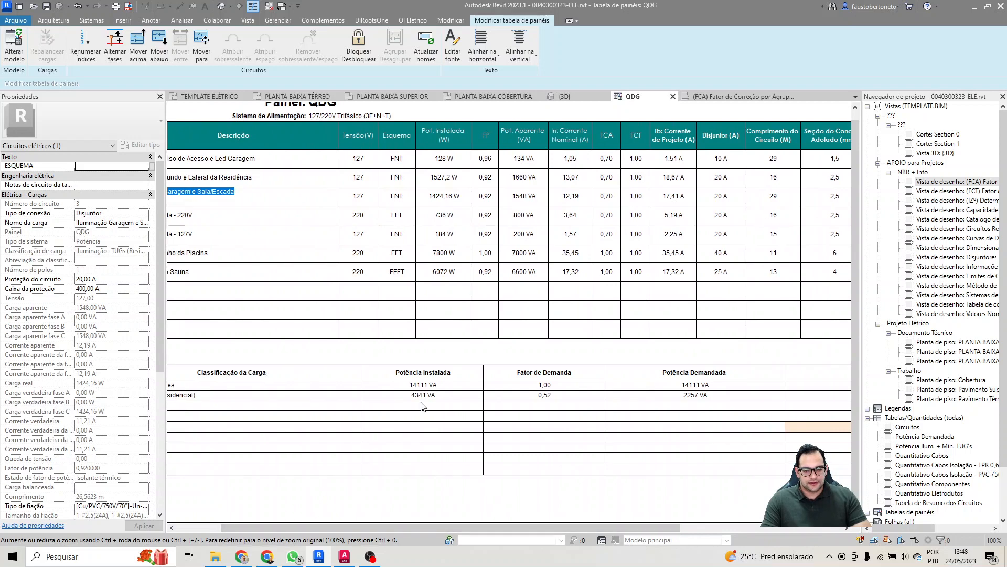
pyautogui.moveTo(409, 531); pyautogui.dragTo(351, 528)
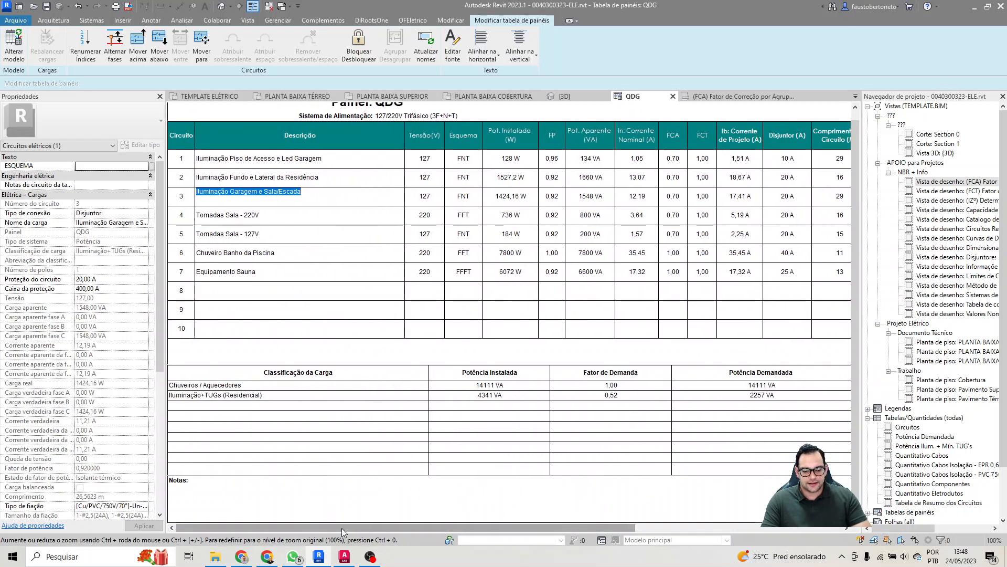
pyautogui.moveTo(342, 527); pyautogui.dragTo(549, 527)
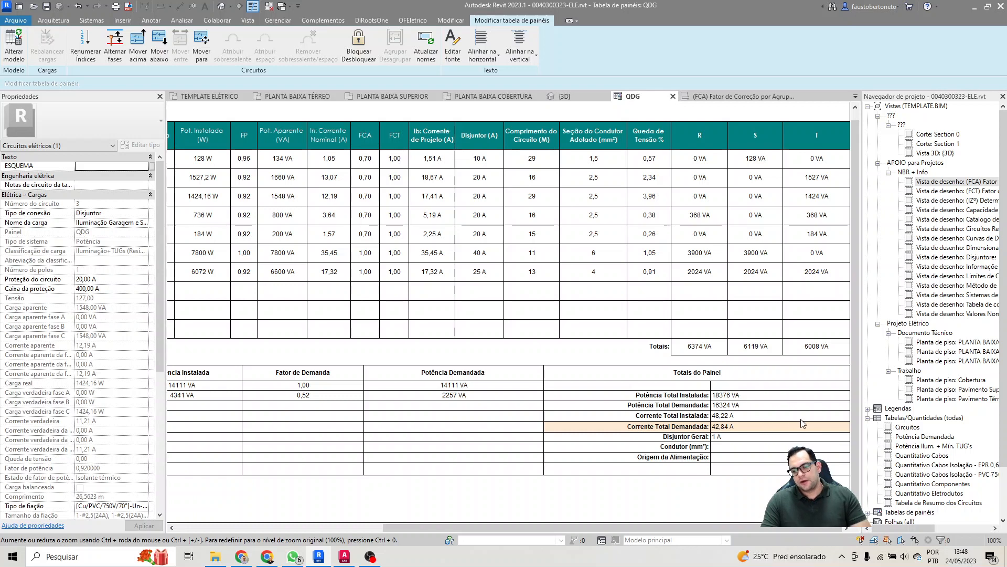
# Step: In the panel totals, set the general breaker (Disjuntor Geral) to 50 A and the conductor (Condutor) to #16mm²
pyautogui.click(751, 433)
pyautogui.click(731, 436)
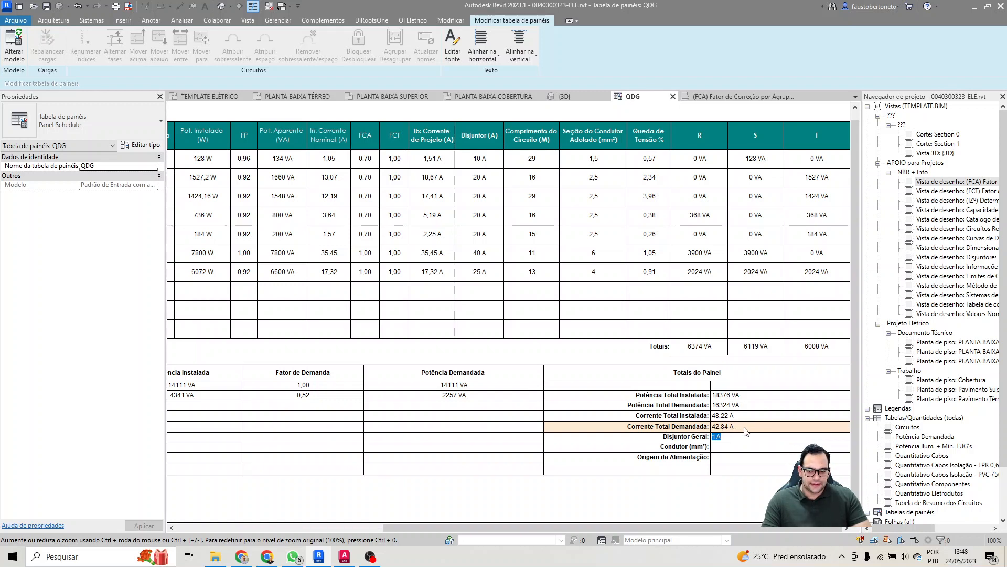
pyautogui.write('50')
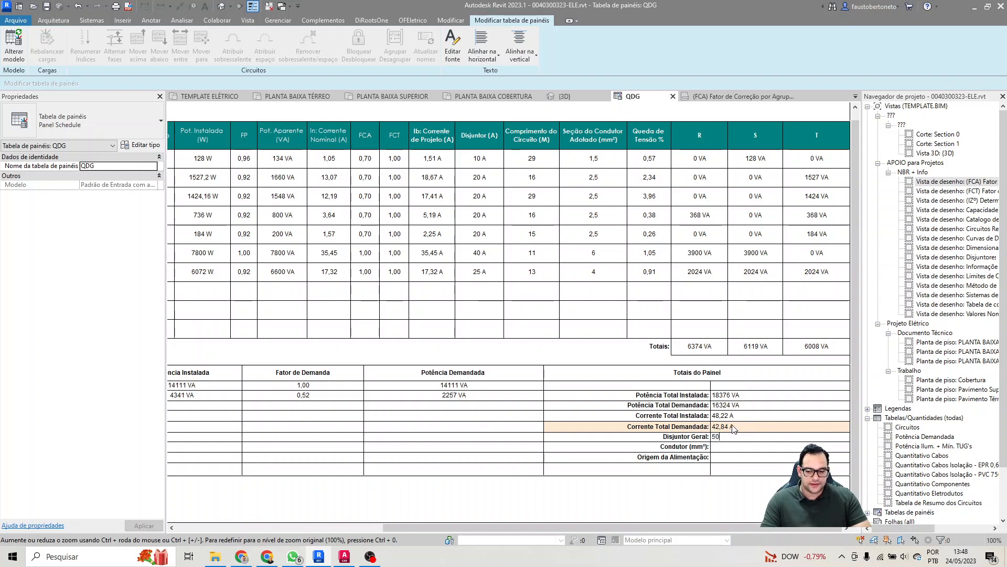
pyautogui.press('Return')
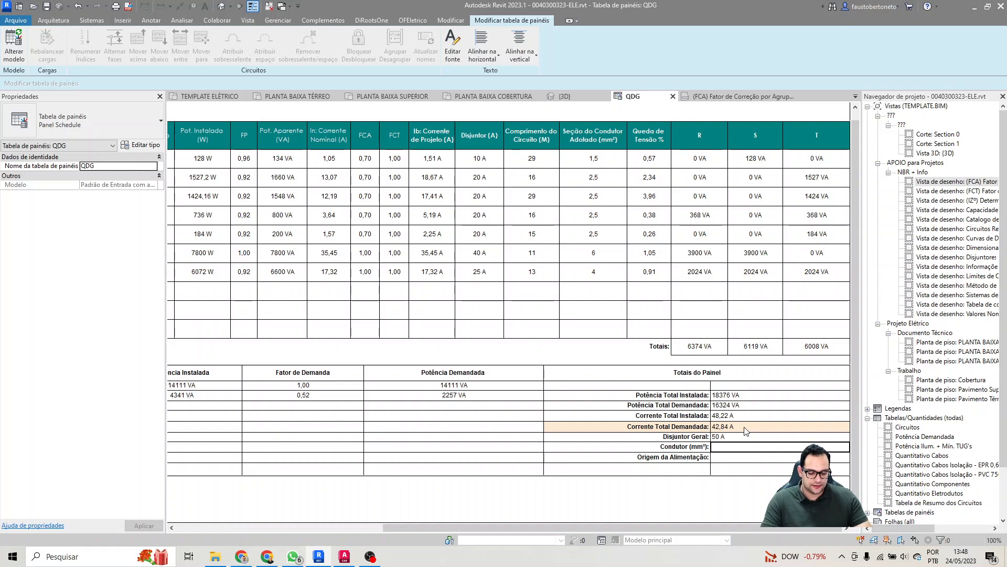
pyautogui.write('#16')
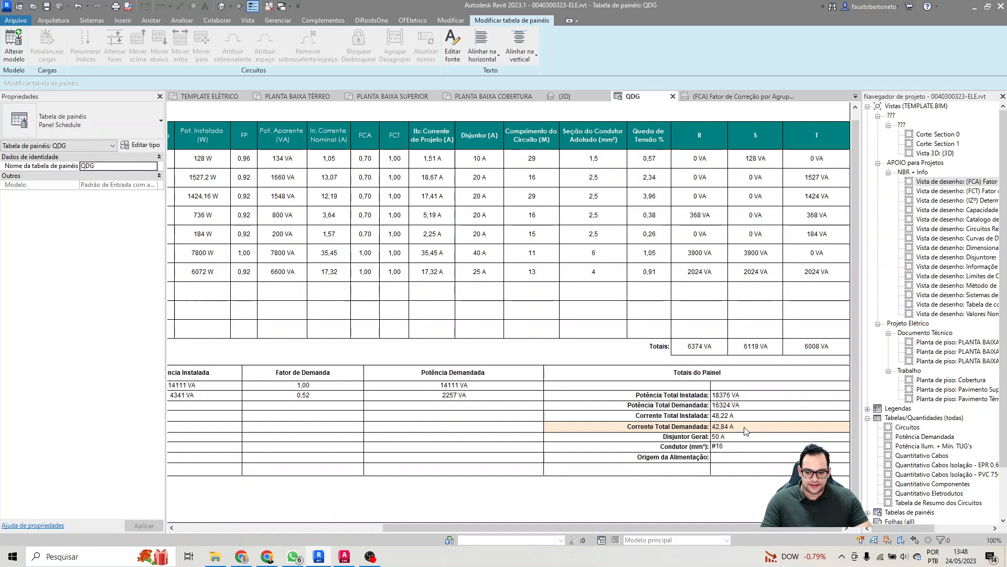
pyautogui.write('mm')
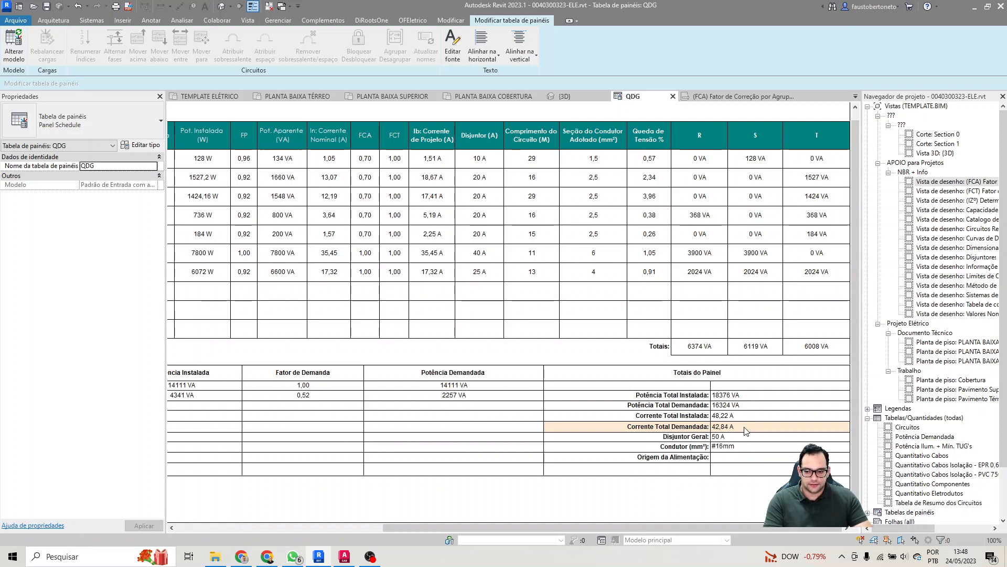
pyautogui.write('²')
pyautogui.press('Return')
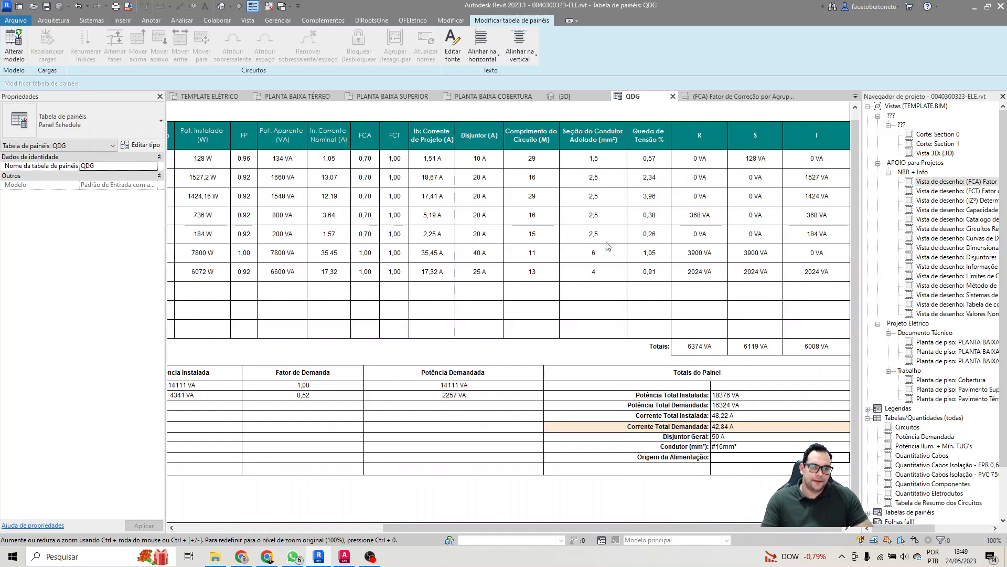
# Step: Compare the installed power of lighting circuits 2 (Fundo e Lateral da Residência) and 3 (Garagem e Sala/Escada)
pyautogui.click(202, 196)
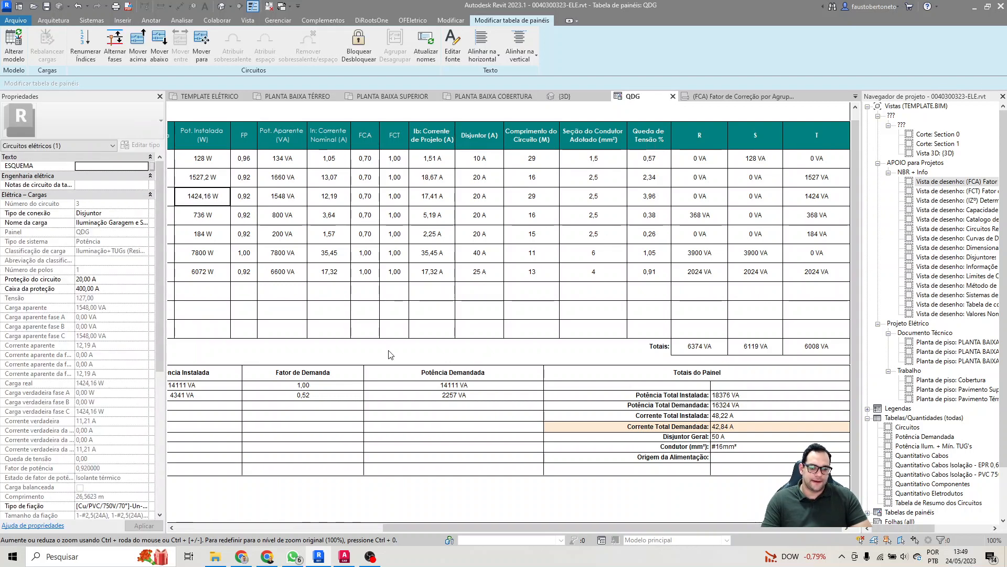
pyautogui.moveTo(521, 528); pyautogui.dragTo(265, 555)
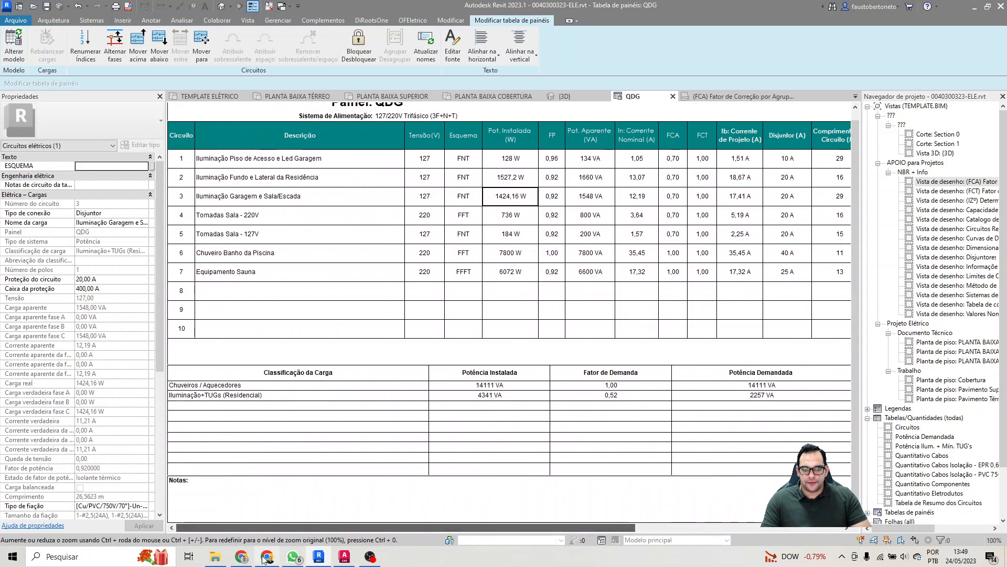
pyautogui.click(508, 185)
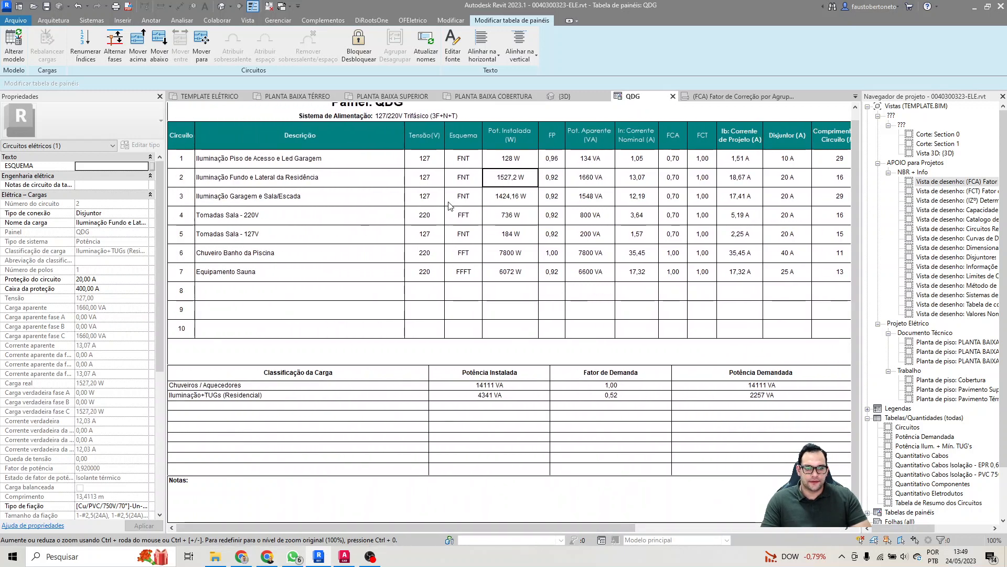
pyautogui.click(527, 193)
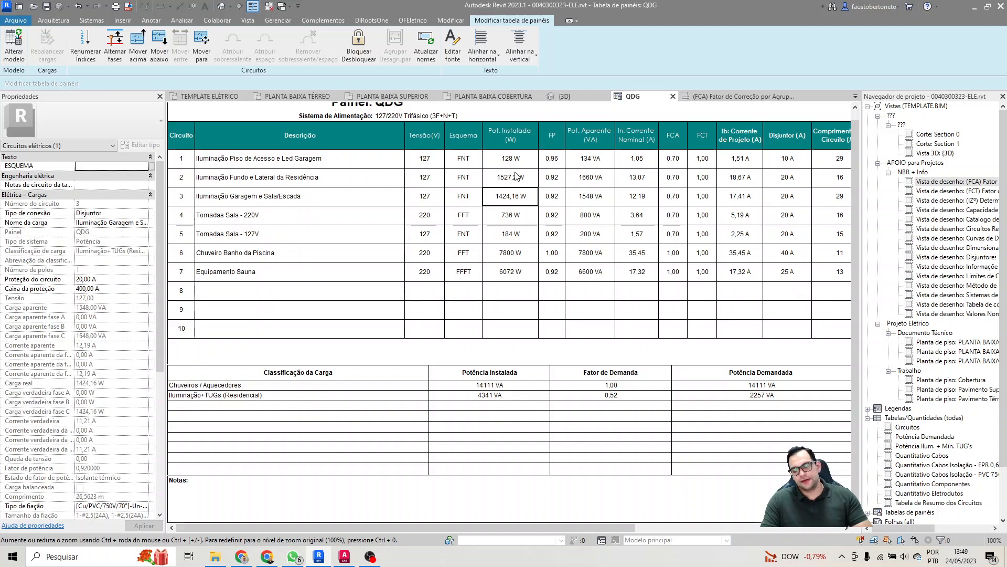